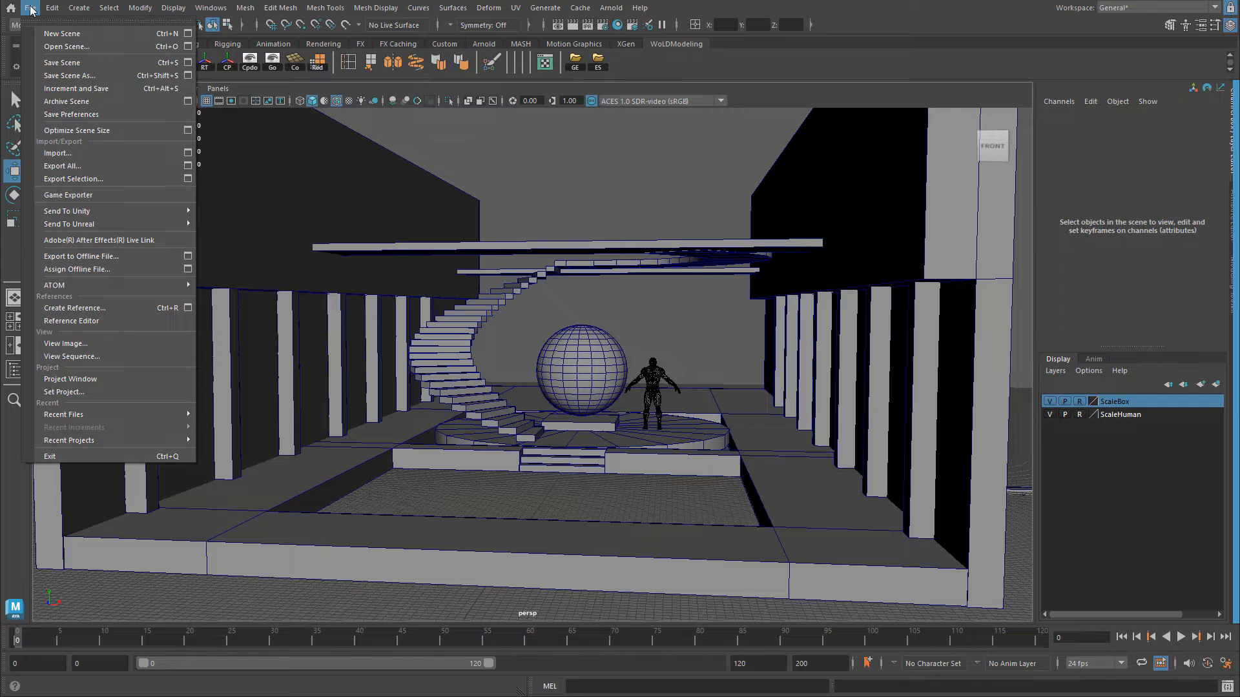
mouse_move(75, 226)
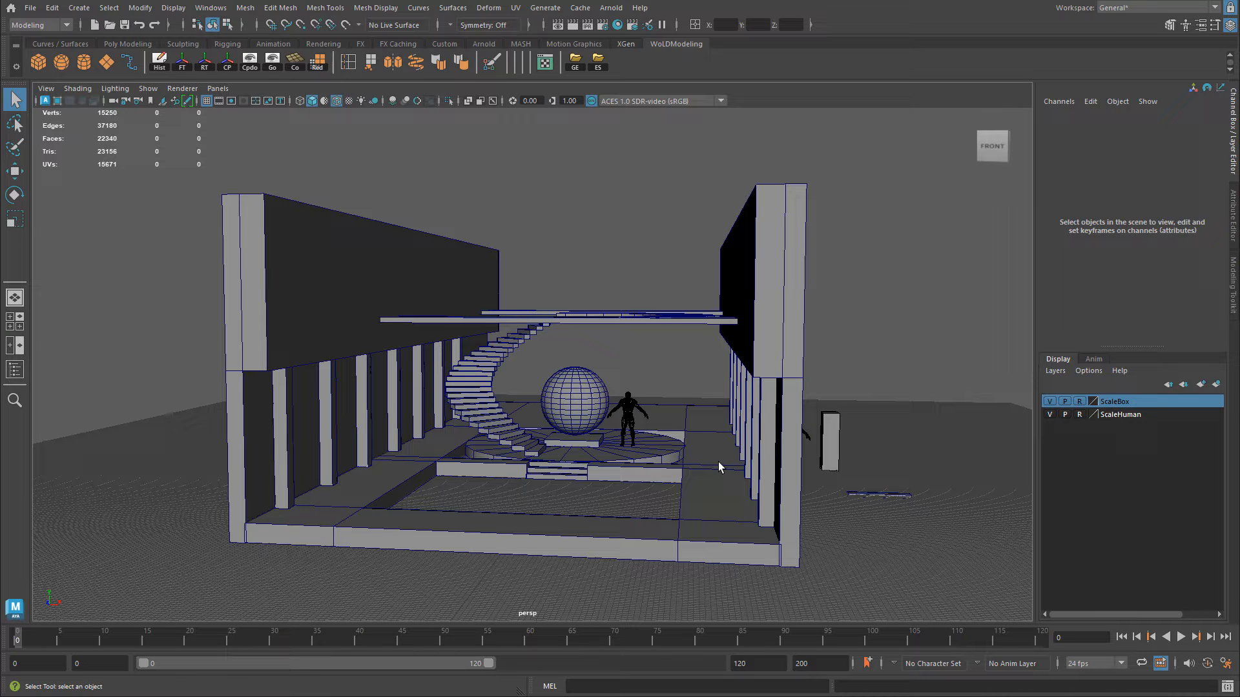
left_click(178, 8)
left_click(396, 43)
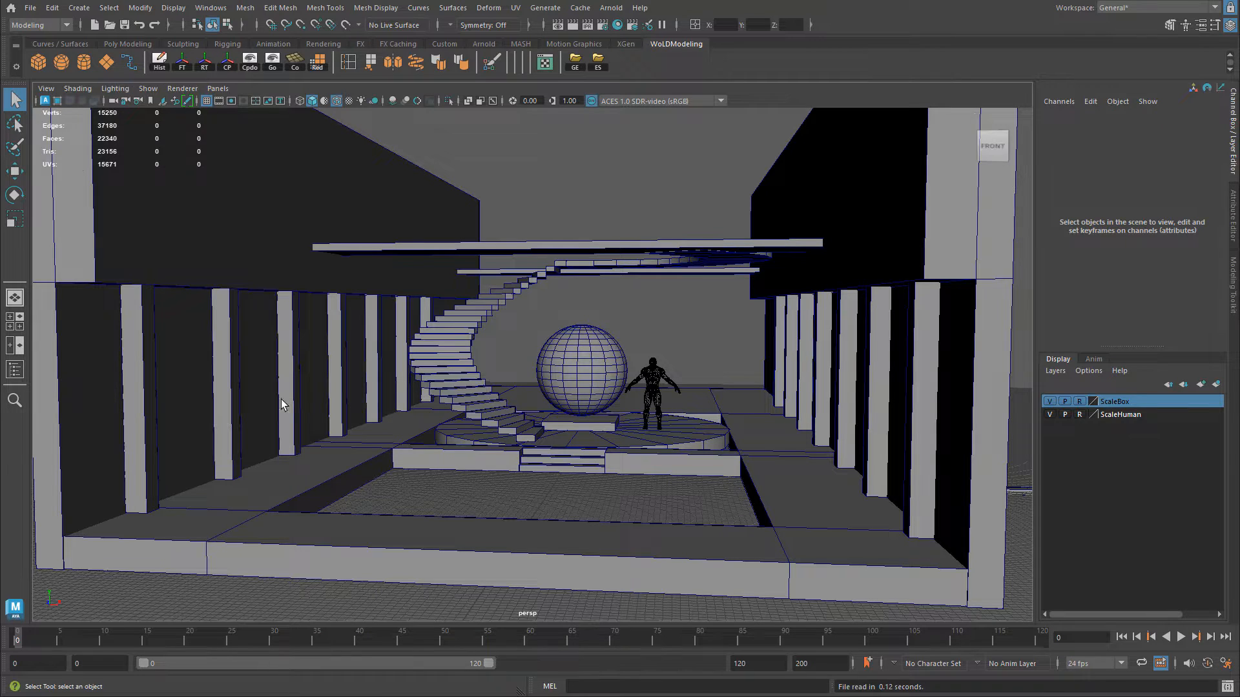
Start setting the Unreal project for sending FBX assets and browse to the D:\WoLD\UE5\UE5Tutorials folder.
left_click(31, 10)
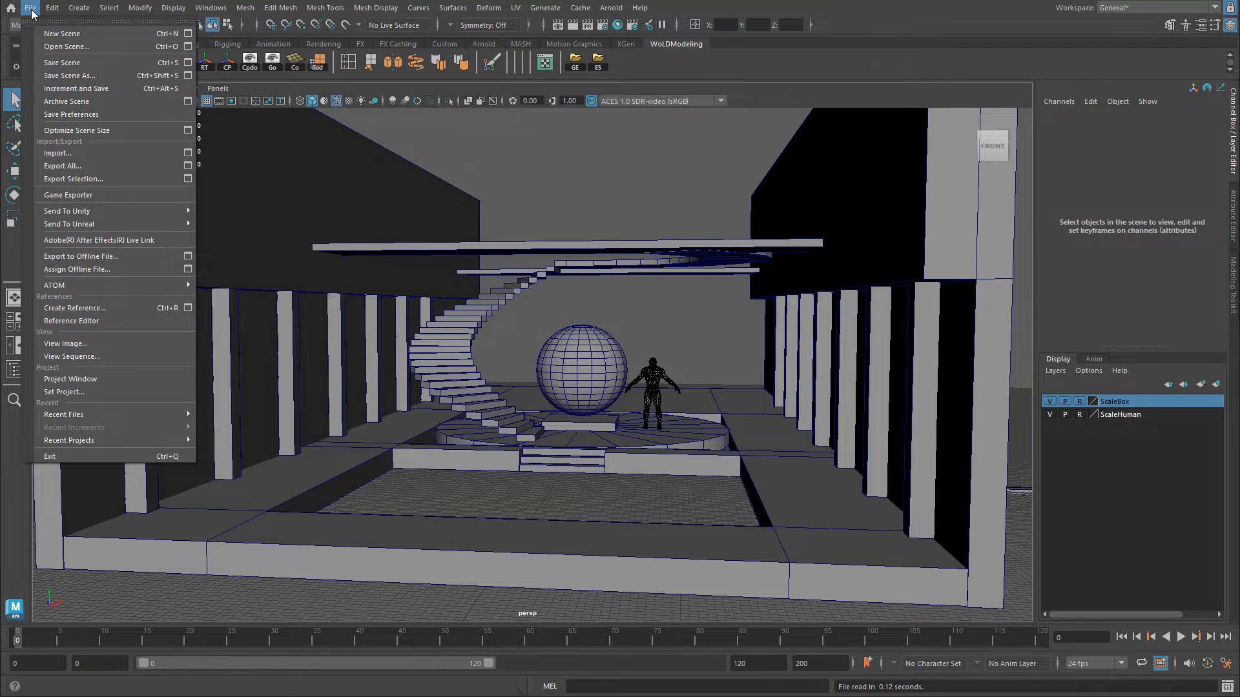
mouse_move(77, 224)
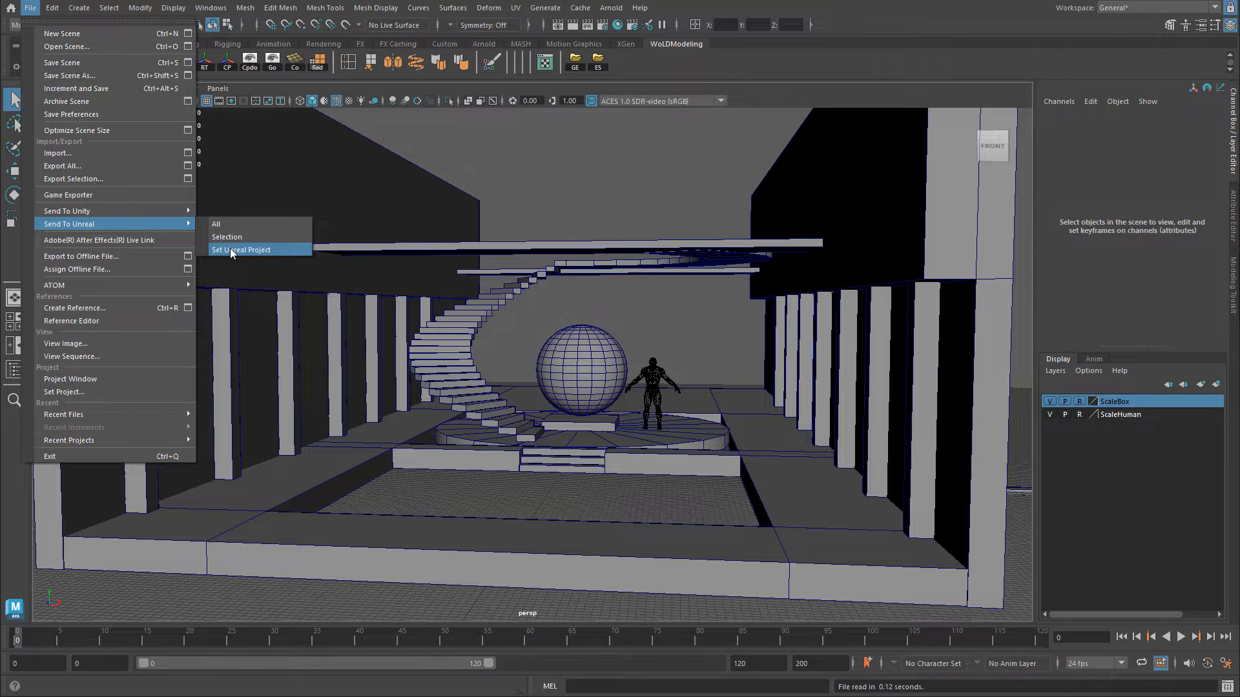
left_click(265, 248)
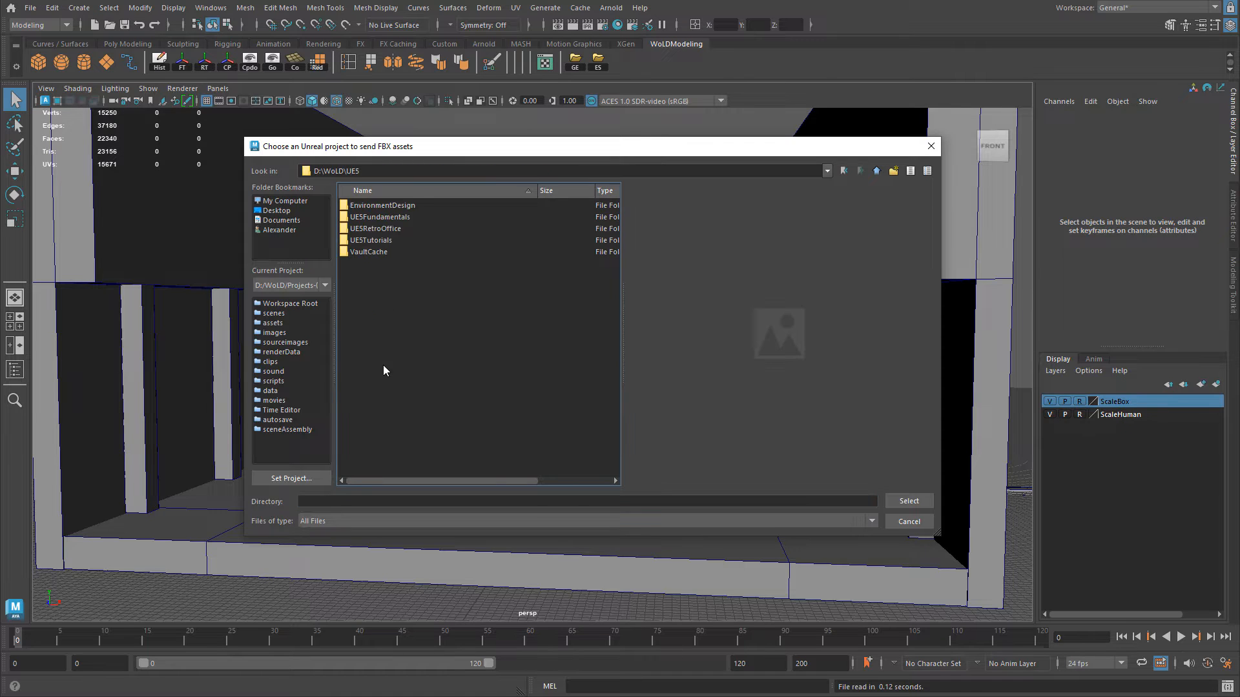
double_click(371, 241)
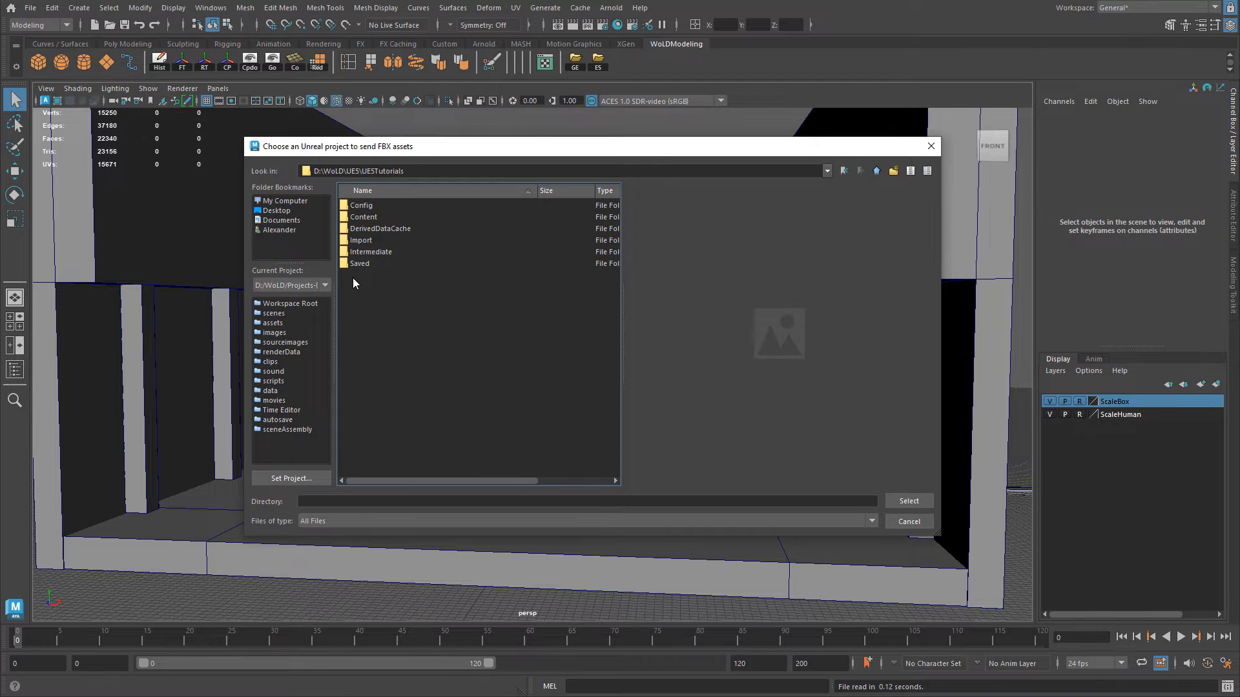
Switch to the Epic Games Launcher and show the UE5Tutorials project in its folder.
key("alt+Tab")
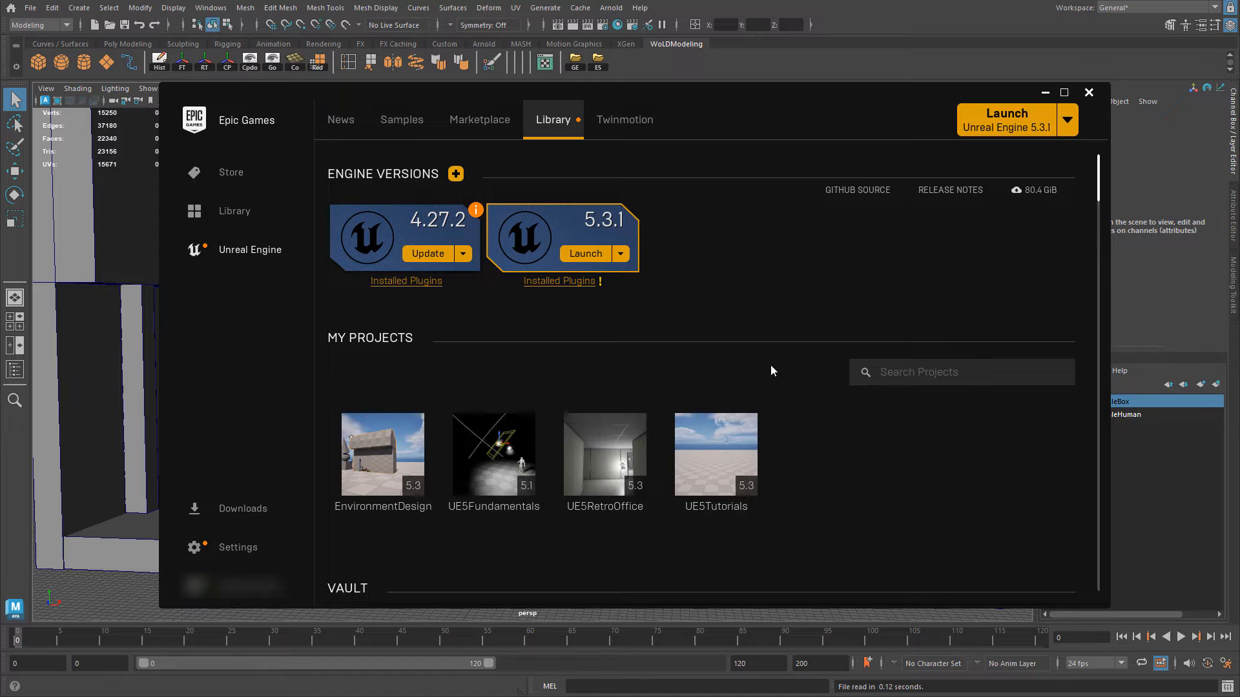
right_click(704, 440)
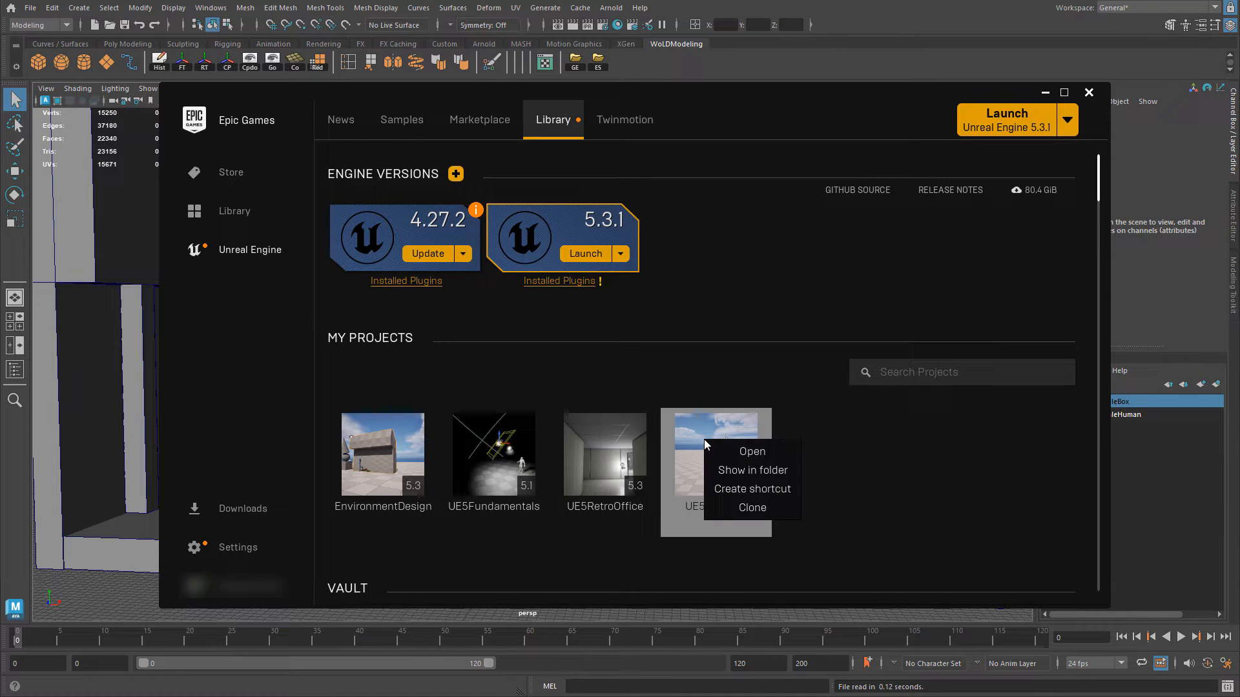
left_click(746, 470)
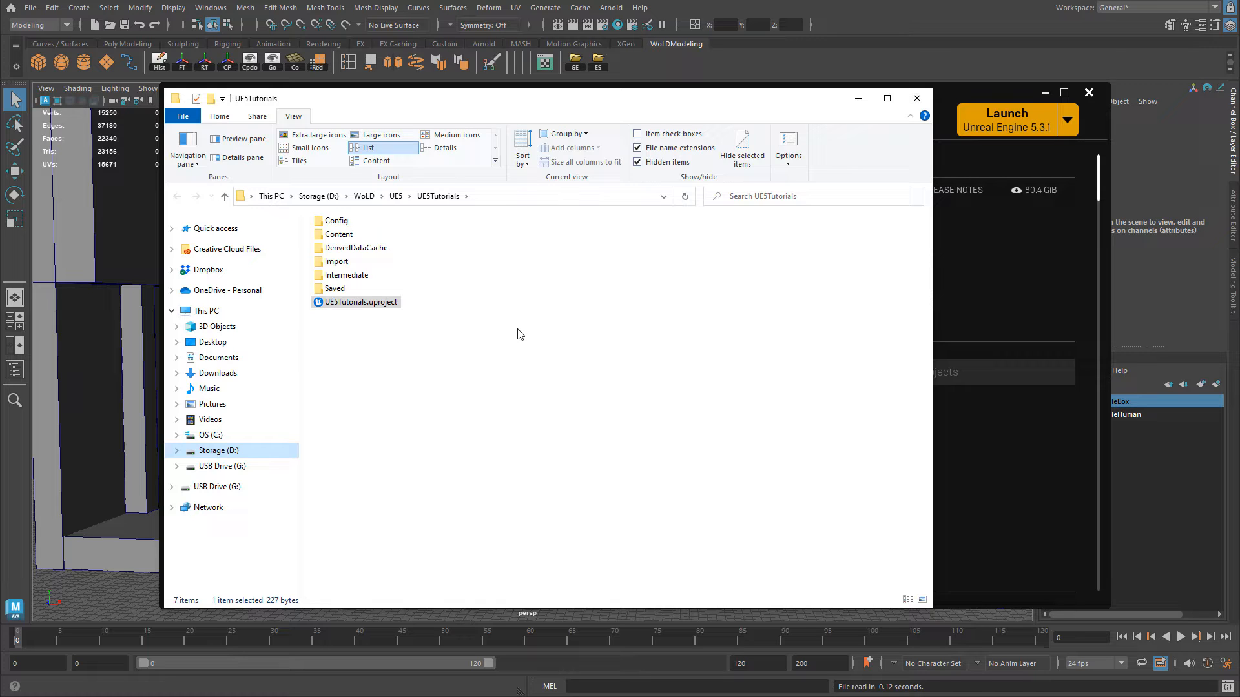
Return to Maya and confirm the UE5Tutorials folder as the Unreal project.
key("alt+Tab")
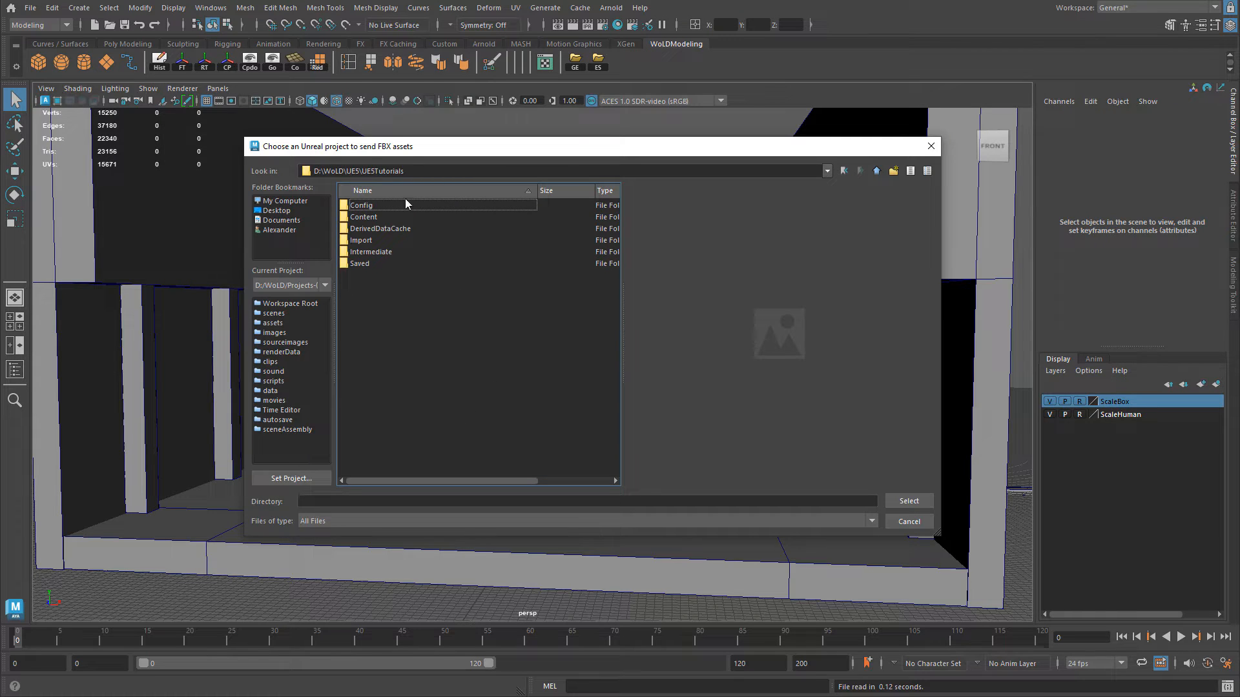
left_click(917, 502)
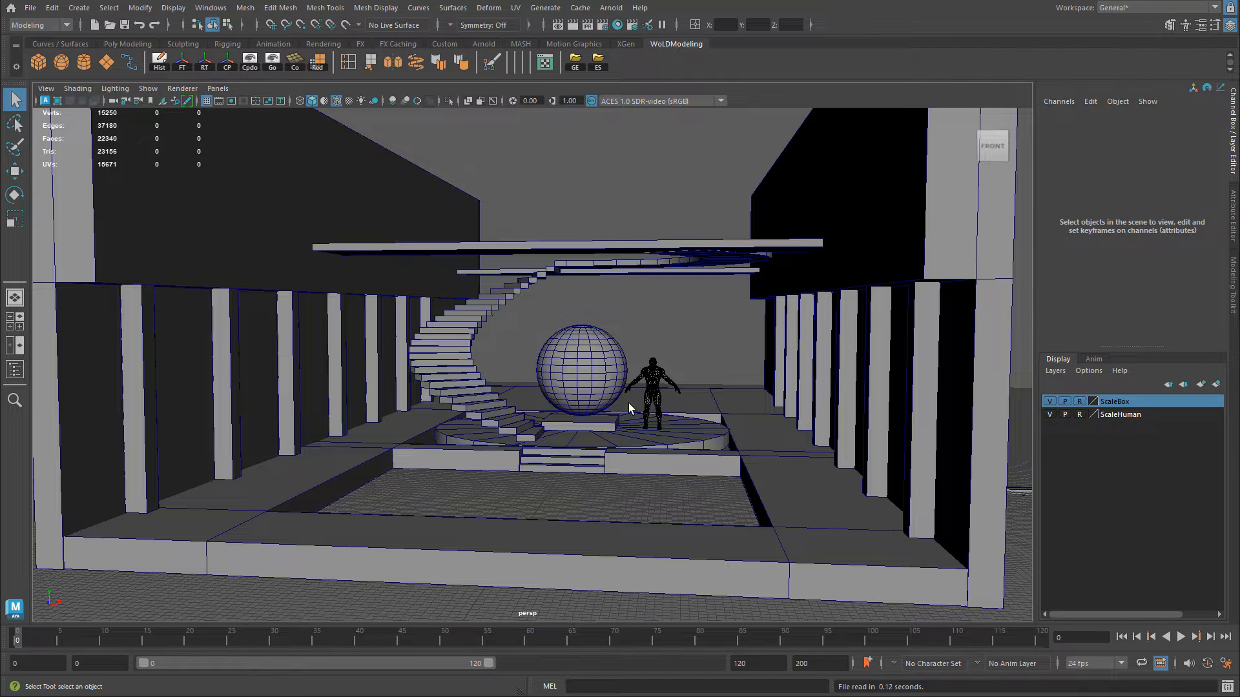
Select the large sphere above the circular platform.
left_click(30, 8)
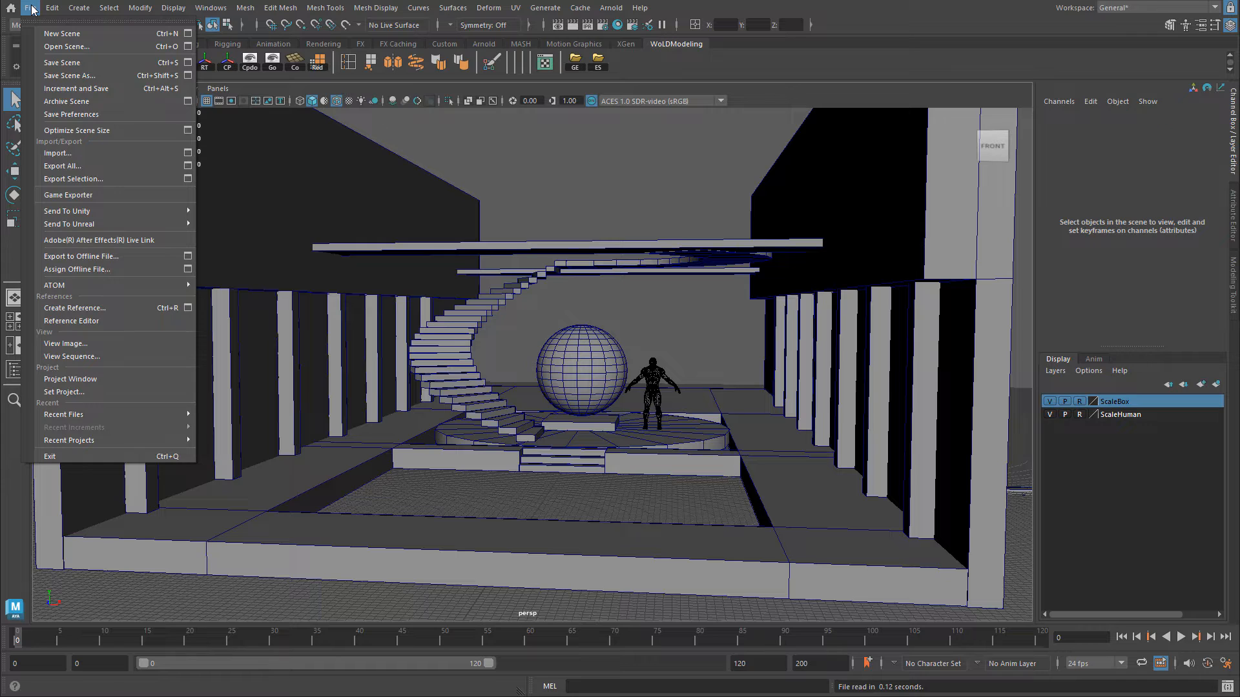
mouse_move(75, 224)
left_click(579, 361)
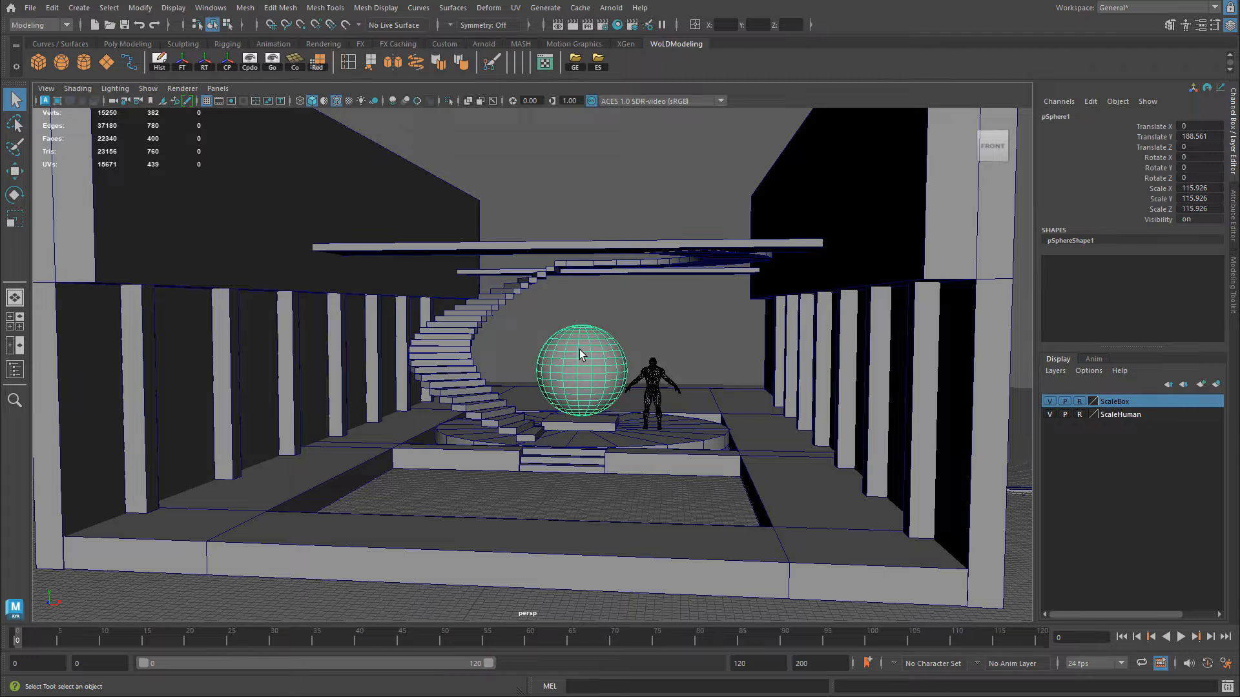
Review the FBX options and available file types for sending the selected sphere to Unreal, and cancel the export.
left_click(31, 7)
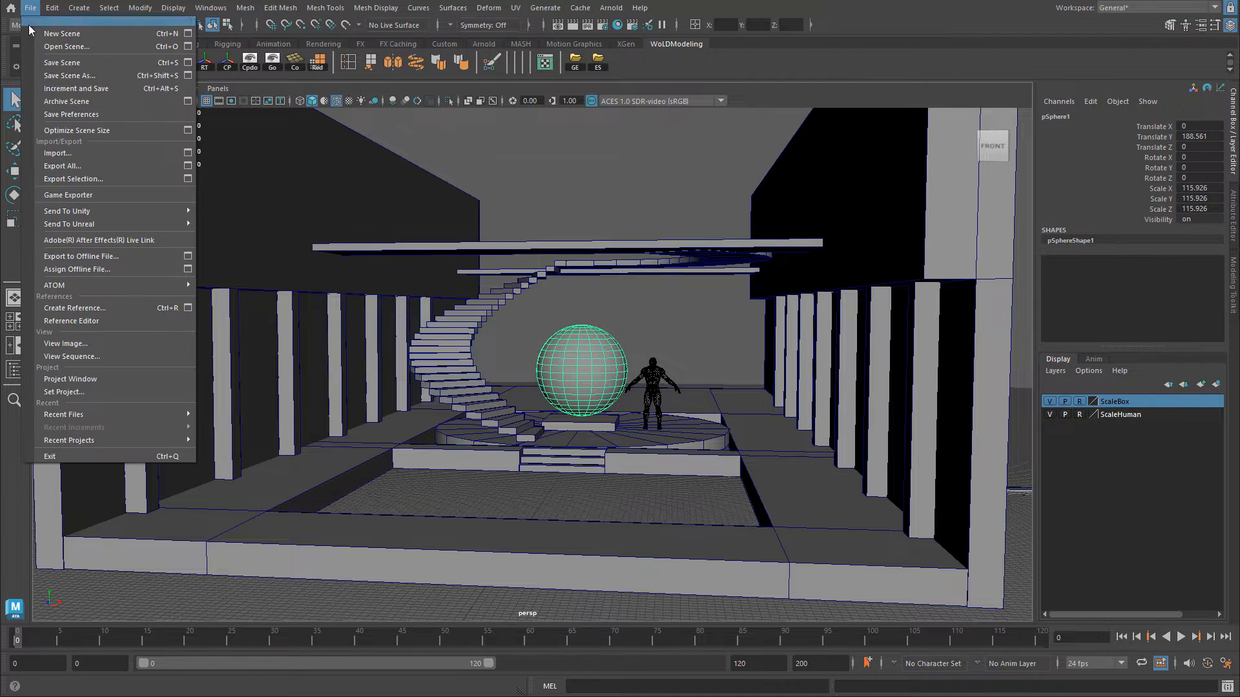
mouse_move(168, 228)
left_click(238, 239)
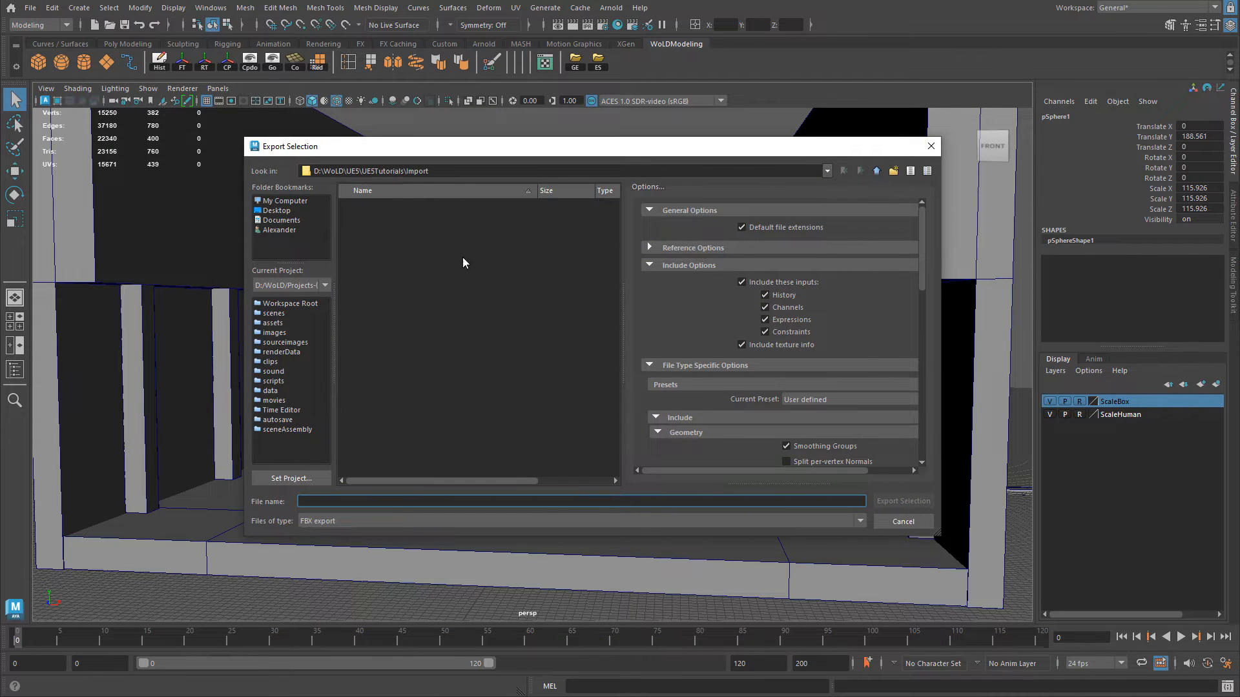
scroll(831, 407, "down", 4)
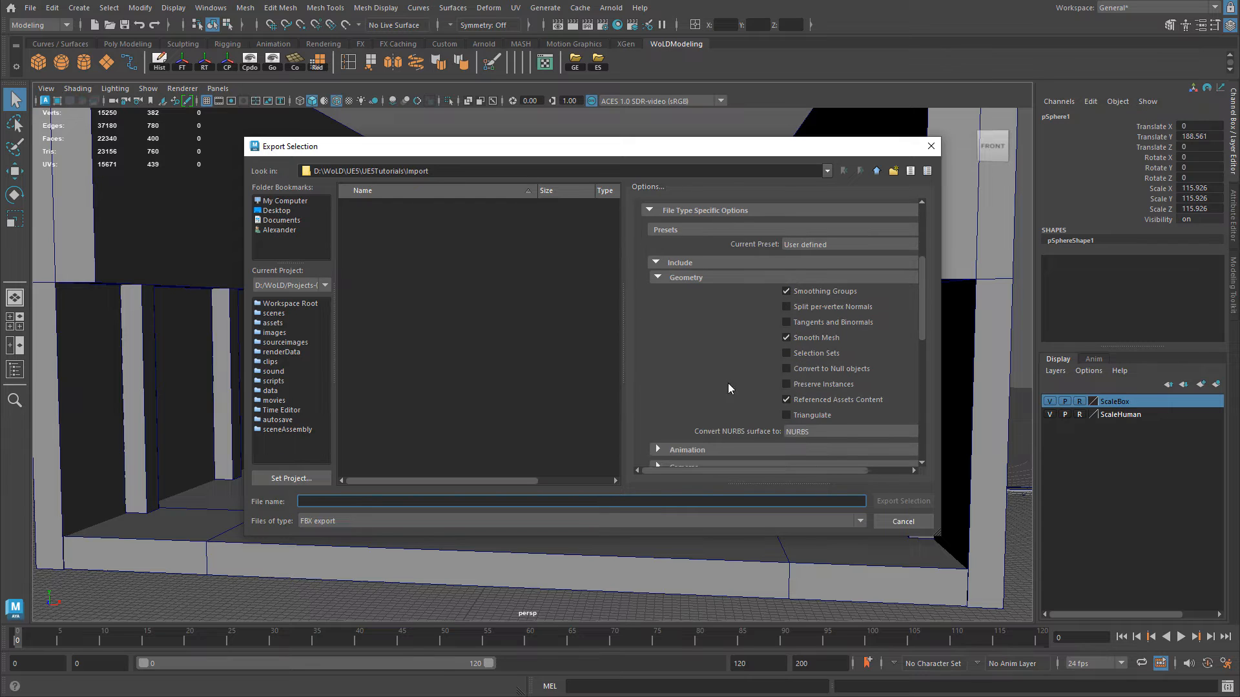
left_click(325, 521)
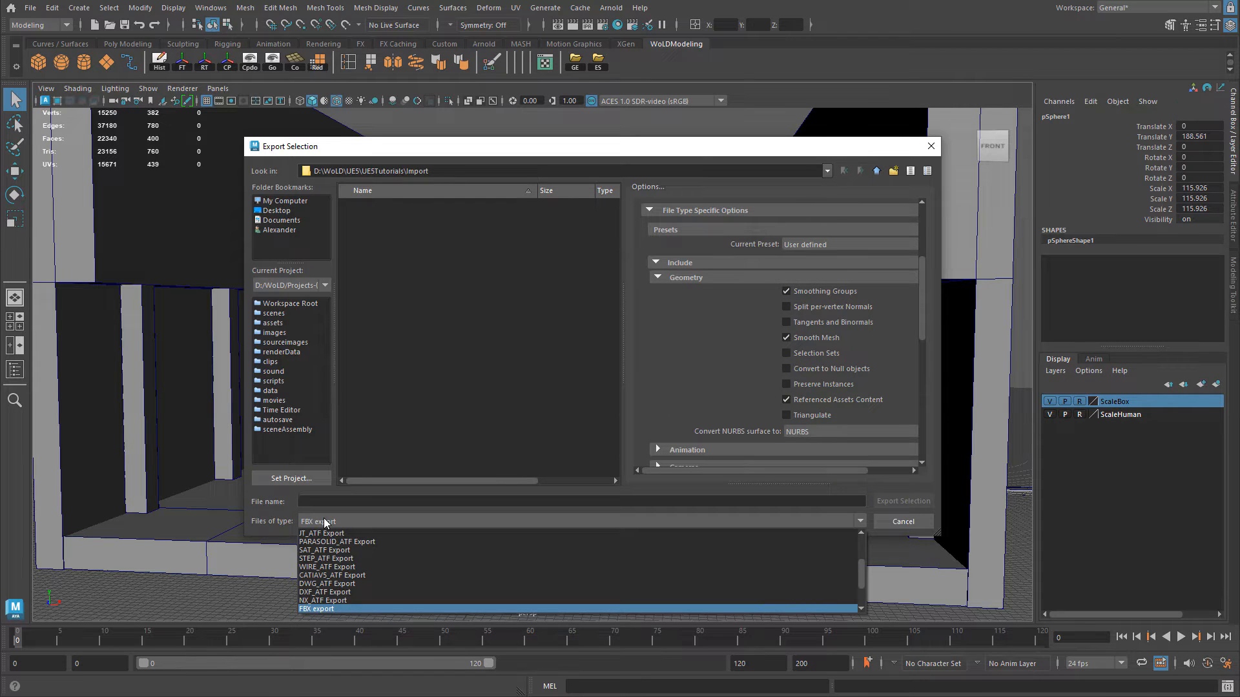
left_click(327, 609)
left_click(931, 147)
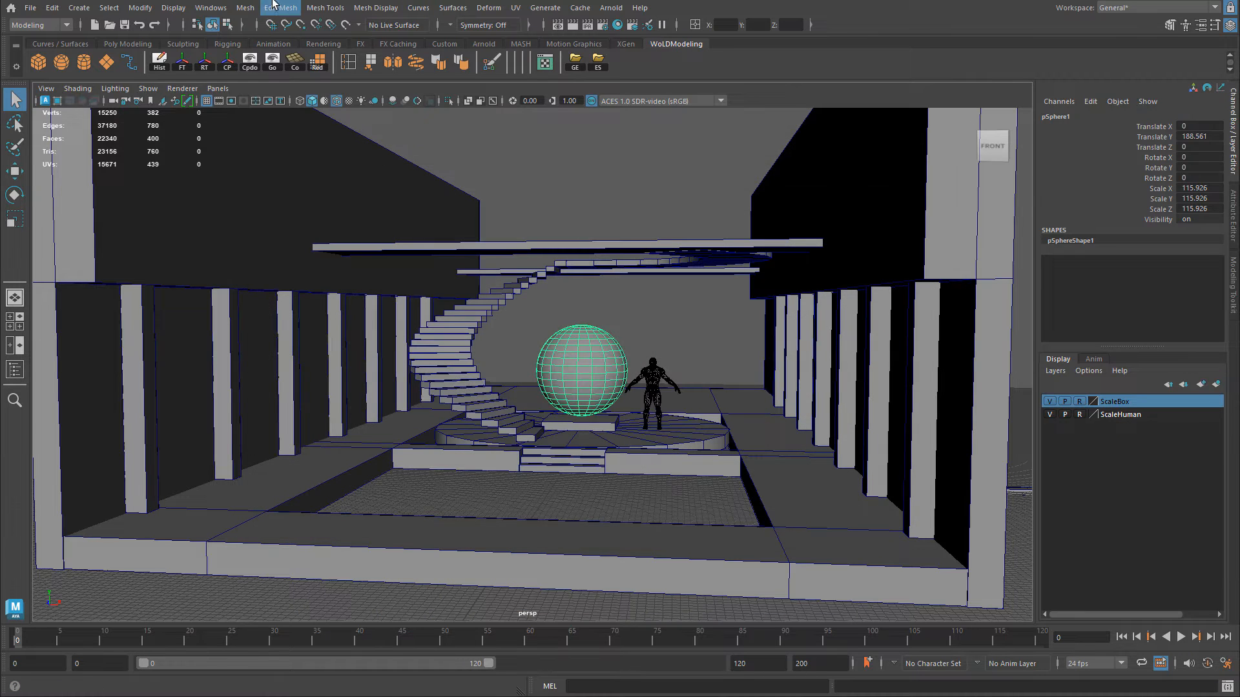
Filter the Plug-in Manager by "fbx", check that the FBX plug-ins are loaded, and close it.
left_click(212, 8)
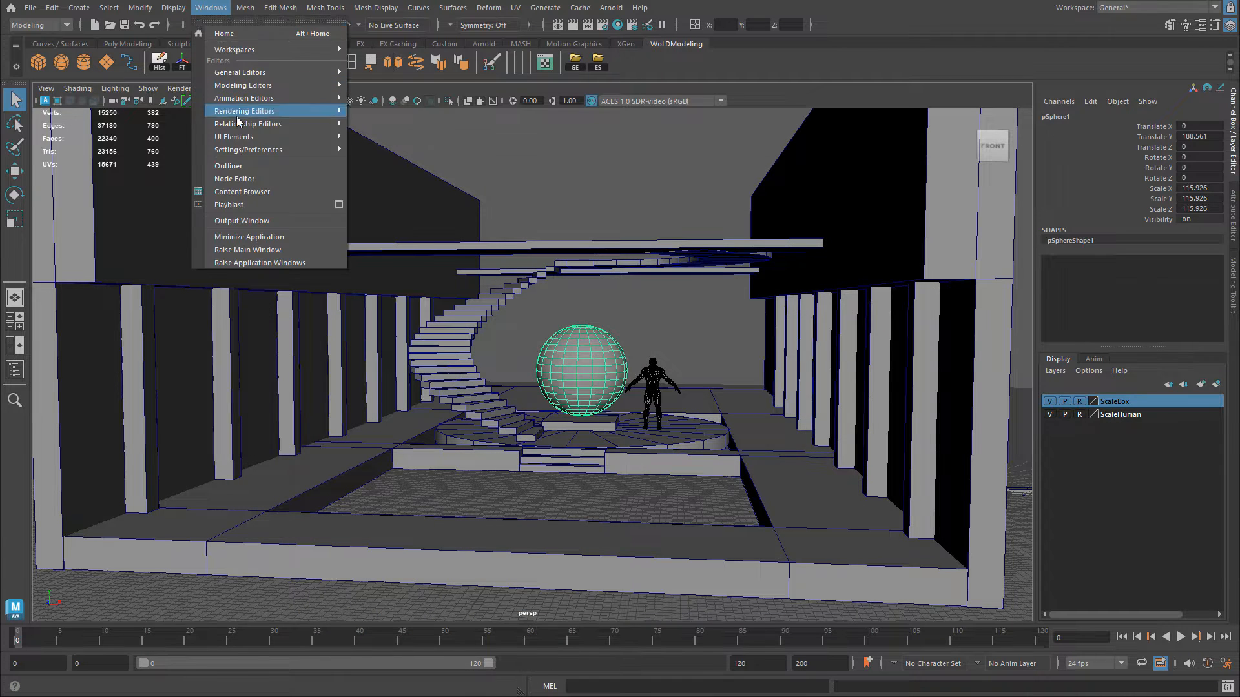
mouse_move(258, 150)
left_click(432, 246)
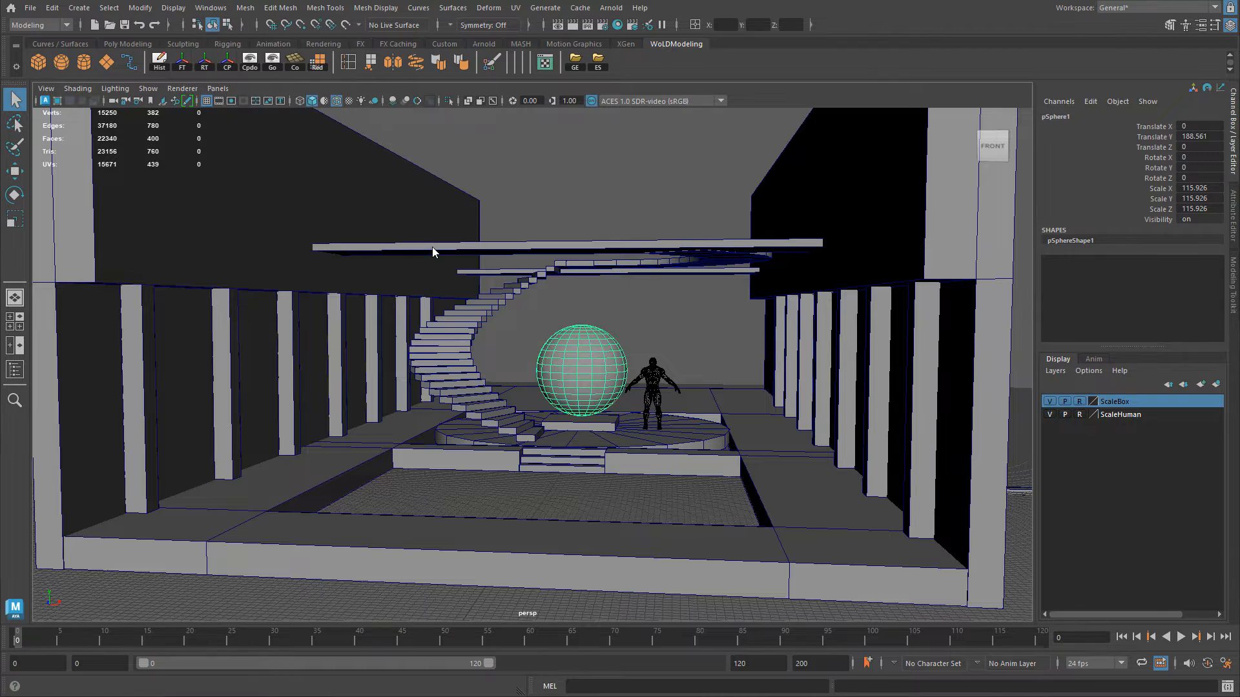
left_click(502, 232)
type("fbx")
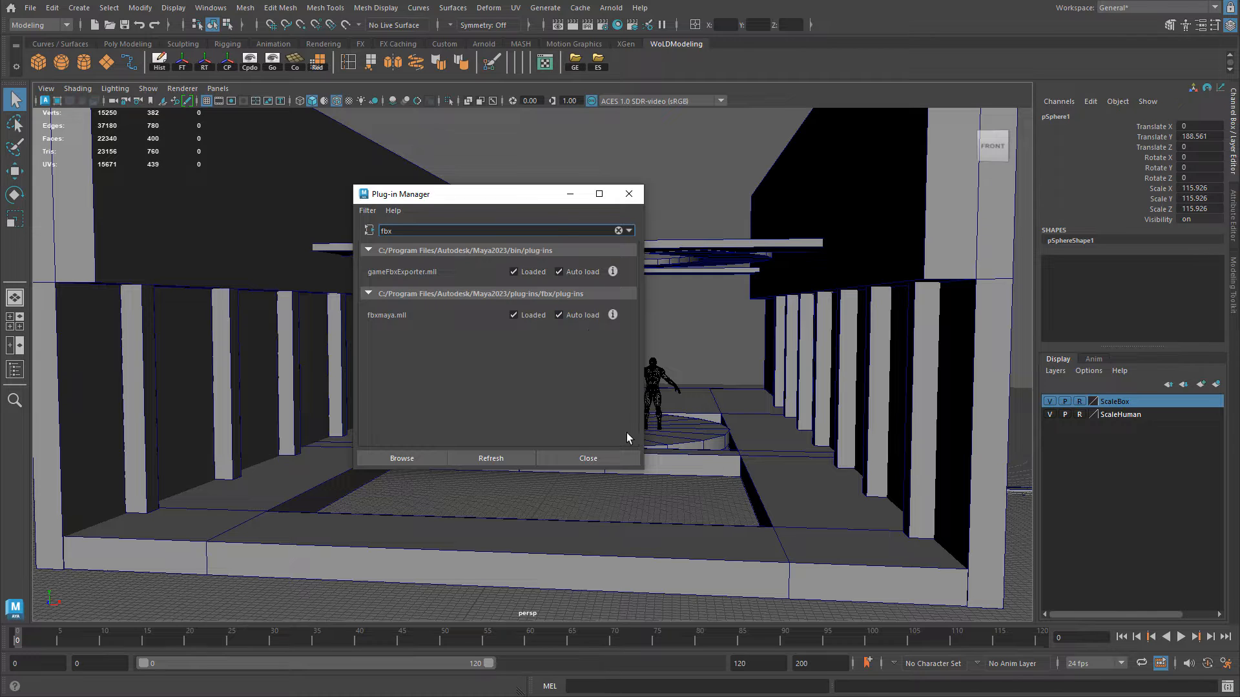
left_click(562, 458)
Send the selected sphere to the Unreal project as an FBX export named "sphere" in the UE5Tutorials Import folder.
left_click(29, 7)
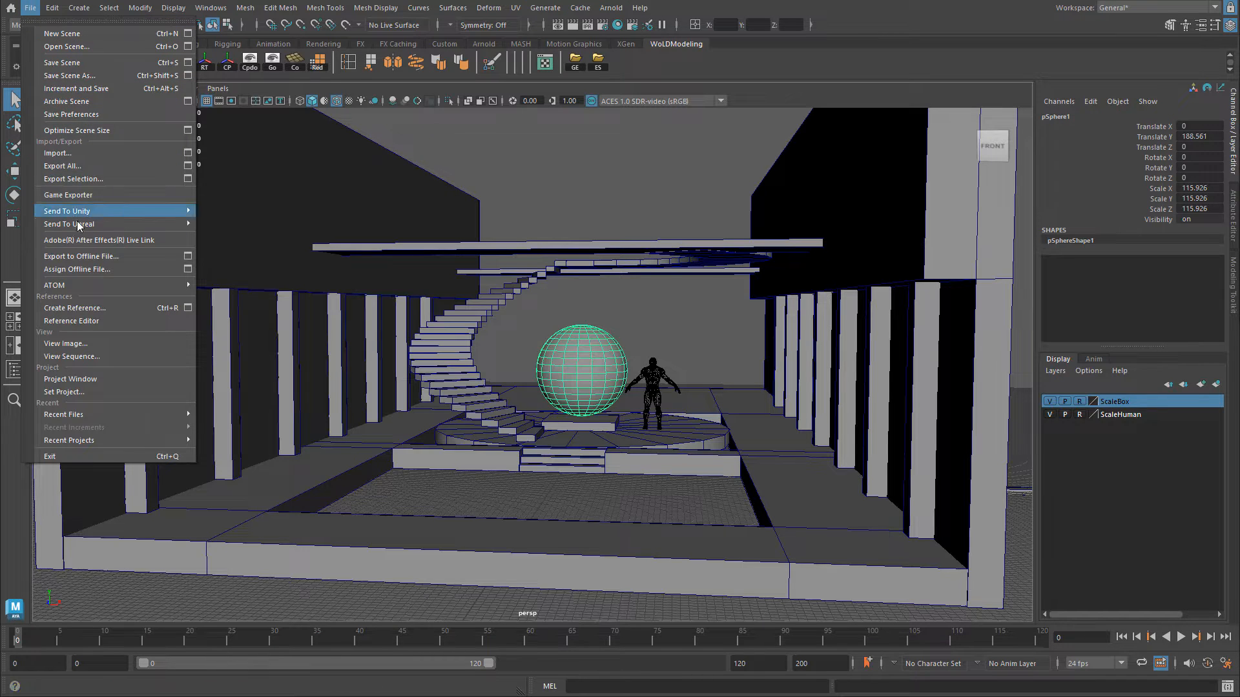
mouse_move(162, 224)
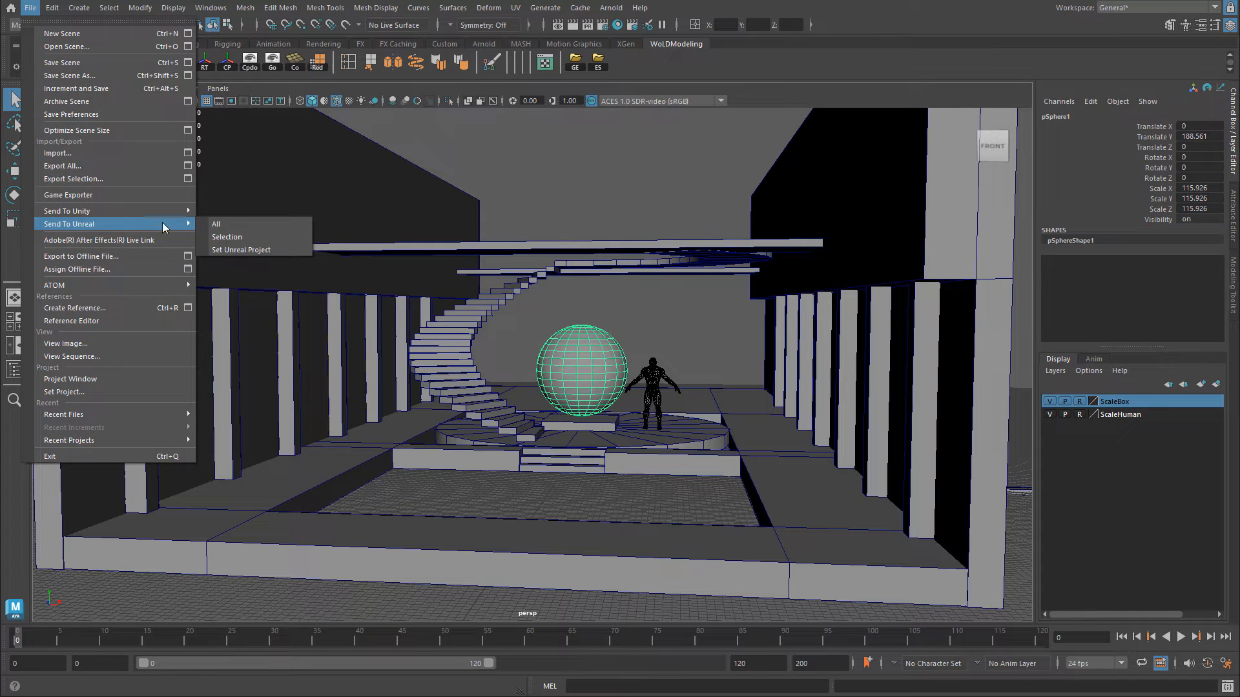
left_click(243, 237)
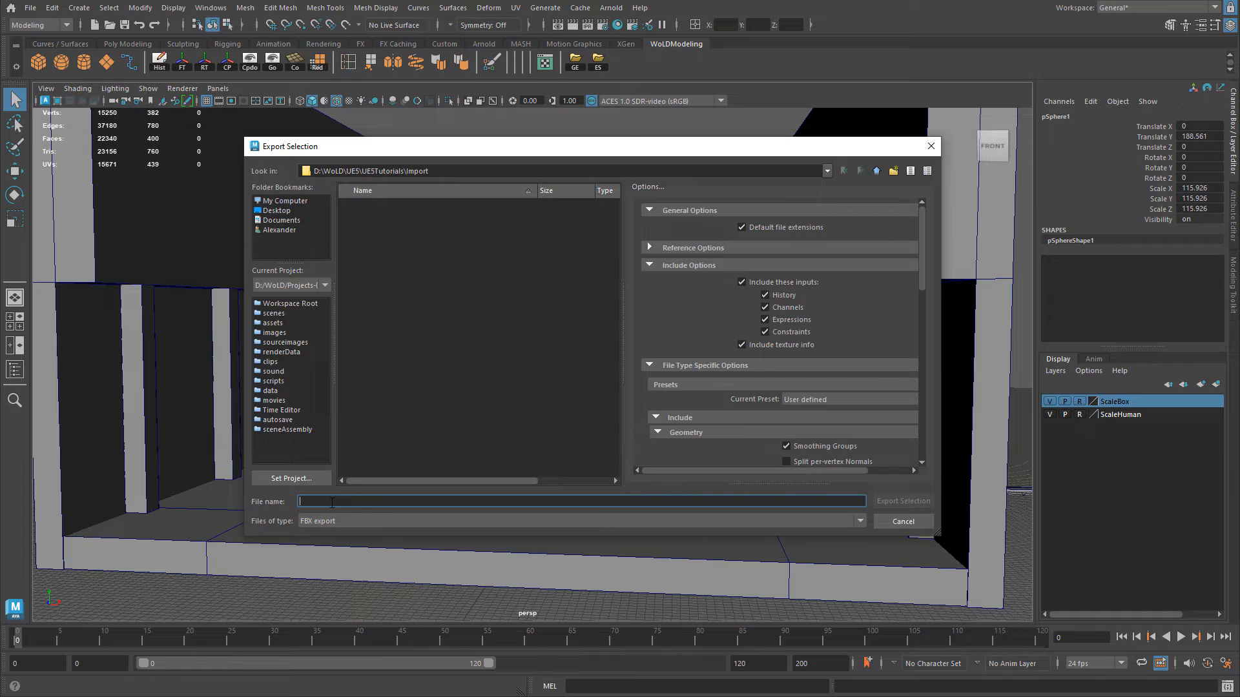
type("sphere")
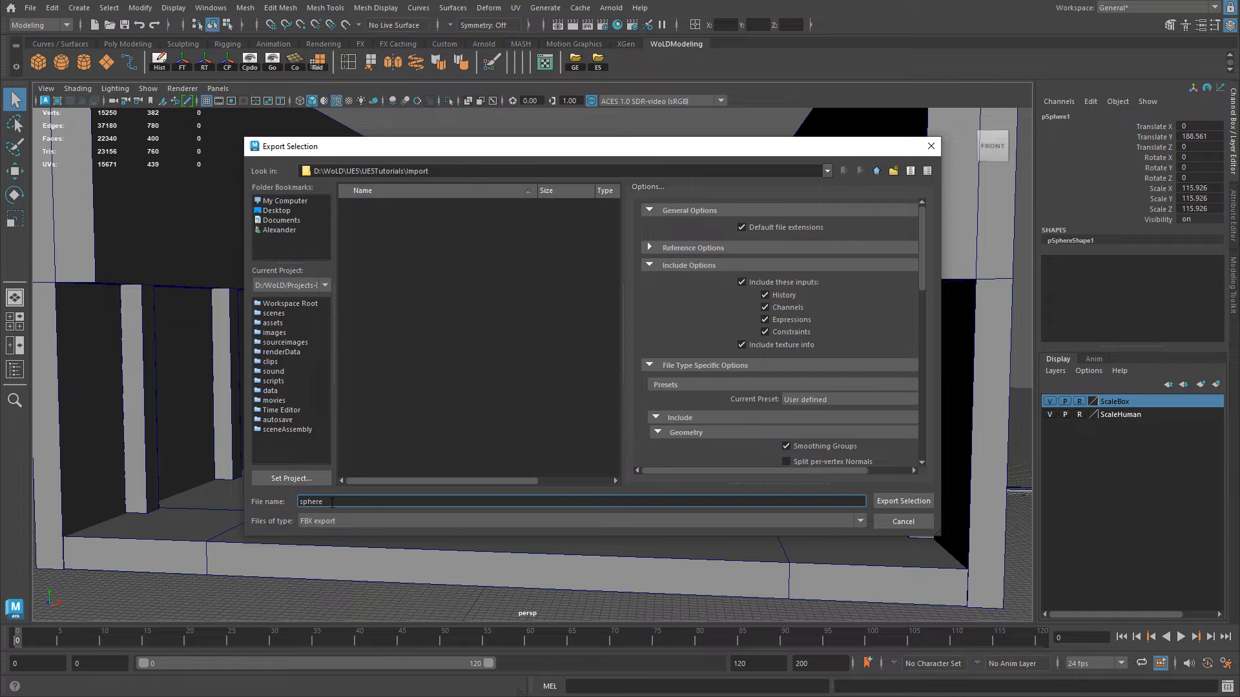
left_click(439, 170)
left_click_drag(429, 171, 315, 170)
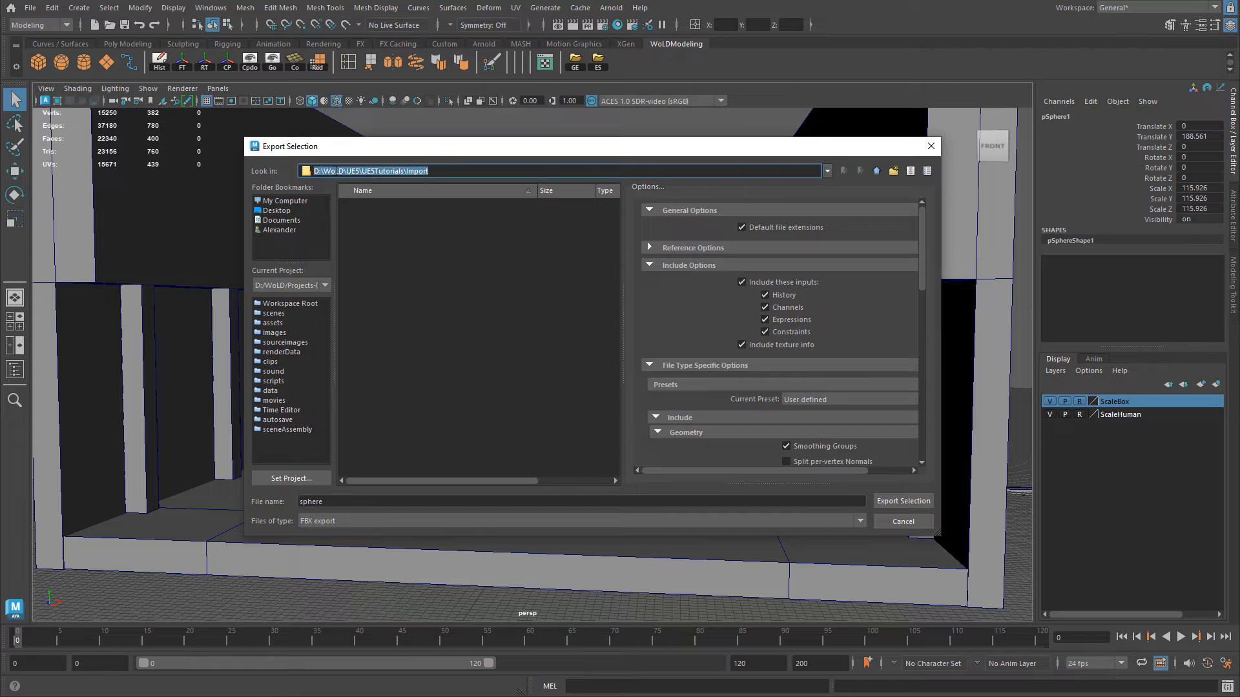
left_click(375, 171)
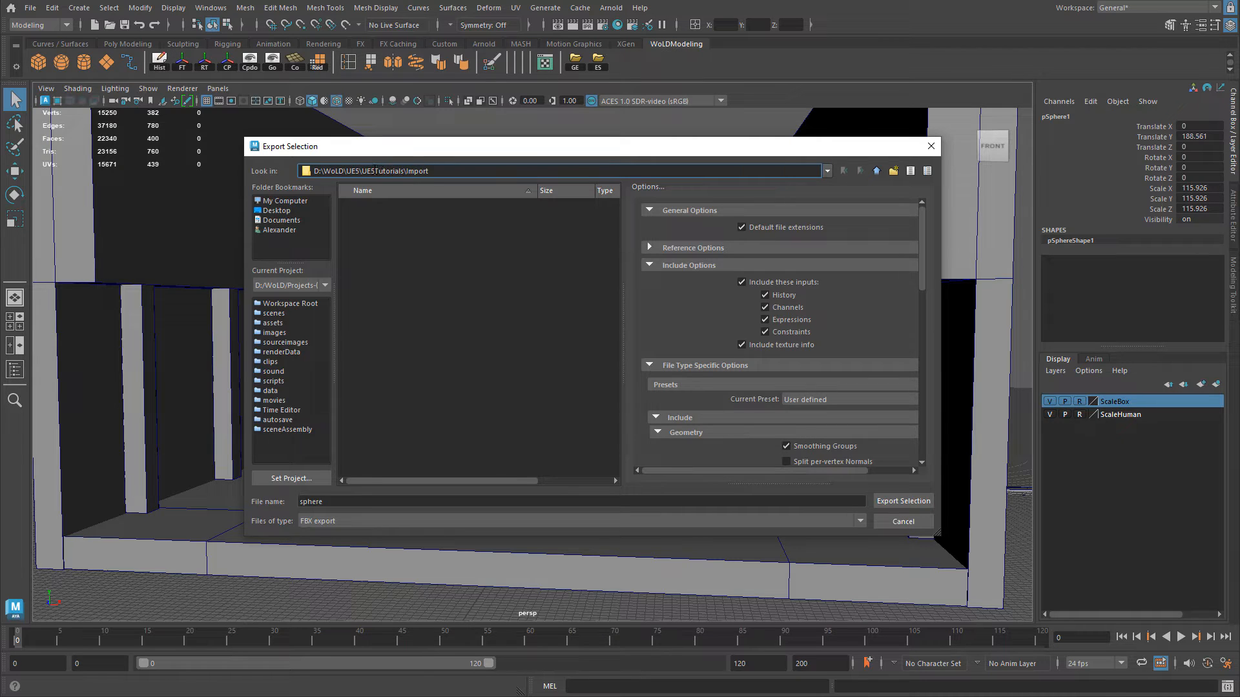
left_click_drag(404, 172, 439, 171)
scroll(711, 331, "down", 4)
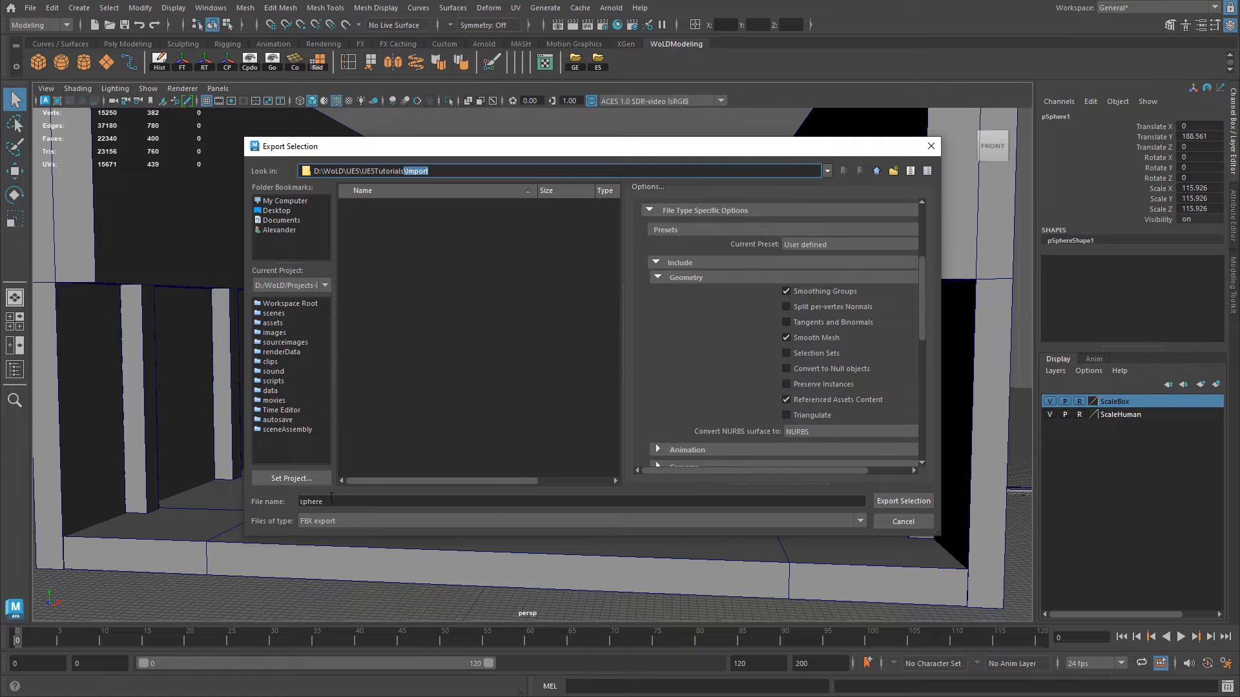
left_click(923, 506)
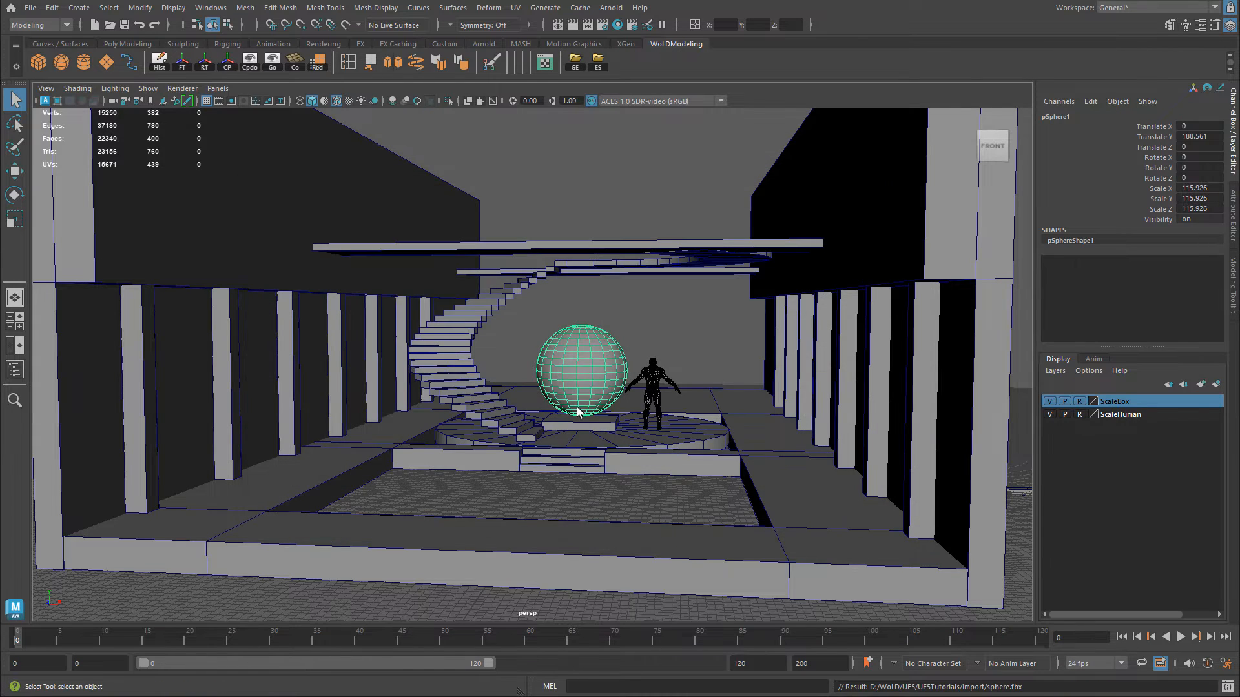
Switch to File Explorer and view the contents of the UE5Tutorials project's Import folder as a list.
key("alt+Tab")
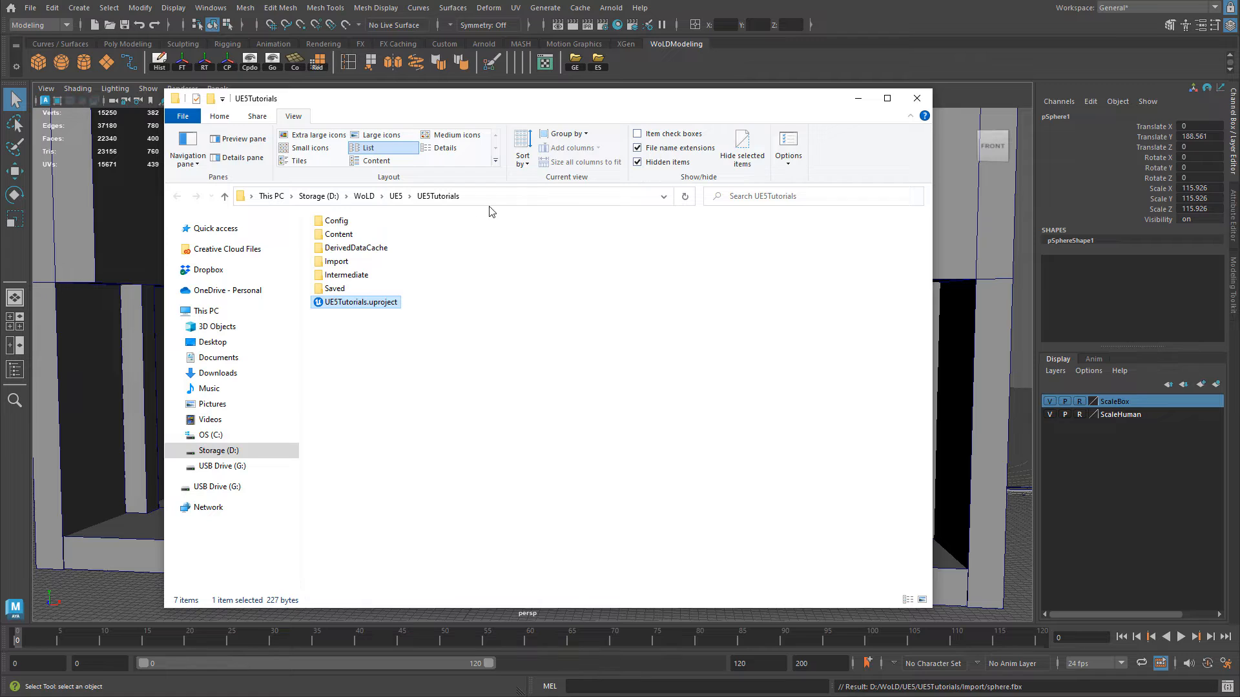
double_click(344, 265)
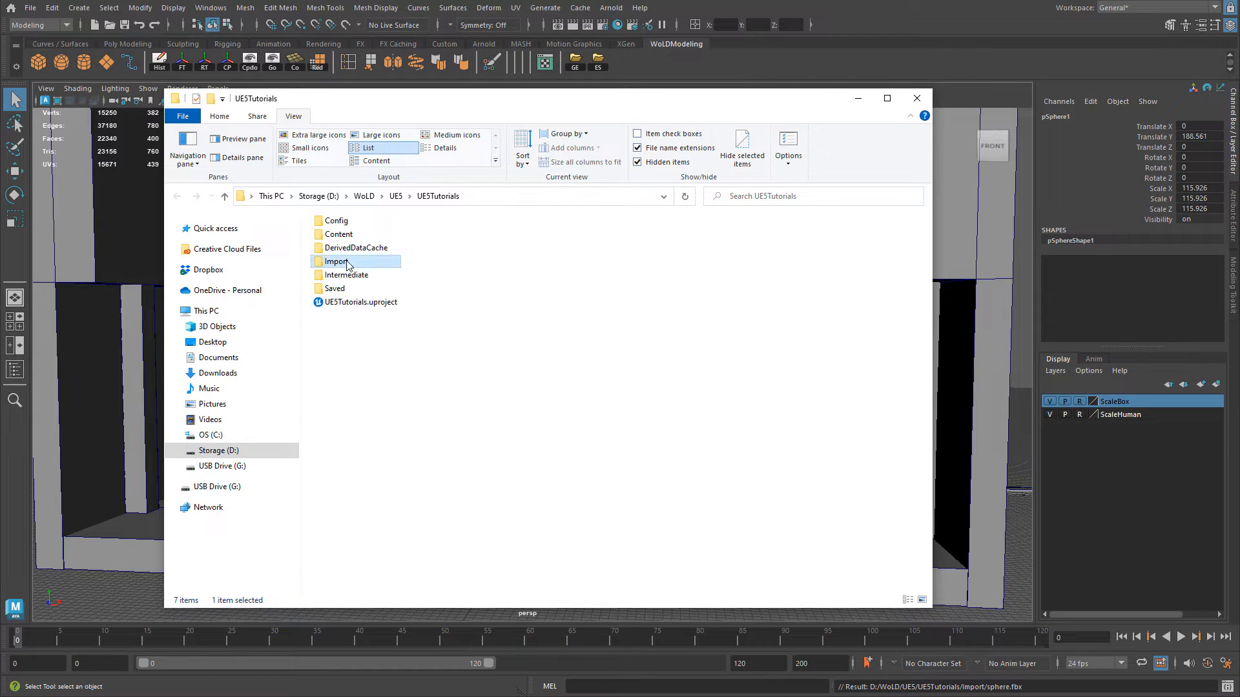
left_click(370, 148)
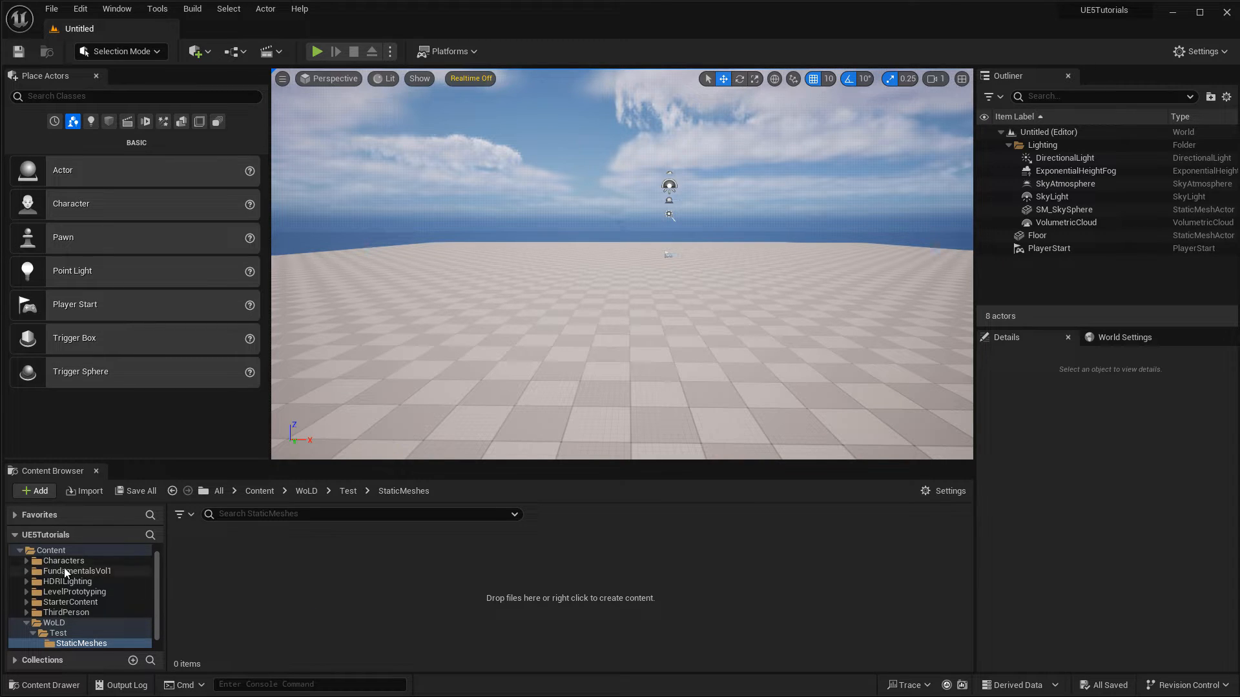
Select the WoLD/Test/StaticMeshes content folder in the Unreal Editor.
scroll(62, 566, "down", 1)
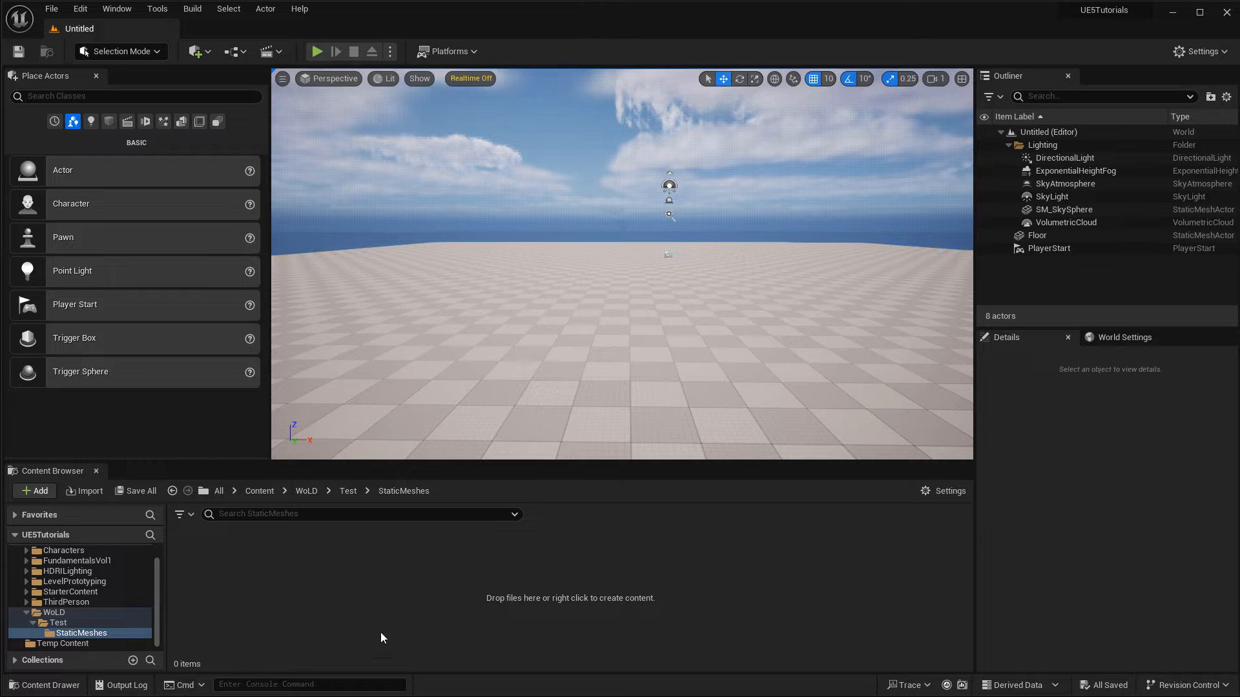
right_click(203, 580)
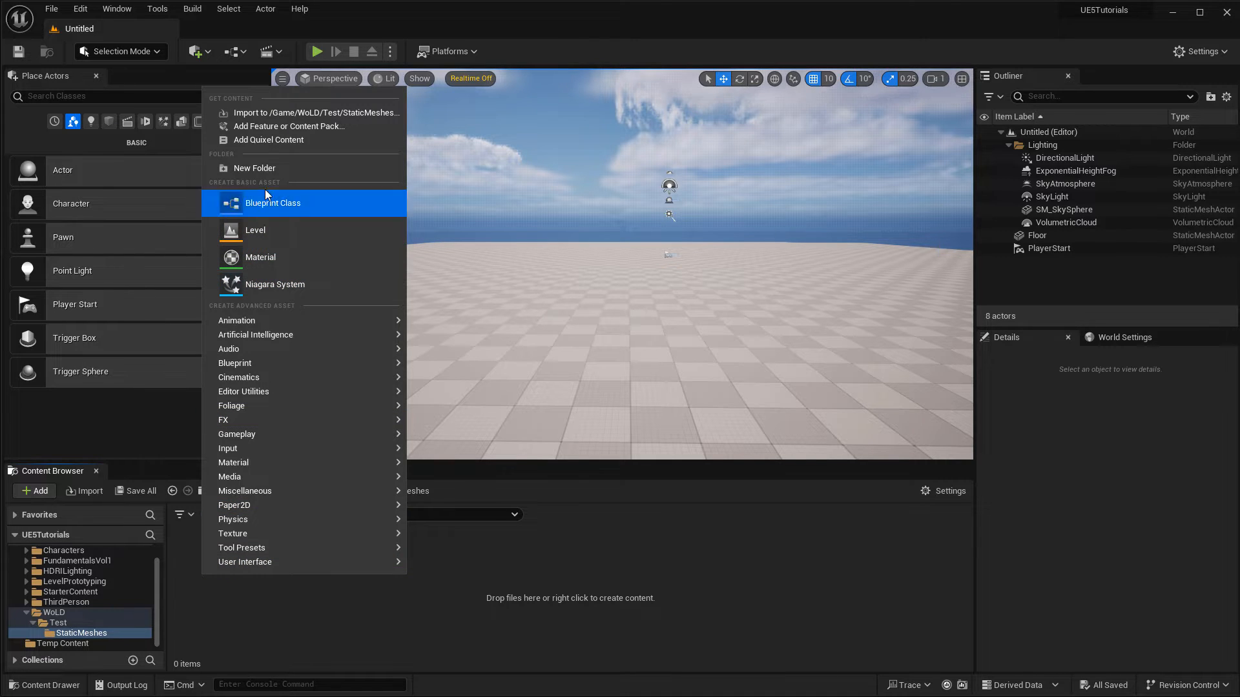
left_click(303, 605)
left_click(77, 633)
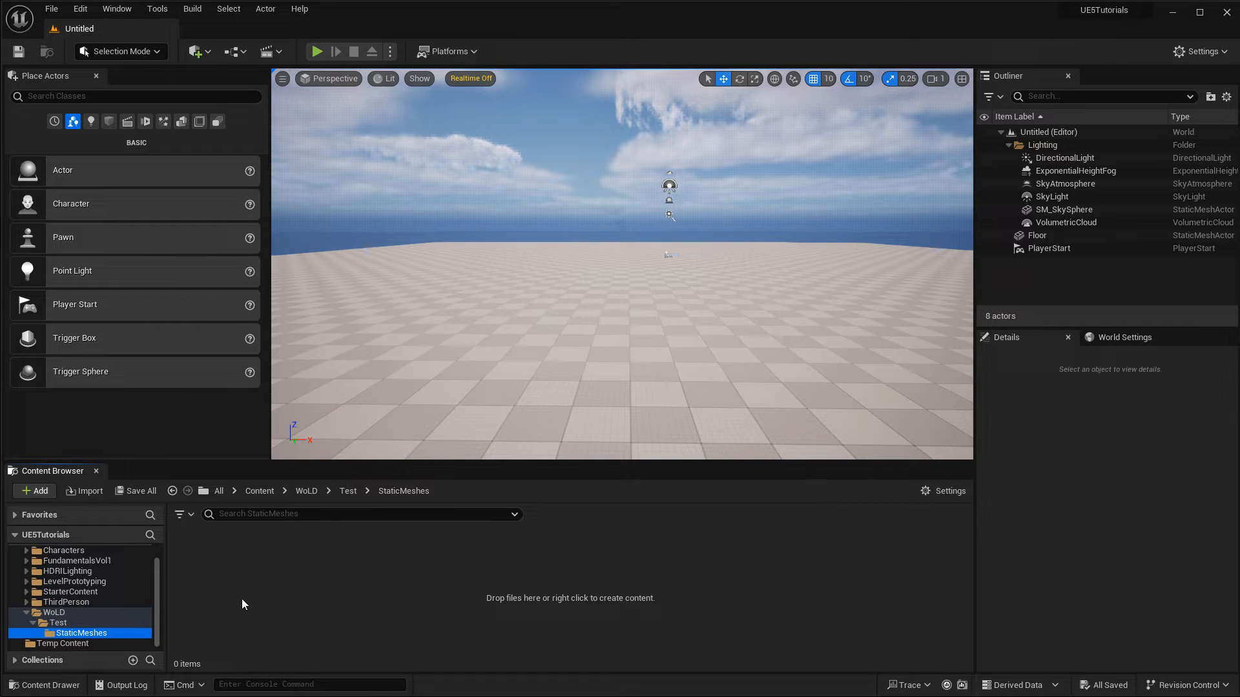
Bring sphere.fbx from the project's Import folder in File Explorer into the StaticMeshes content folder, opening its FBX import options.
left_click(44, 490)
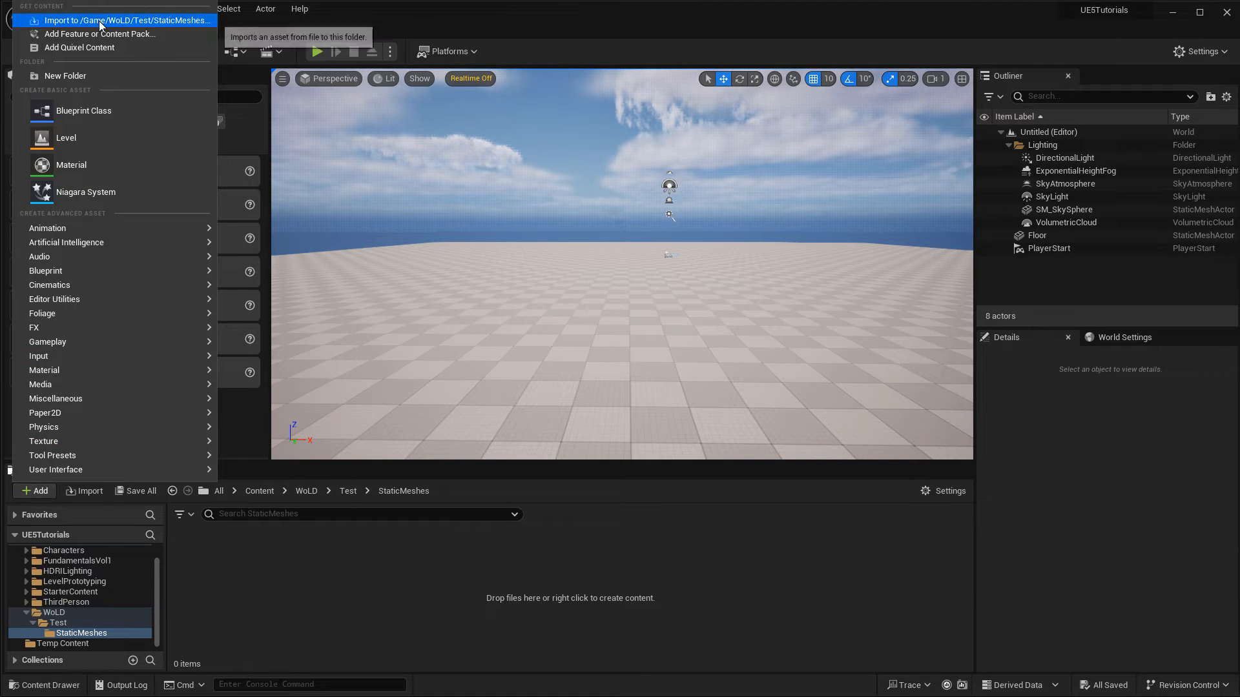
left_click(331, 575)
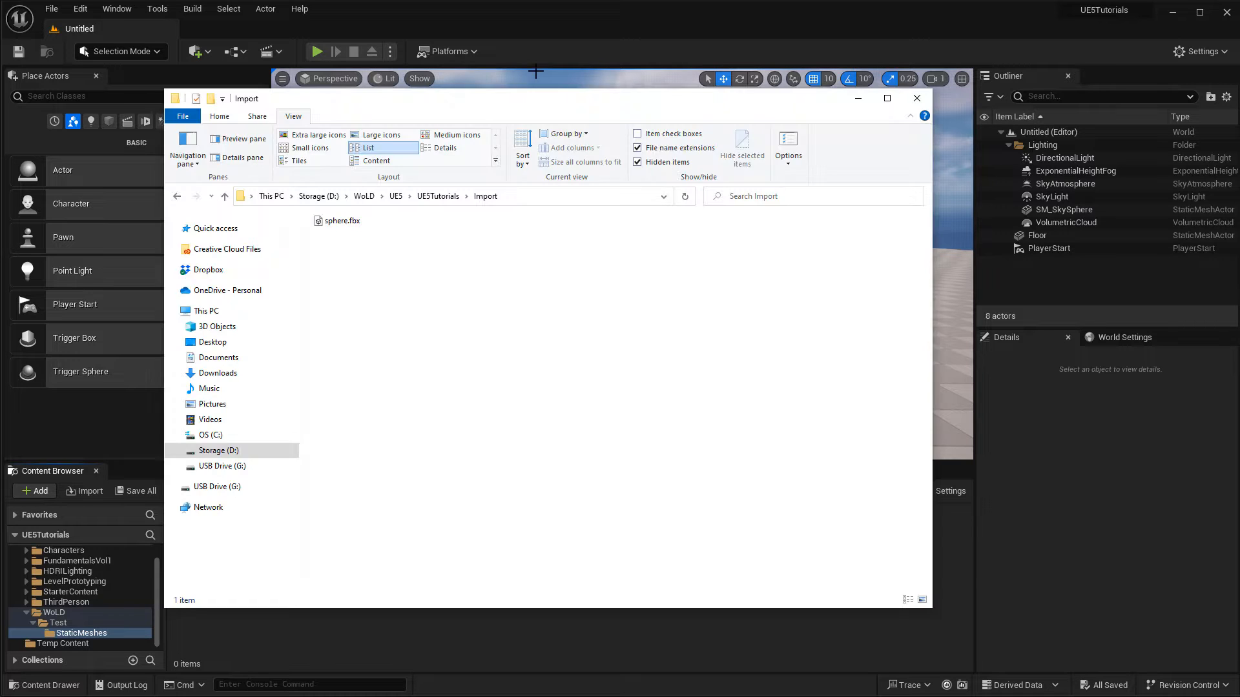
left_click(556, 196)
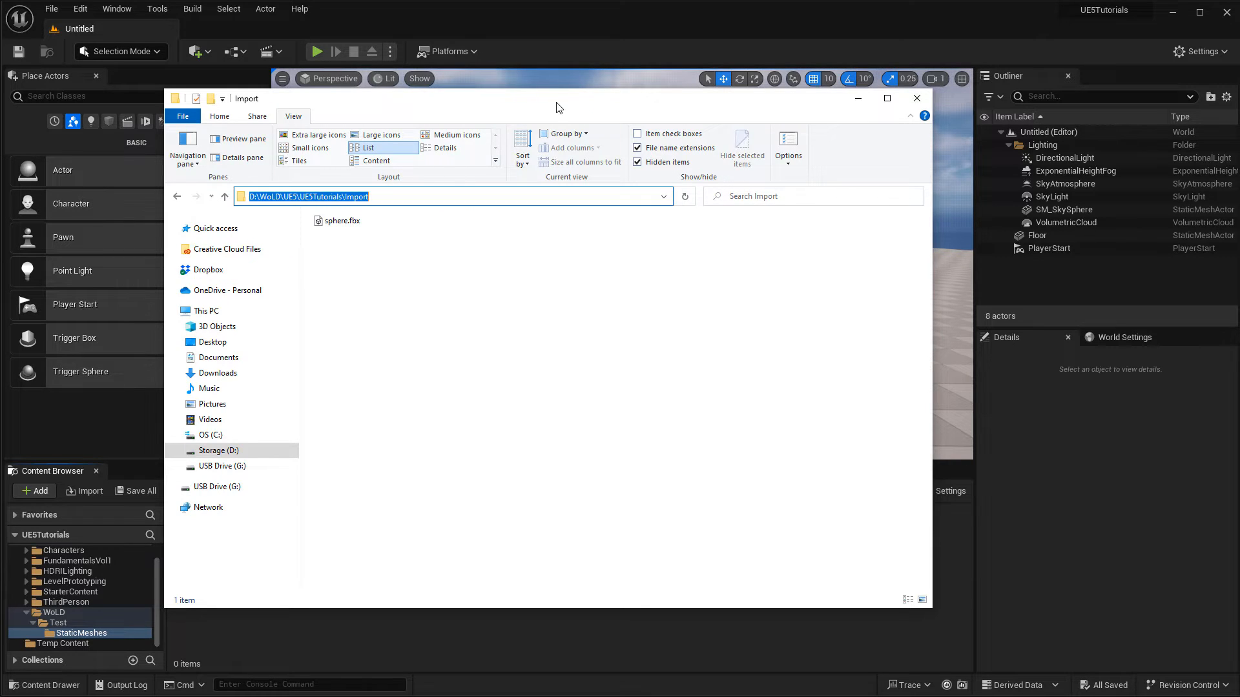
left_click_drag(558, 105, 820, 49)
left_click_drag(601, 164, 258, 609)
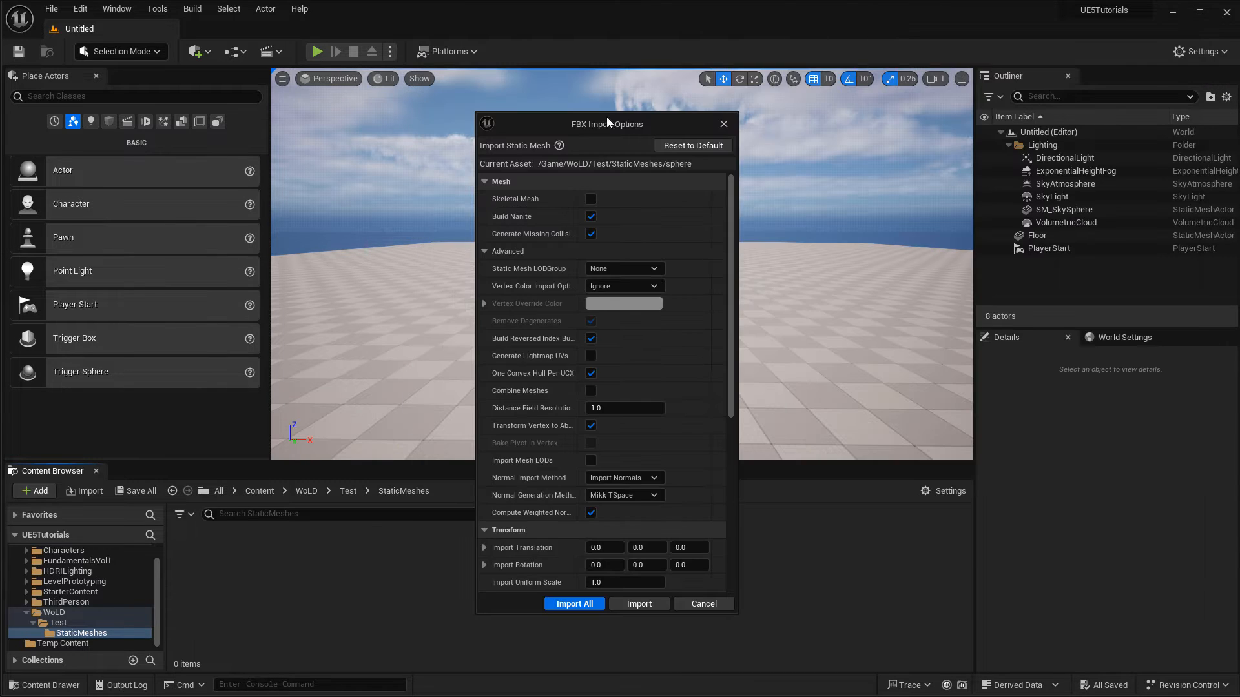
Reset the FBX import options to default, widen the option name column, and turn off Generate Lightmap UVs.
left_click(684, 145)
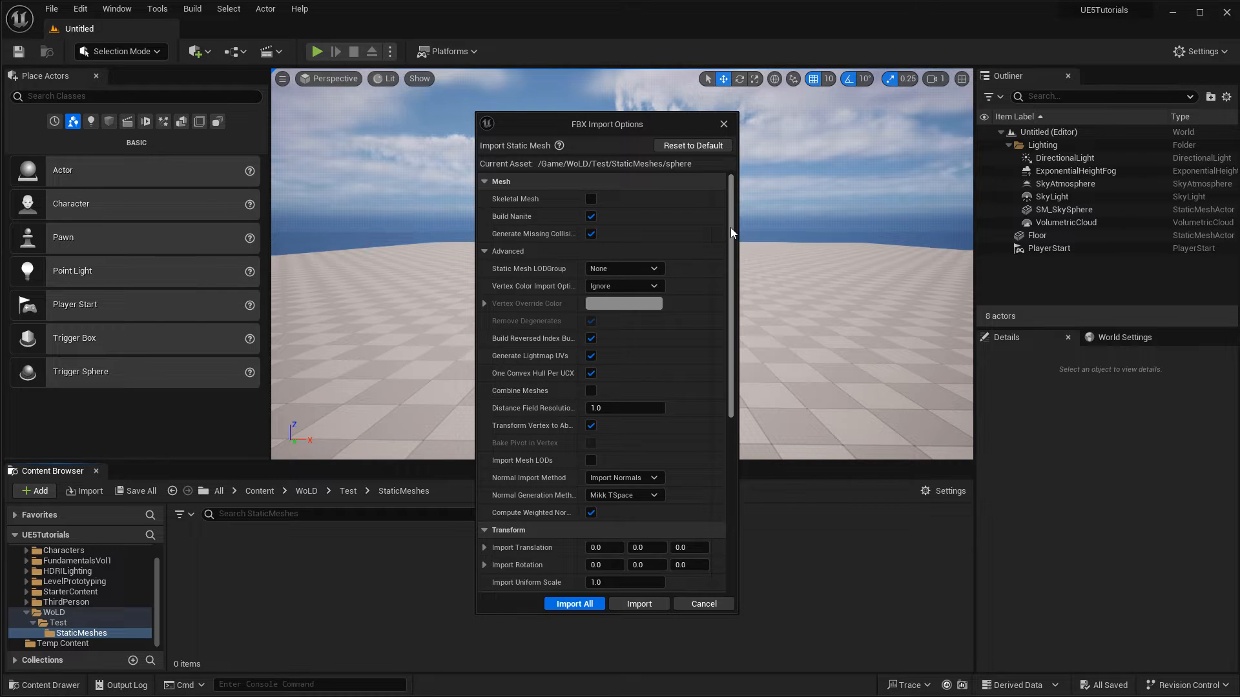
mouse_move(730, 227)
left_mouse_down()
mouse_move(731, 265)
mouse_move(735, 226)
left_mouse_up()
left_click(484, 237)
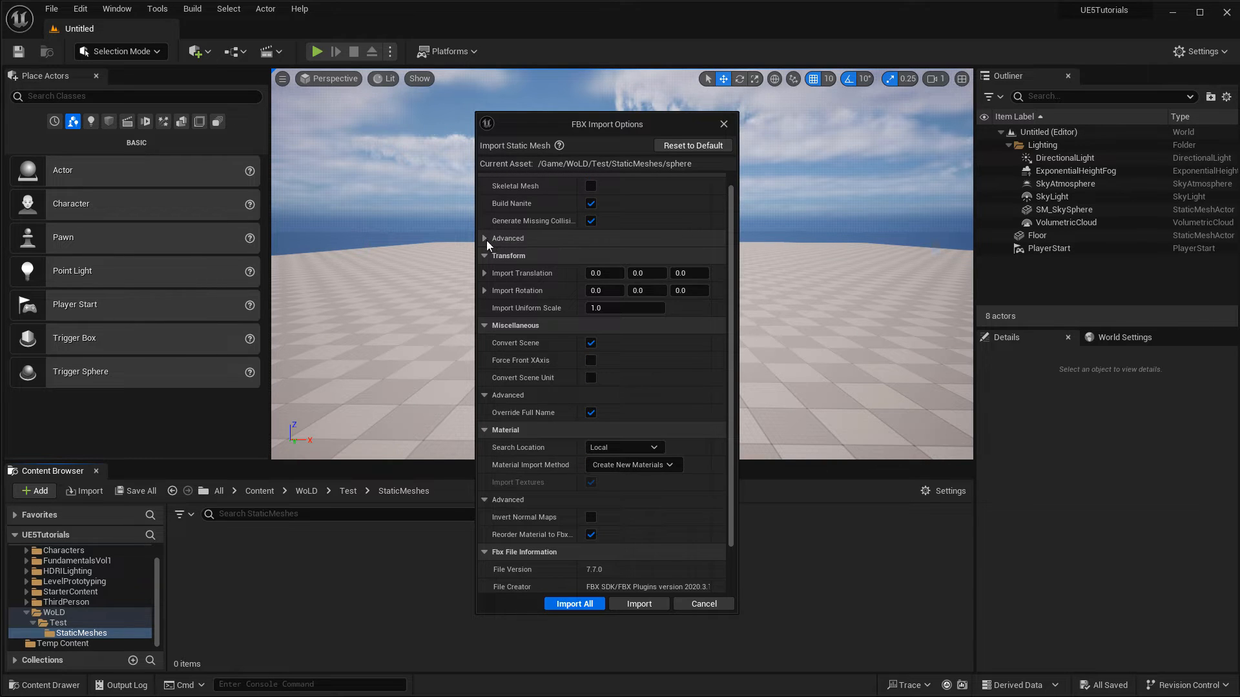
left_click(485, 238)
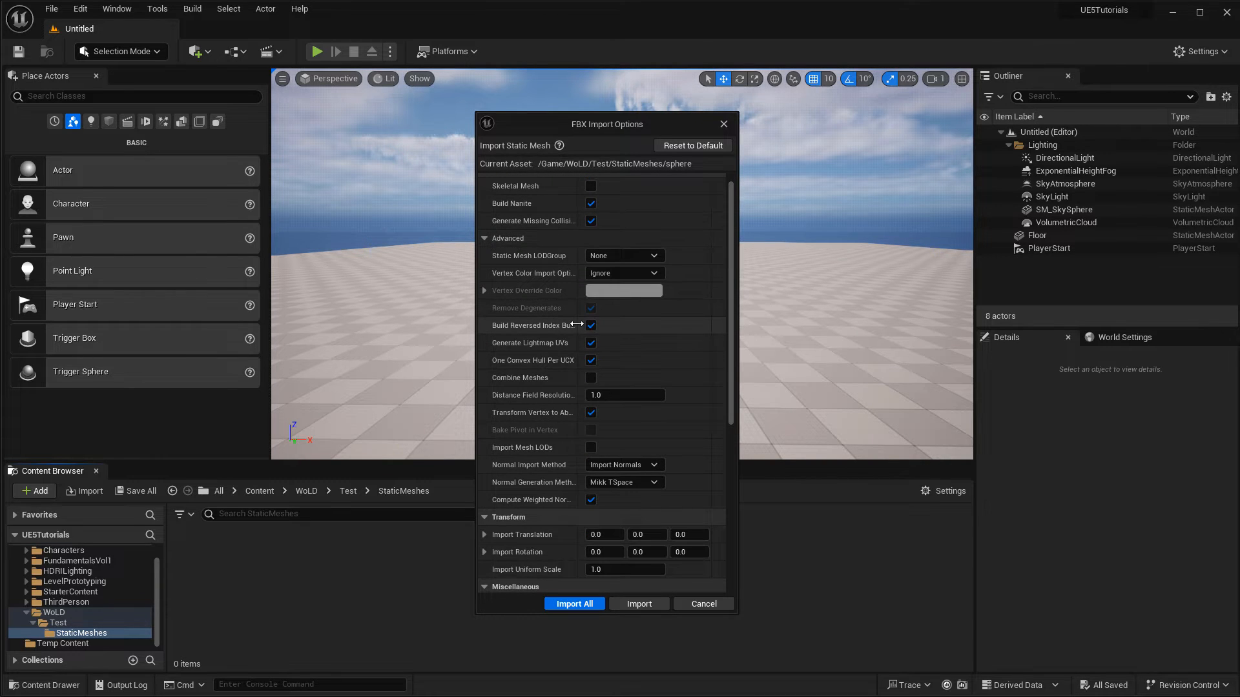
left_click_drag(577, 324, 591, 325)
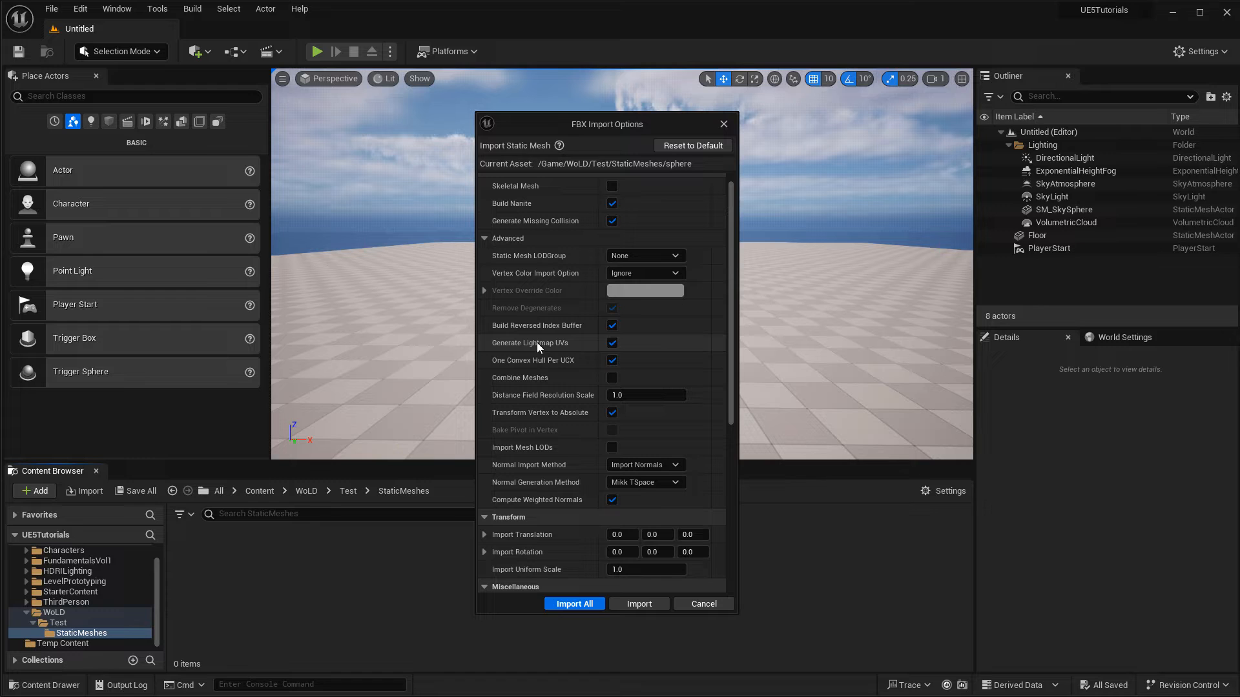
left_click(612, 346)
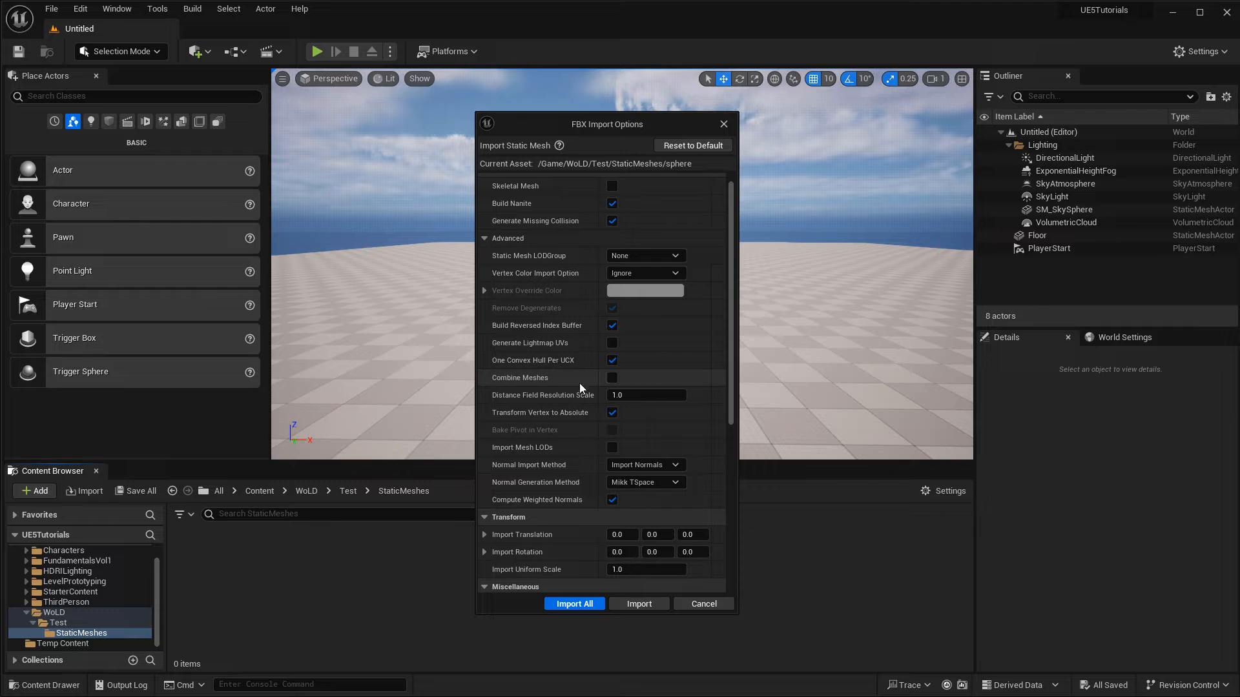
Review the remaining FBX options, import all, and place the sphere mesh on the level's floor at X -280, Y 1630, Z 0.
scroll(575, 387, "down", 2)
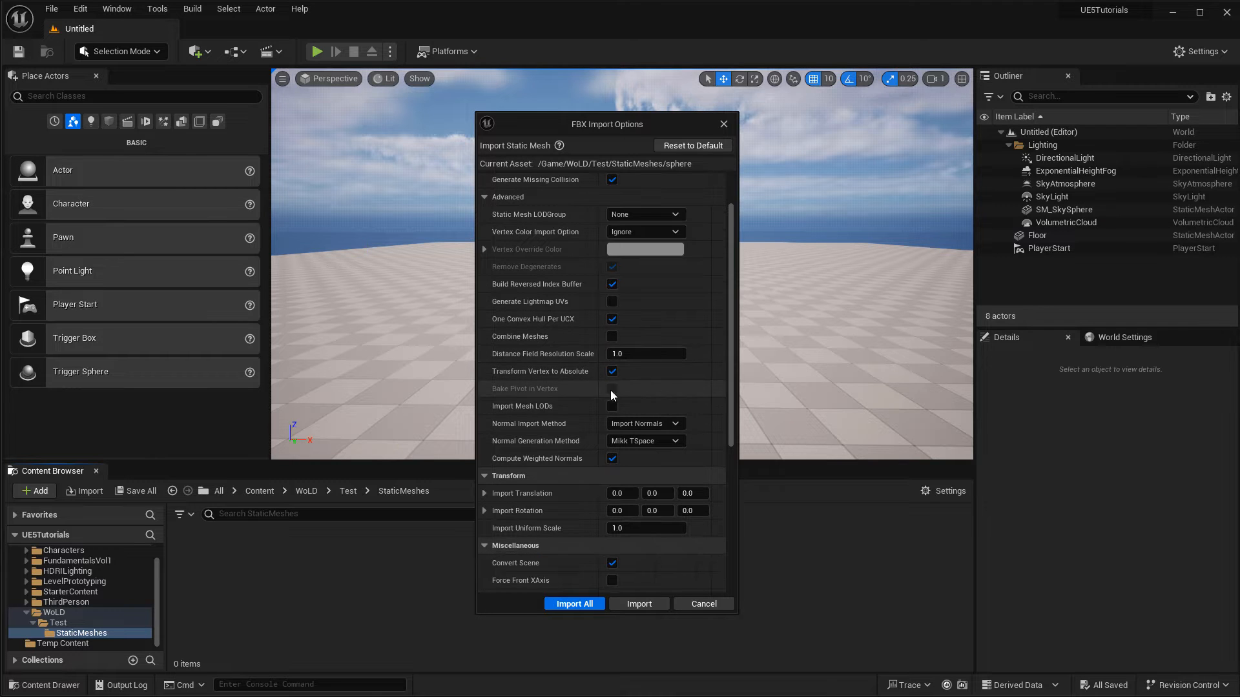
scroll(629, 402, "down", 10)
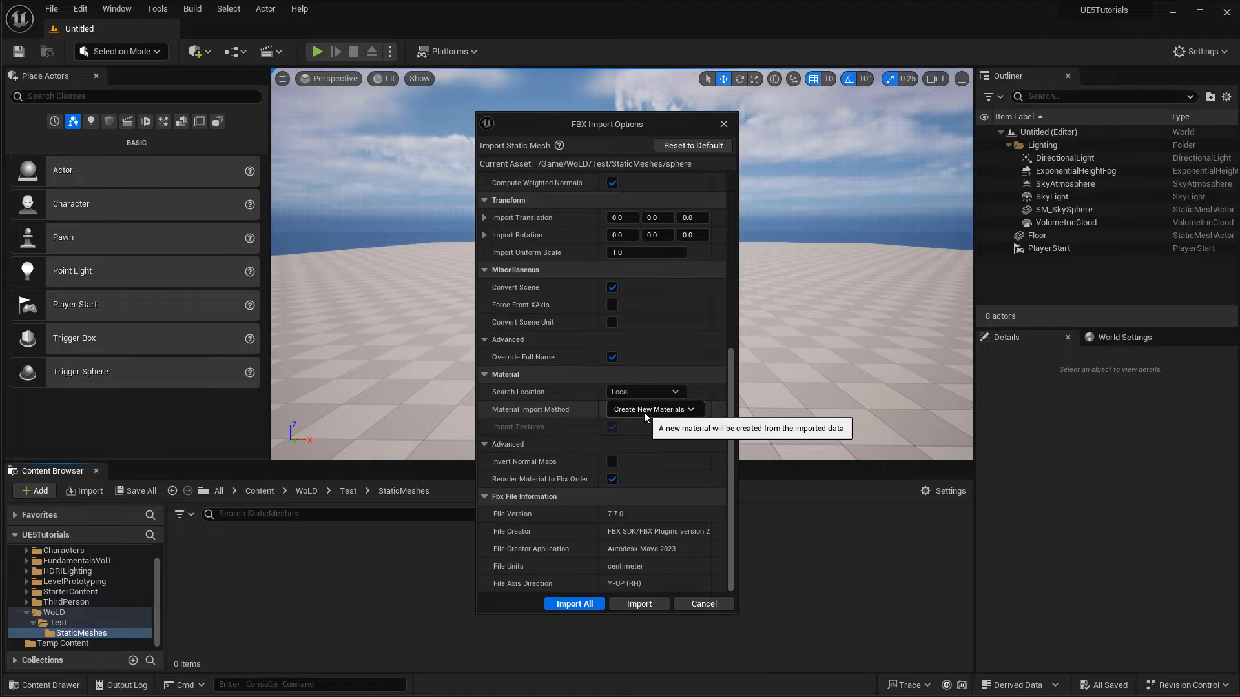
scroll(616, 442, "up", 3)
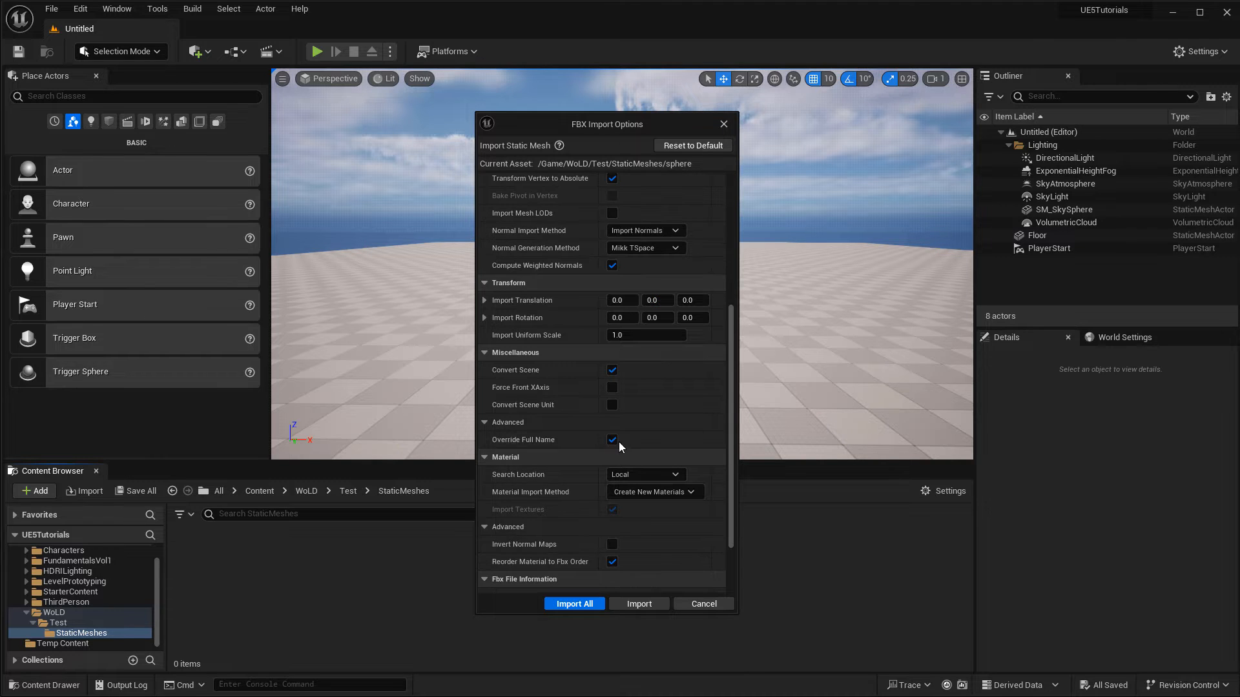
left_click(579, 606)
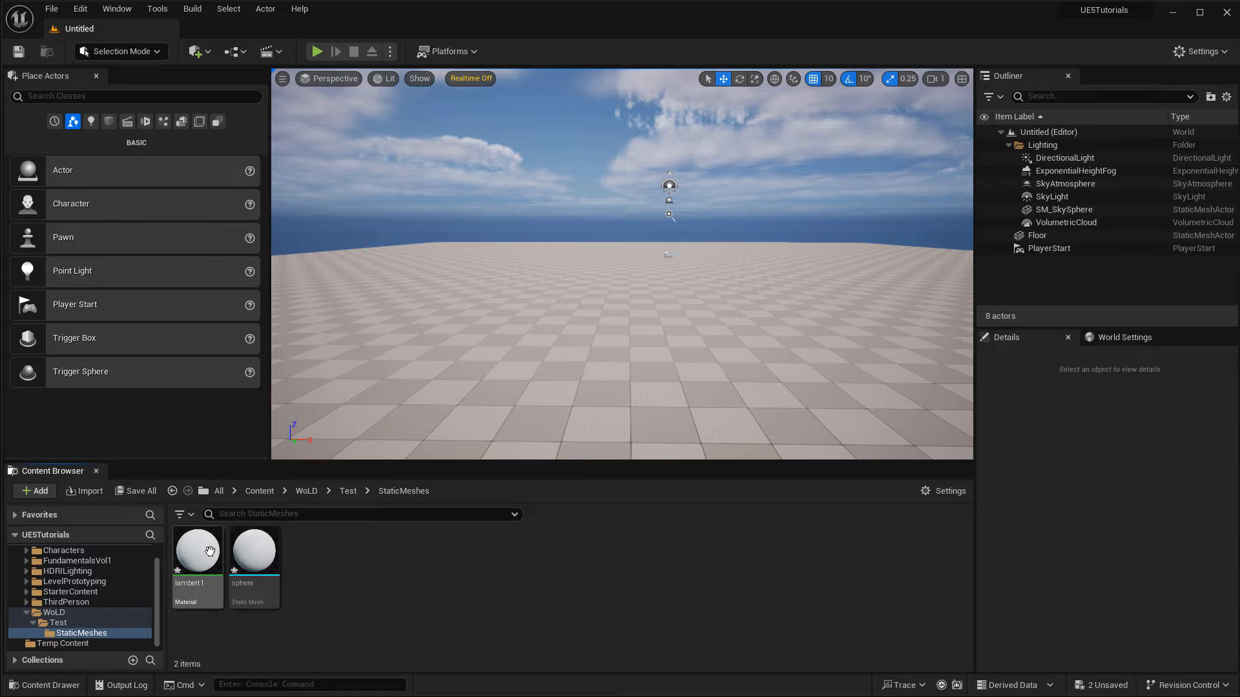
left_click_drag(246, 557, 631, 405)
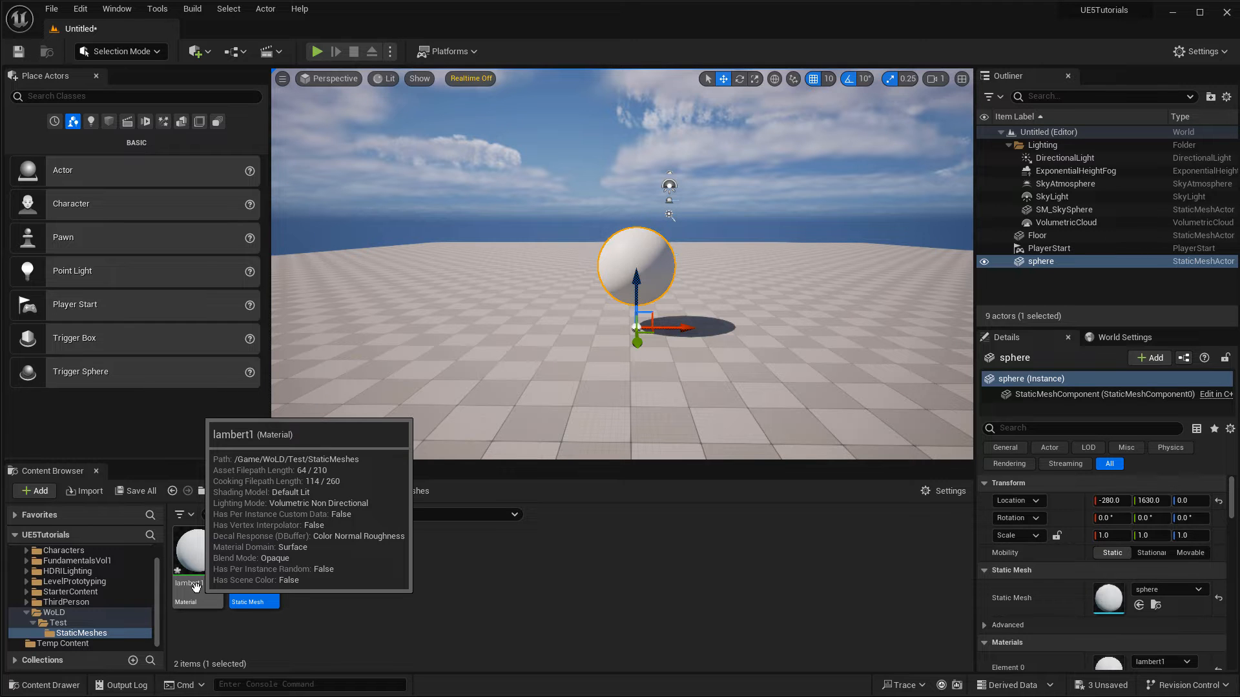
Open the imported lambert1 material, examine the Param node feeding its Base Color, and close the material.
left_click(191, 549)
double_click(190, 540)
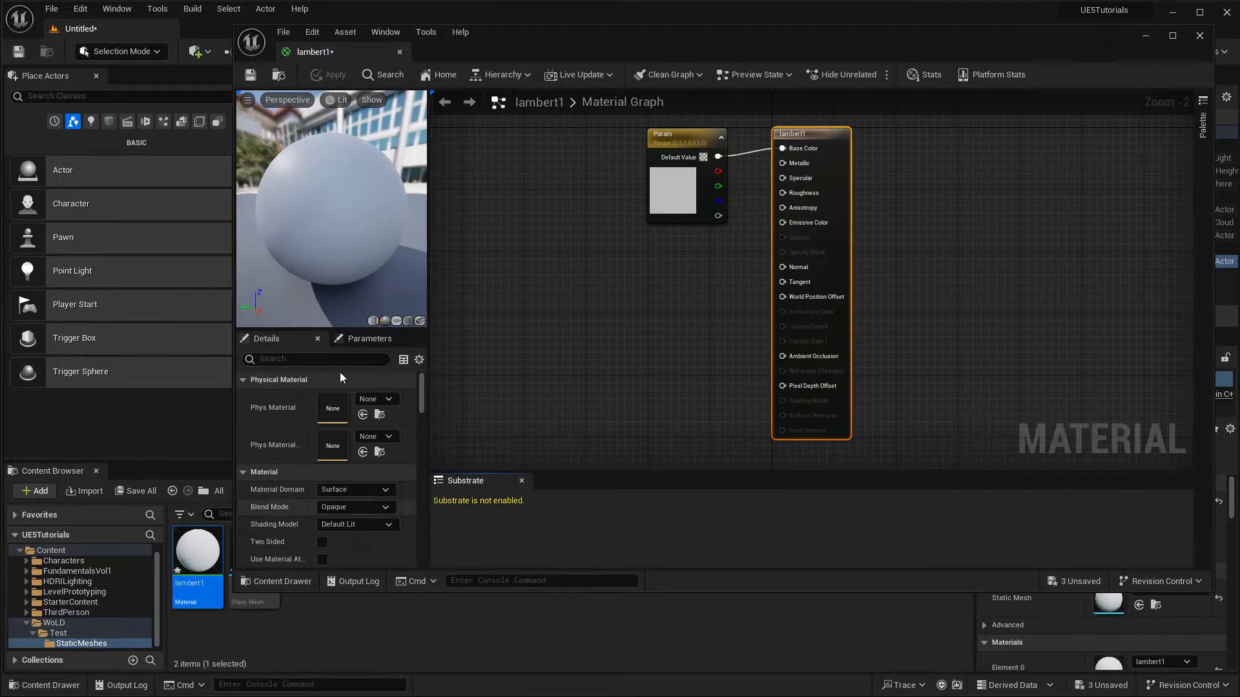
left_click_drag(320, 48, 253, 27)
scroll(460, 355, "up", 2)
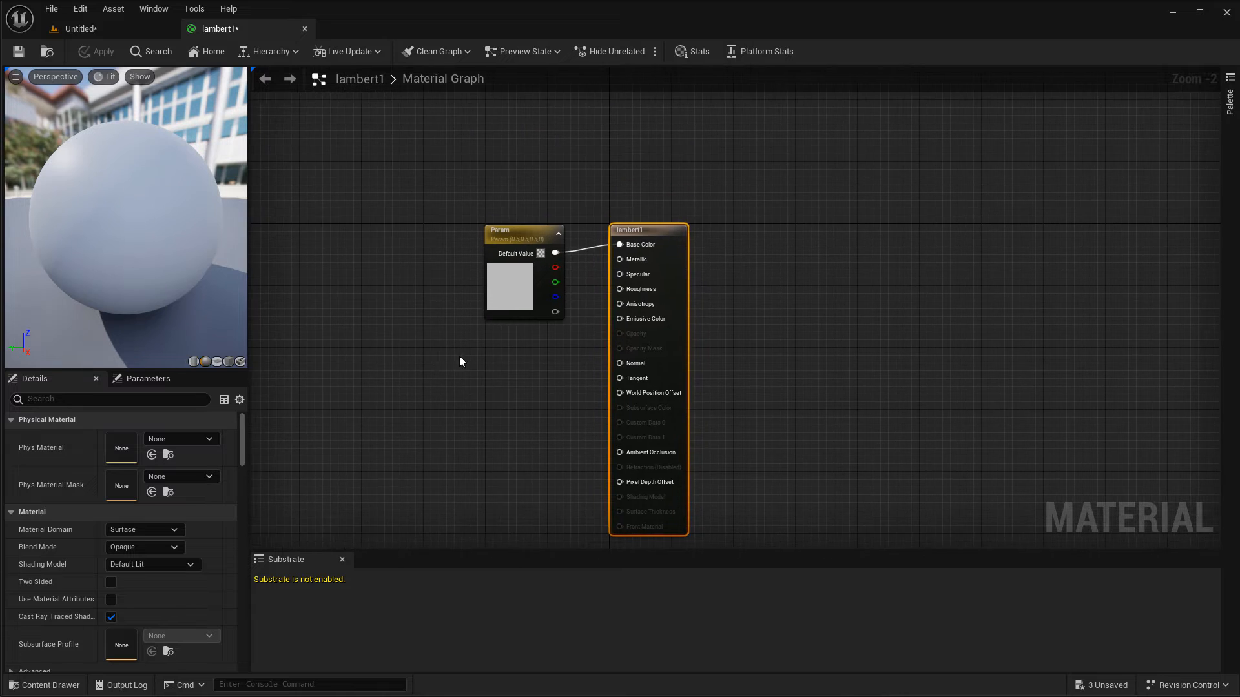
left_click(526, 255)
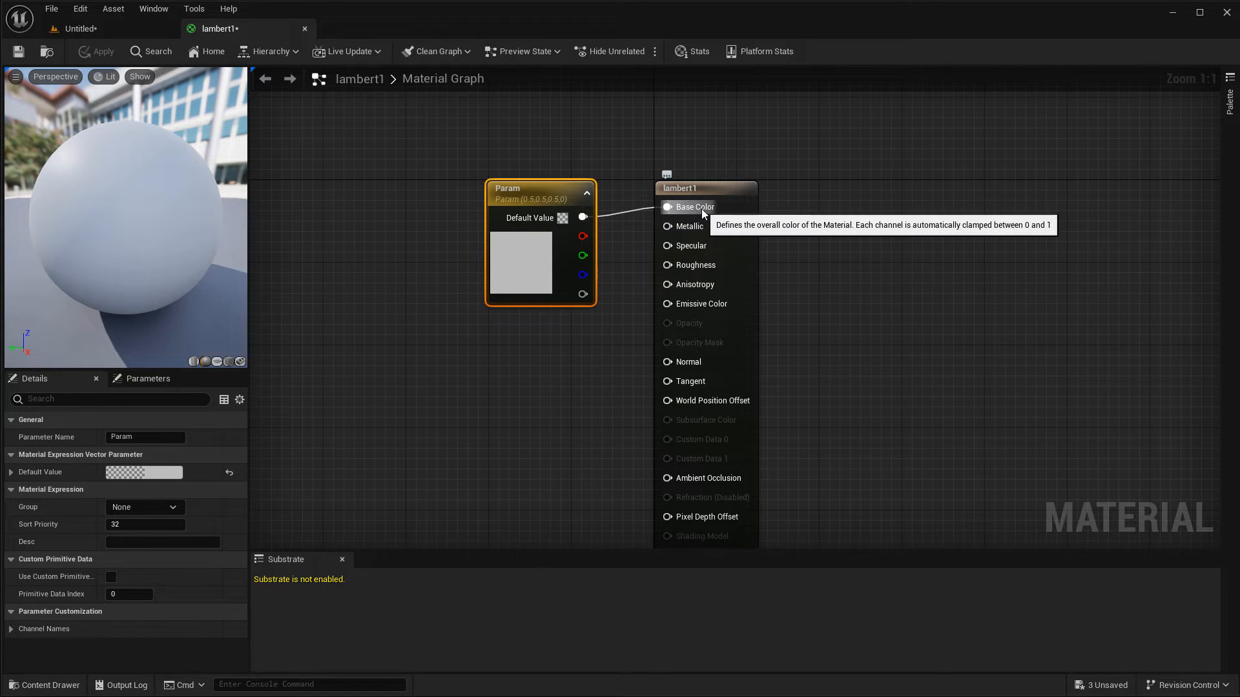
scroll(567, 444, "down", 1)
right_click_drag(567, 444, 537, 354)
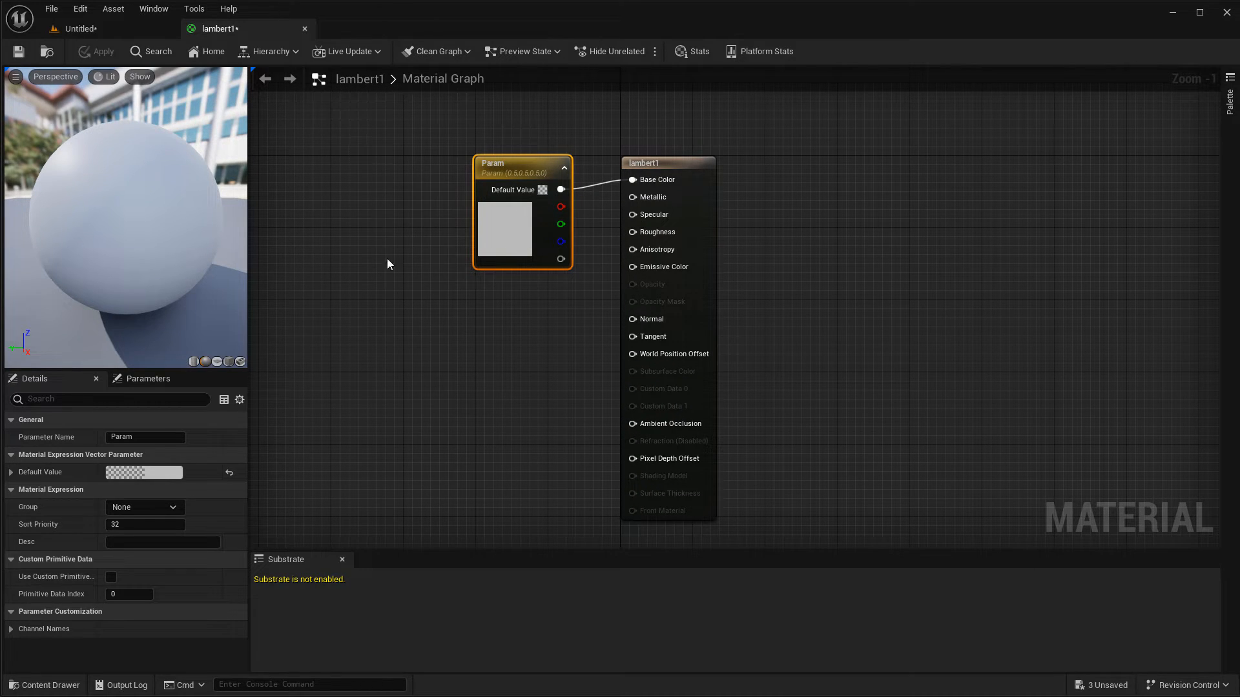
left_click(304, 29)
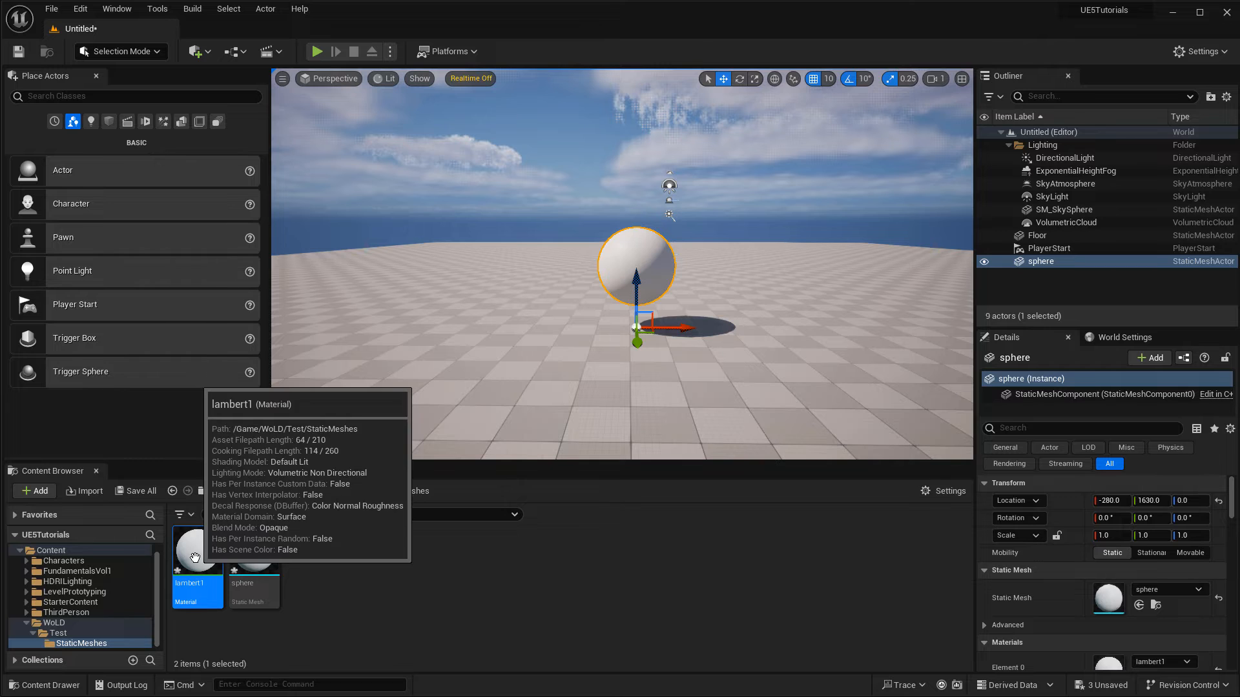
Open the imported sphere static mesh, check which material its slot uses, and close the mesh editor.
left_click(250, 547)
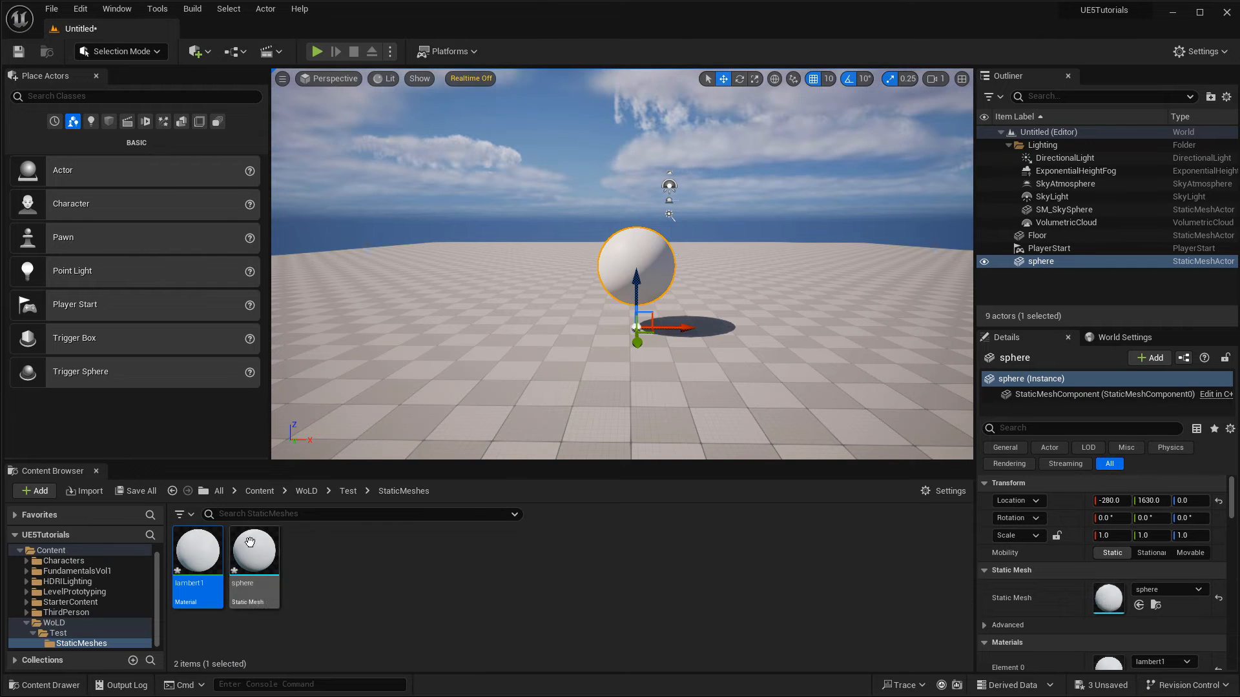
double_click(249, 548)
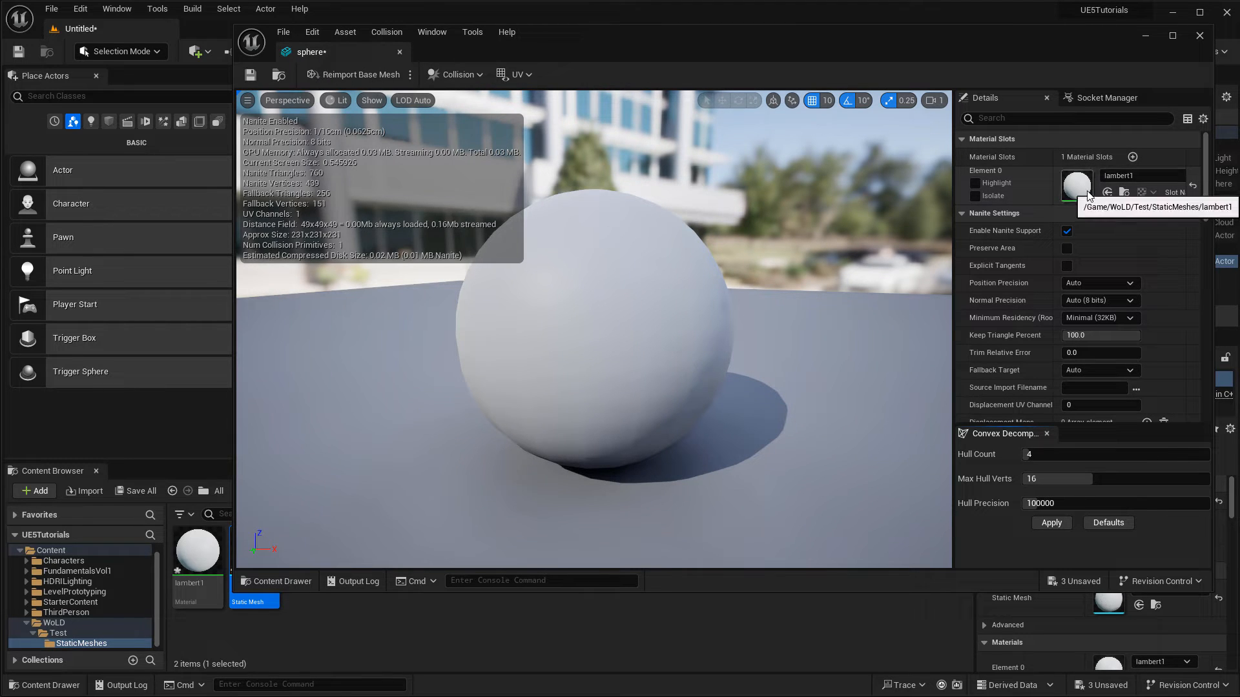
left_click(399, 51)
left_click(437, 606)
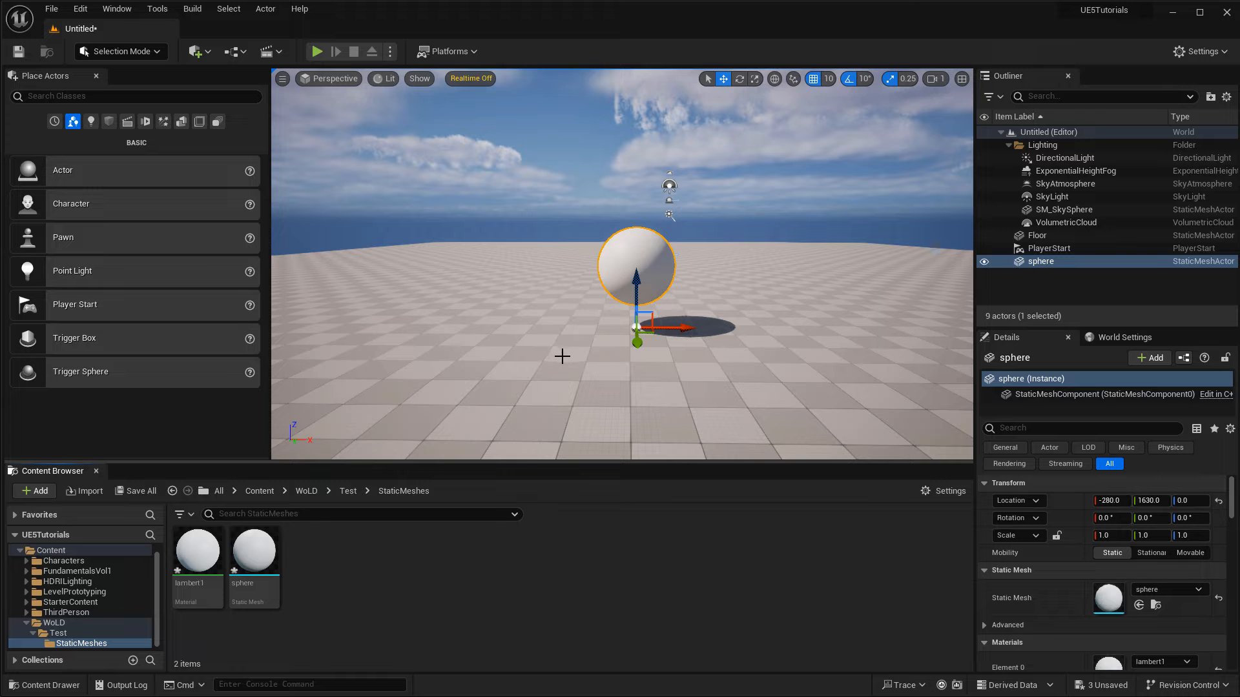
Examine where the placed sphere's pivot sits relative to the mesh in the level viewport.
right_click_drag(574, 369, 612, 364)
key("w")
key("f")
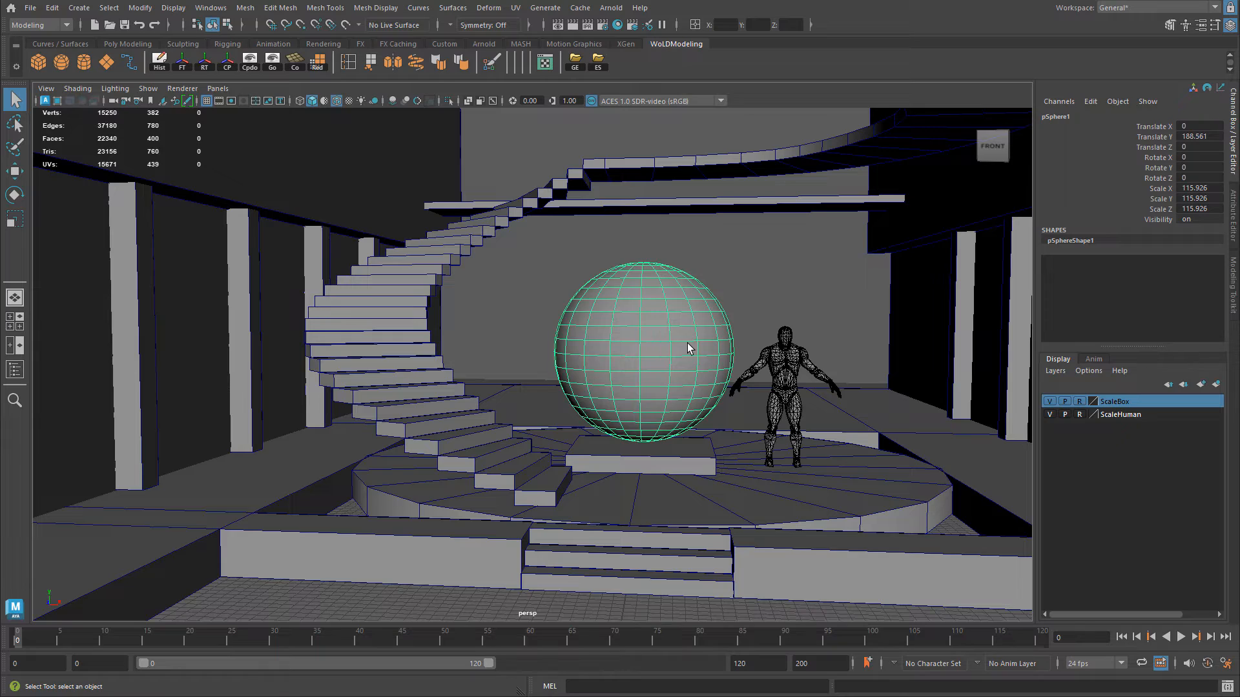
Switch to Maya, isolate the sphere in the perspective view, and activate the Move tool on it.
key("ctrl+1")
left_click(642, 310)
key("w")
key("f")
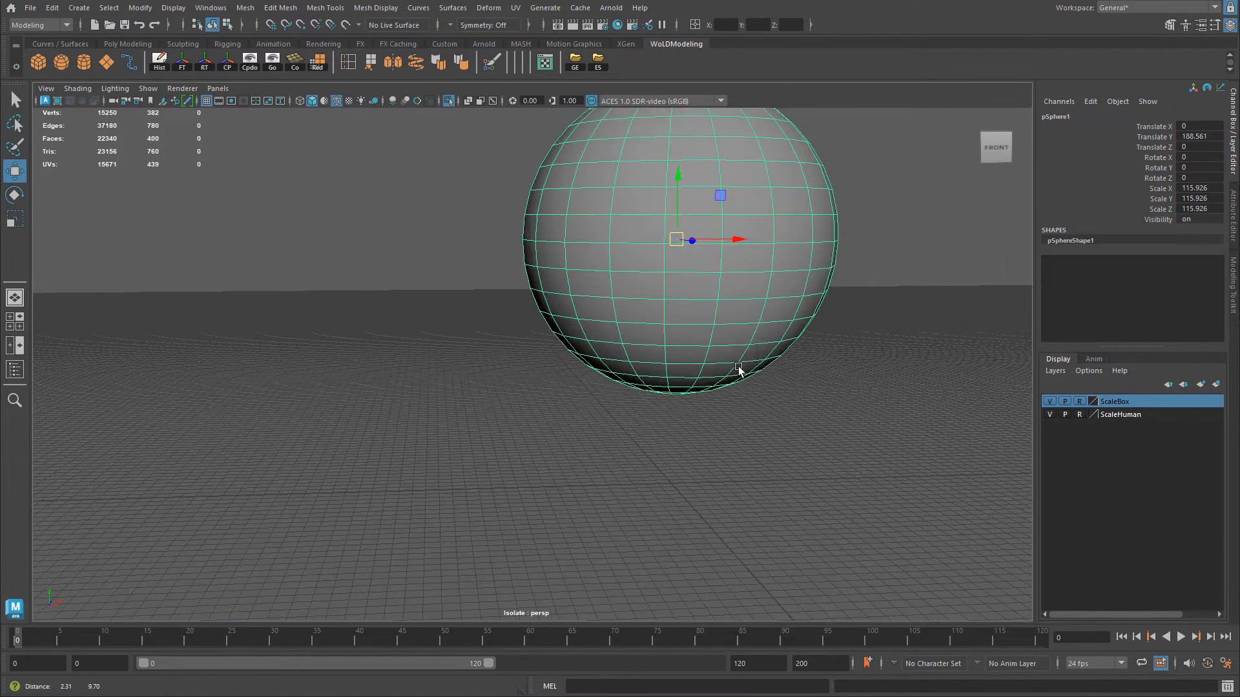
Compare the sphere's height above the world origin in Maya with its pivot offset in the Unreal level.
scroll(600, 339, "up", 2)
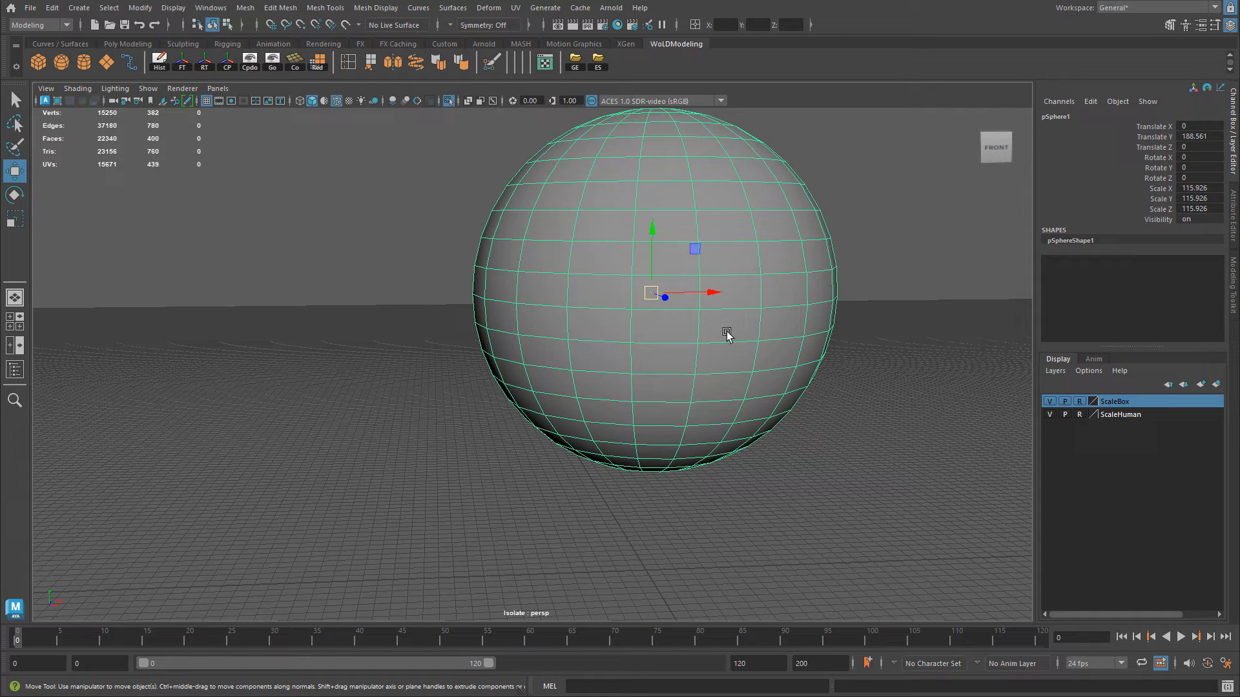
middle_click_drag(656, 313, 607, 258, "alt")
left_click_drag(618, 282, 626, 465, "alt")
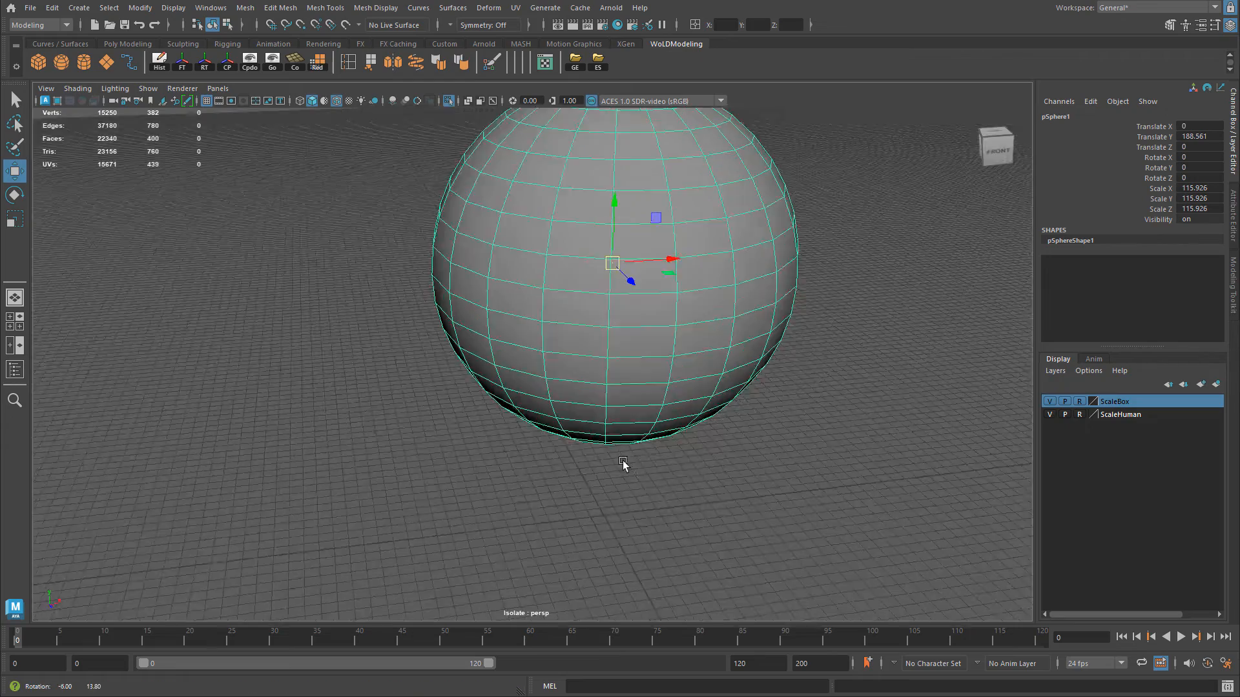
mouse_move(626, 465)
right_mouse_down("alt")
mouse_move(720, 530)
mouse_move(608, 466)
right_mouse_up("alt")
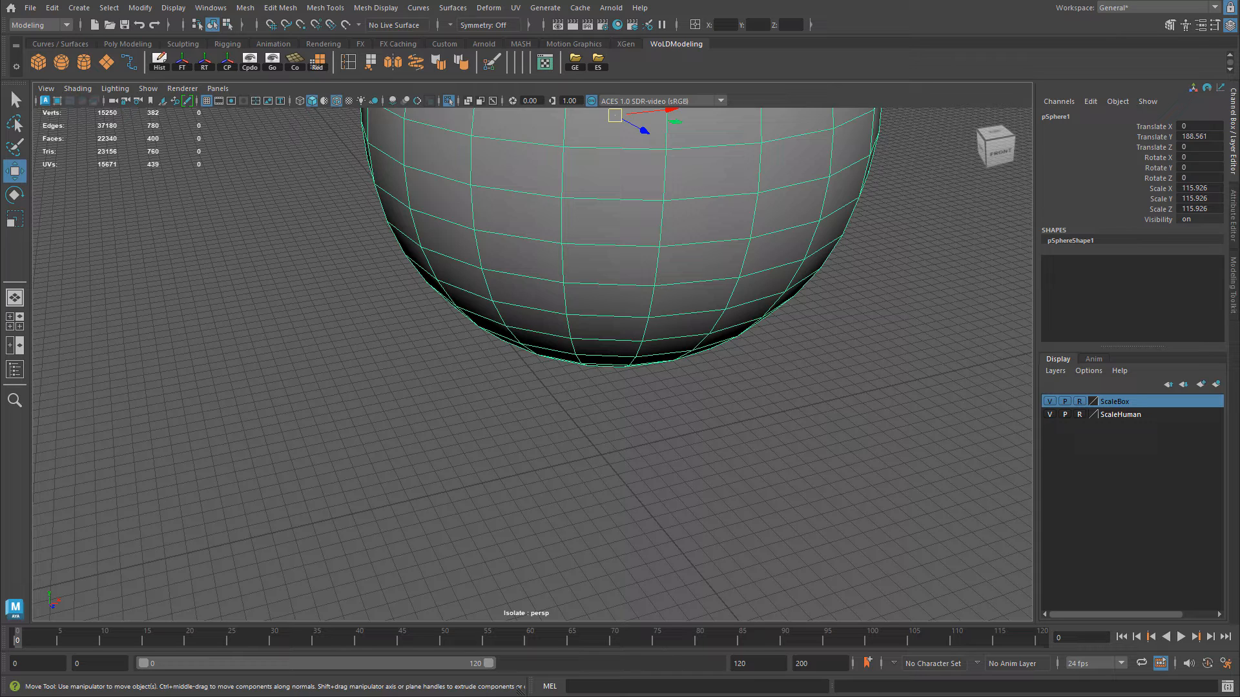
key("ctrl+r")
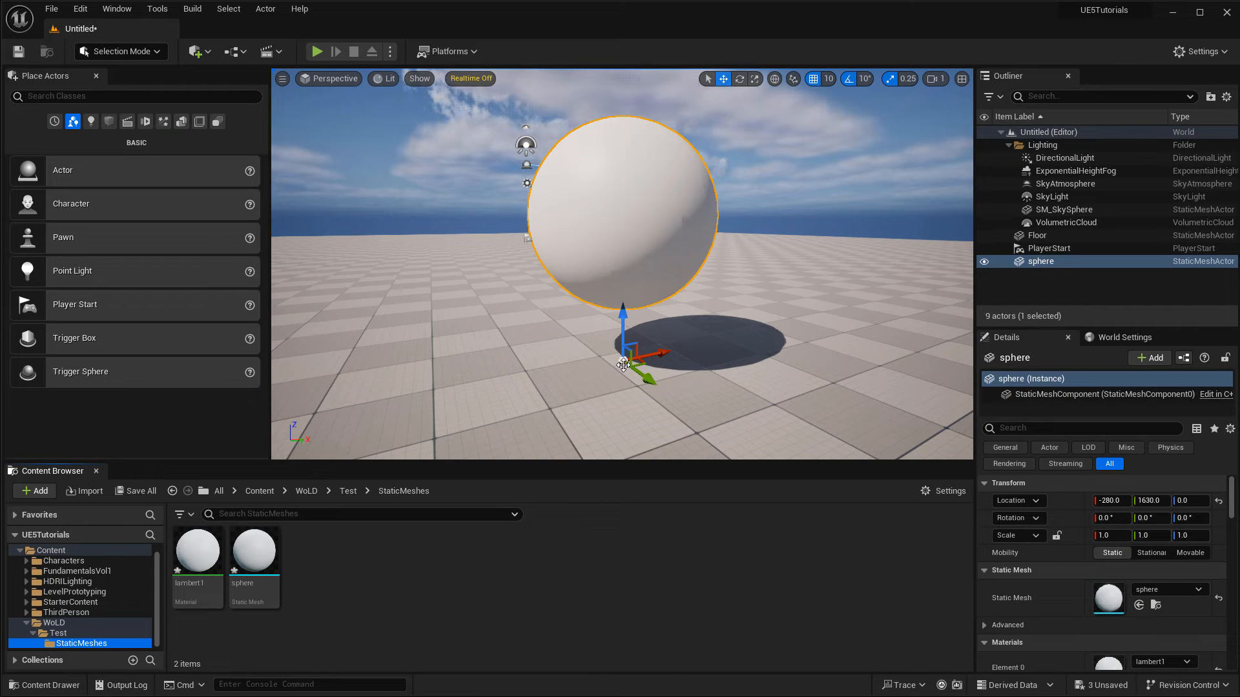
right_click_drag(622, 365, 605, 351)
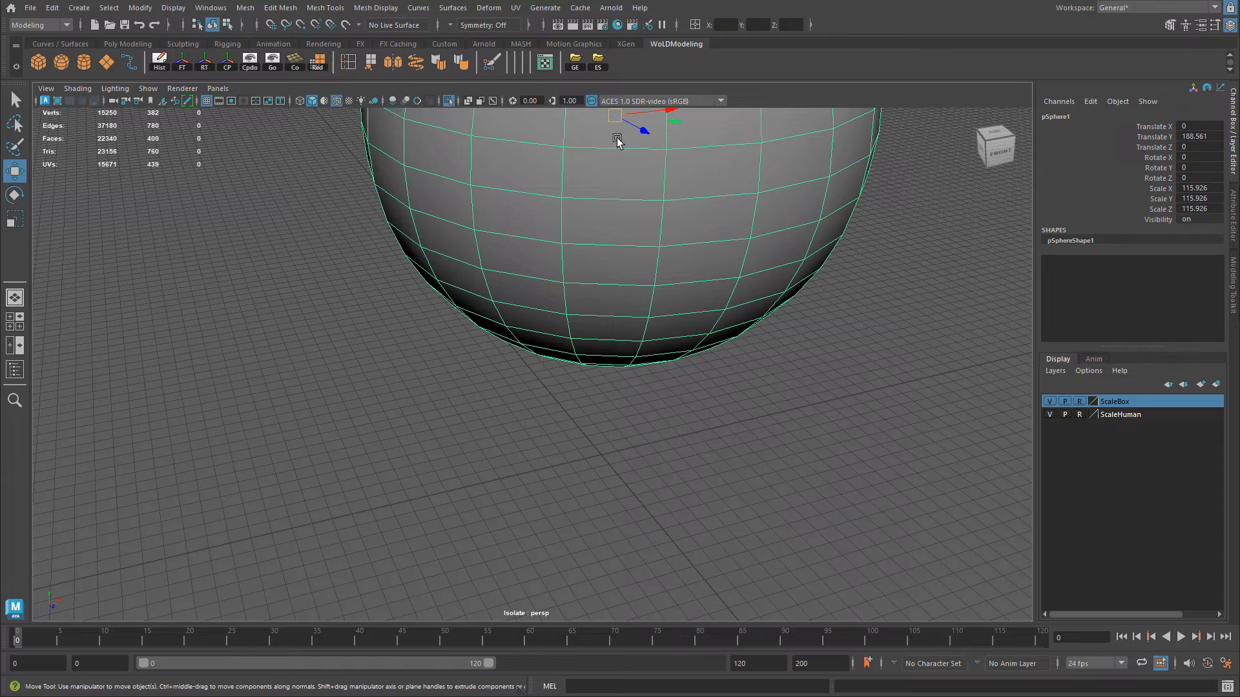
key("f")
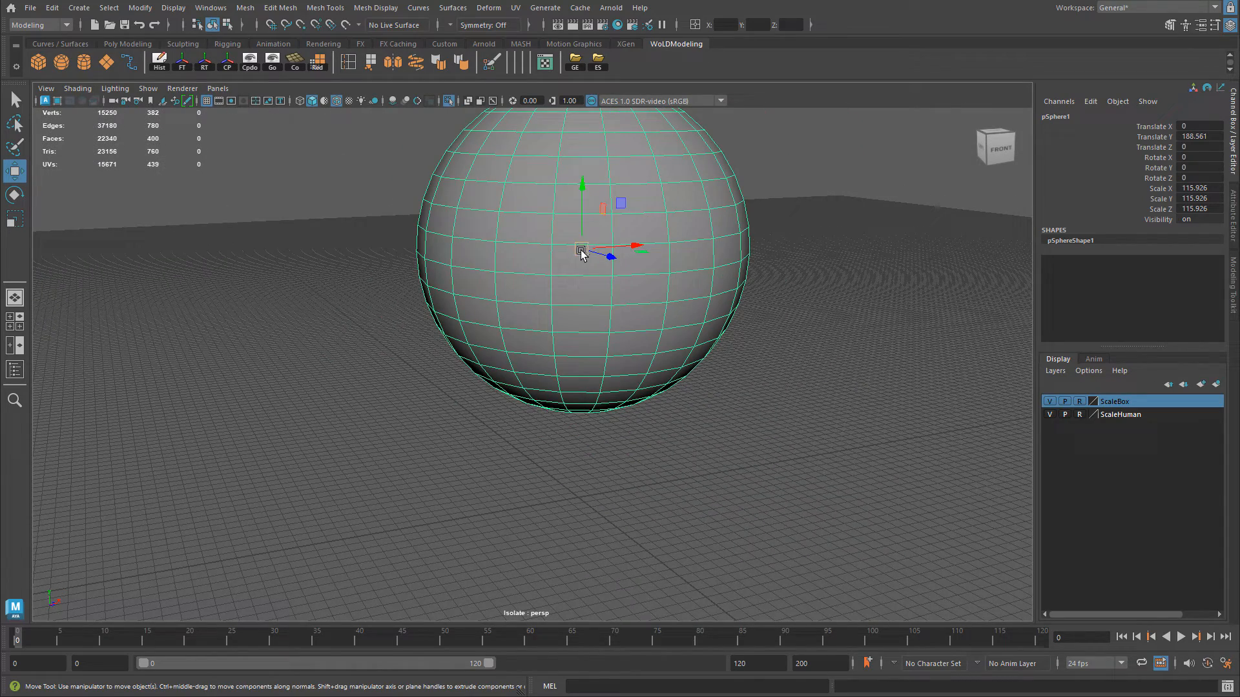
middle_click_drag(682, 311, 679, 274, "alt")
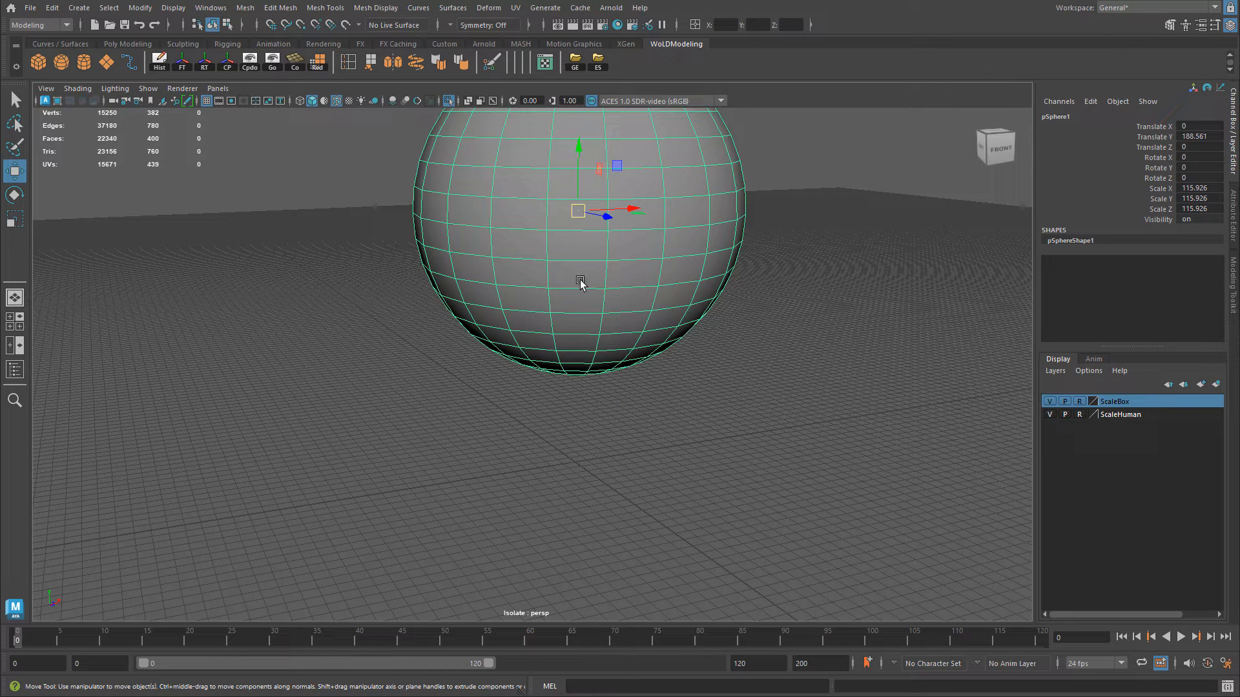
Move the sphere straight down to the world origin in Maya, setting its Translate Y to 0.
left_click_drag(573, 205, 570, 476)
right_click_drag(570, 476, 534, 332, "alt")
left_click_drag(534, 332, 717, 276, "alt")
key("f")
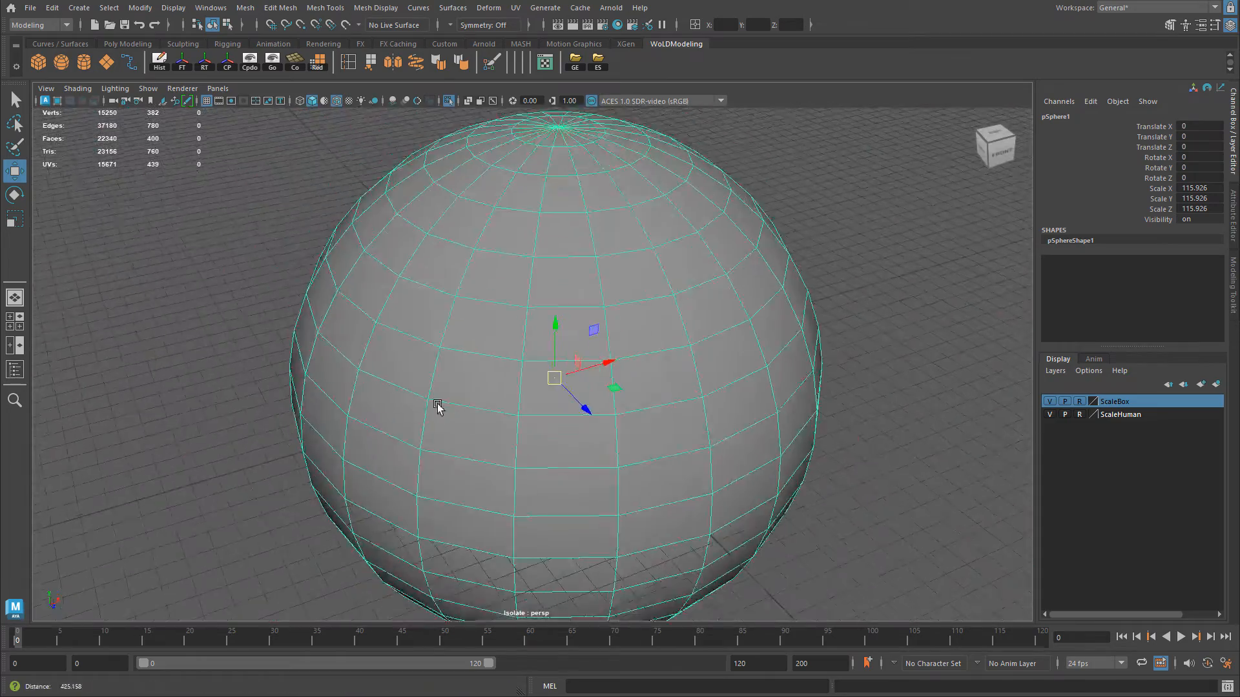
left_click_drag(435, 407, 567, 378, "alt")
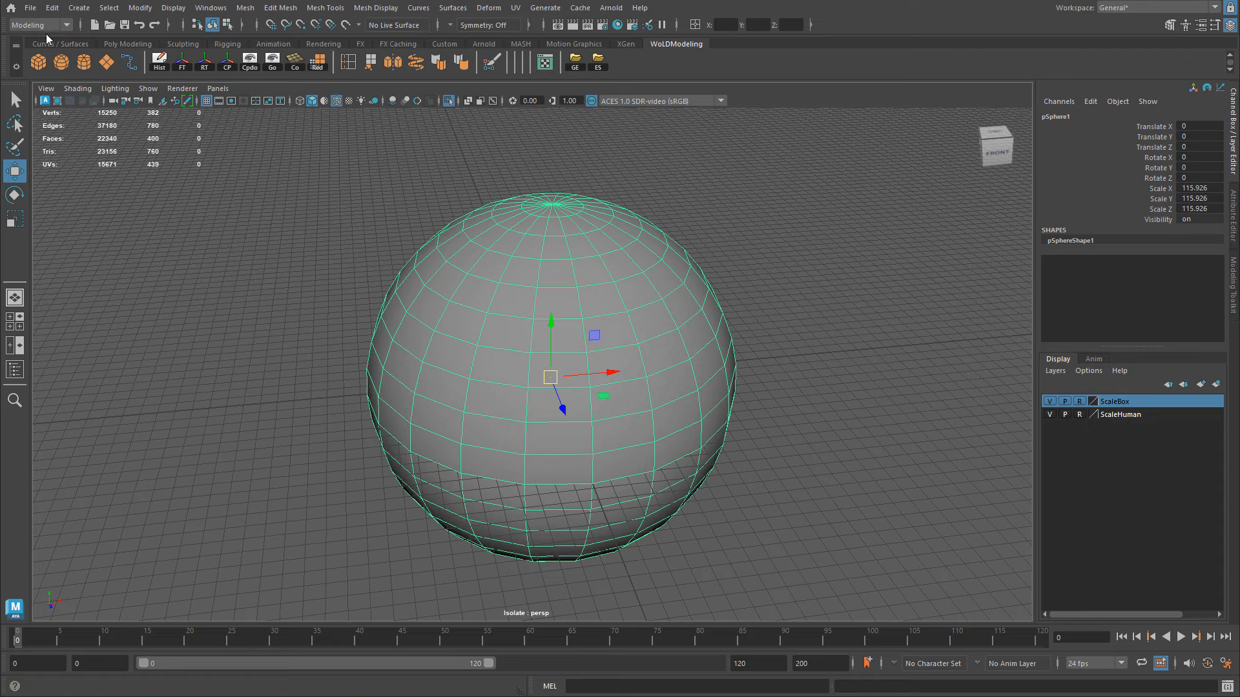
Export the selected sphere to Unreal as FBX, replacing sphere.fbx in the Import folder.
left_click(29, 8)
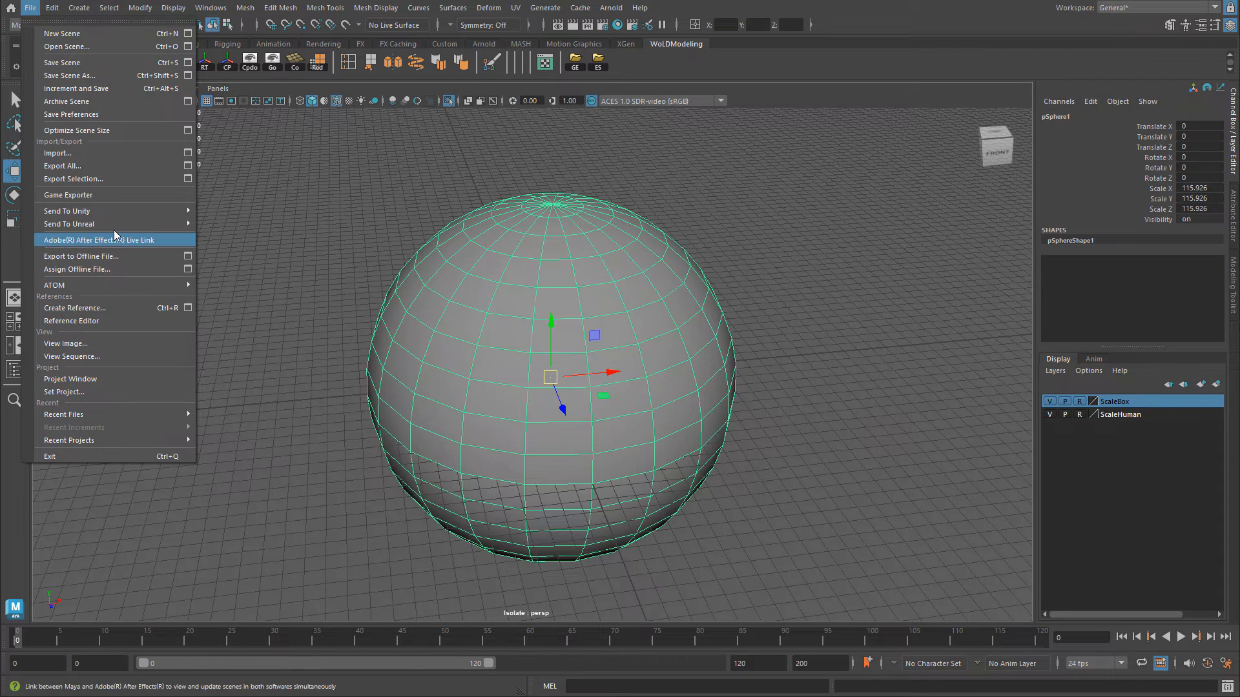
mouse_move(80, 230)
left_click(244, 235)
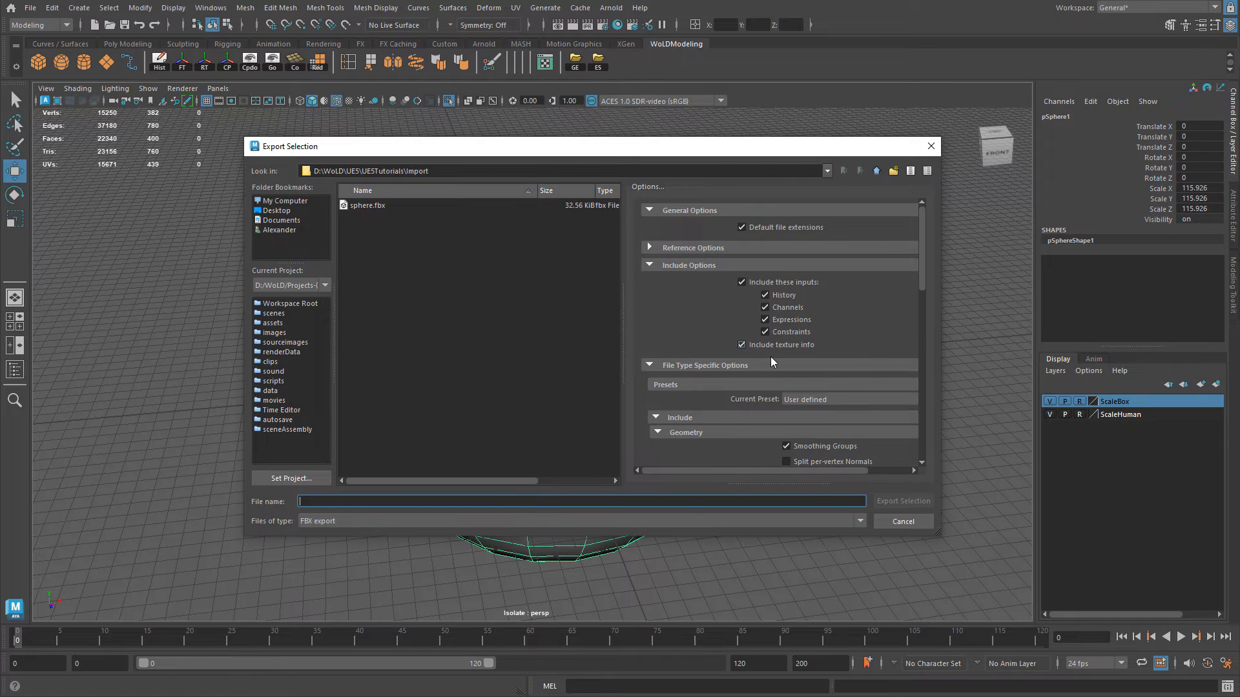
scroll(696, 370, "down", 4)
double_click(364, 206)
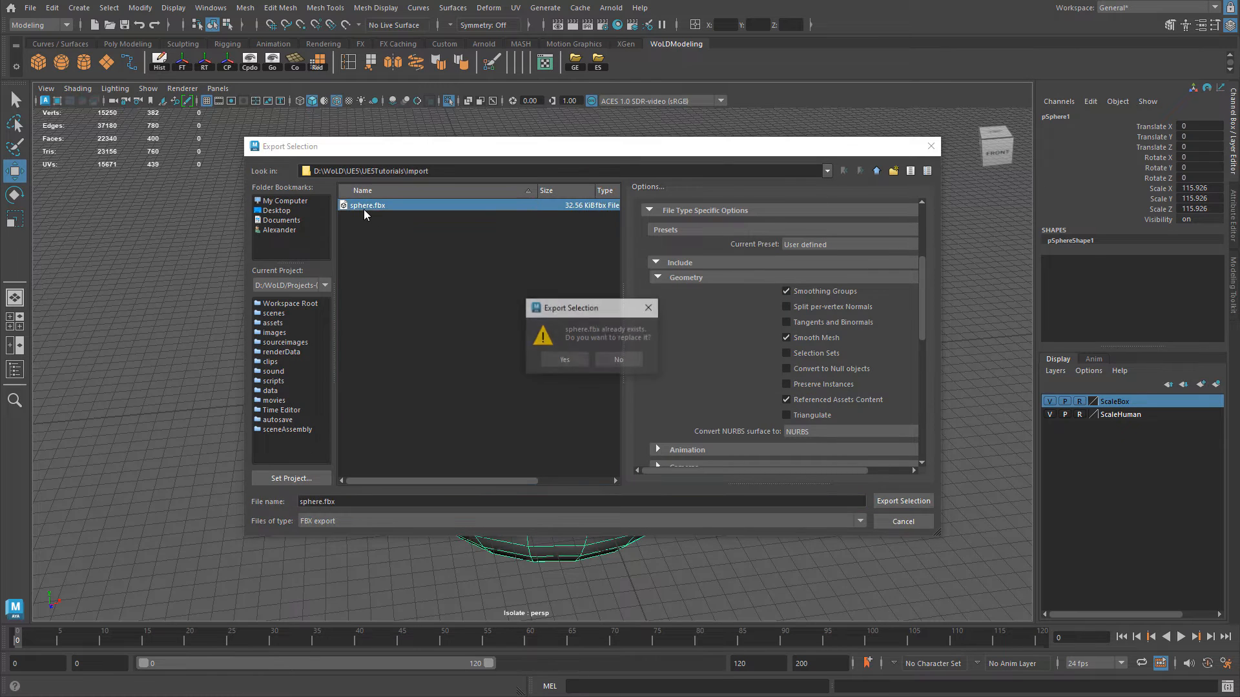
left_click(564, 361)
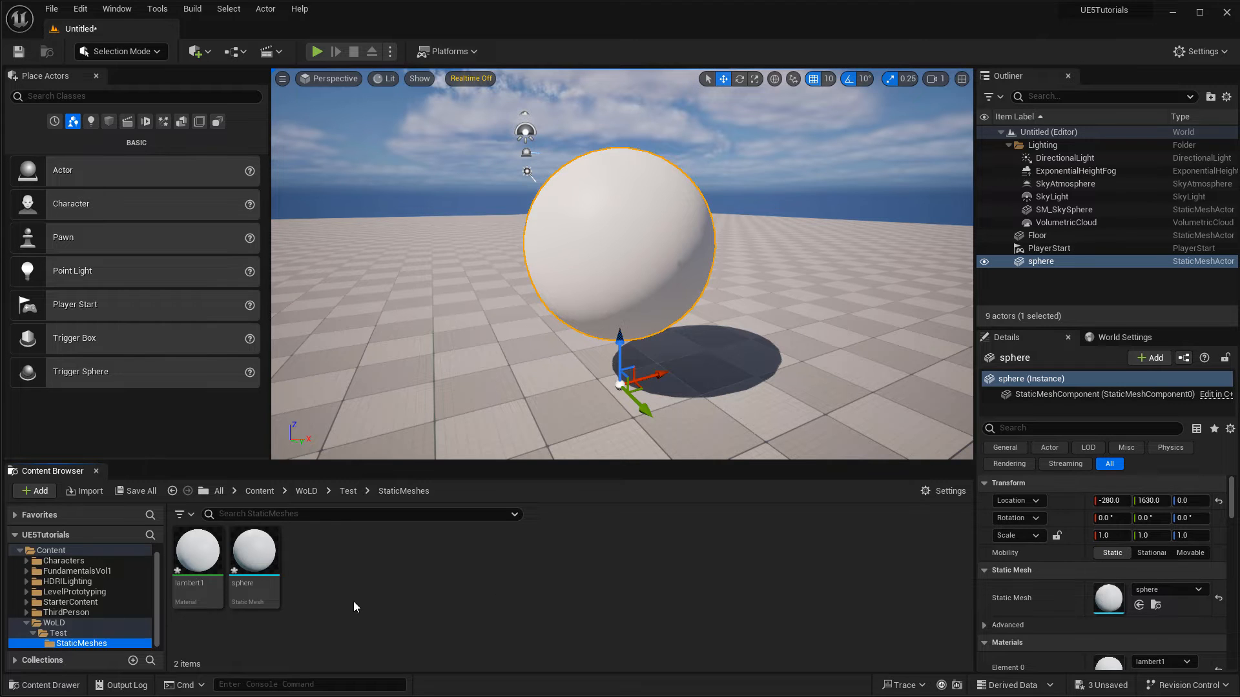
Reimport the sphere static mesh from its source file and raise the placed sphere to a Z location of 240.
right_click(250, 556)
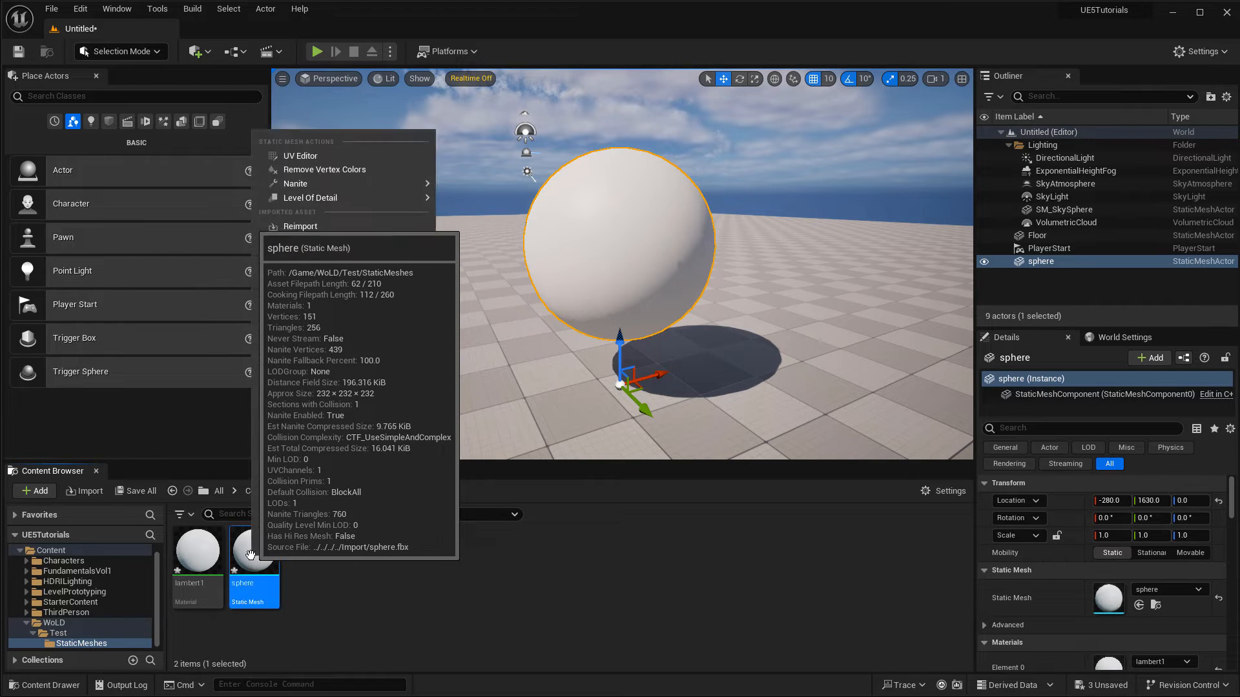
left_click(300, 227)
mouse_move(539, 403)
right_mouse_down()
mouse_move(538, 389)
mouse_move(531, 419)
right_mouse_up()
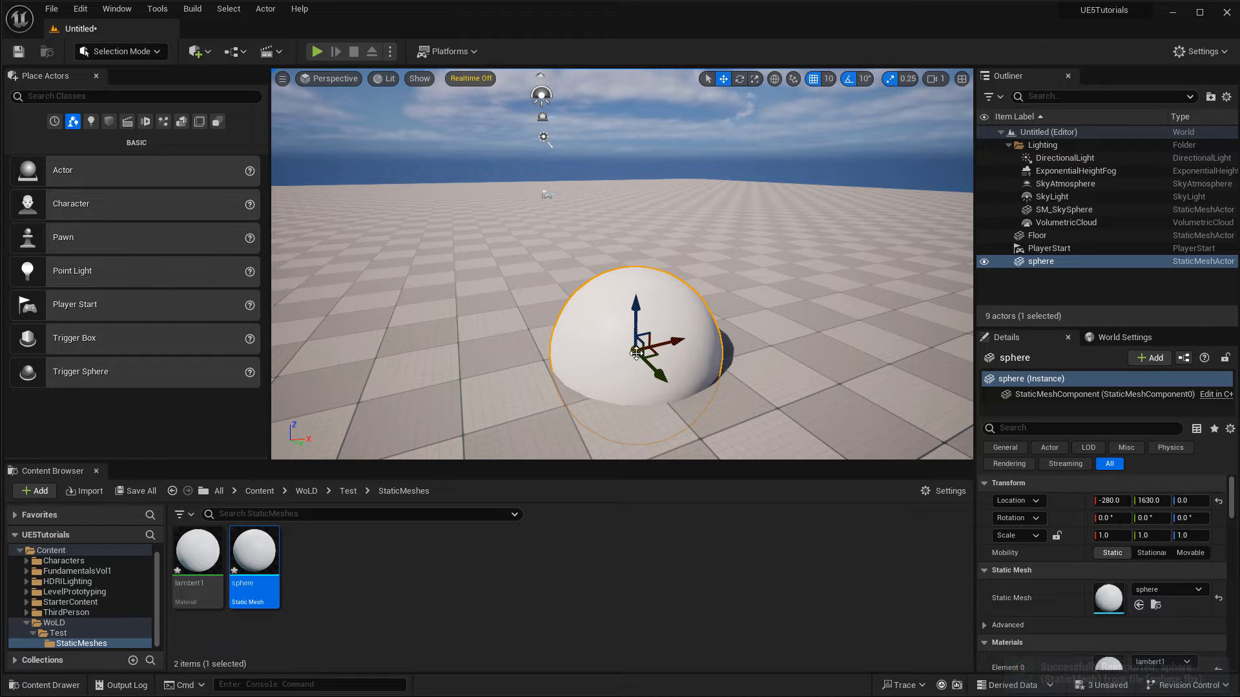
left_click_drag(638, 350, 626, 121)
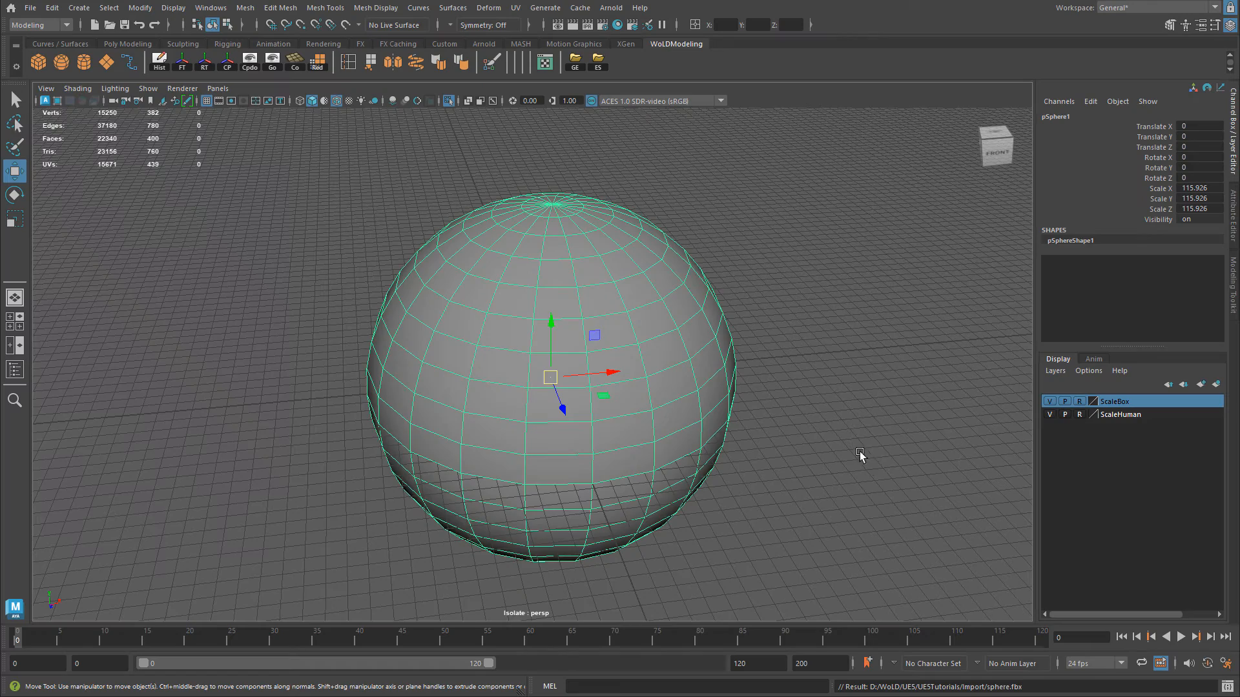
Move the Maya sphere's pivot down to the vertex at its bottom pole using custom pivot editing.
left_click_drag(860, 457, 602, 470, "alt")
middle_click_drag(602, 469, 575, 499, "alt")
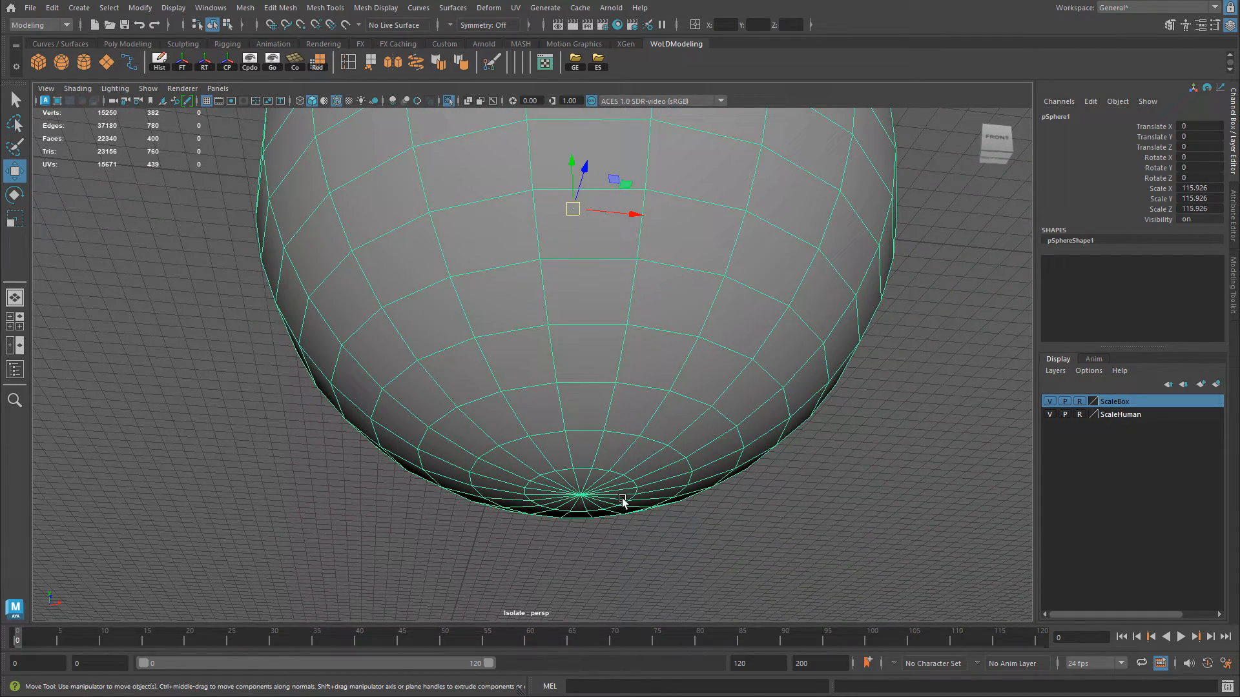
key("d")
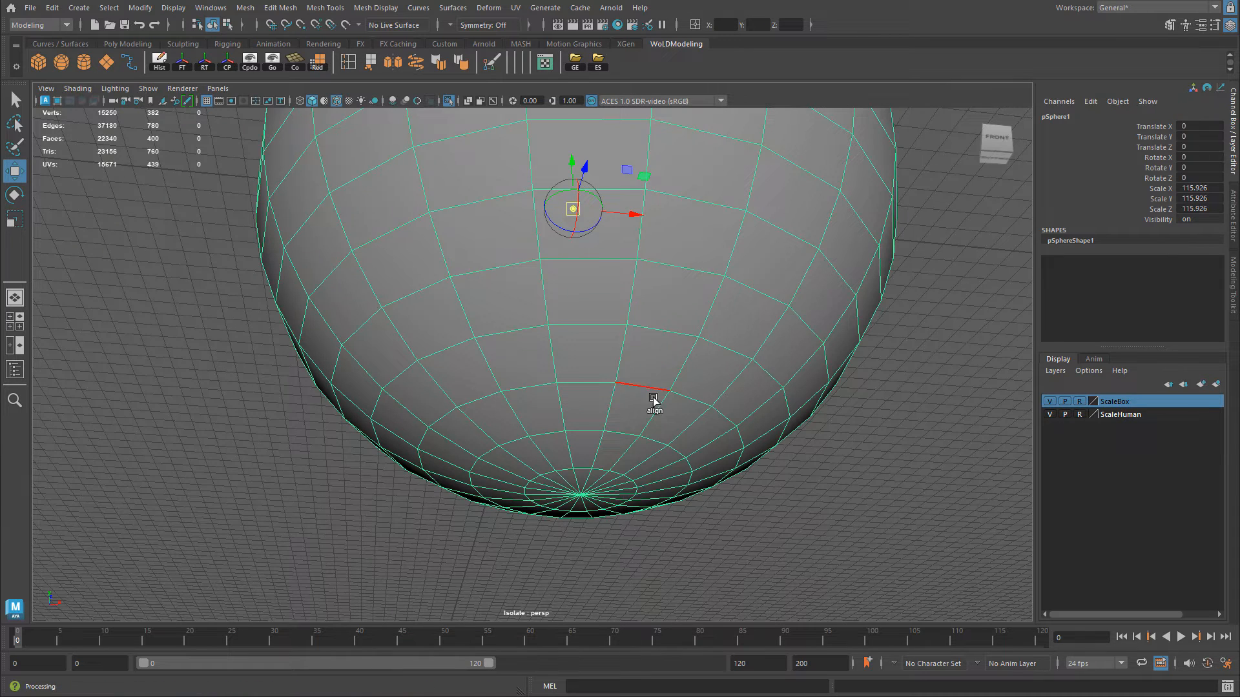
key("d")
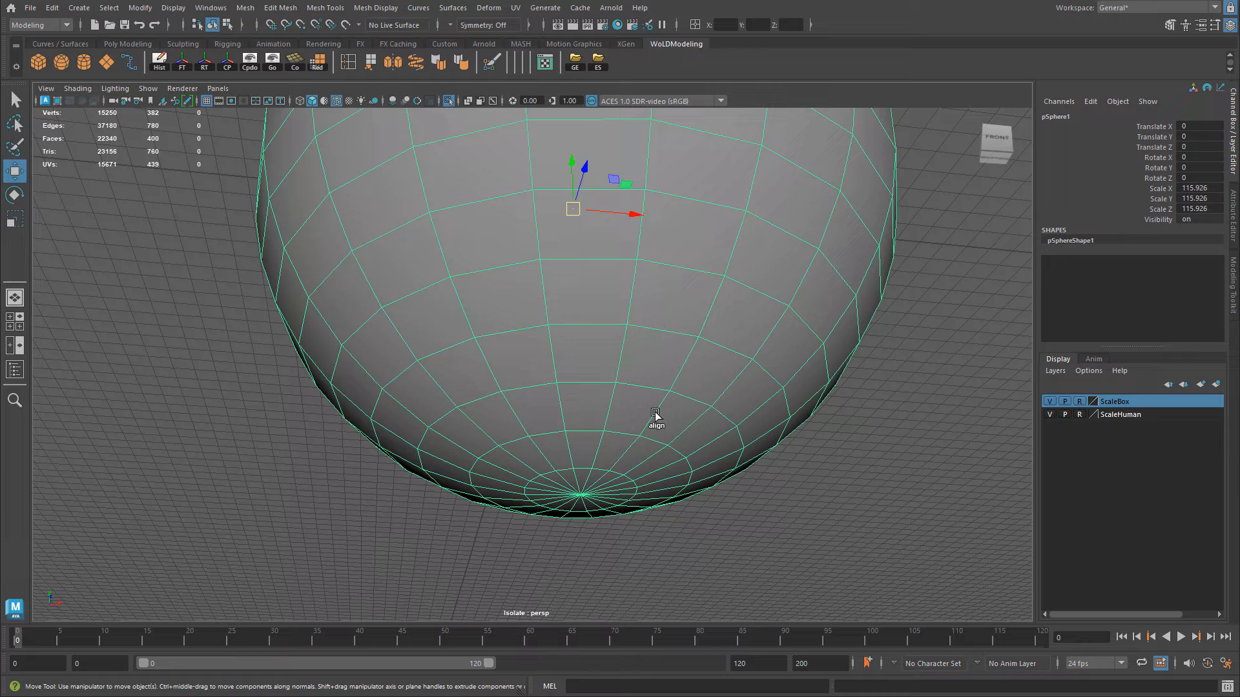
key("d")
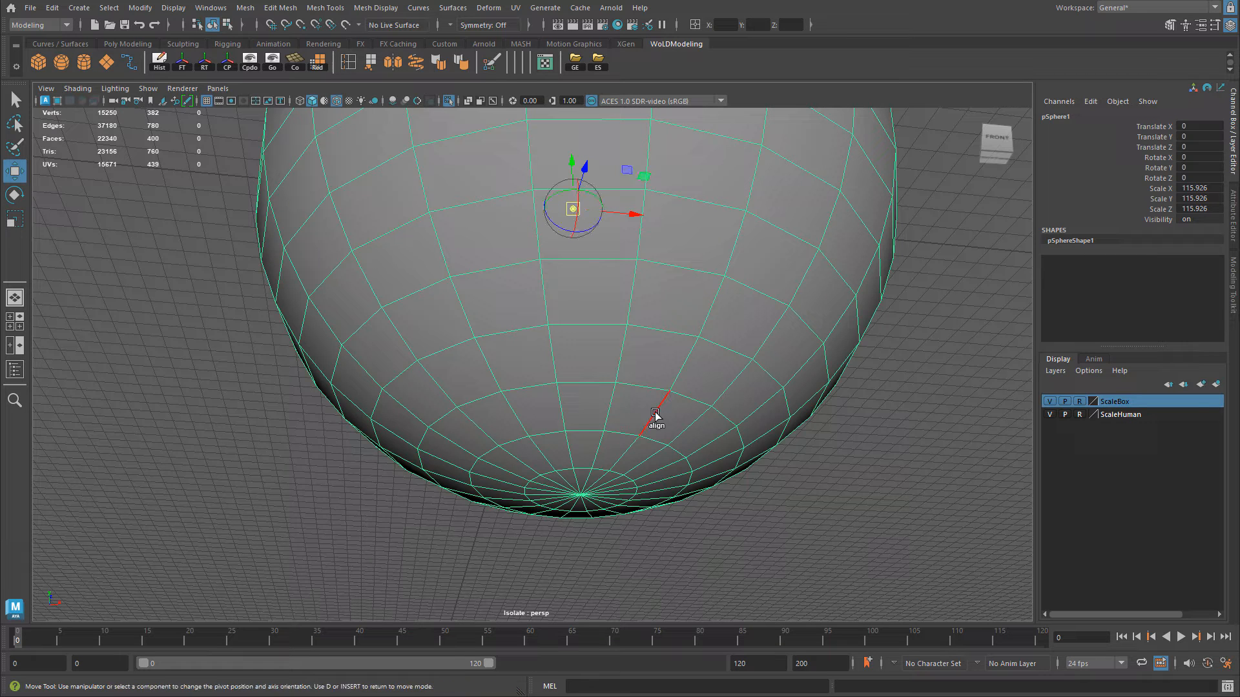
key("d")
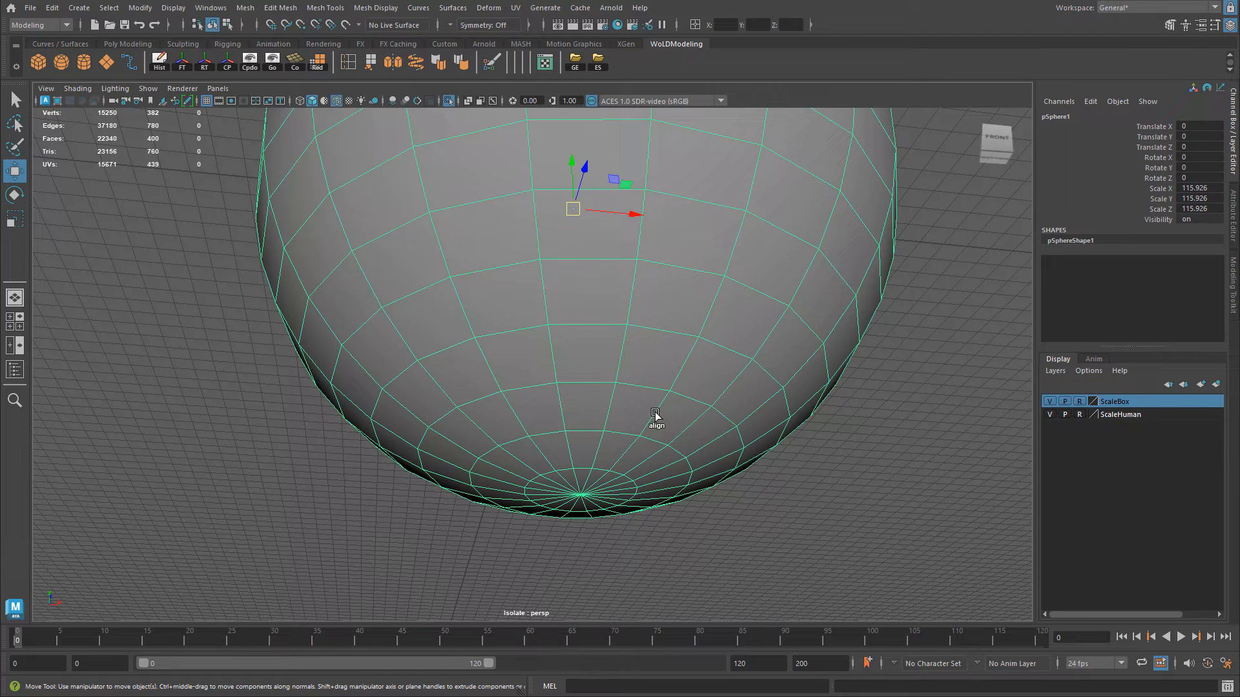
key("d")
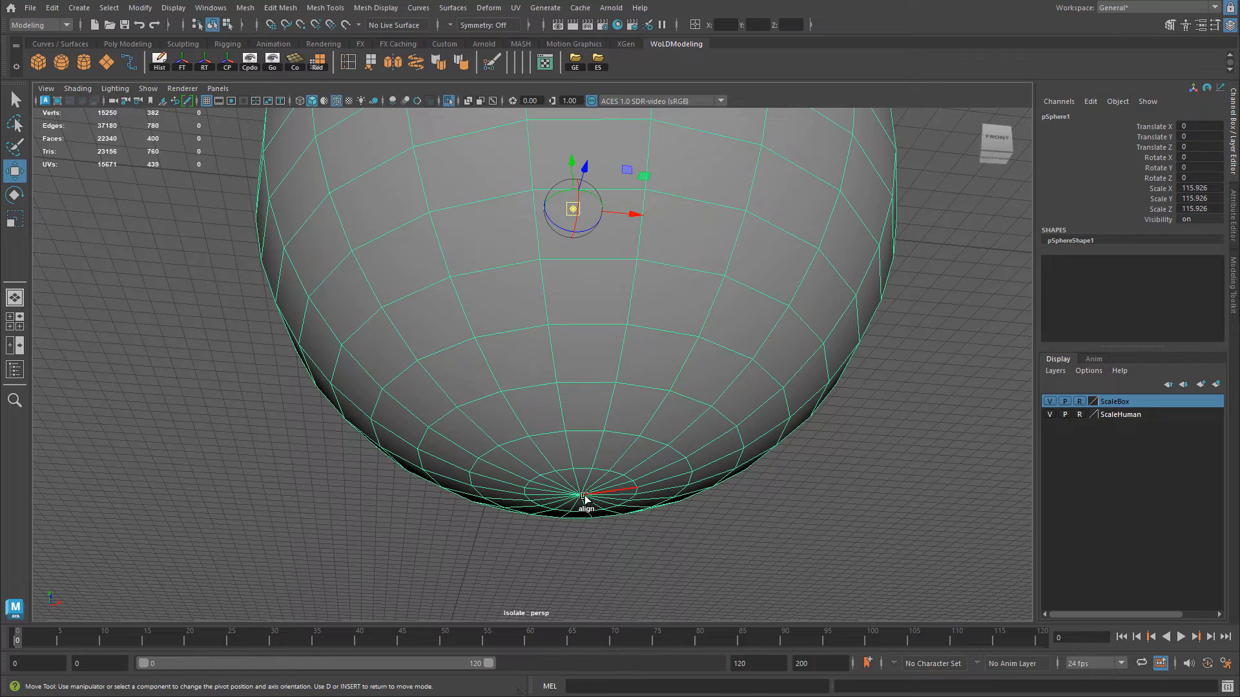
left_click(583, 495)
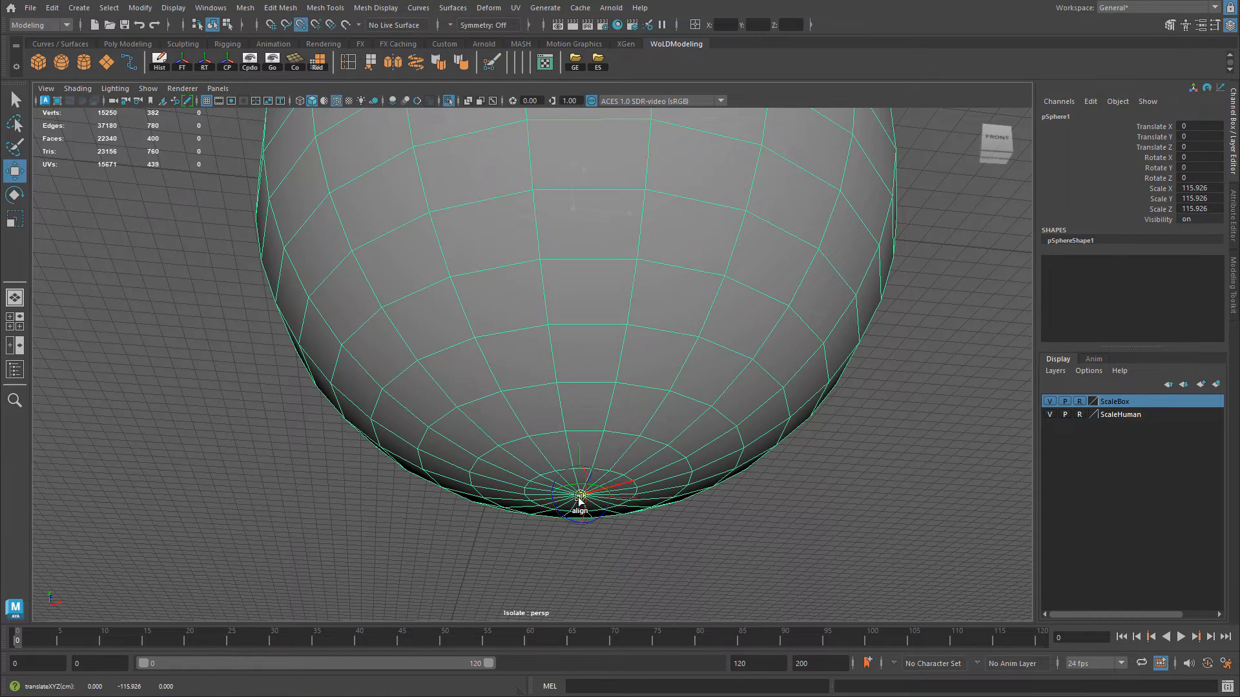
key("d")
Snap the sphere by its bottom pivot onto the grid at the world origin, giving a Translate Y of 115.926.
left_click_drag(605, 457, 624, 508, "alt")
right_click_drag(625, 508, 566, 524, "alt")
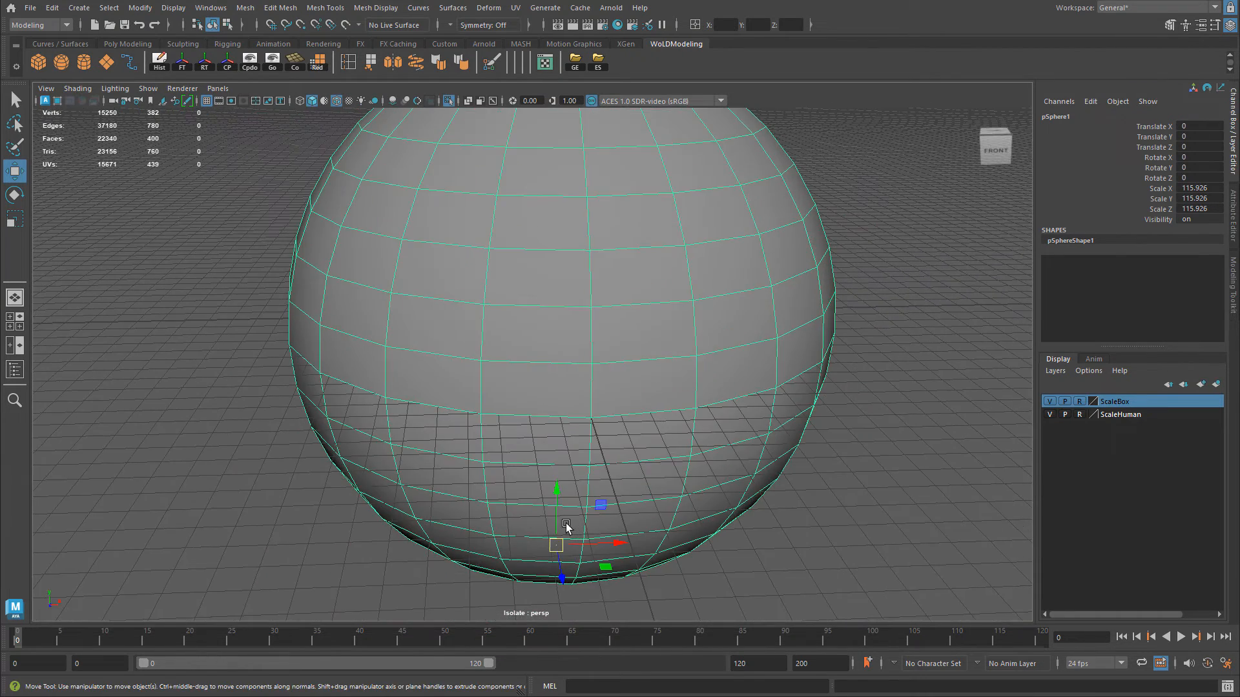
left_click_drag(562, 549, 520, 327, "alt")
key("x")
right_click_drag(521, 327, 648, 413, "alt")
left_click_drag(648, 414, 614, 501, "alt")
right_click_drag(614, 501, 476, 462, "alt")
left_click_drag(476, 462, 579, 343, "alt")
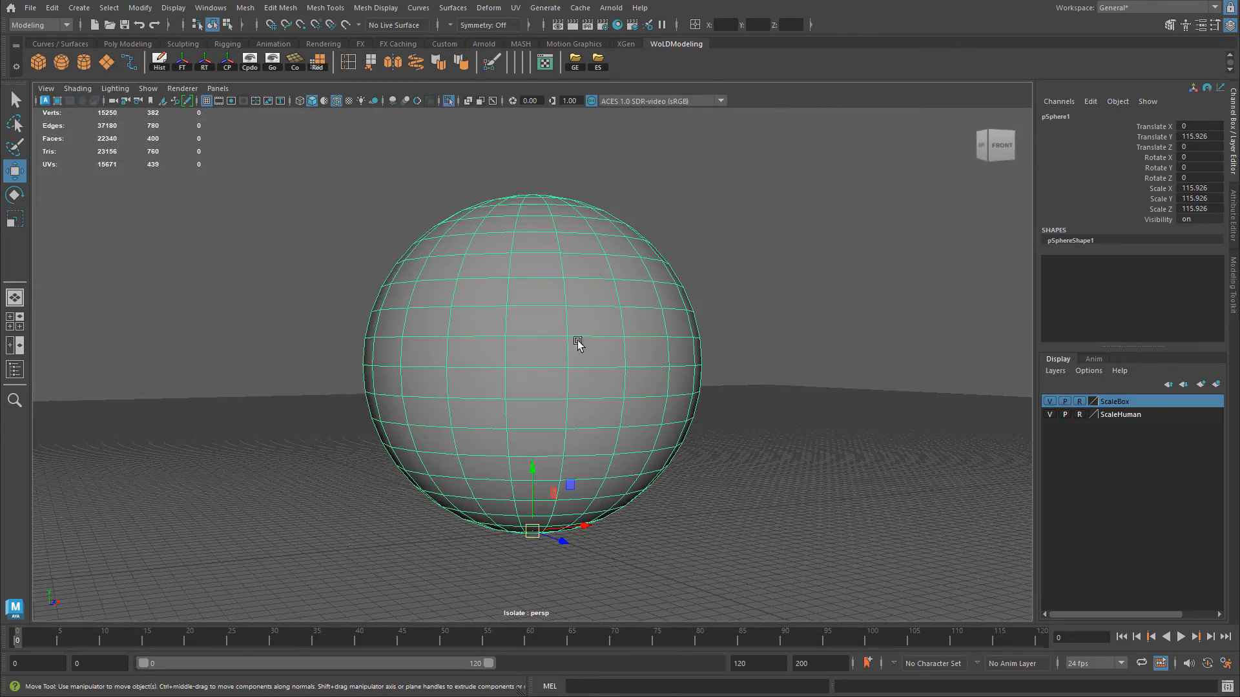
Re-export the sphere resting on the grid as FBX, overwriting the existing sphere.fbx.
left_click_drag(671, 492, 624, 493, "alt")
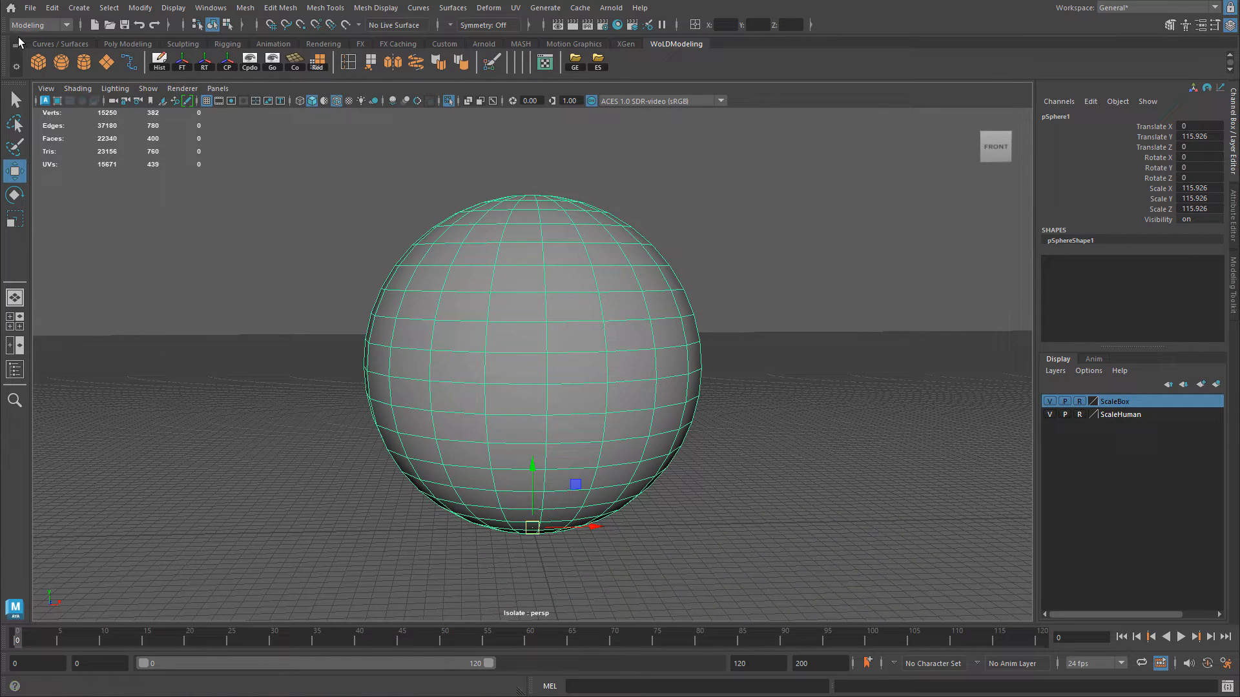
left_click(30, 8)
mouse_move(58, 213)
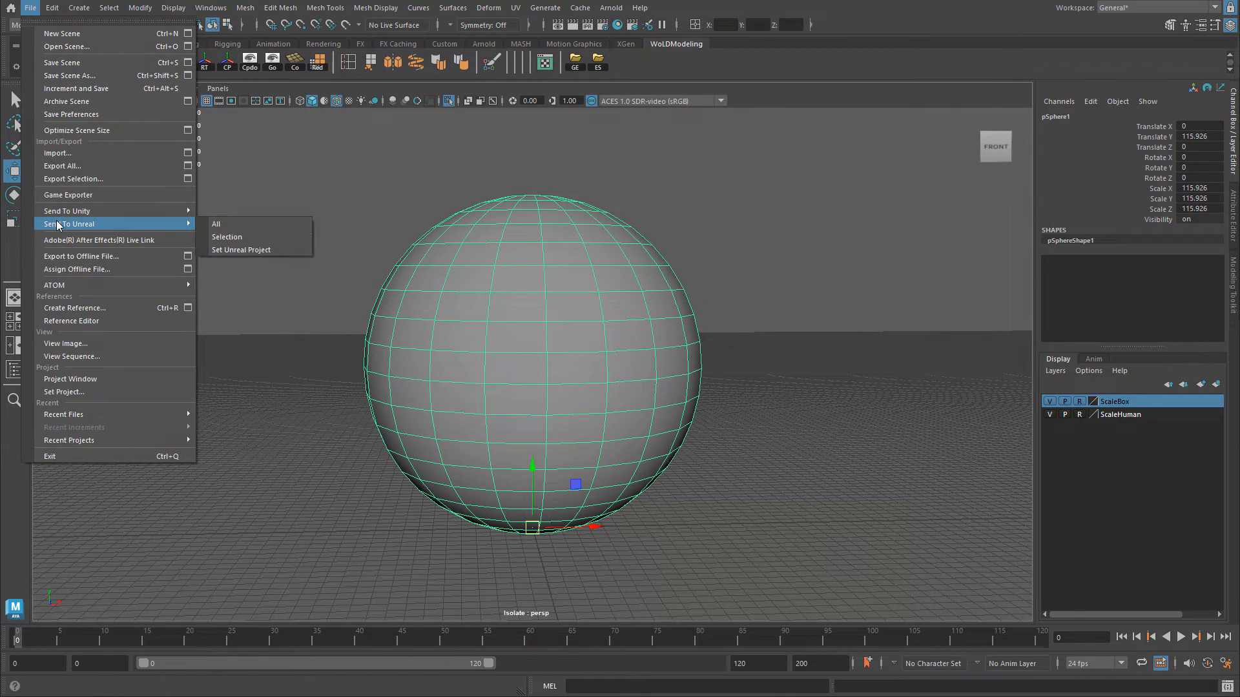
left_click(223, 238)
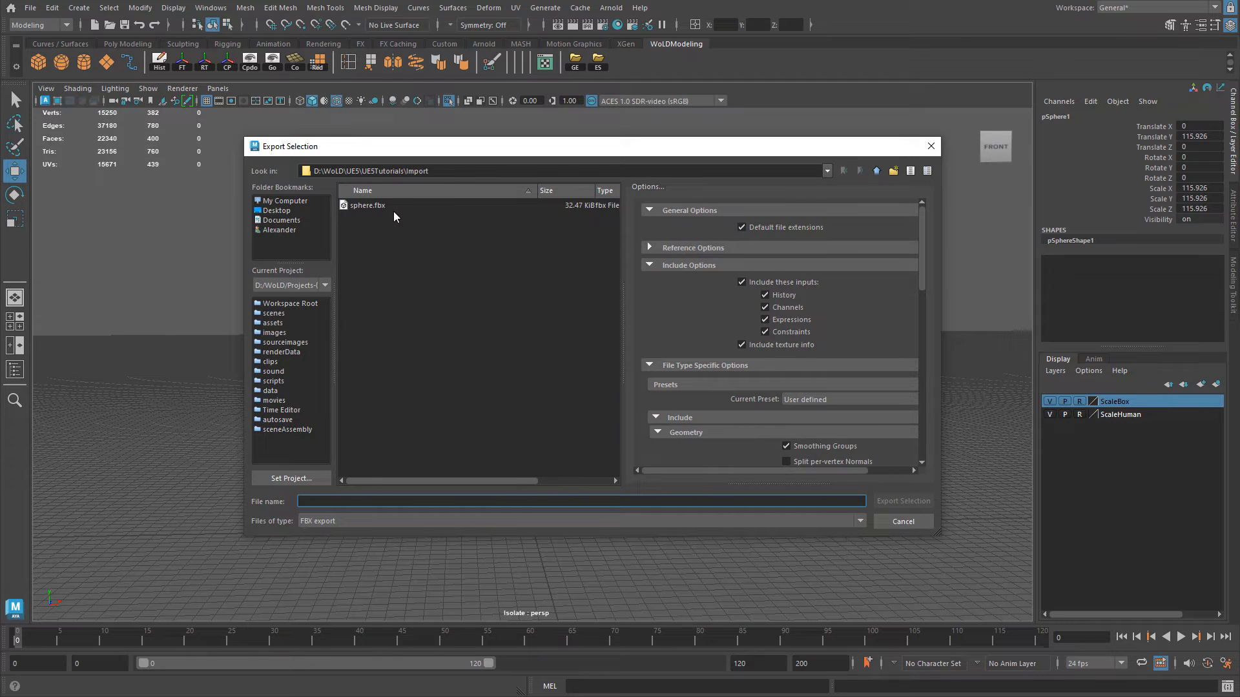
double_click(373, 204)
left_click(572, 362)
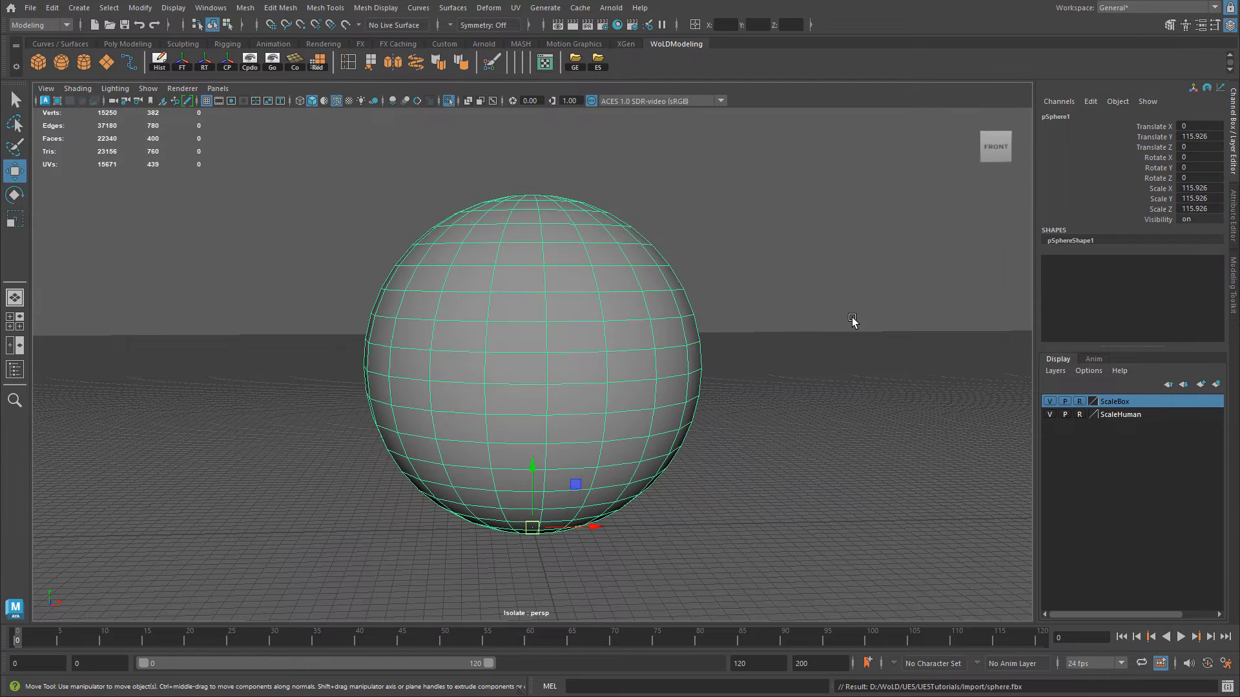
Switch to Unreal and update the sphere mesh by importing sphere.fbx from the Import folder into StaticMeshes.
key("alt+Tab")
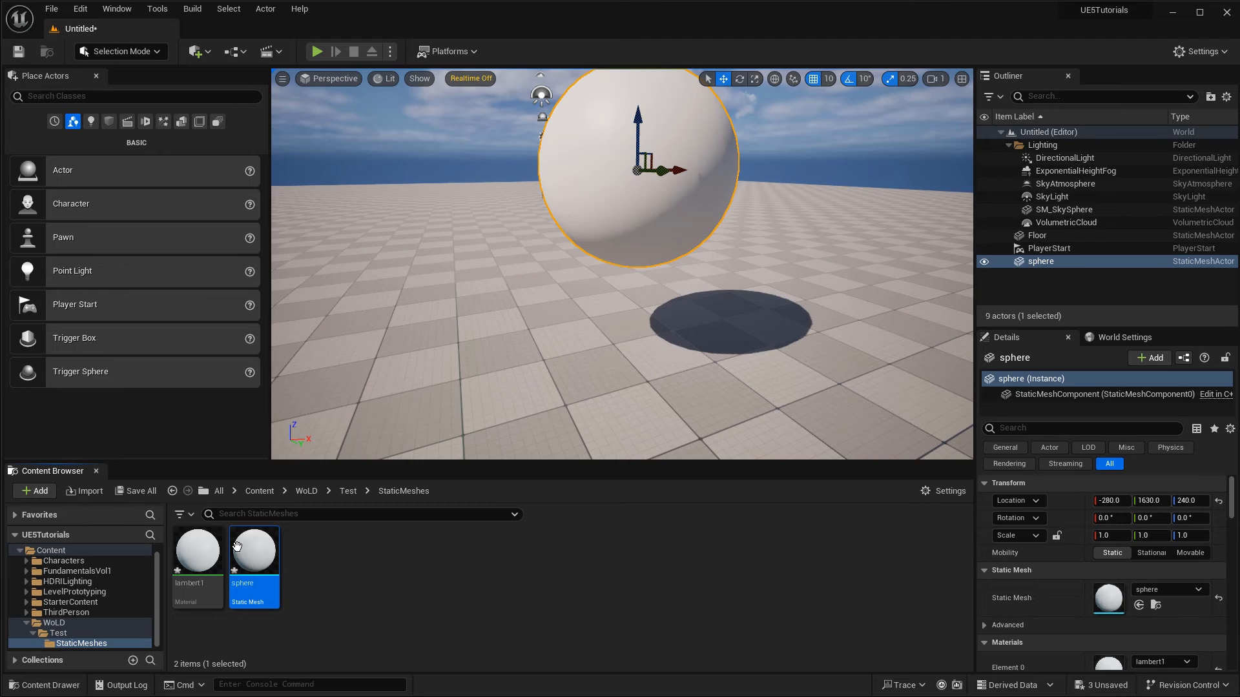
right_click(239, 547)
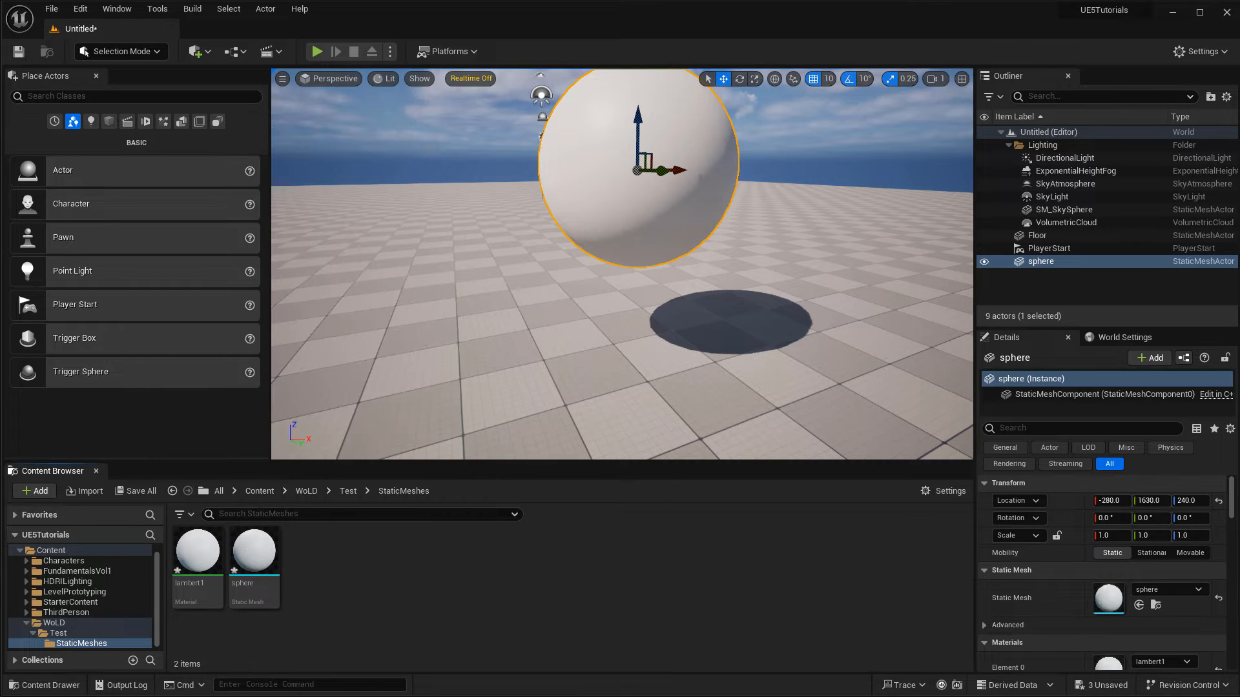
left_click_drag(846, 0, 937, 89)
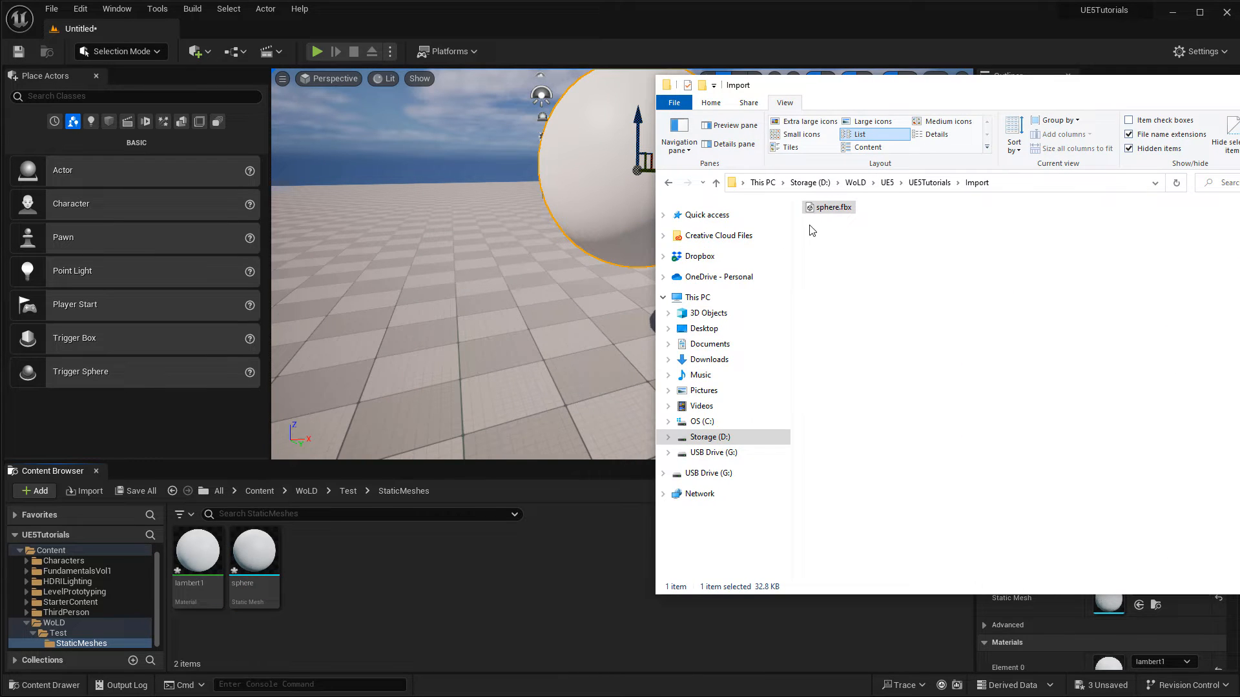
left_click_drag(839, 213, 327, 596)
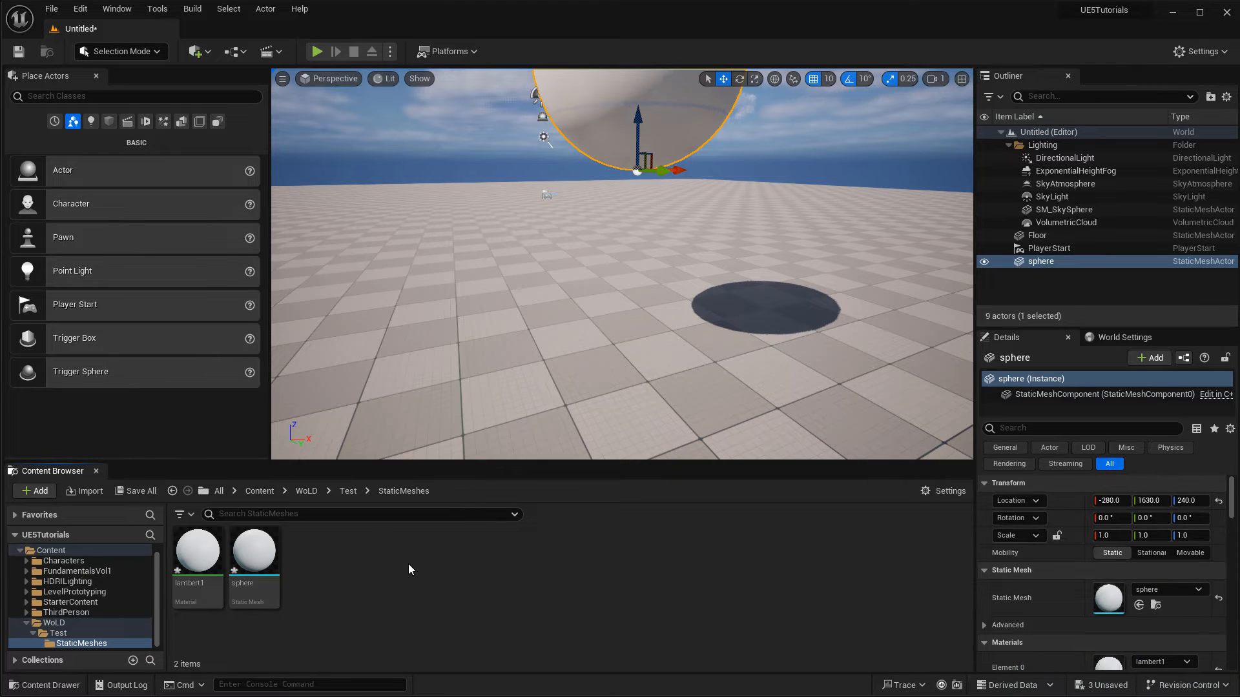
Lower the placed sphere towards the floor to a Z location of 60 and view its pivot.
key("f")
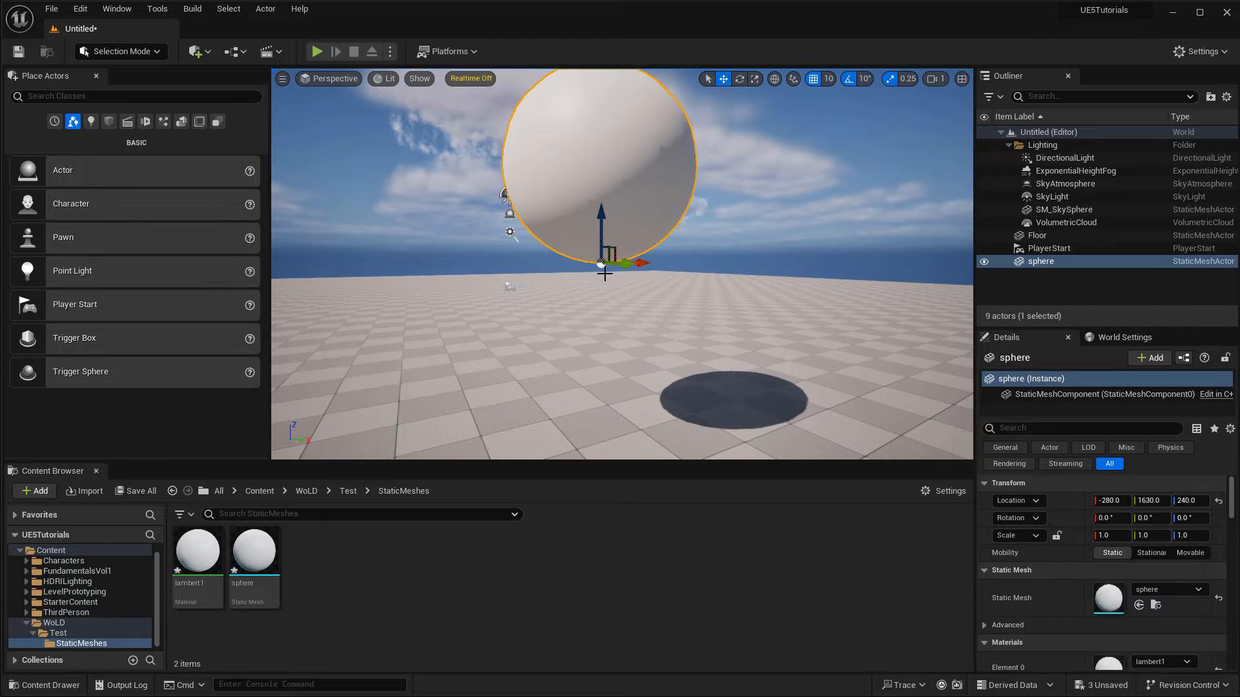
left_click_drag(603, 213, 595, 360)
right_click_drag(595, 360, 516, 429)
middle_click_drag(517, 429, 535, 342)
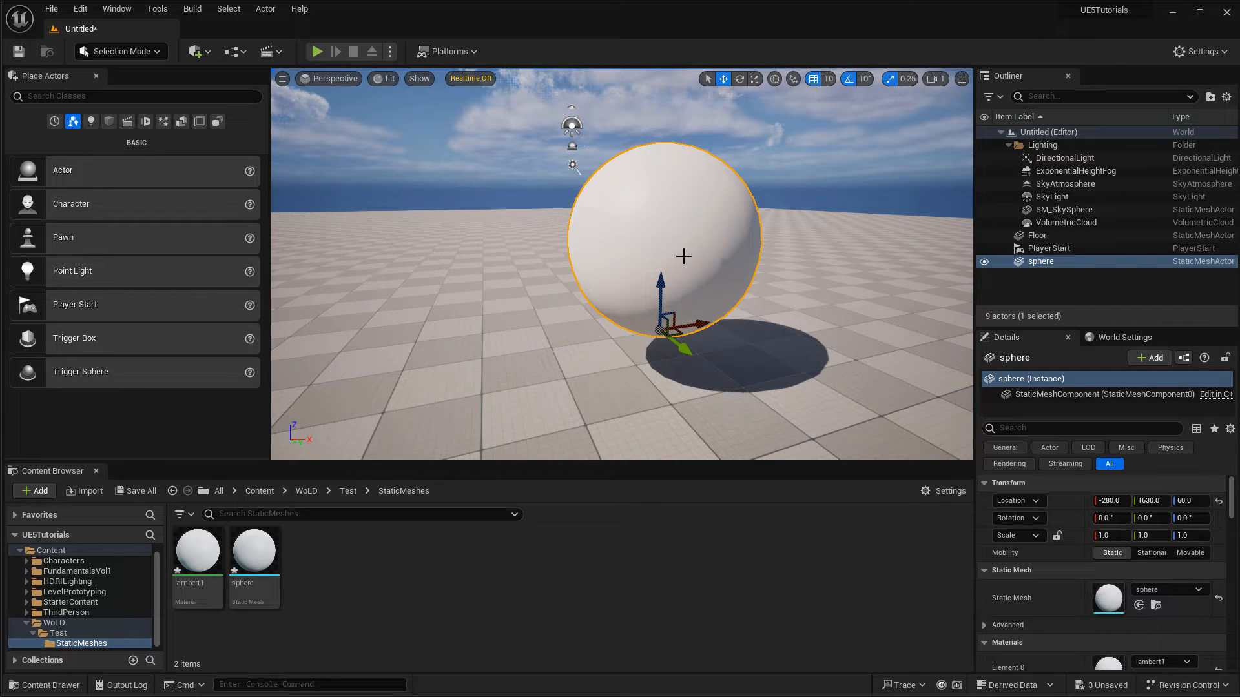
Delete the placed sphere from the level and the sphere and lambert1 assets from the StaticMeshes folder.
key("Delete")
left_click(263, 554)
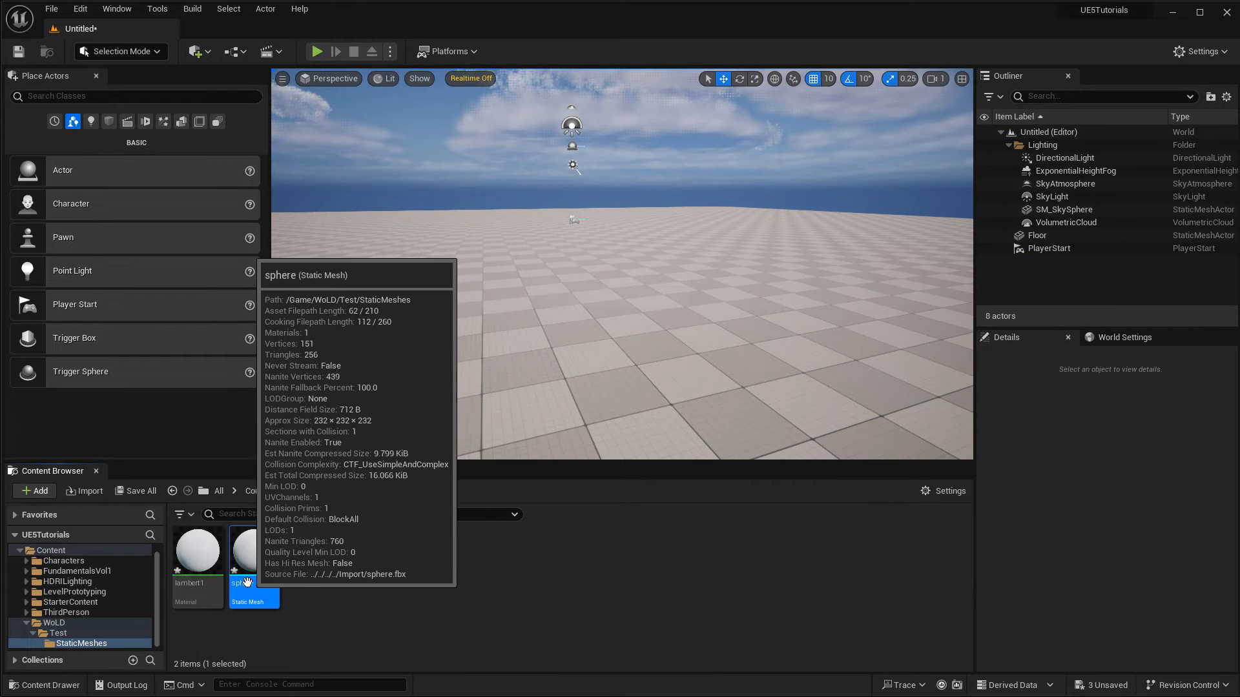
left_click(195, 572, "ctrl")
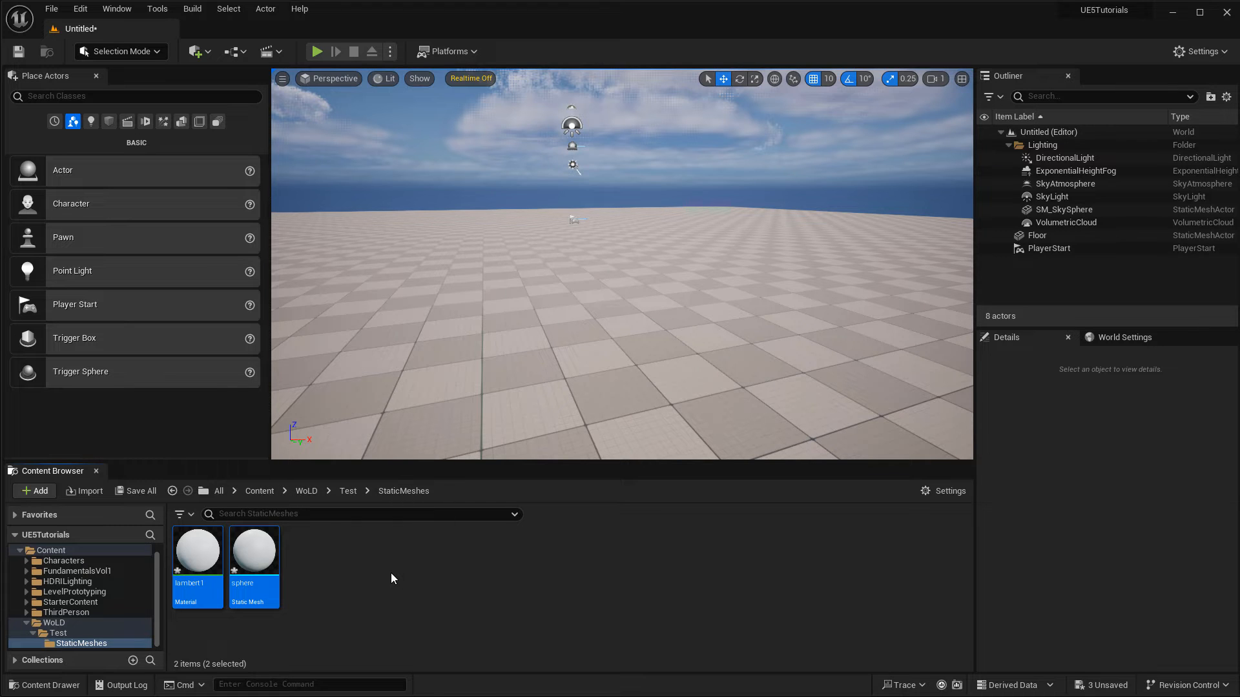
key("Delete")
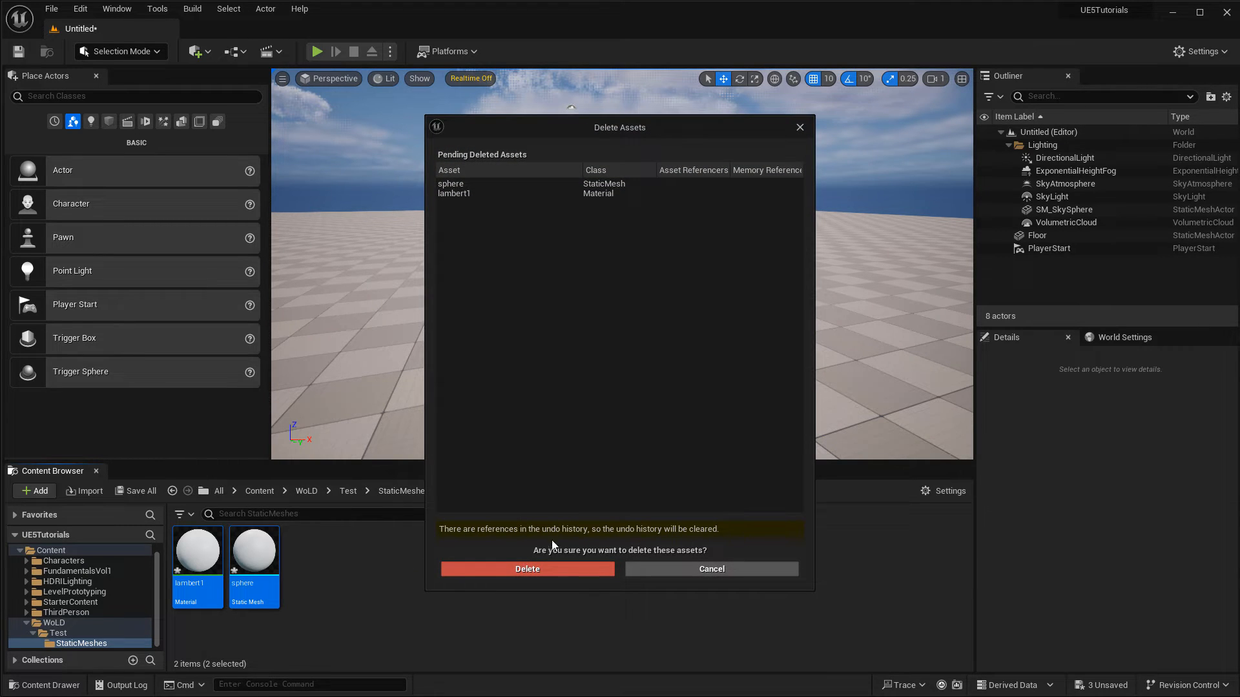
left_click(543, 567)
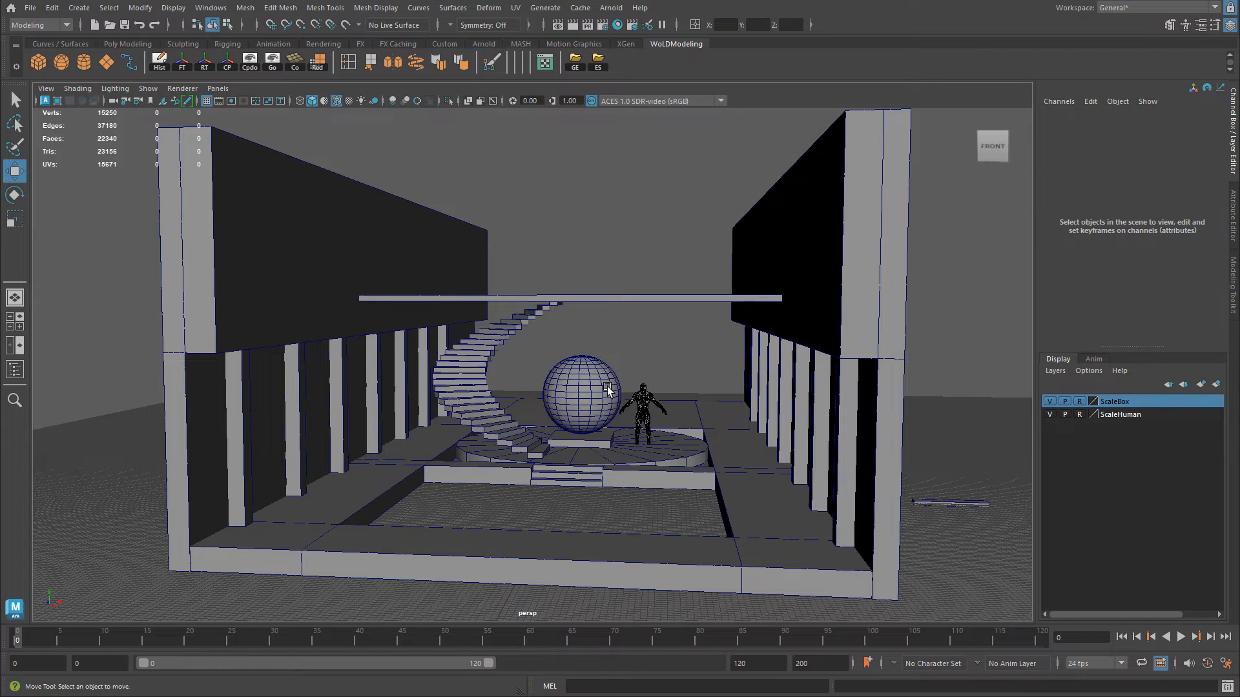
left_click(30, 8)
mouse_move(84, 225)
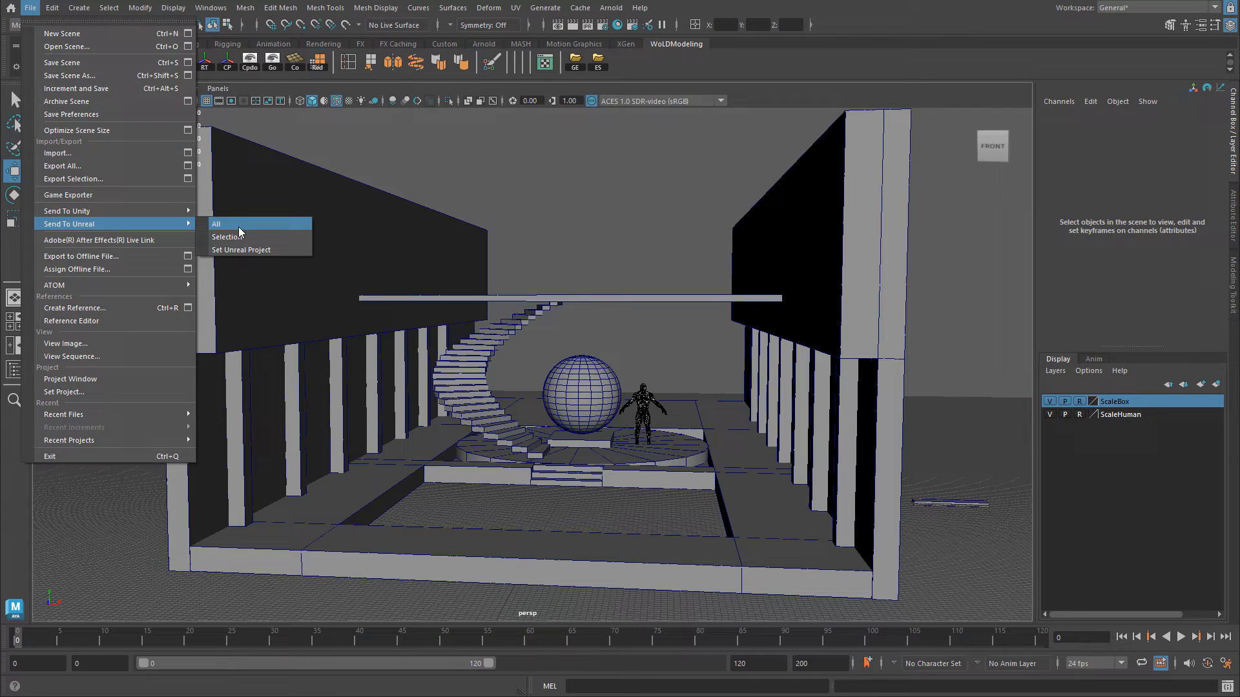
left_click(466, 170)
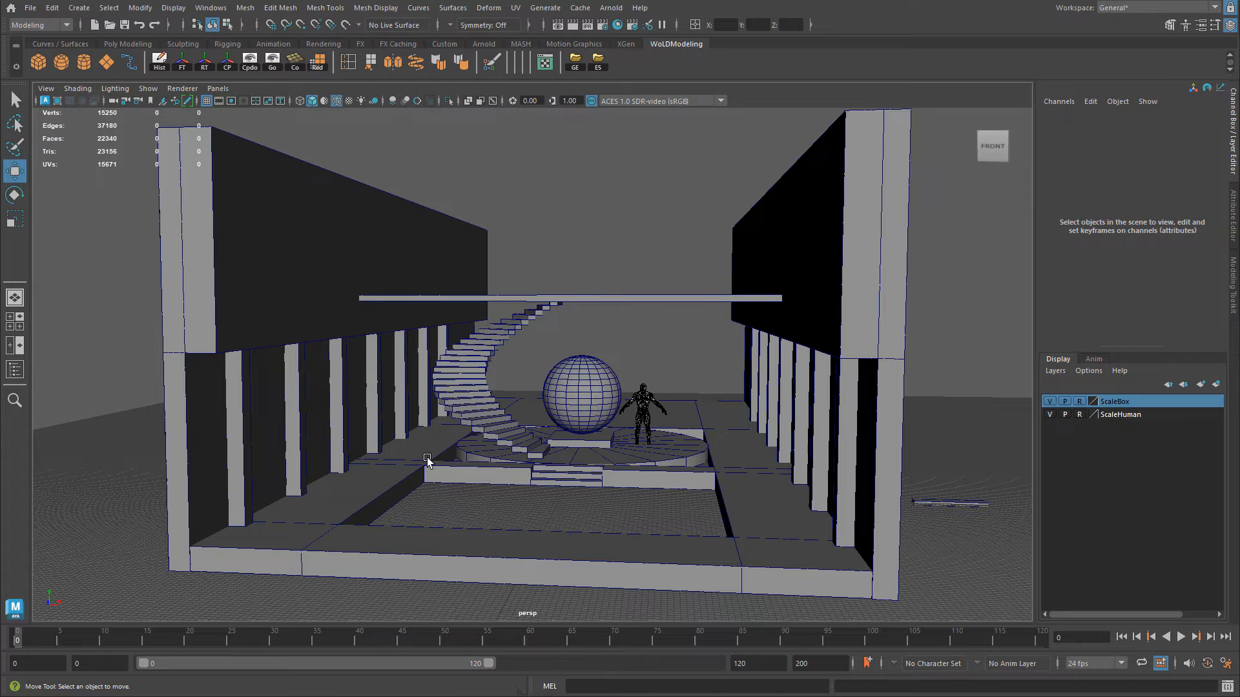
Export the whole scene as an FBX named full_scene into the Import folder.
left_click(32, 9)
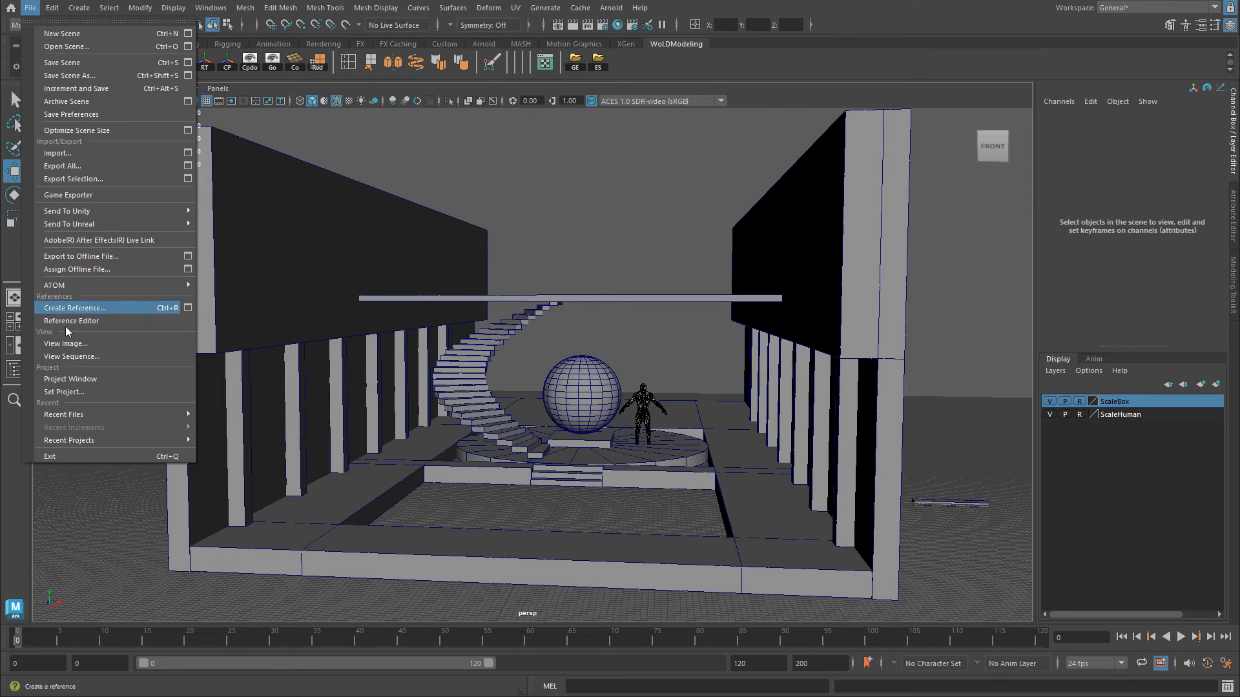
mouse_move(181, 211)
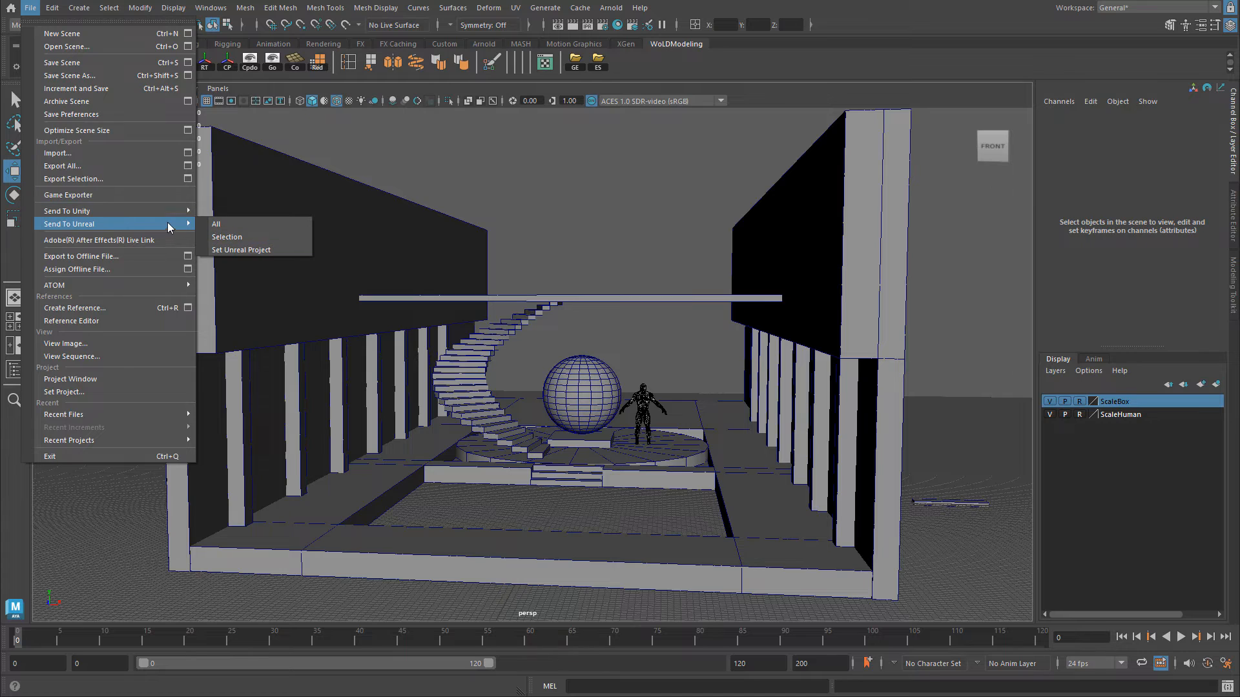
left_click(220, 211)
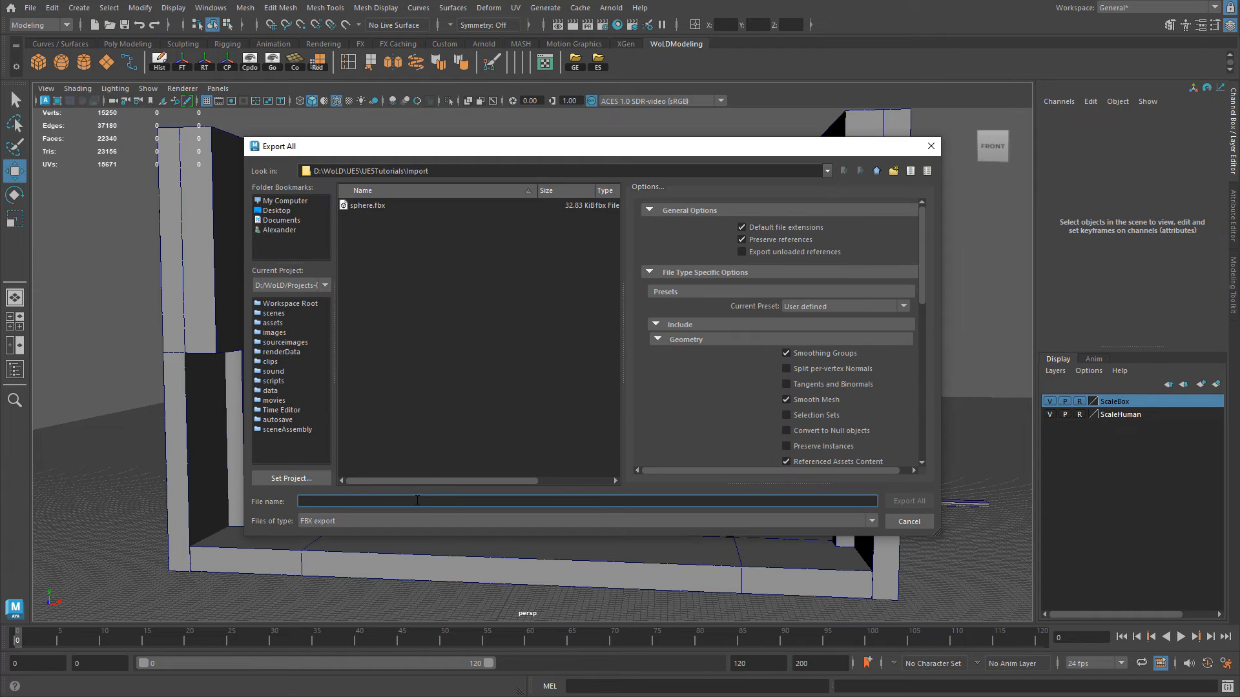
type("full_scene")
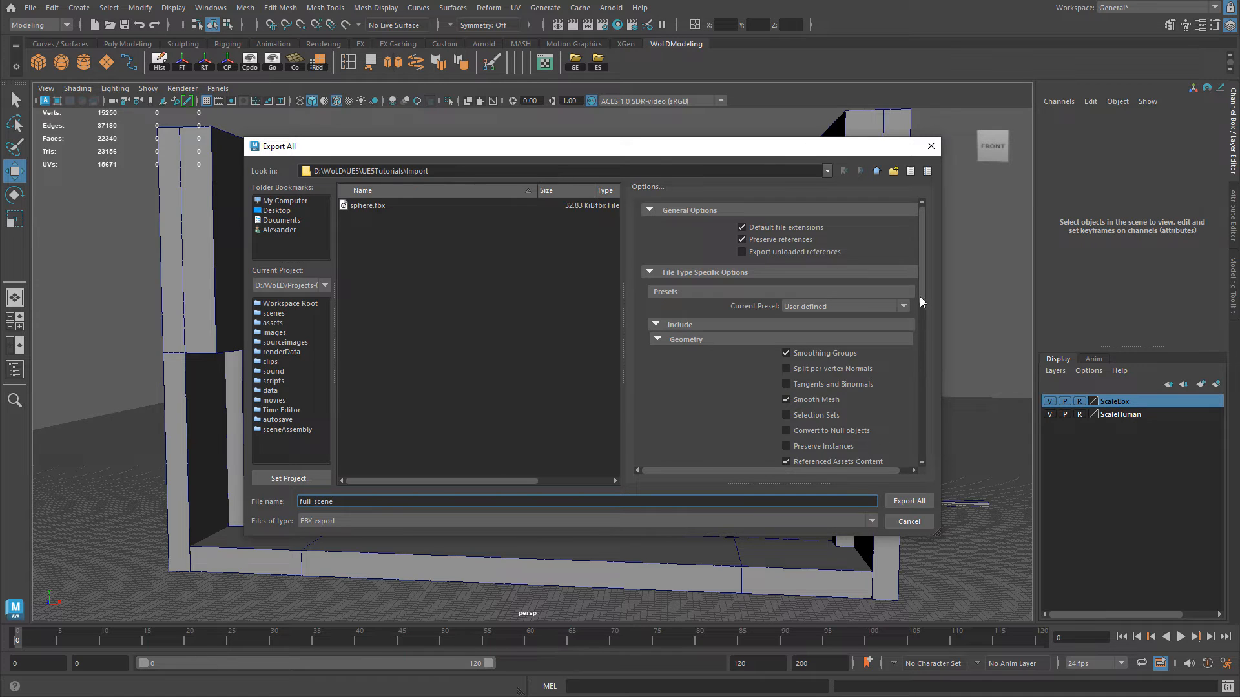
left_click_drag(922, 300, 921, 327)
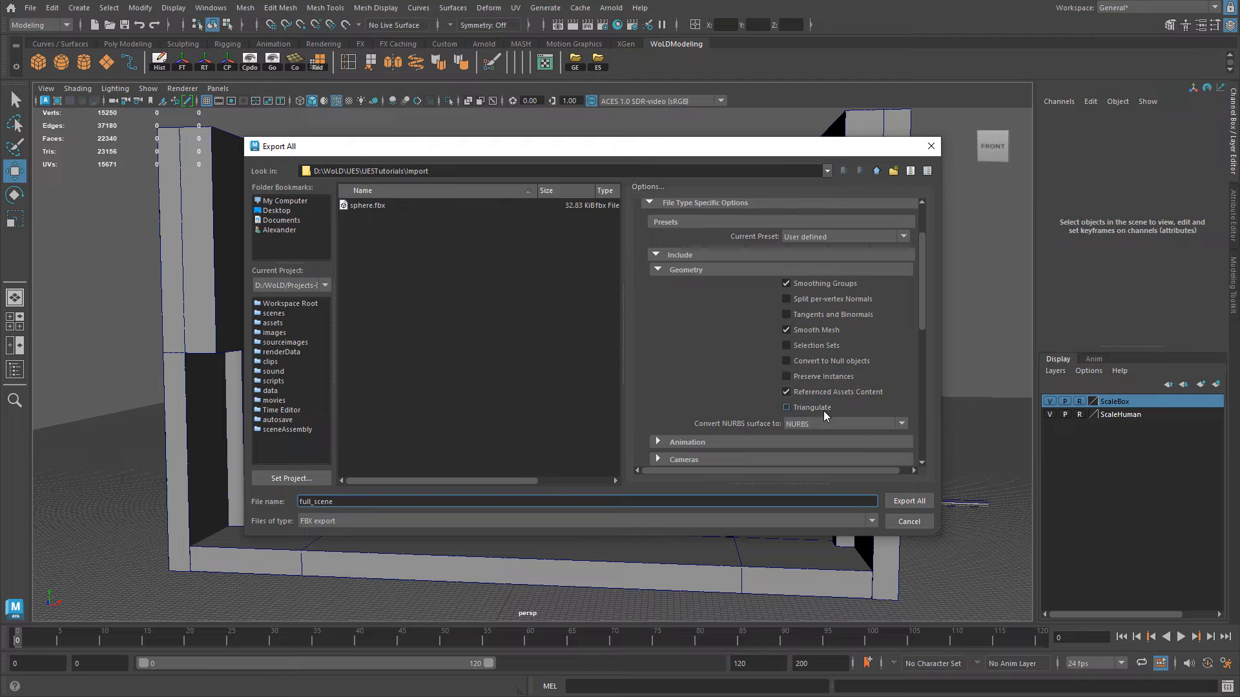
left_click(923, 508)
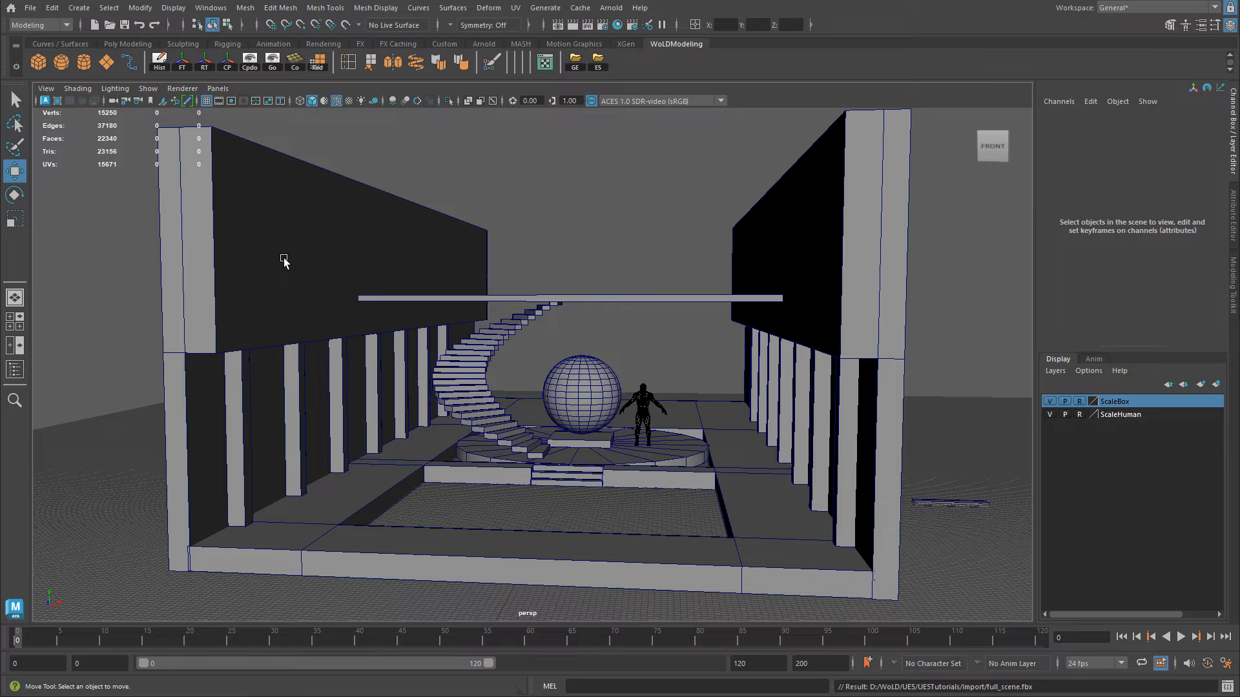
Switch to Unreal and bring full_scene.fbx from the Import folder into StaticMeshes, opening its FBX import options.
key("alt+Tab")
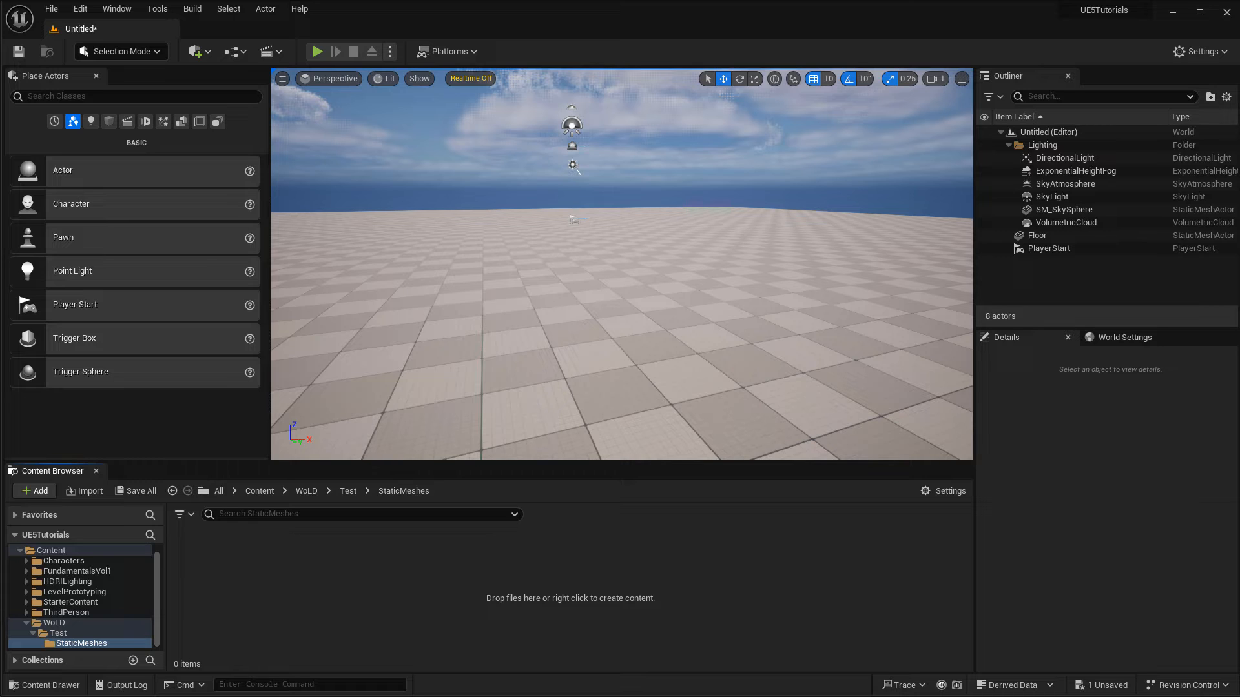
key("alt+Tab")
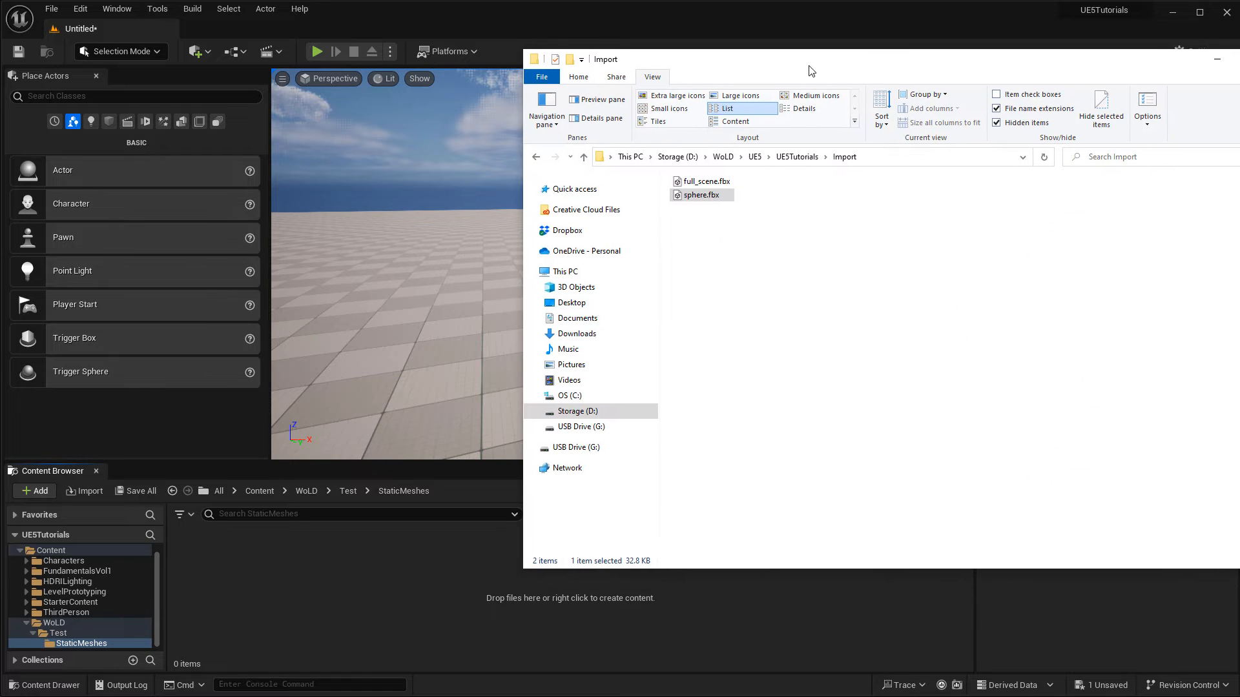
left_click(702, 183)
left_click_drag(702, 182, 254, 614)
left_click_drag(607, 126, 607, 112)
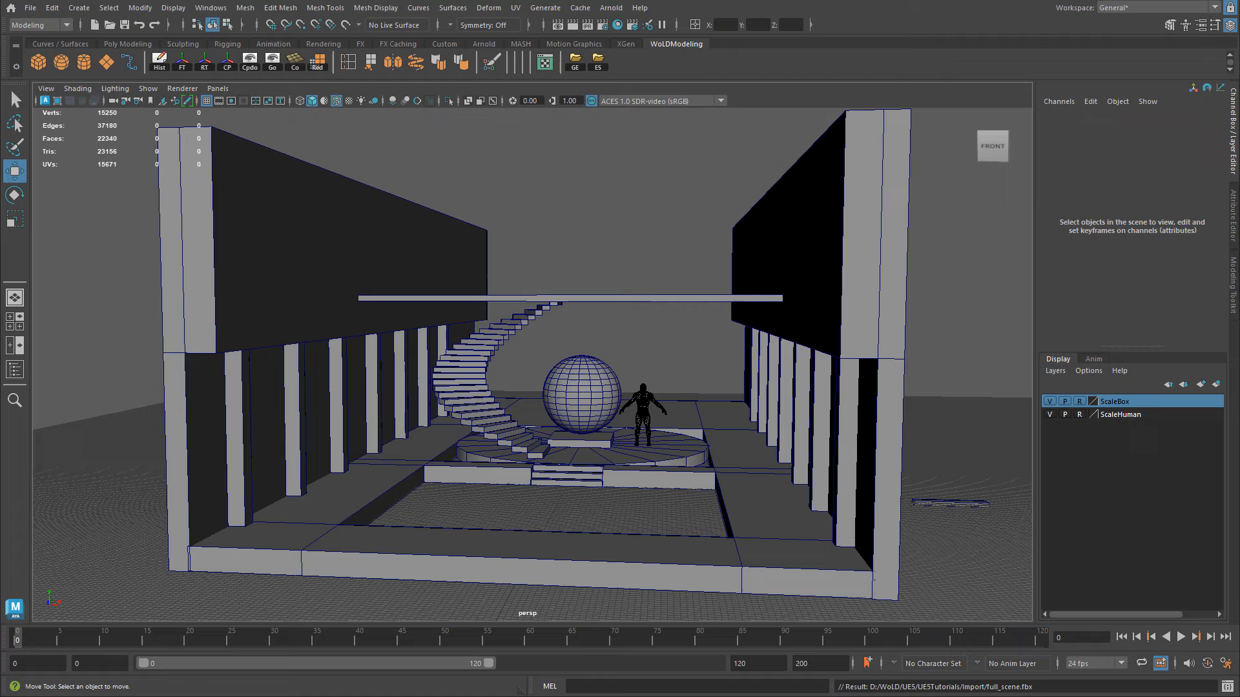
Switch to Maya and select individual walls, columns, the upper platform and stair steps to examine how the scene is split into objects.
left_click(861, 234)
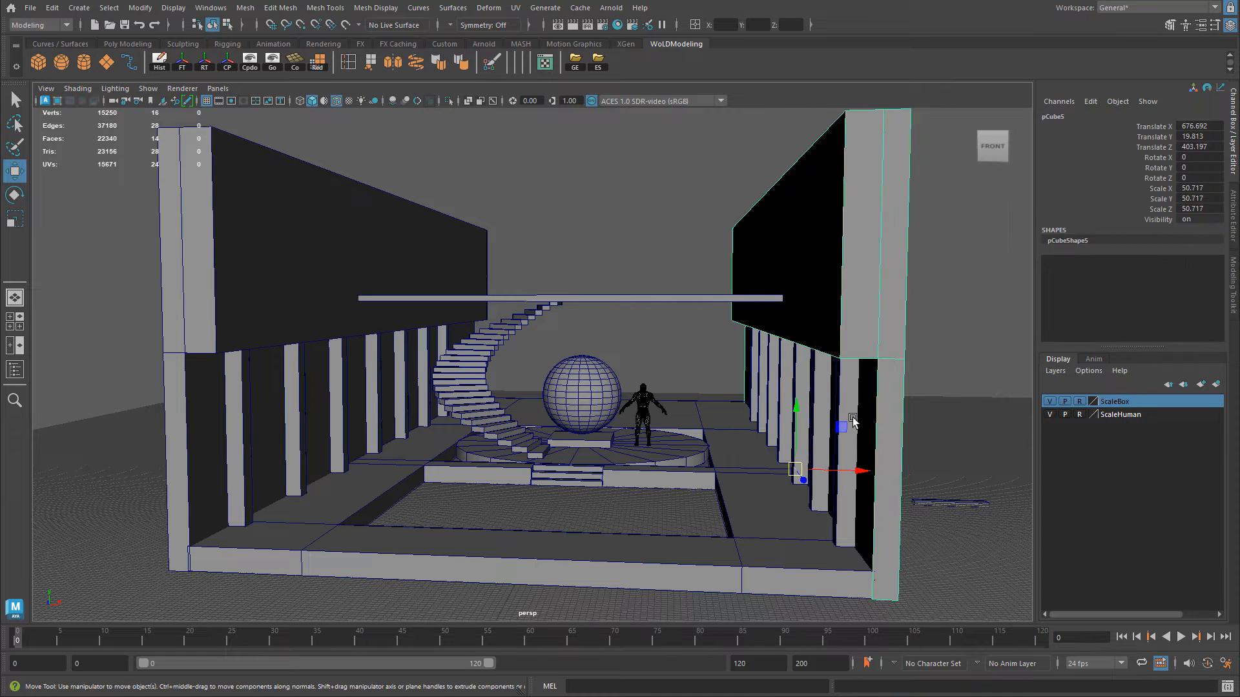
left_click(854, 421)
left_click(886, 386)
left_click(773, 357)
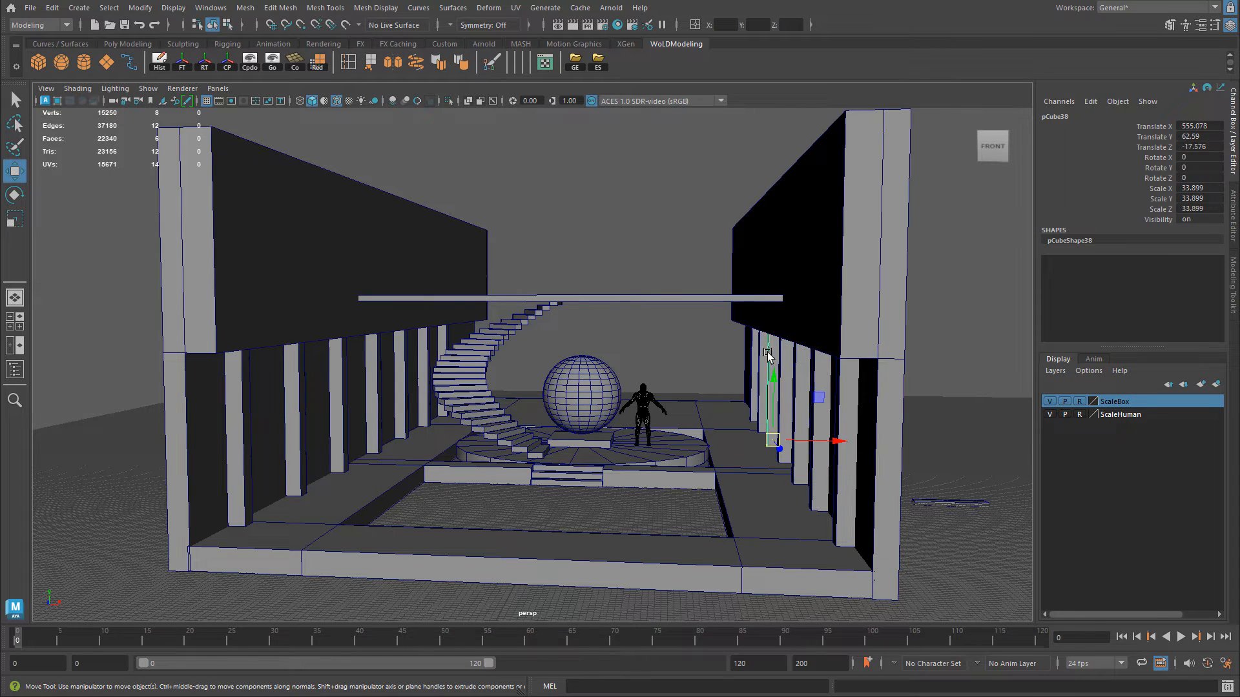
left_click(411, 301)
left_click(255, 336)
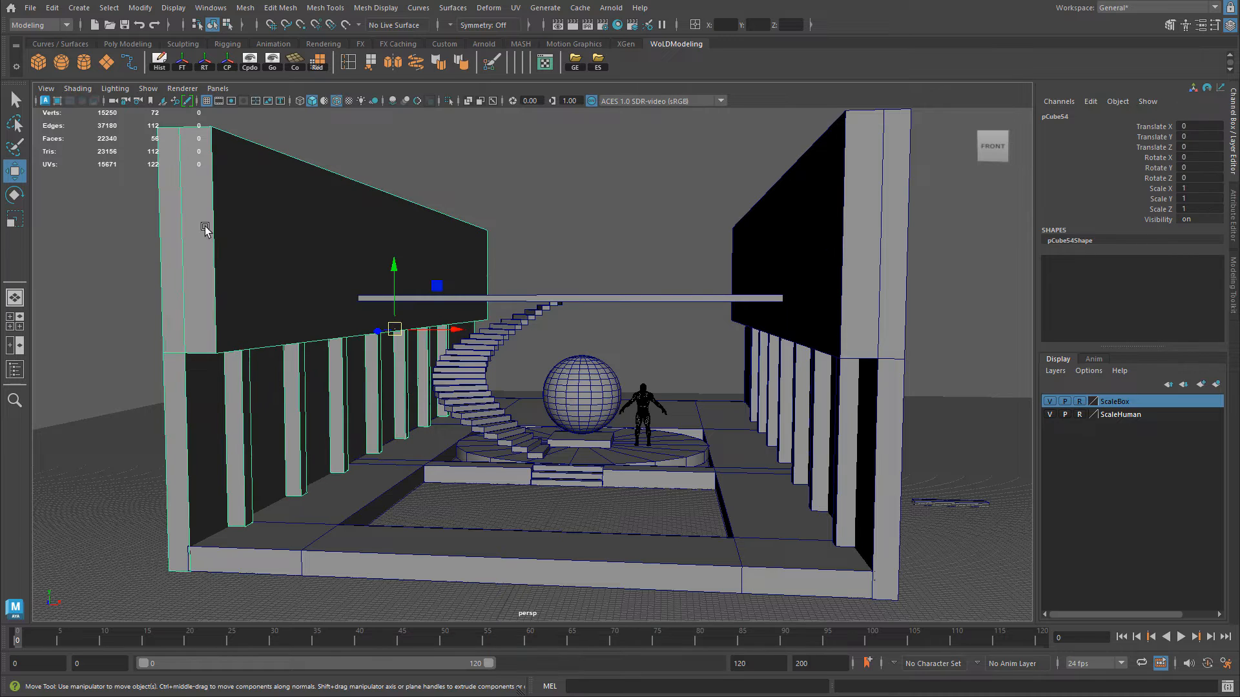
left_click(476, 352)
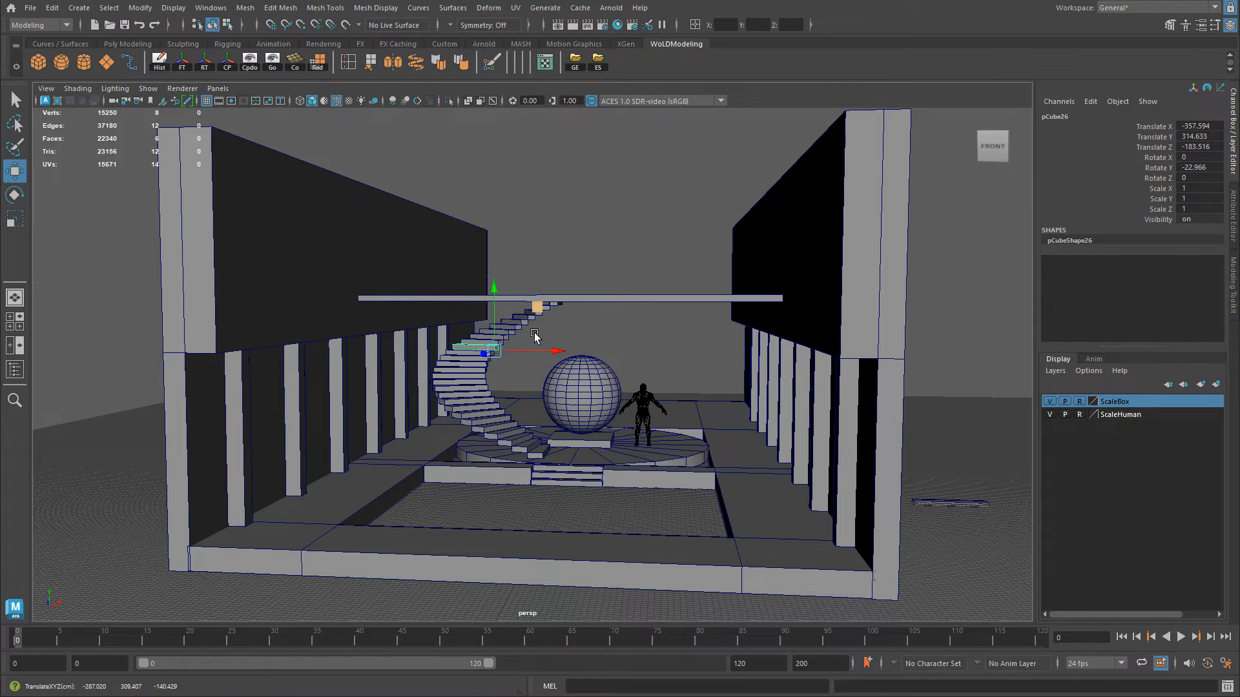
left_click(587, 478)
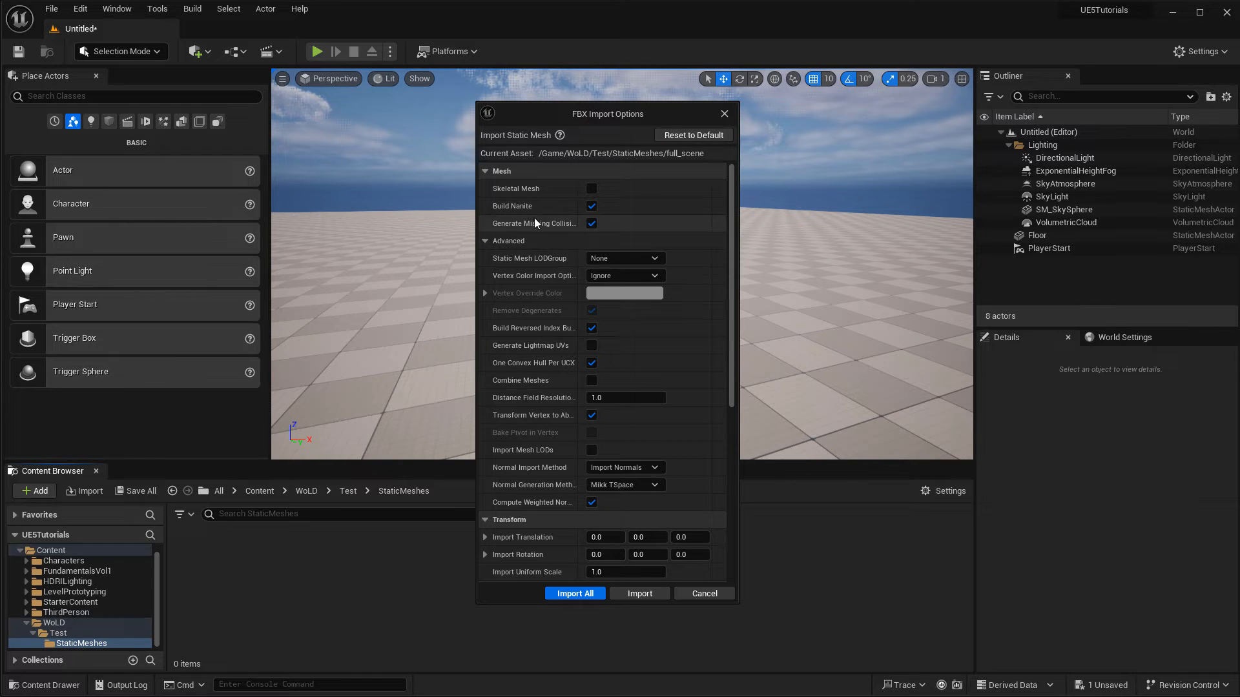
Back in Unreal, import all of full_scene with the material import method Do Not Create Material and Import Textures off.
left_click_drag(576, 218, 592, 219)
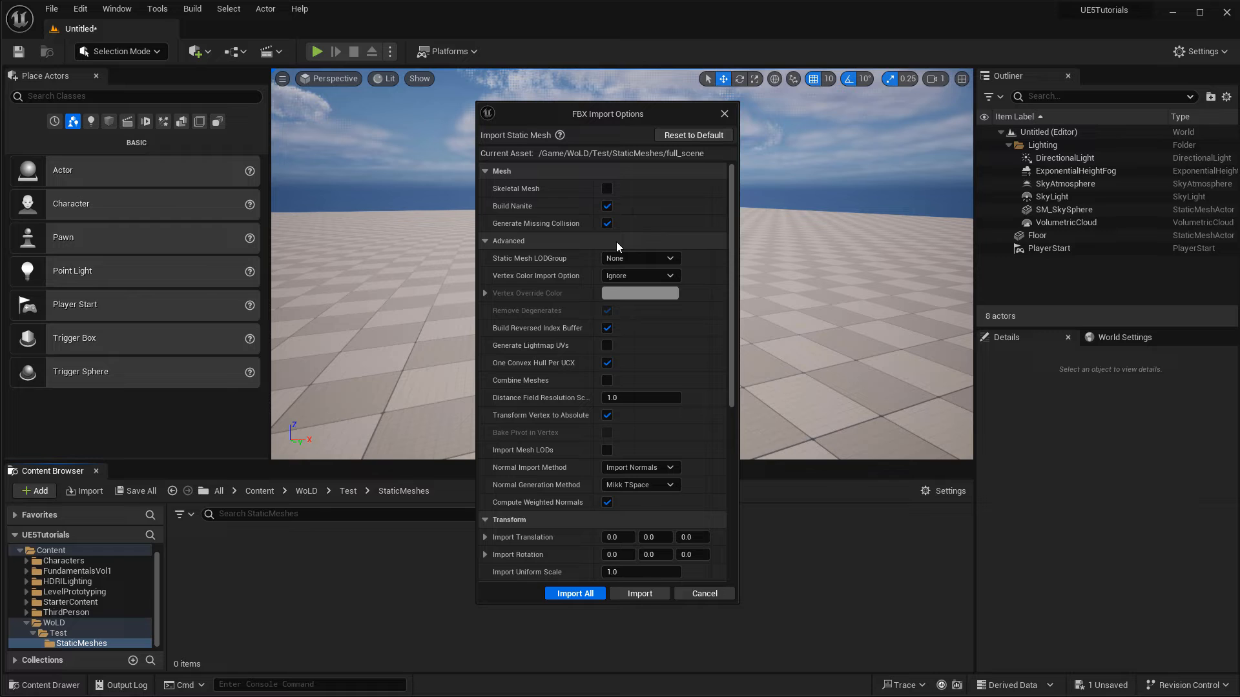
scroll(616, 241, "down", 5)
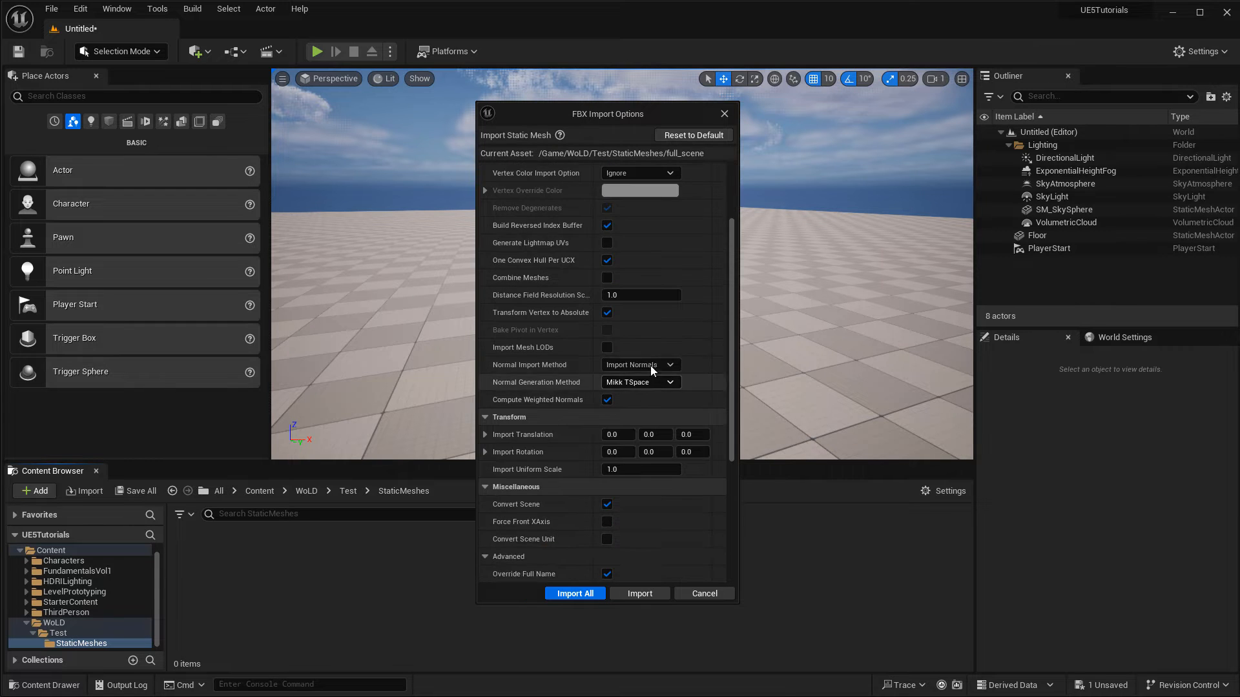
scroll(617, 386, "down", 5)
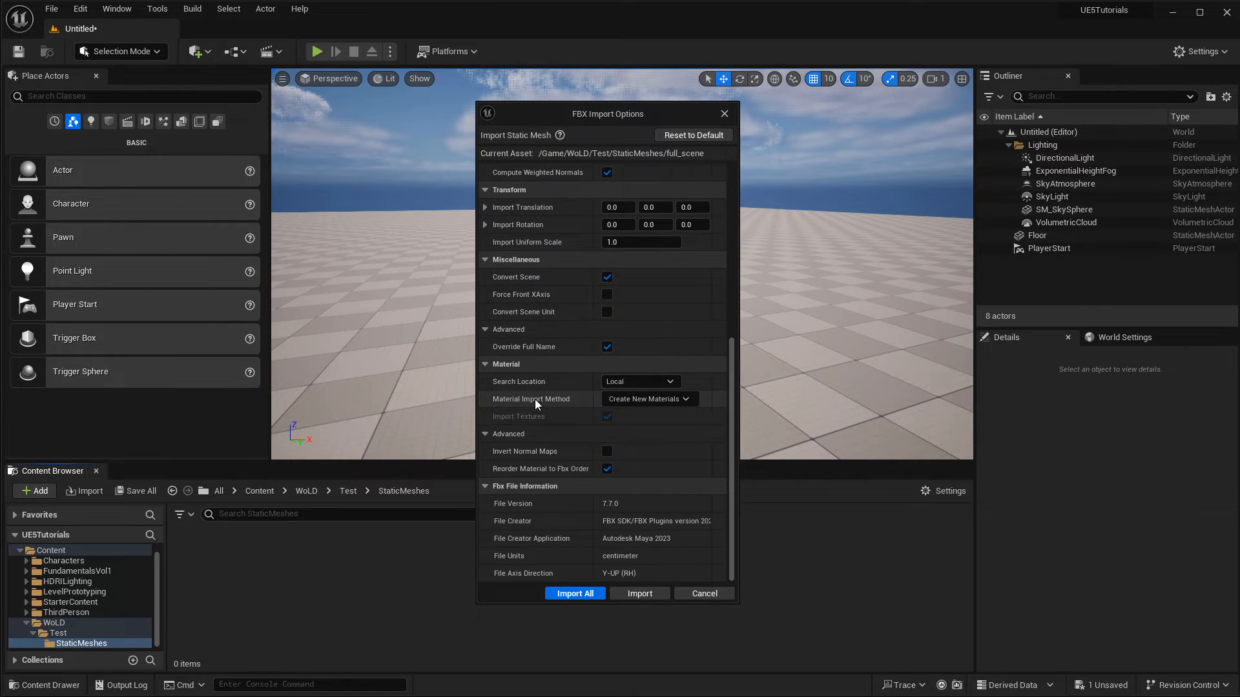
left_click(648, 398)
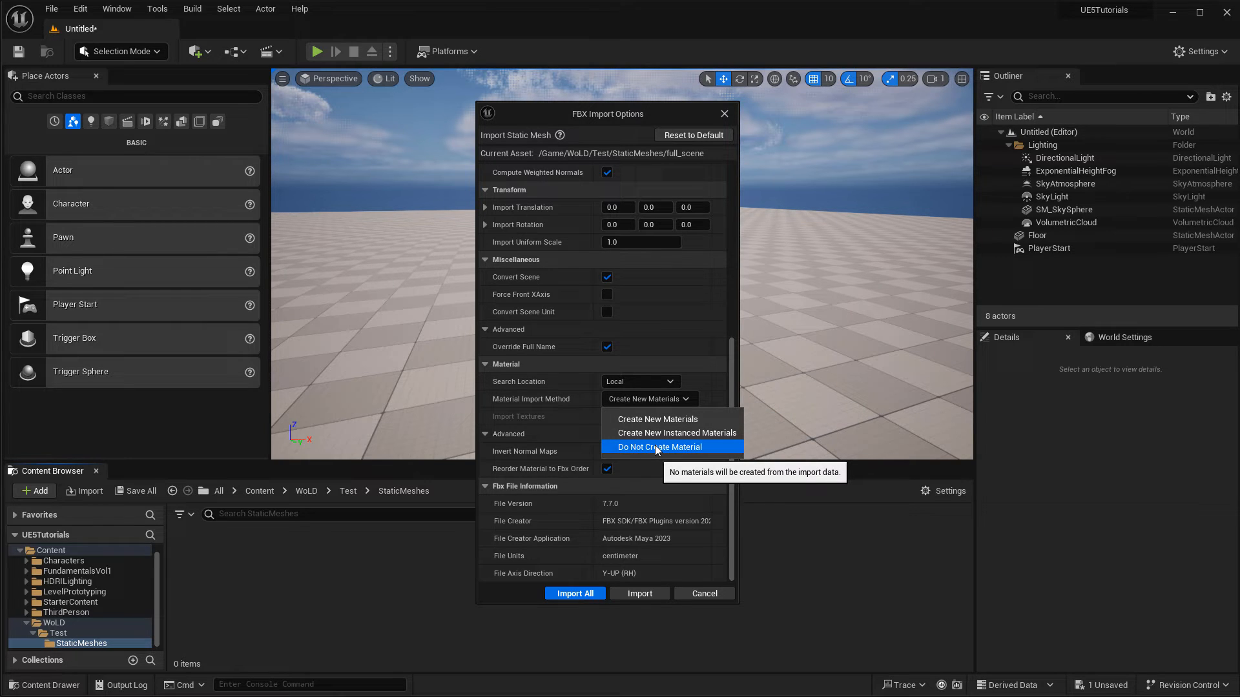
left_click(656, 448)
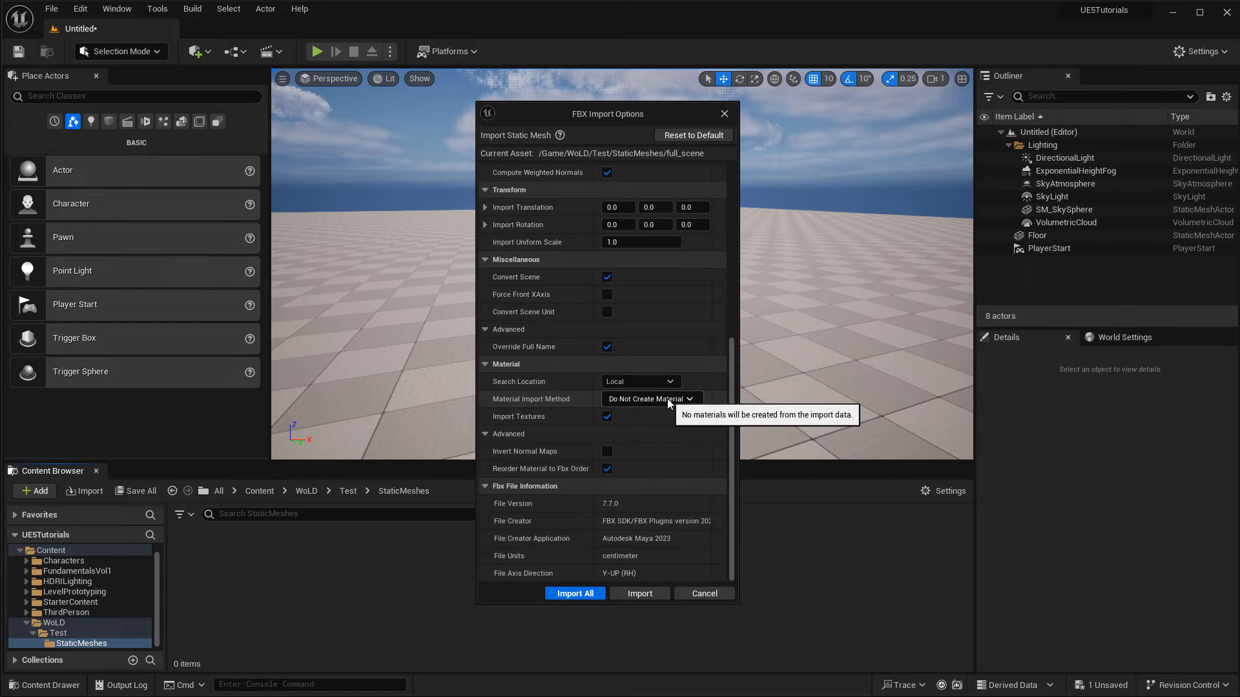
left_click(607, 417)
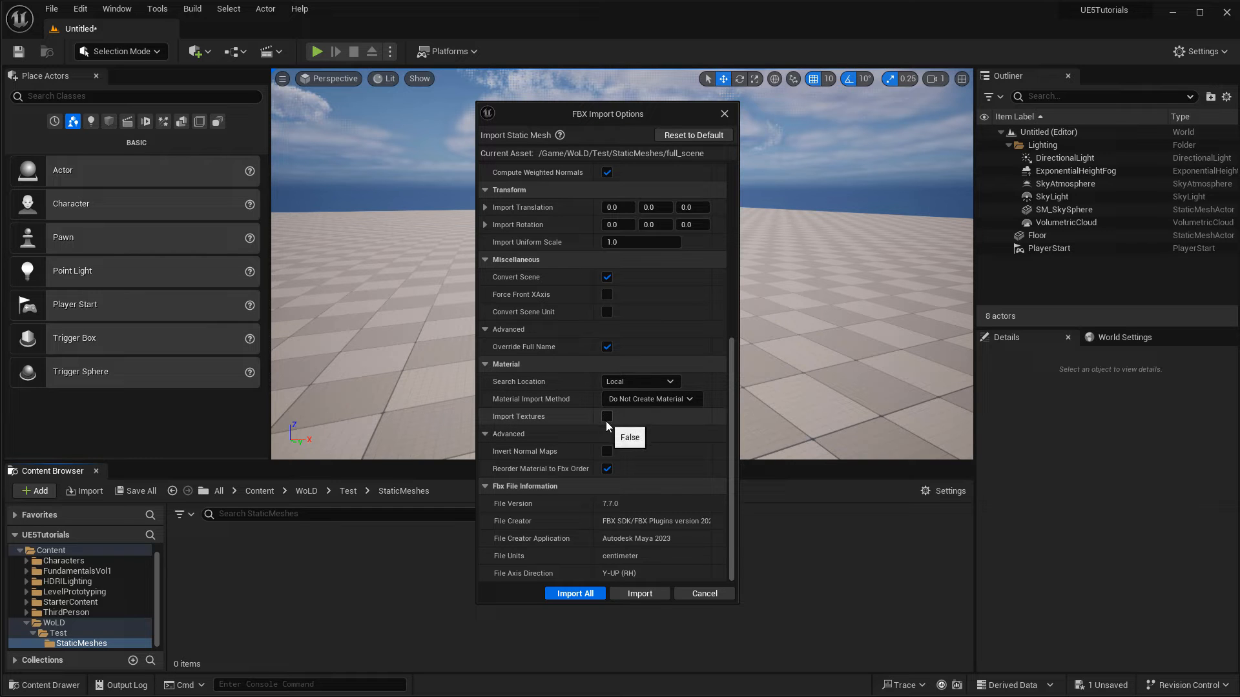
left_click(572, 593)
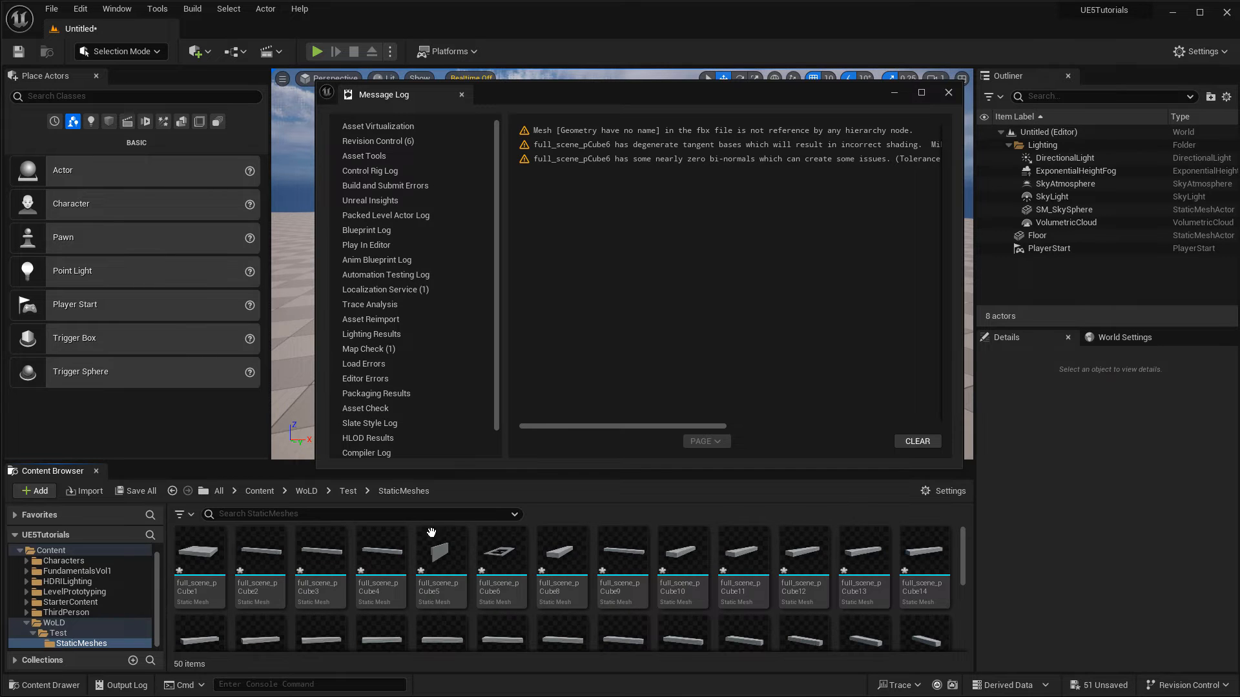
Close the message log and browse the imported static meshes in the StaticMeshes folder.
left_click(751, 159)
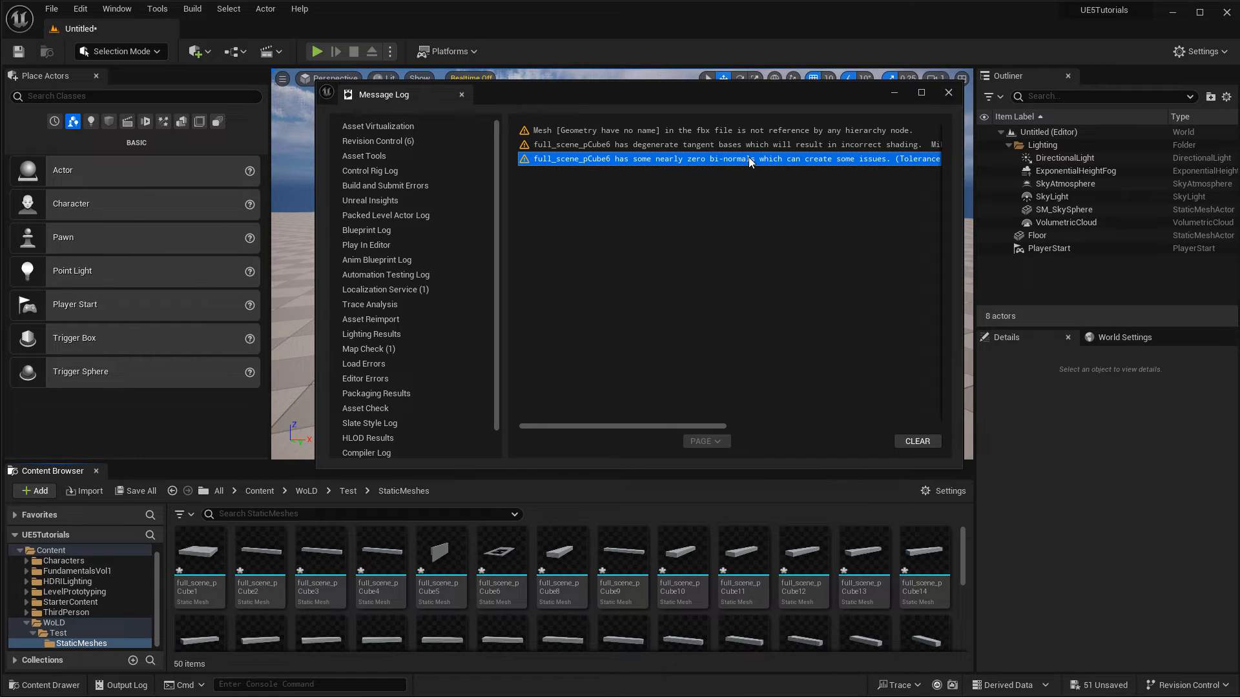
left_click(948, 95)
scroll(639, 569, "down", 5)
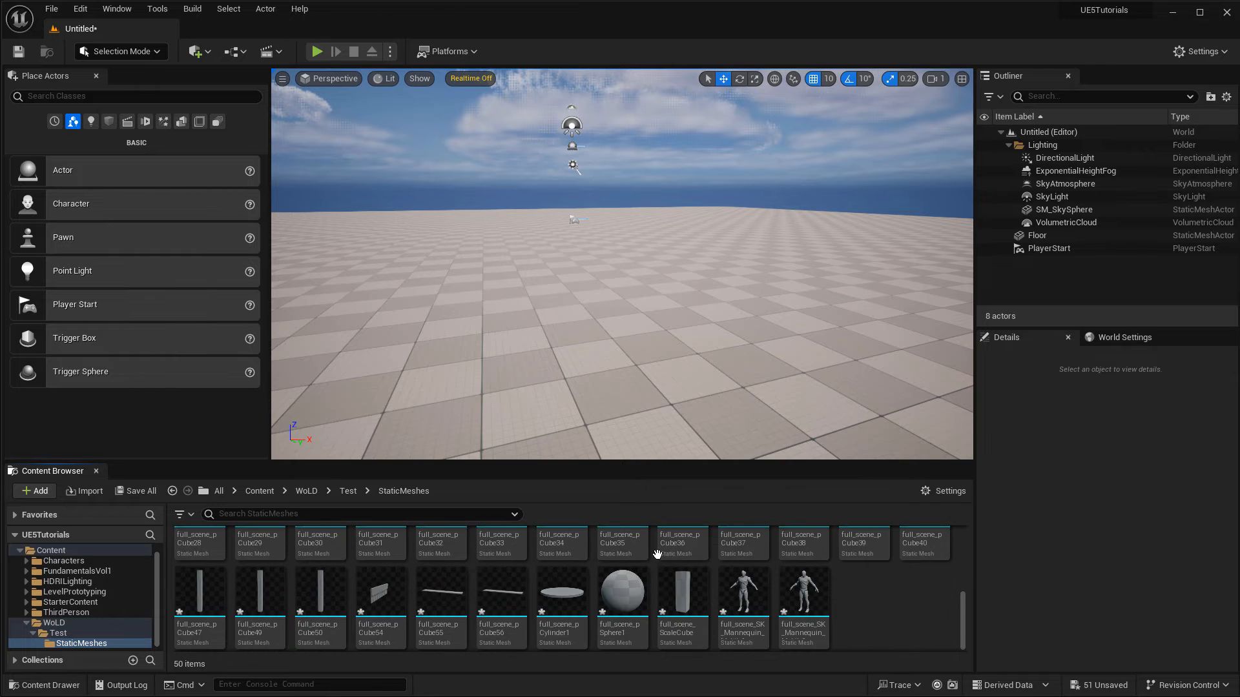
scroll(654, 560, "up", 3)
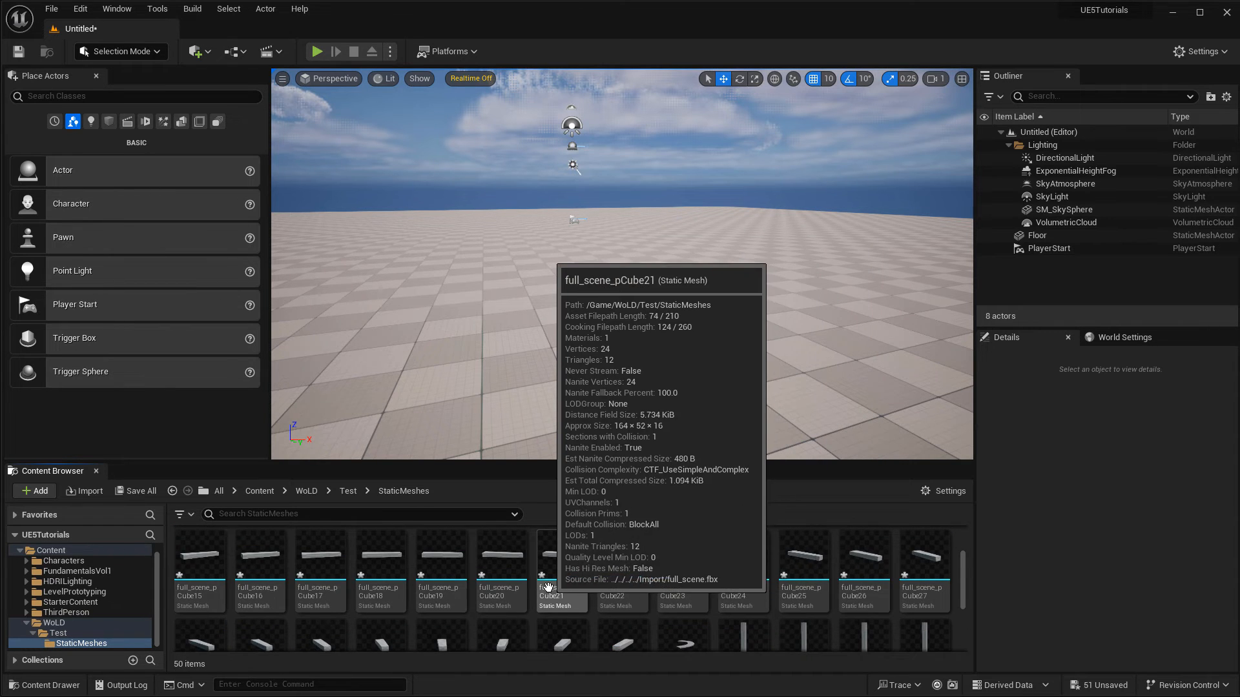
scroll(552, 588, "down", 2)
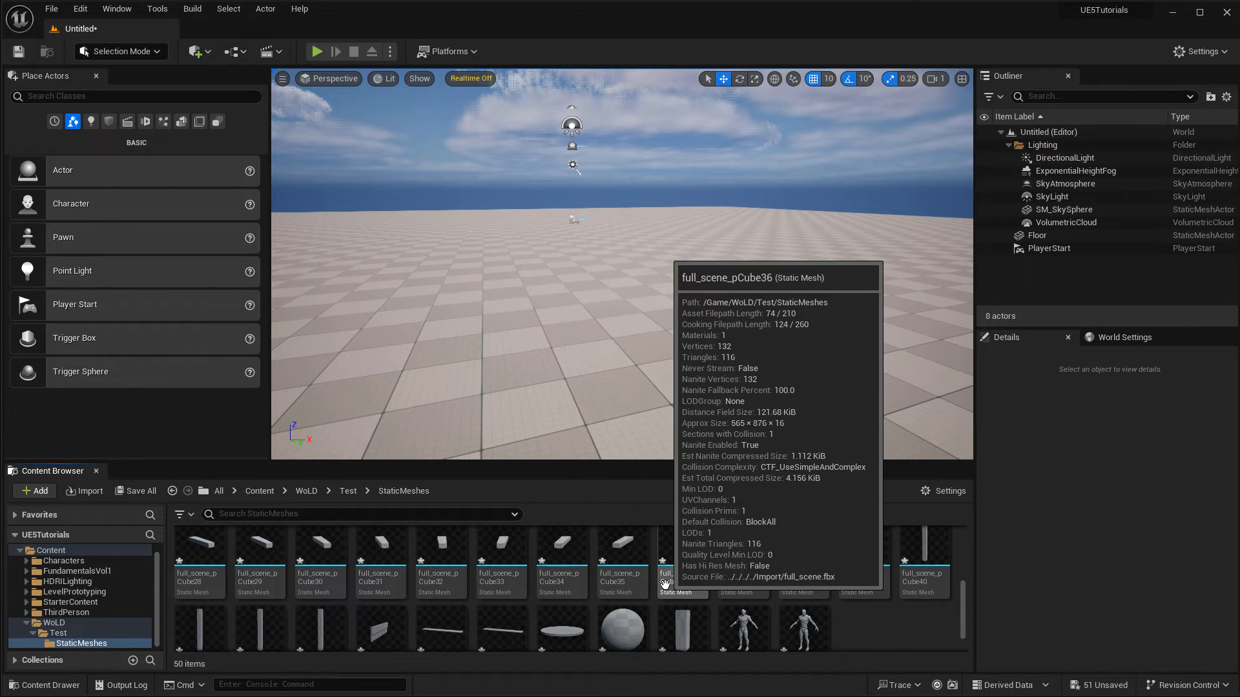
Place the full_scene_pCube33, full_scene_pCube35 and full_scene_pSphere1 meshes separately in the level to check their pivots.
left_click_drag(497, 557, 569, 381)
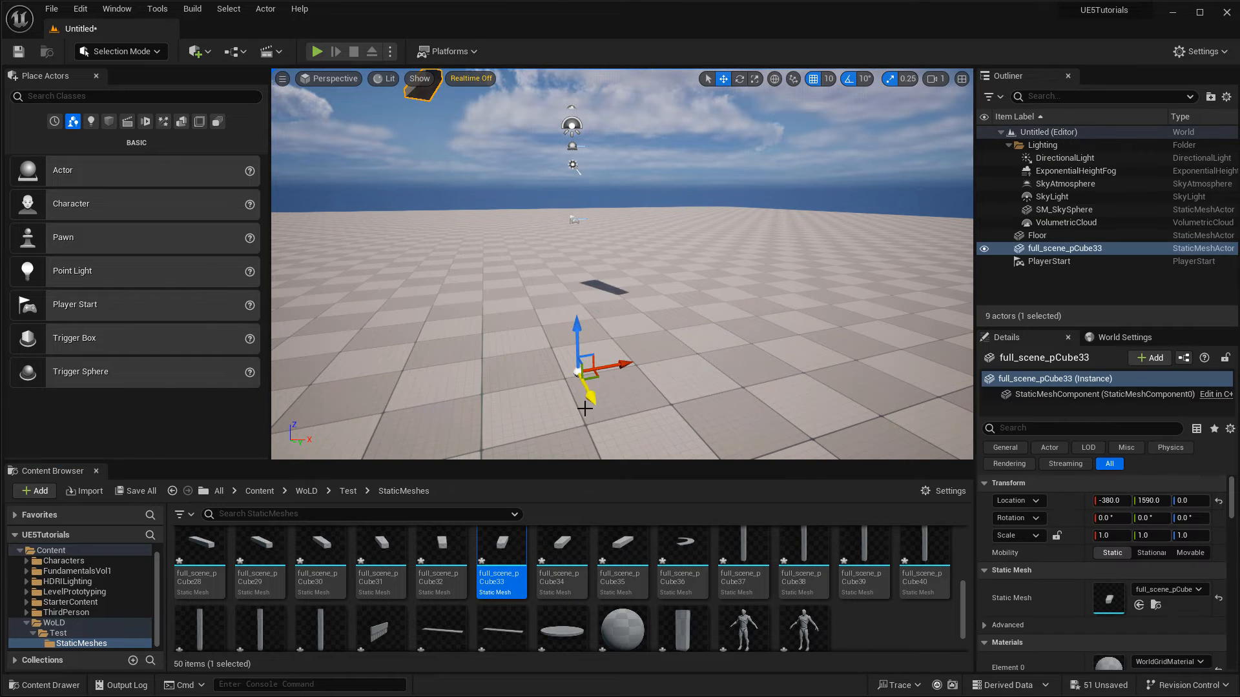
left_click_drag(621, 560, 713, 364)
right_click_drag(713, 364, 737, 375)
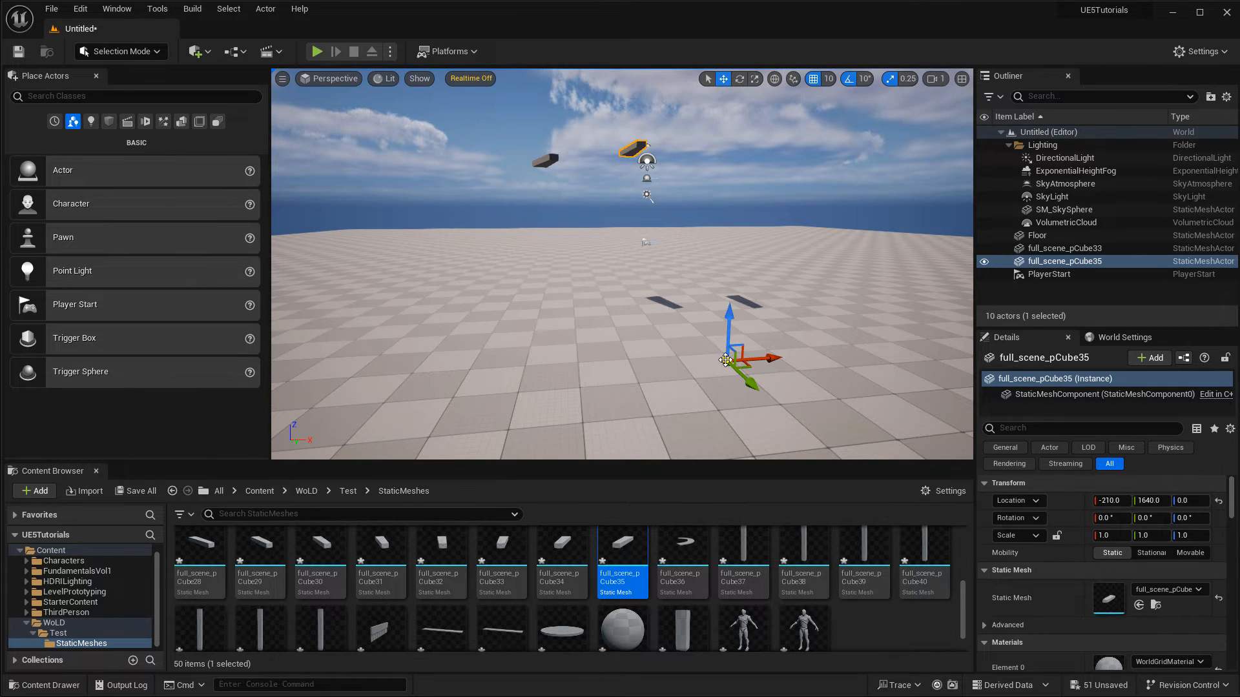
left_click_drag(622, 630, 611, 378)
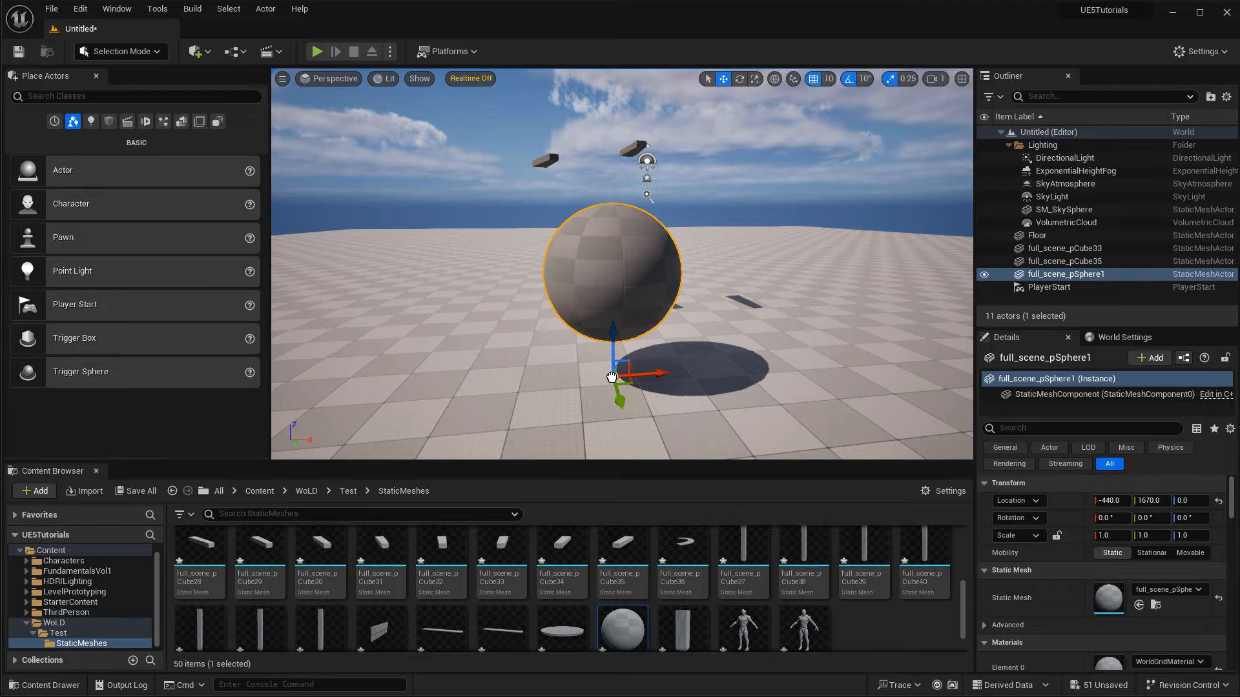
Delete the placed sphere and pCube33 from the level and select the remaining pCube35.
key("Delete")
left_click(545, 160)
key("Delete")
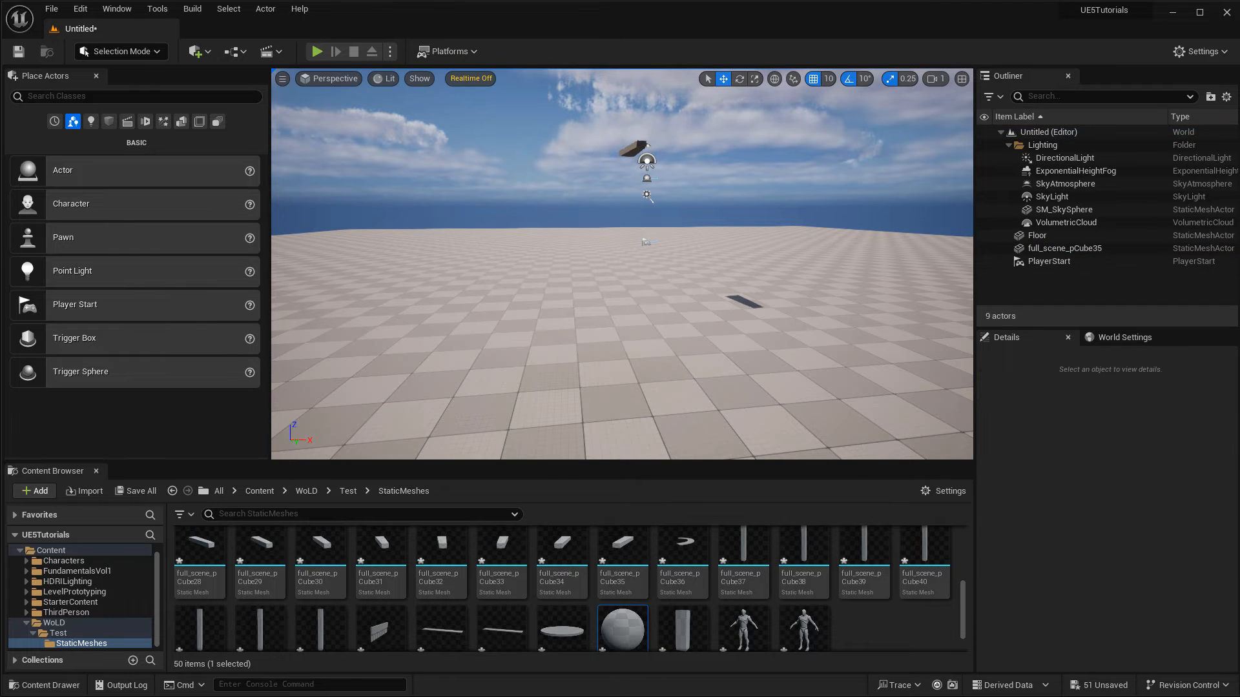
left_click(633, 148)
Select all meshes in the StaticMeshes folder and place them together in the level to assemble the full scene.
scroll(561, 567, "up", 4)
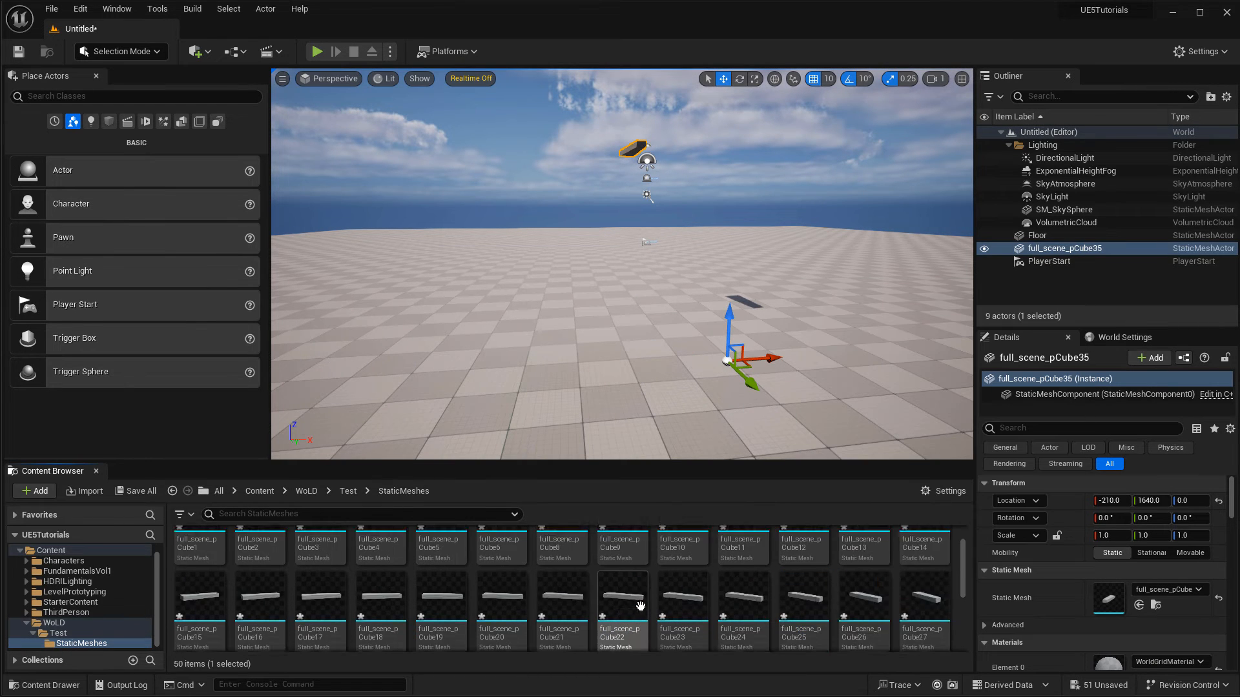
key("ctrl+a")
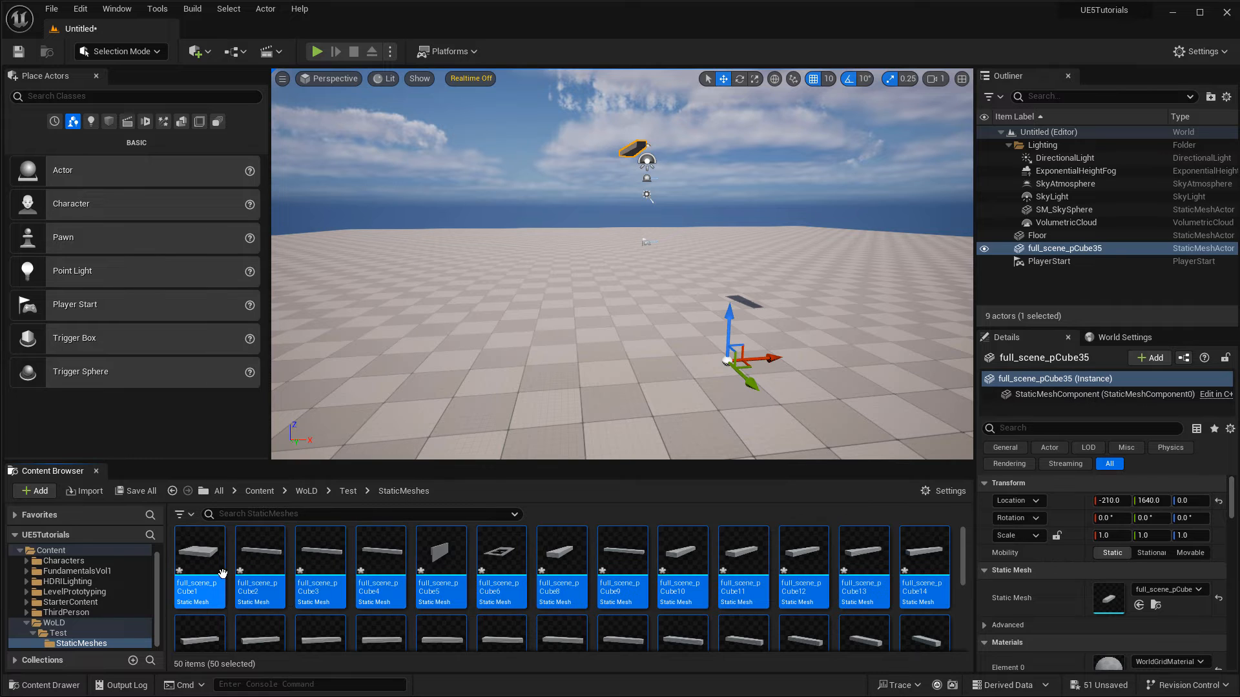
left_click_drag(451, 408, 639, 319)
left_click_drag(636, 301, 610, 266)
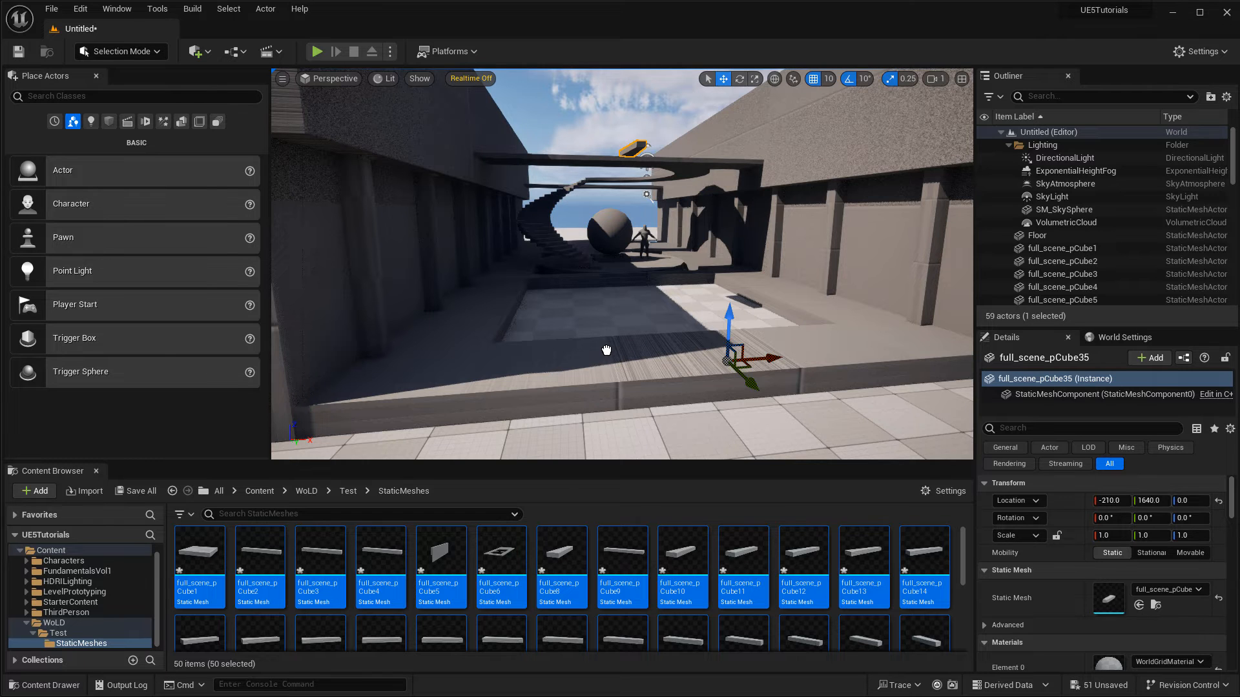
left_click_drag(606, 350, 759, 279)
Move the right wall and the front right column outward along X, bringing the column to an X location of -170.
key("Escape")
left_click(704, 244)
left_click_drag(639, 287, 698, 300)
left_click(702, 309)
left_click(702, 306)
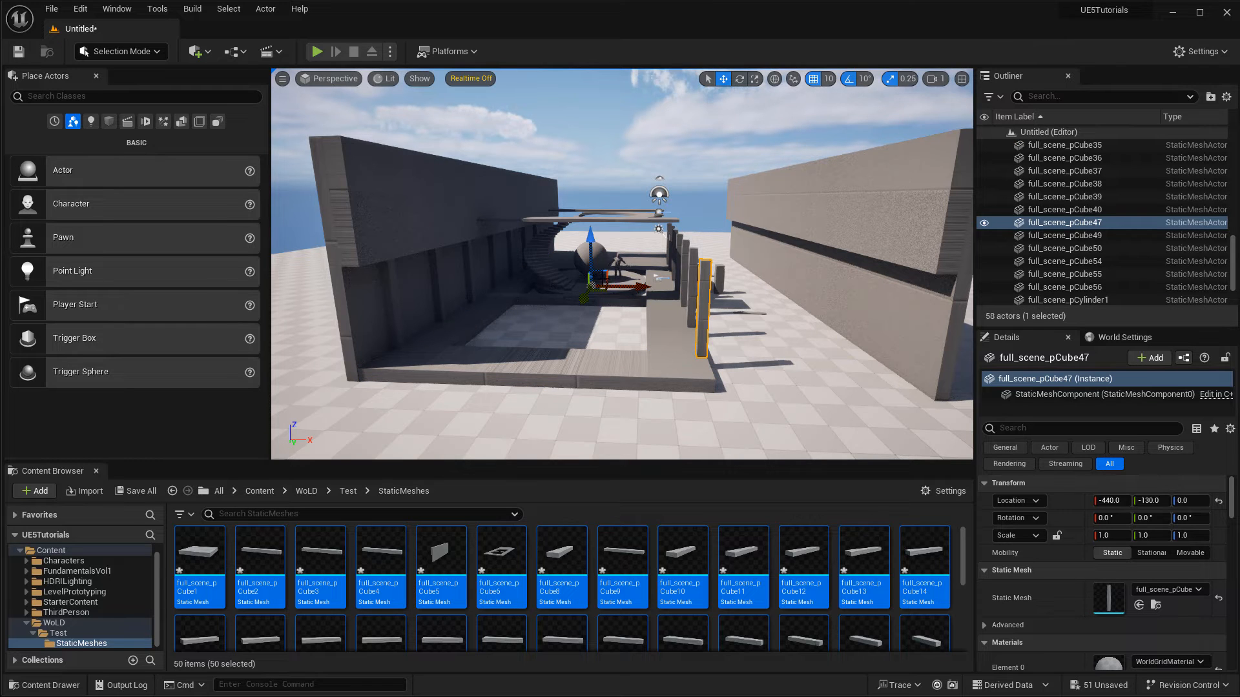
left_click_drag(639, 286, 682, 286)
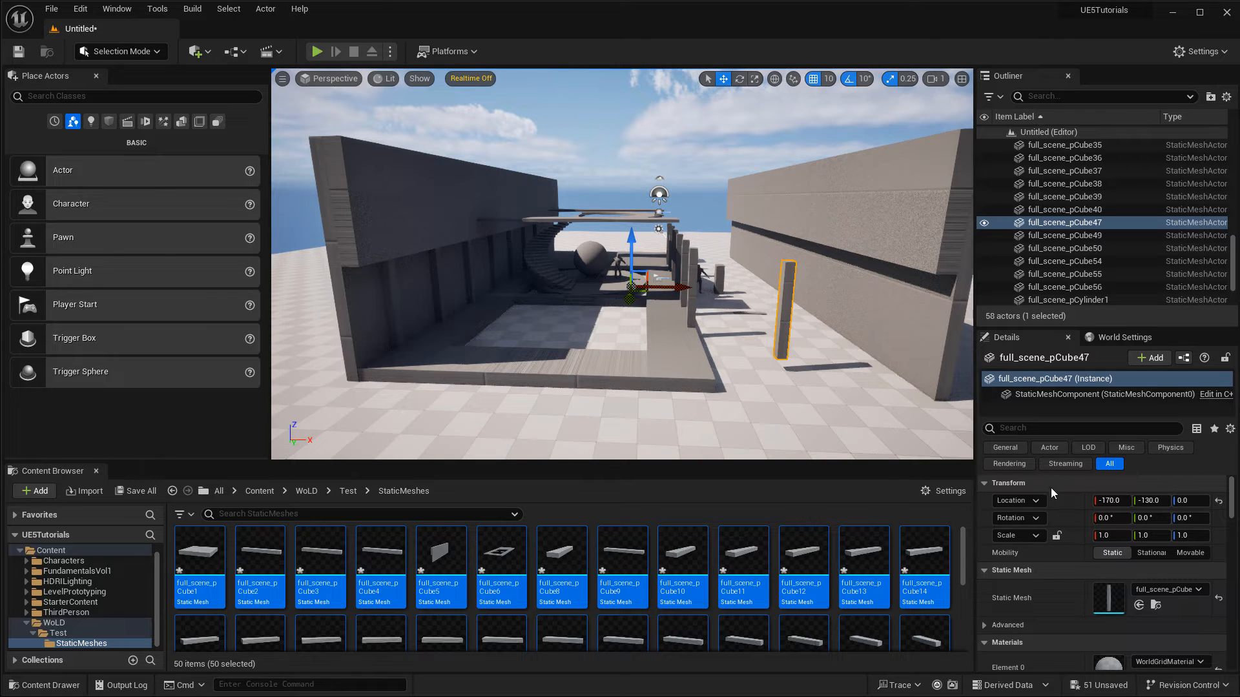
Set the X and Y location of the selected front right column to 0.
left_click(1124, 502)
type("0")
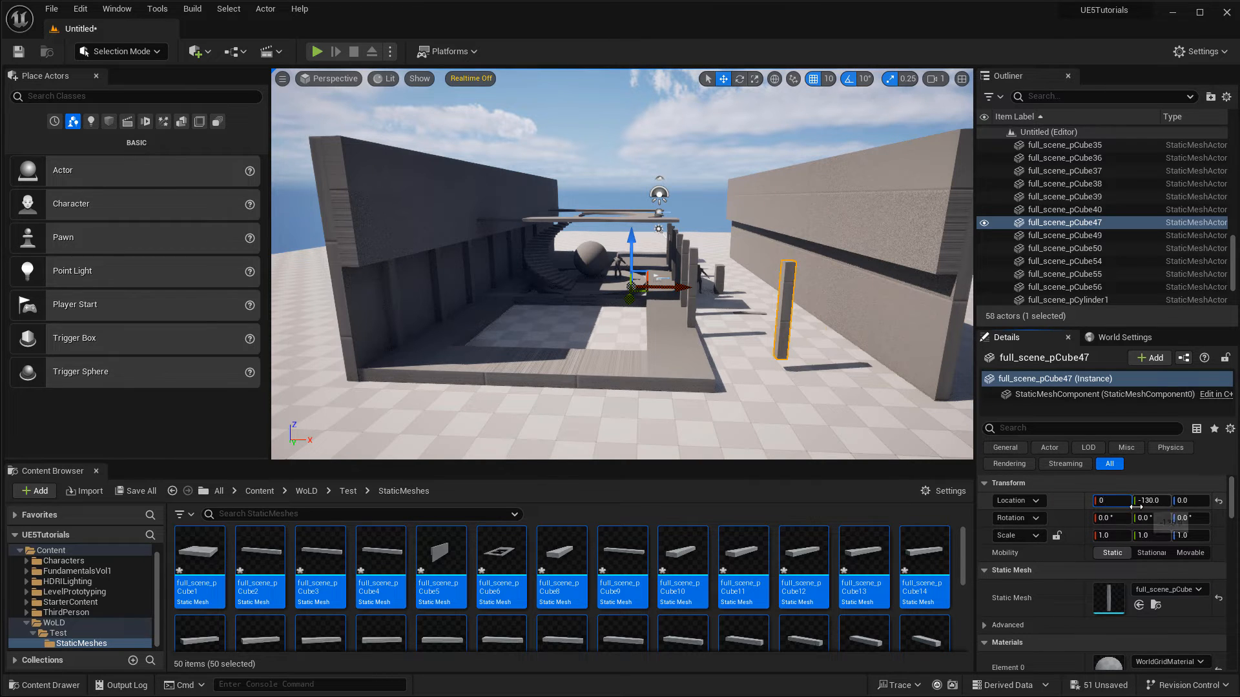
left_click(1137, 504)
type("0")
left_click(1191, 500)
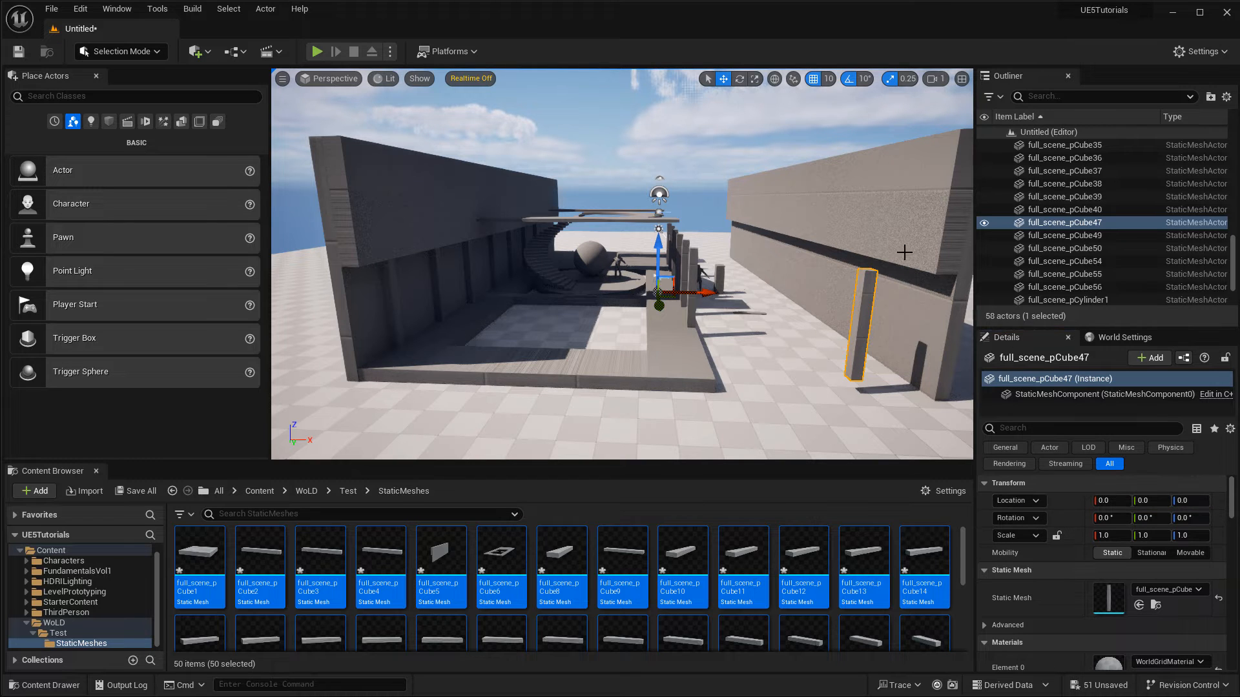
Select the right wall and set its X and Y location to 0.
left_click(905, 254)
left_click(1148, 500)
type("0")
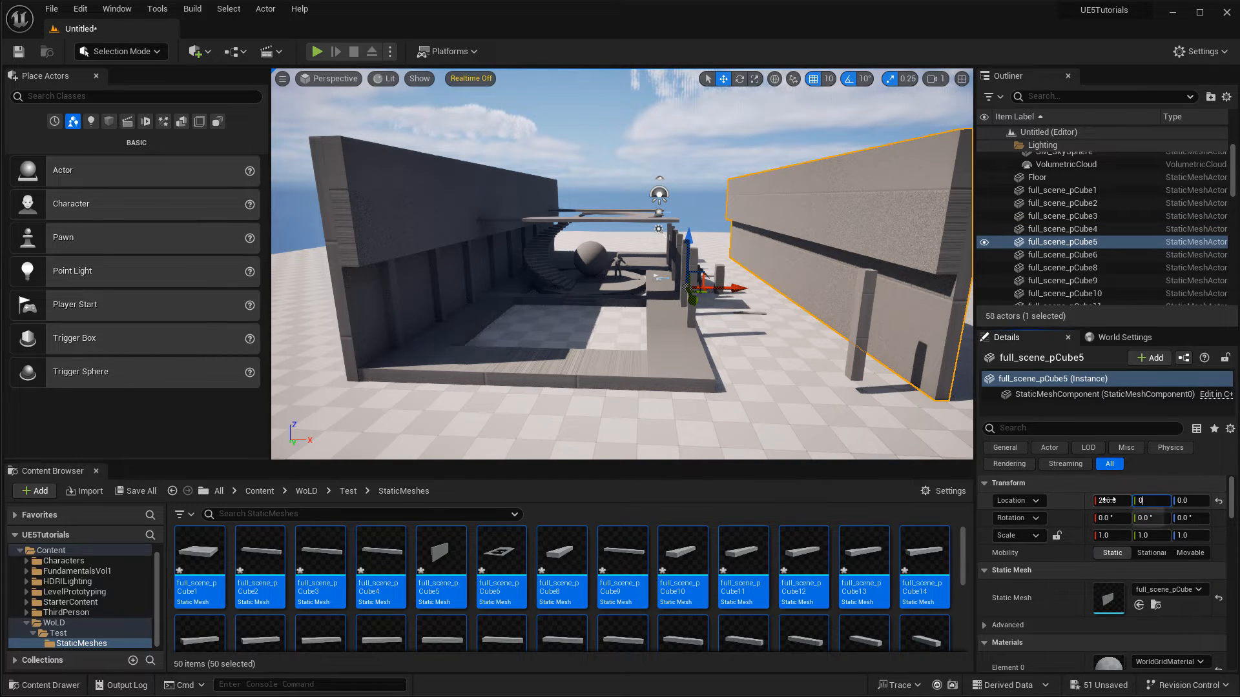
key("Return")
left_click(1111, 500)
type("0")
key("Return")
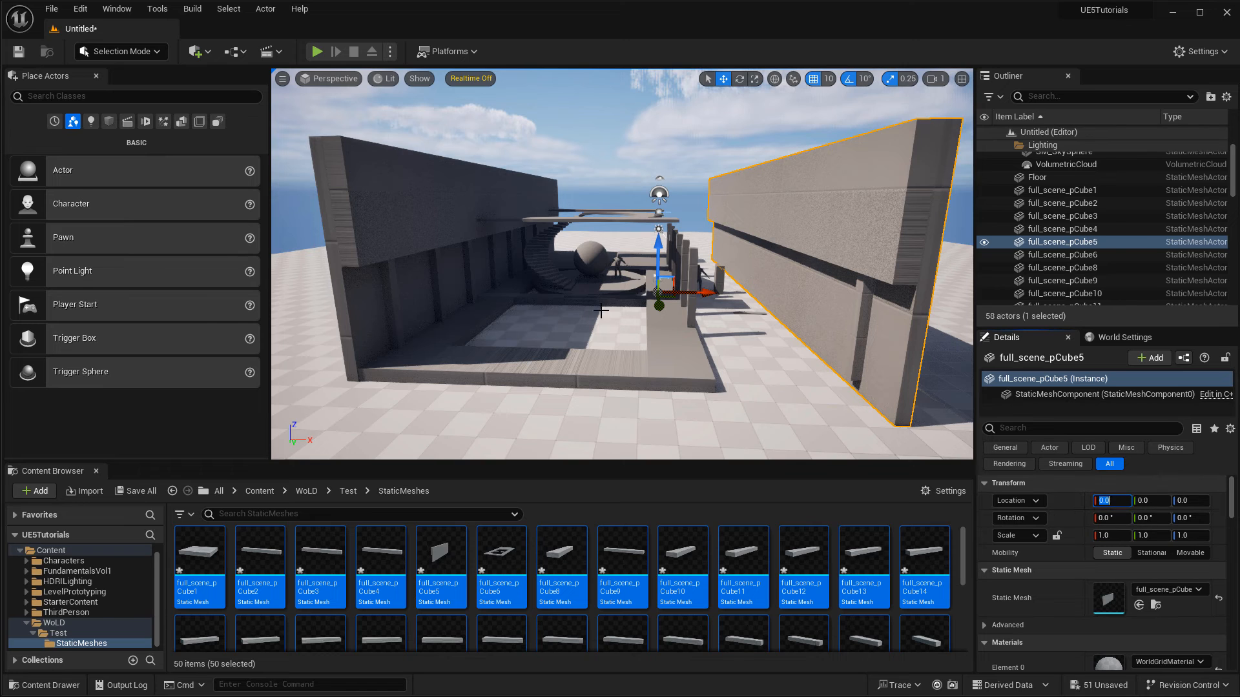
Select all full_scene meshes from pCube1 to the last mannequin and set their shared X and Y location to 0.
left_click(1083, 191)
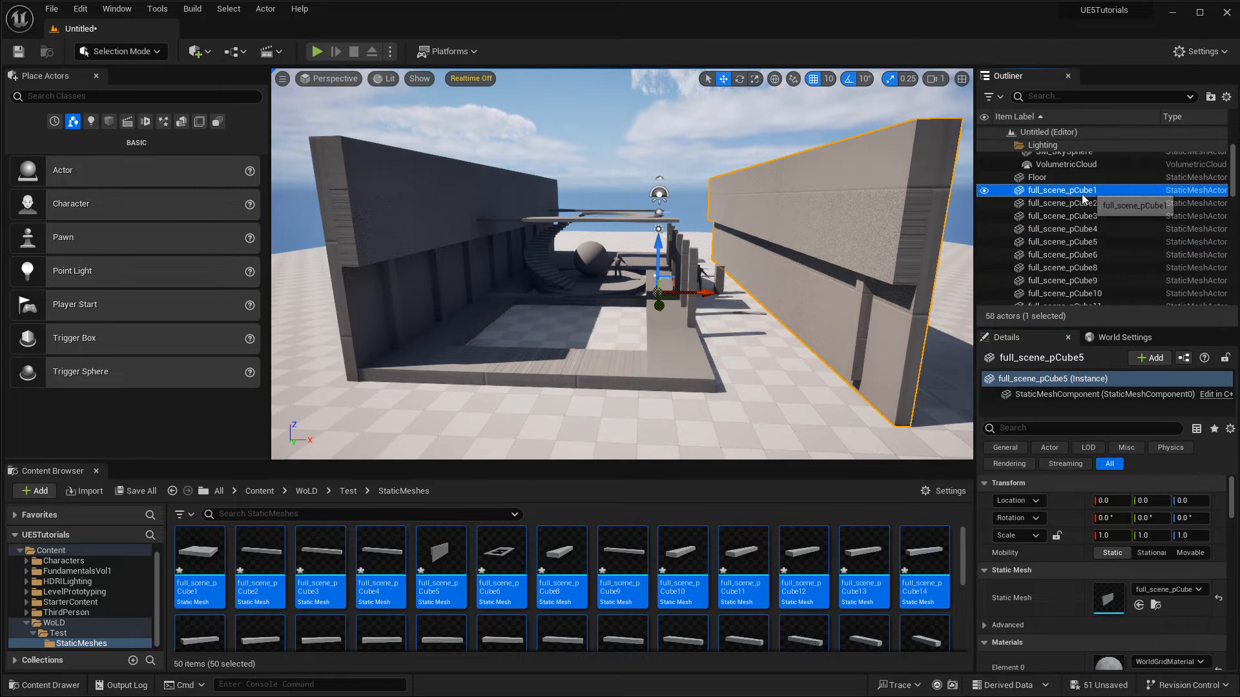
scroll(1080, 218, "up", 3)
scroll(1077, 219, "up", 1)
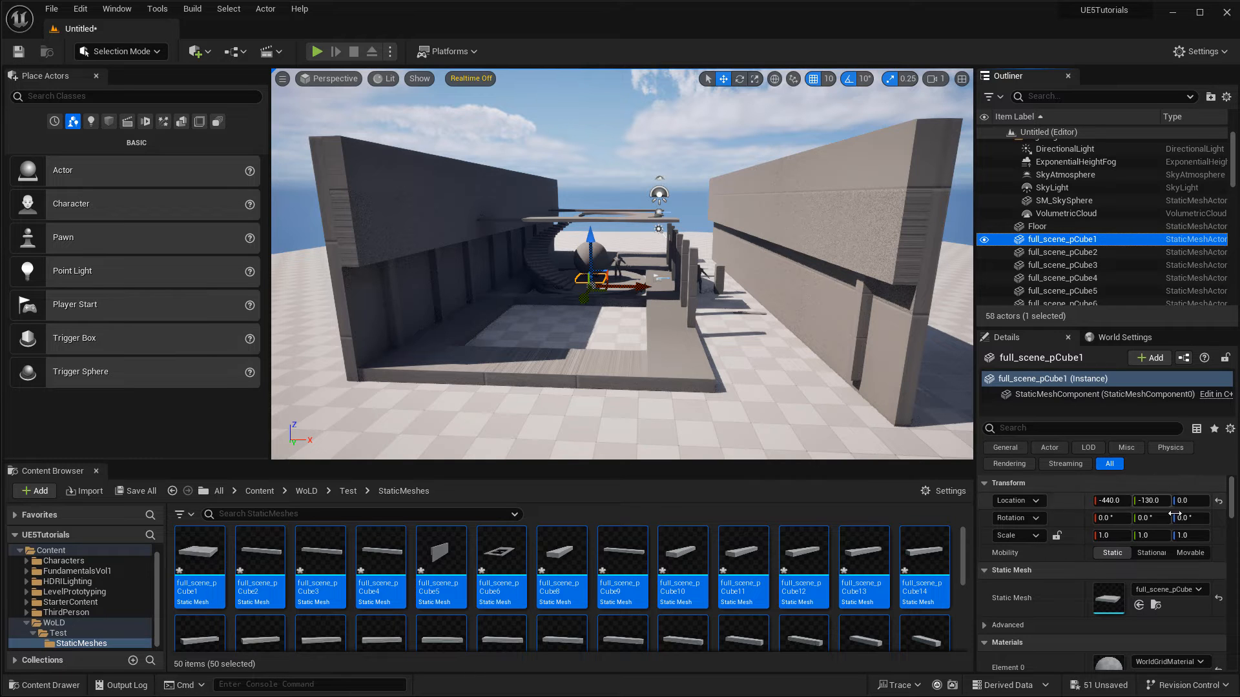
scroll(1108, 278, "down", 10)
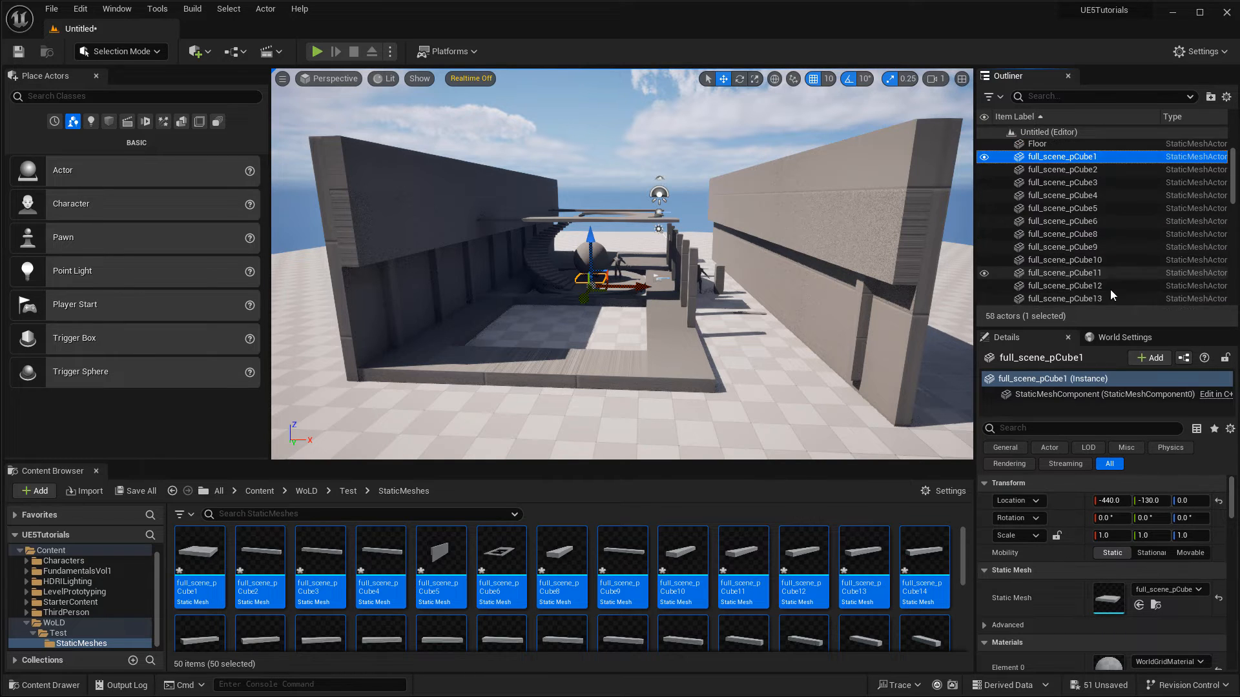
scroll(1111, 265, "down", 3)
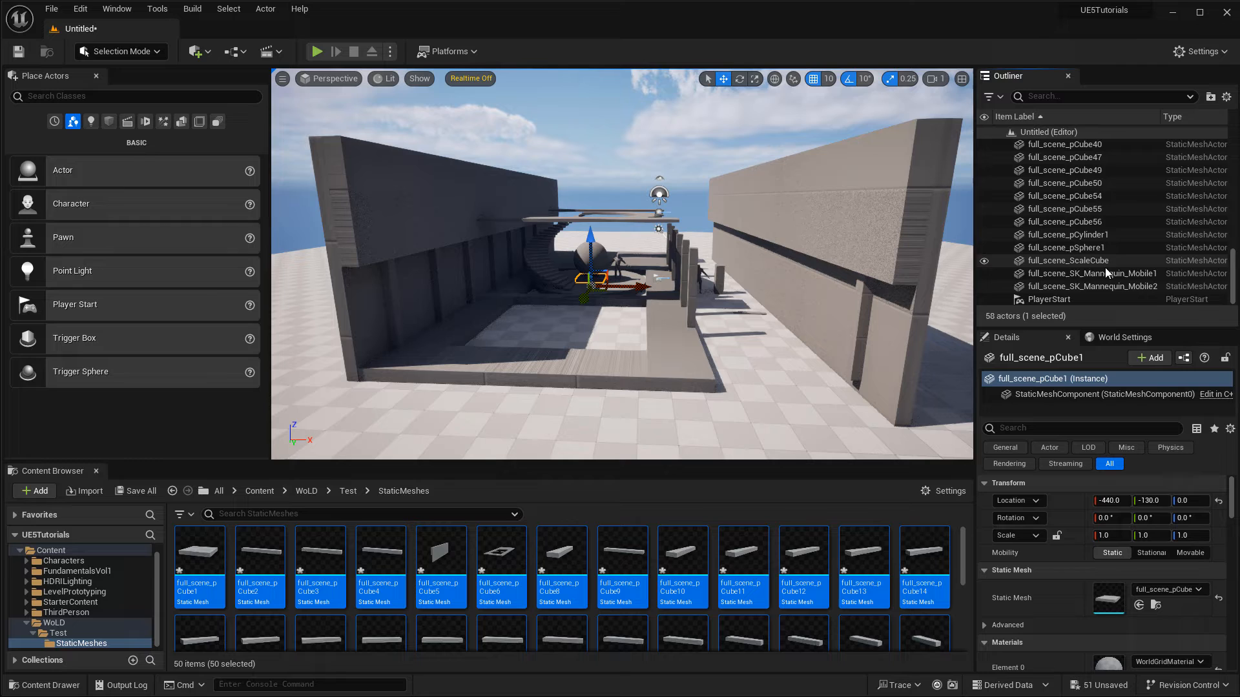
left_click(1072, 286, "shift")
left_click(1112, 446)
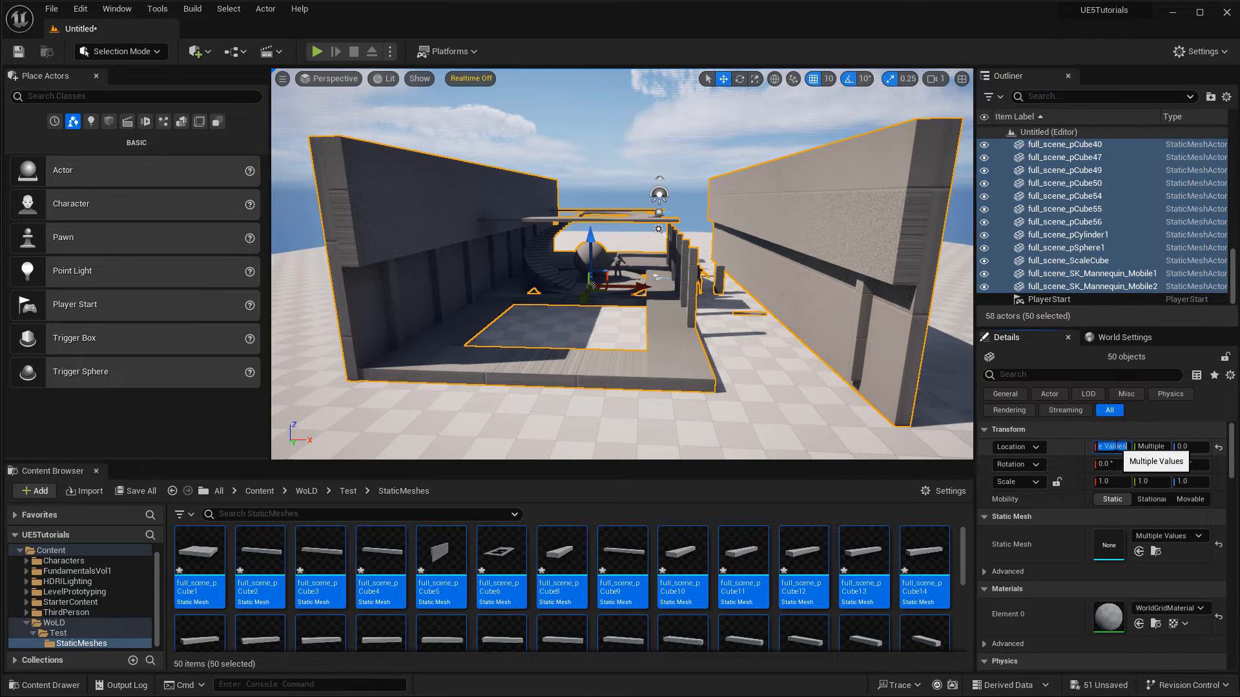
type("0")
key("Tab")
type("0")
key("Tab")
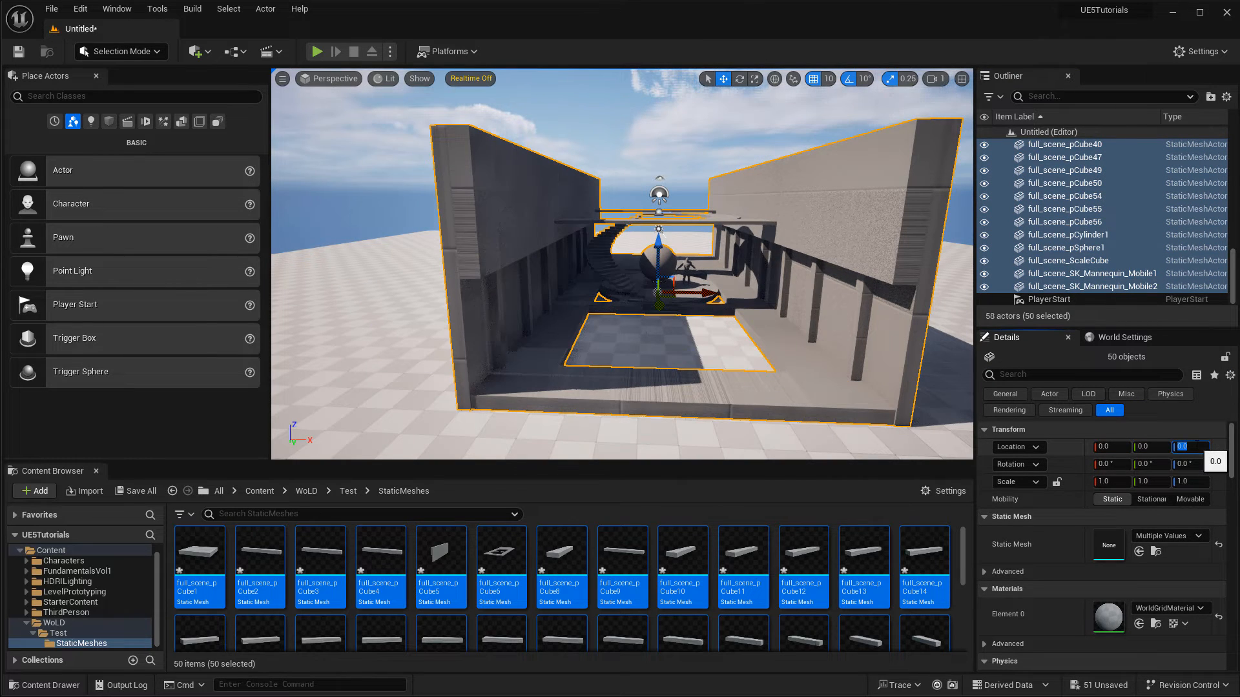
key("Return")
key("f")
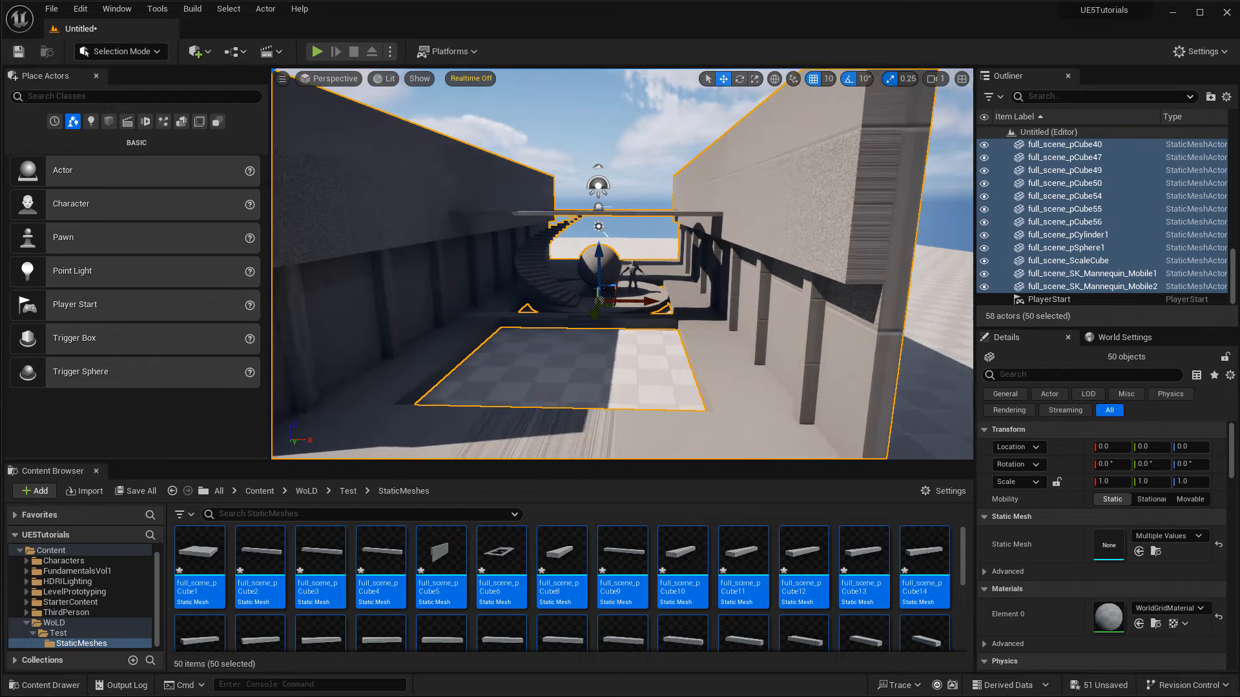
key("Escape")
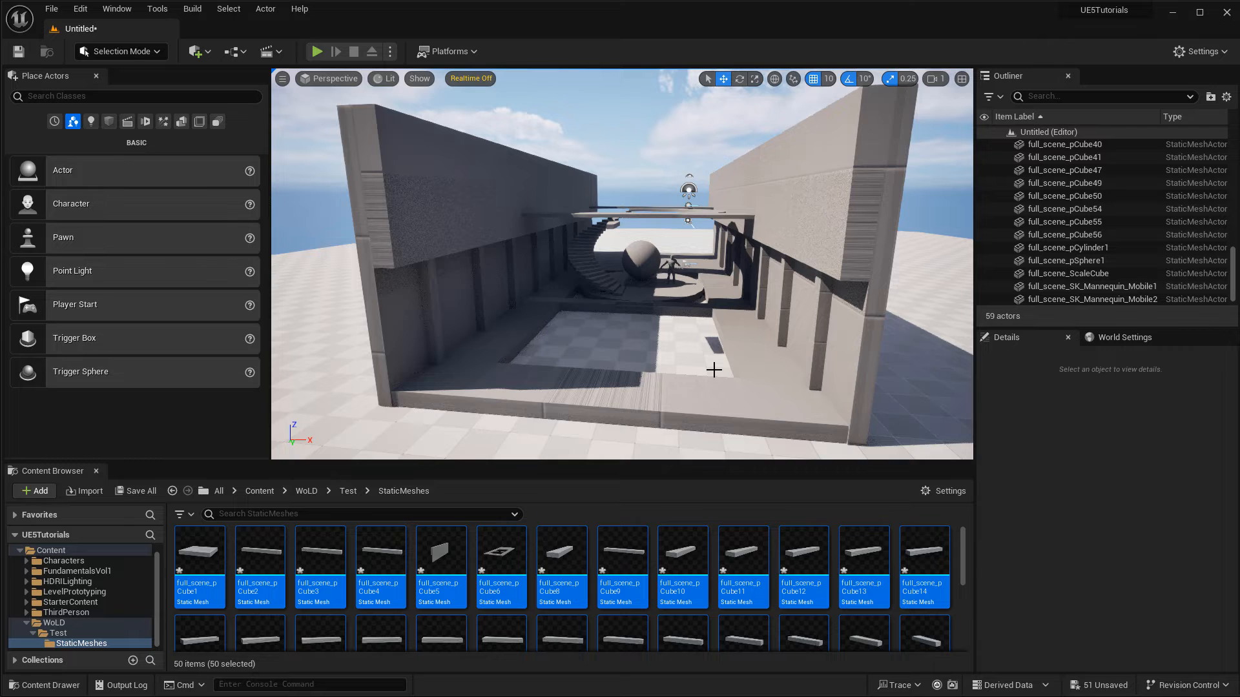
right_click_drag(713, 369, 714, 369)
left_click(713, 369)
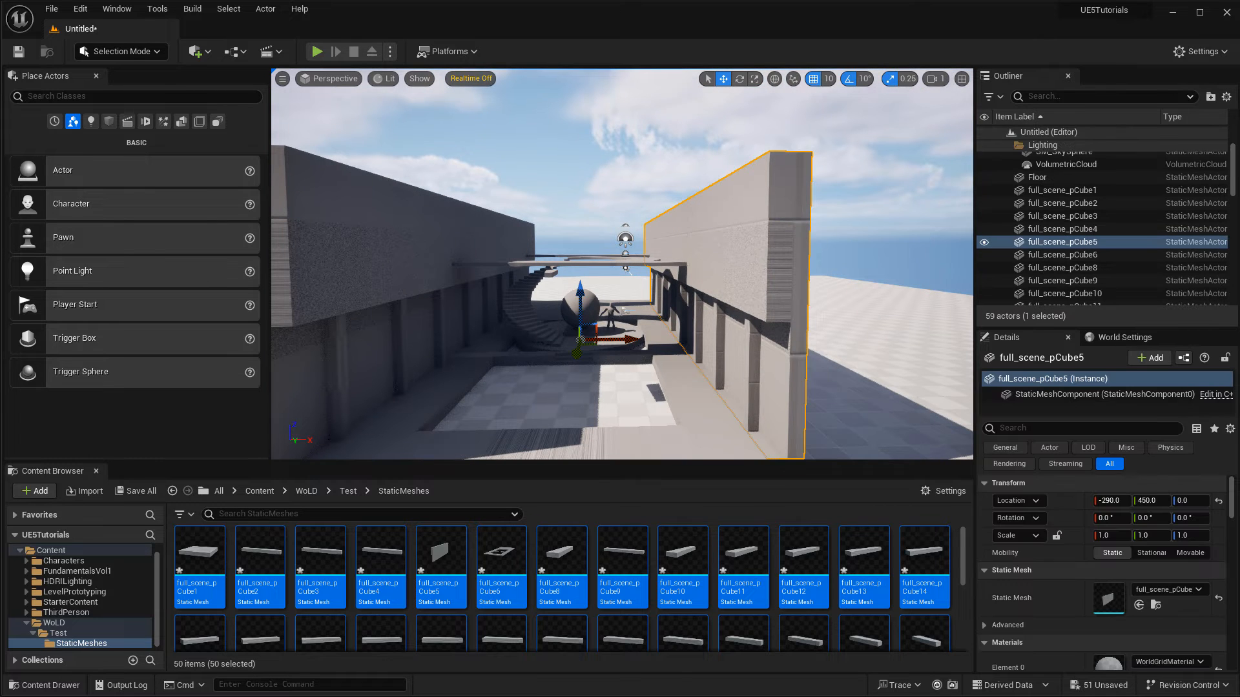
left_click(600, 263)
right_click_drag(601, 263, 600, 263)
left_click(628, 298)
key("Escape")
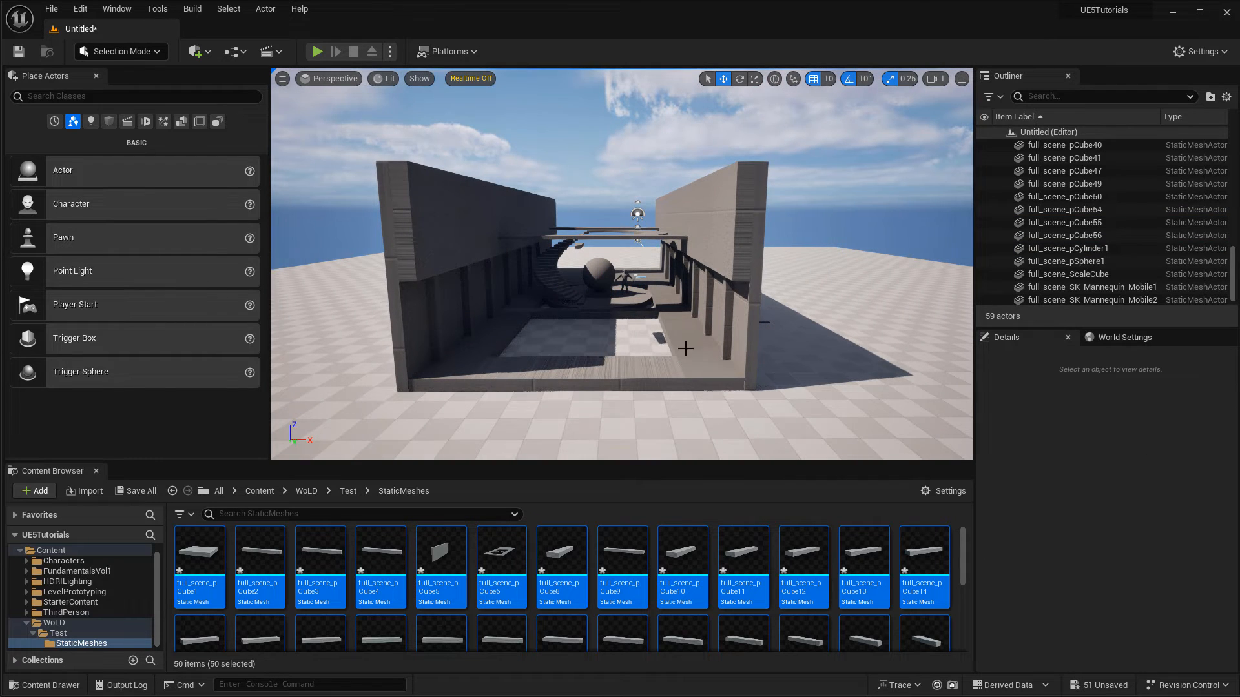
Play the level and run the character through the assembled scene and up the spiral stairs to test walkability and collision.
left_click(316, 52)
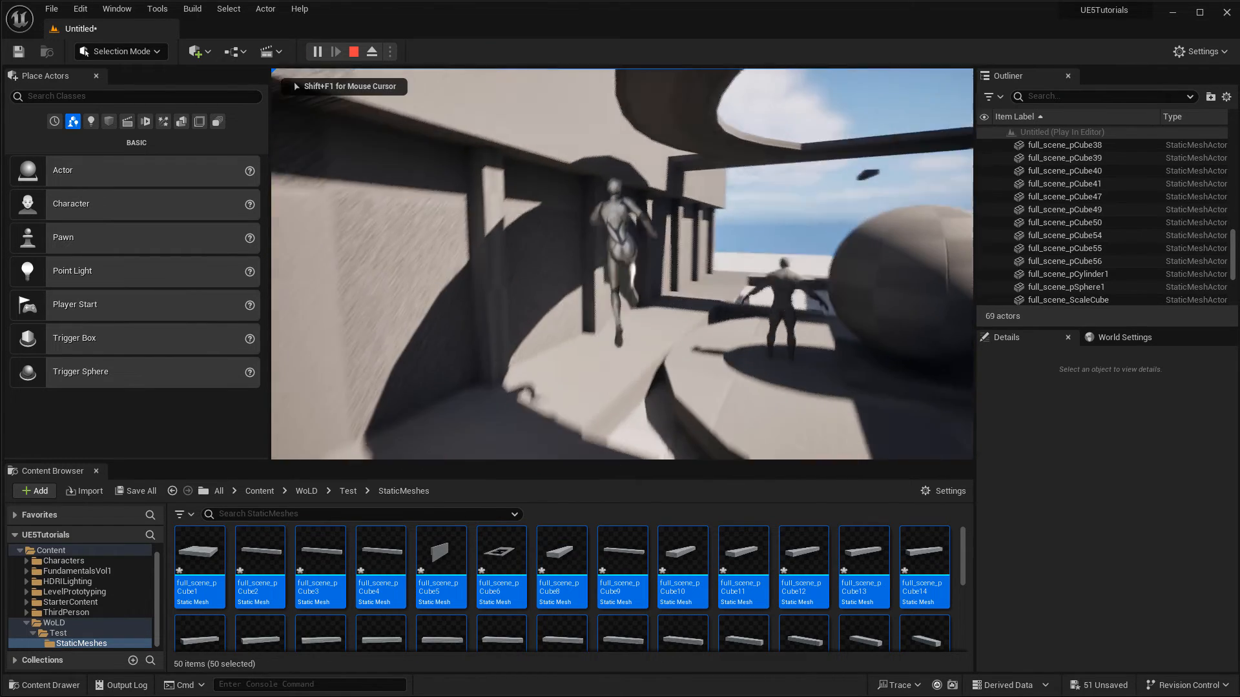
key("w")
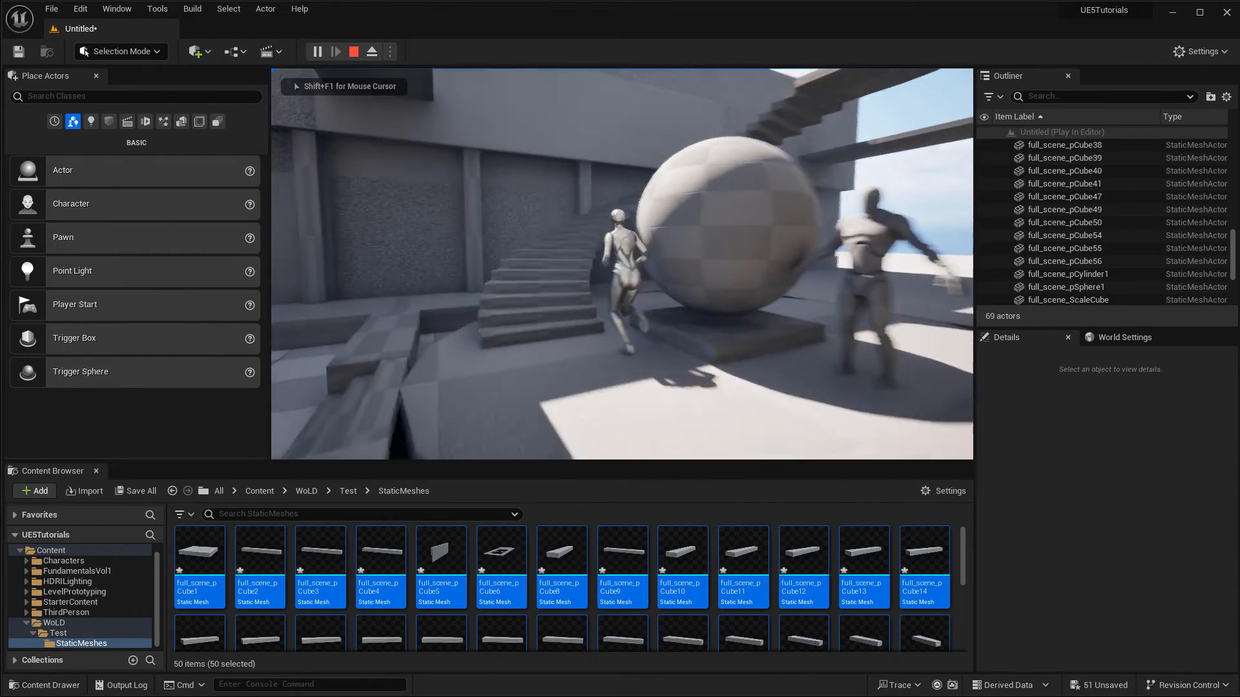
key("w")
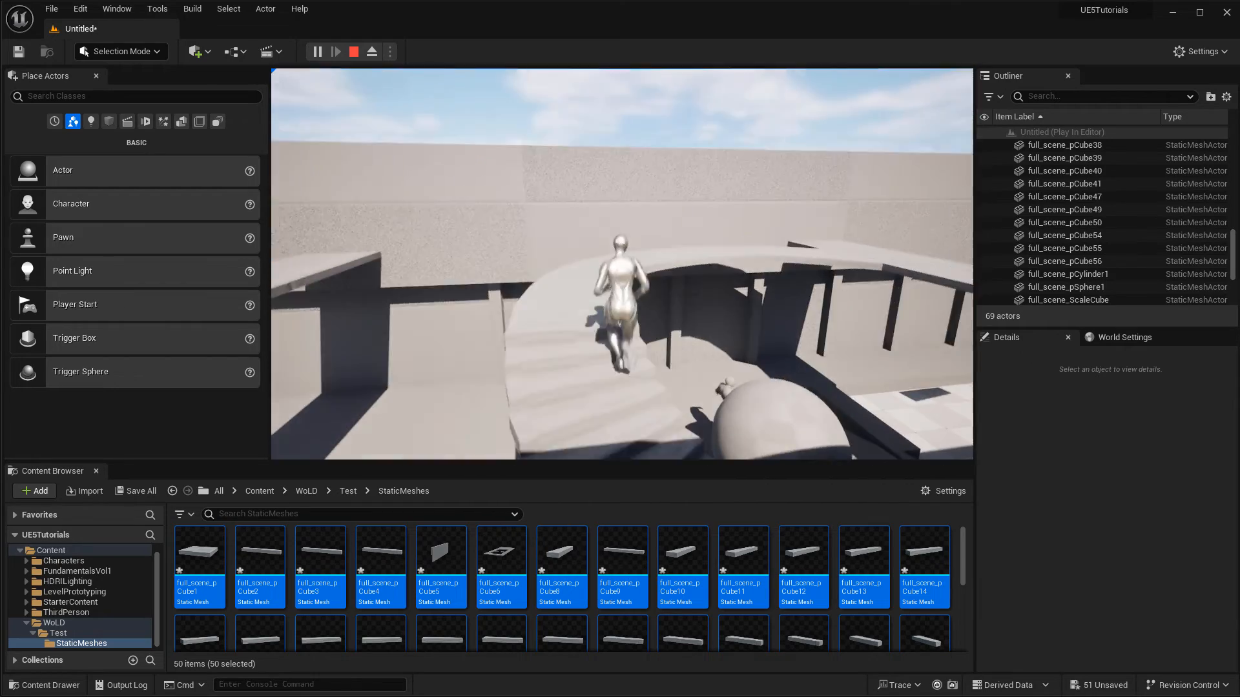
key("w")
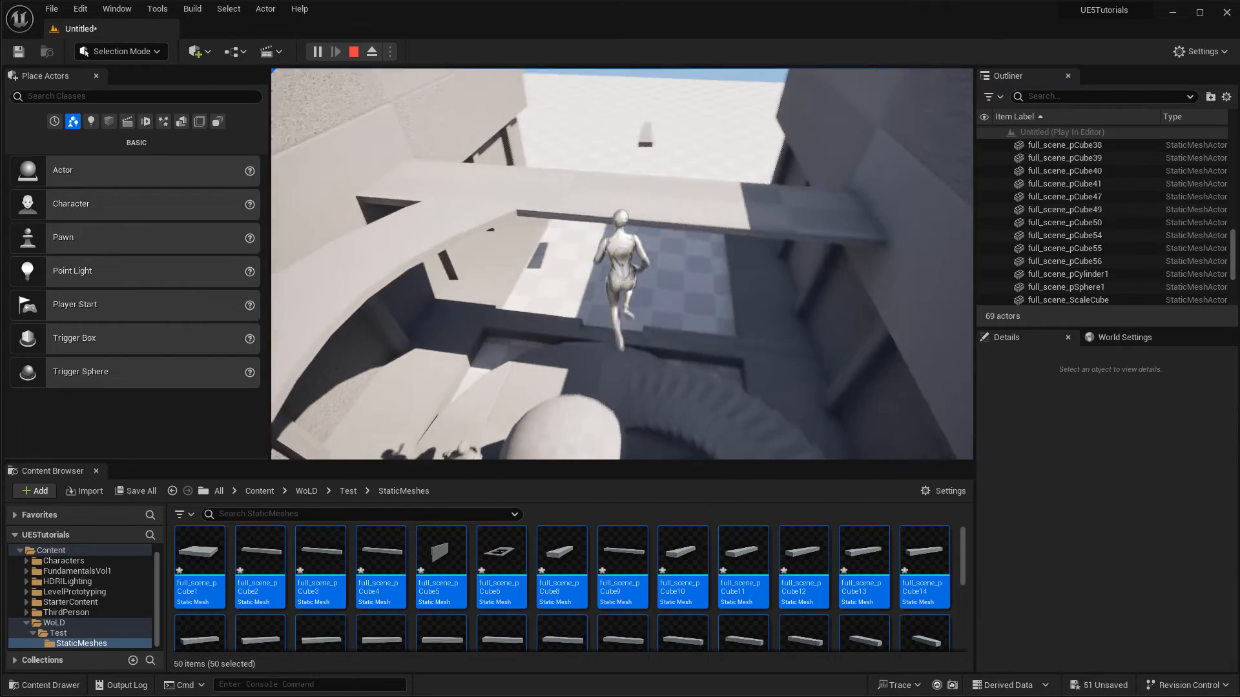
key("w")
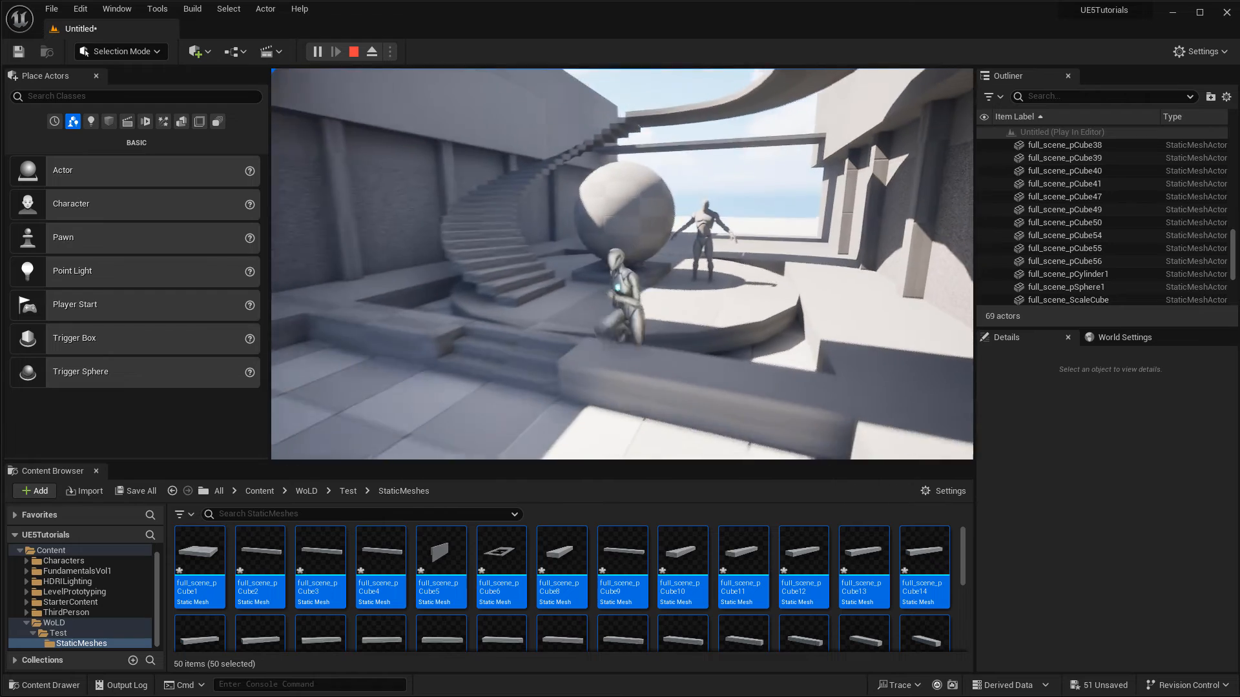
key("w")
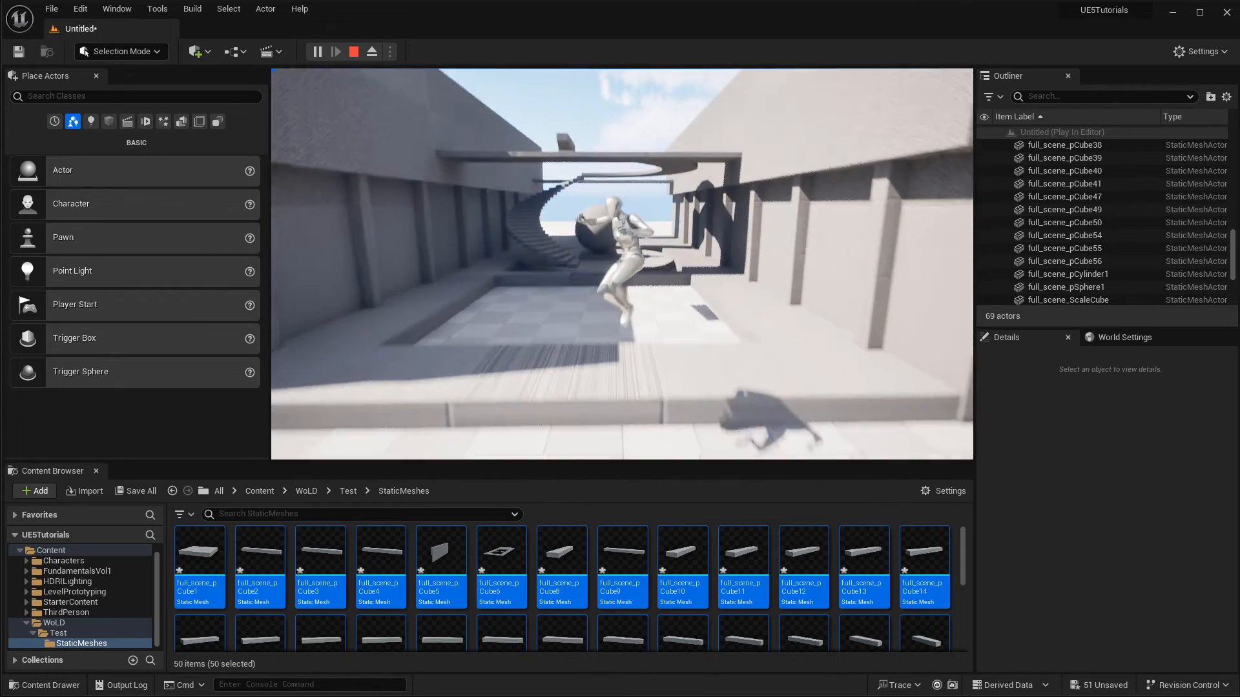
key("Escape")
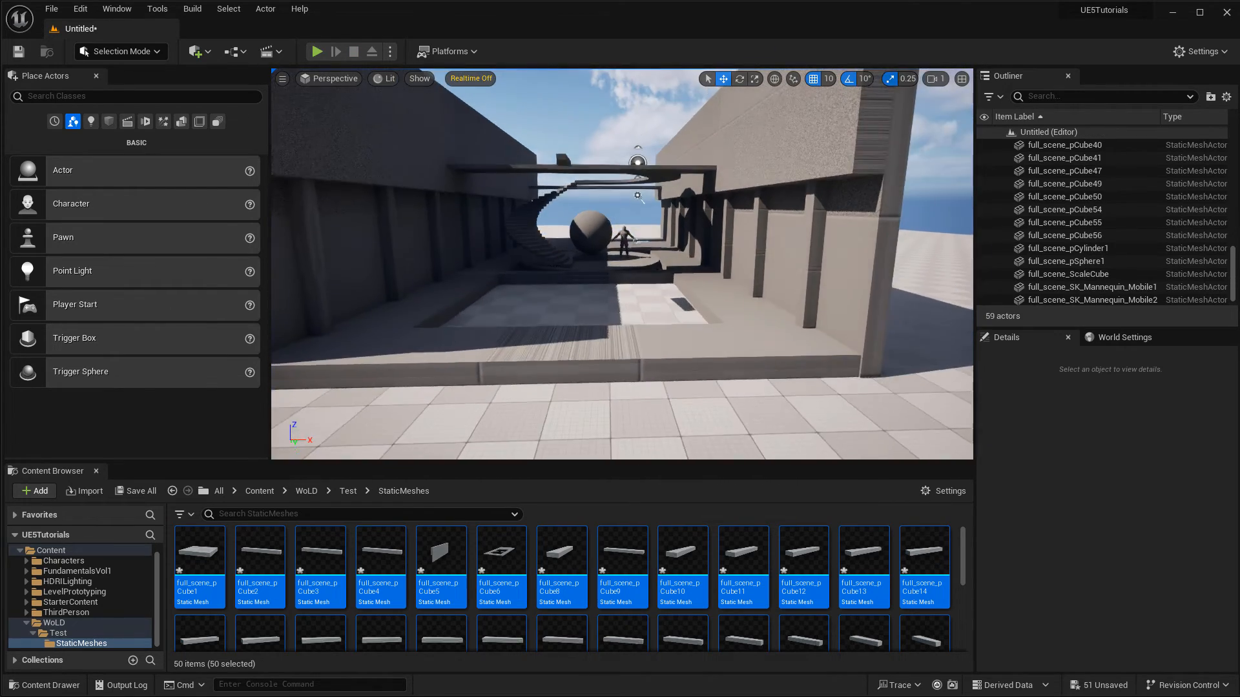
Select the curved overhead walkway above the sphere in the level.
key("w")
right_click_drag(506, 418, 494, 408)
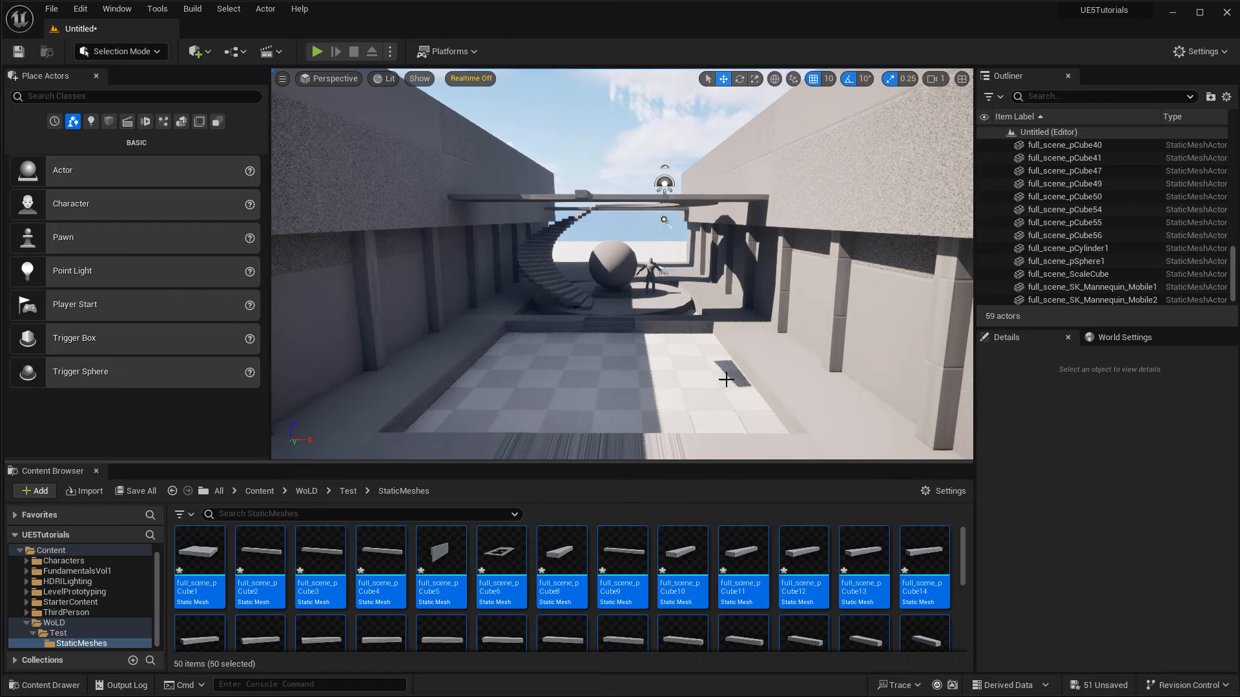
key("s")
right_click_drag(725, 380, 660, 362)
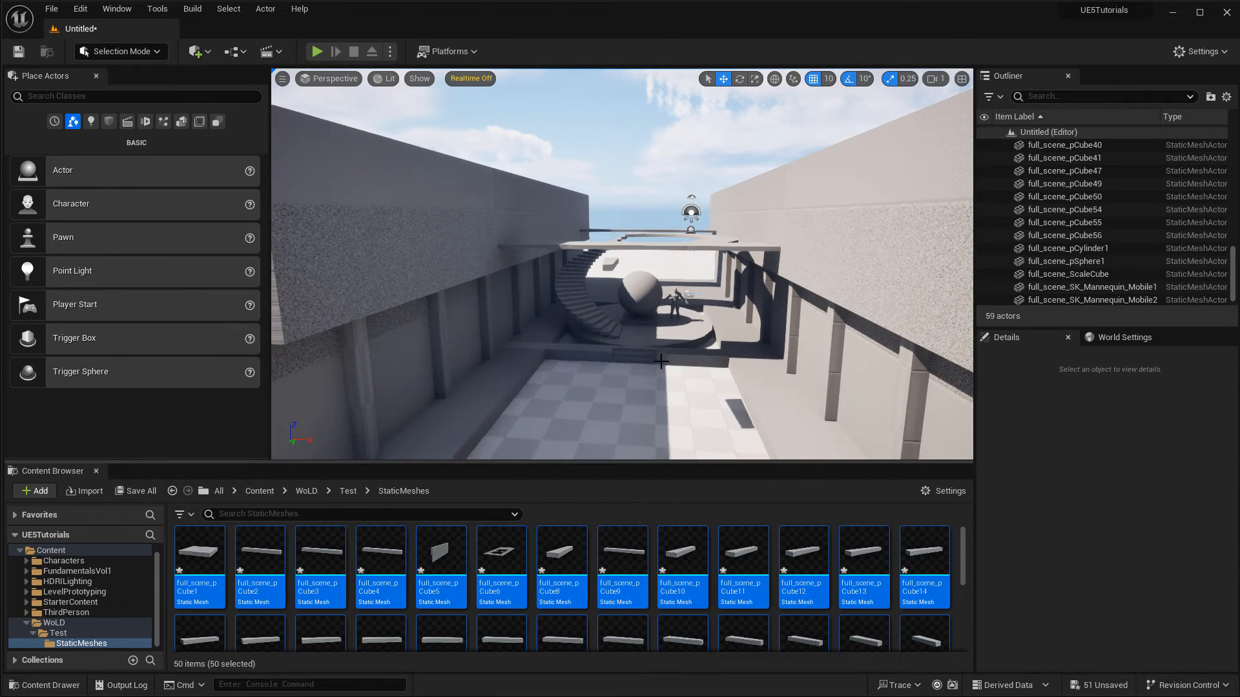
left_click(660, 362)
left_click(676, 248)
key("f")
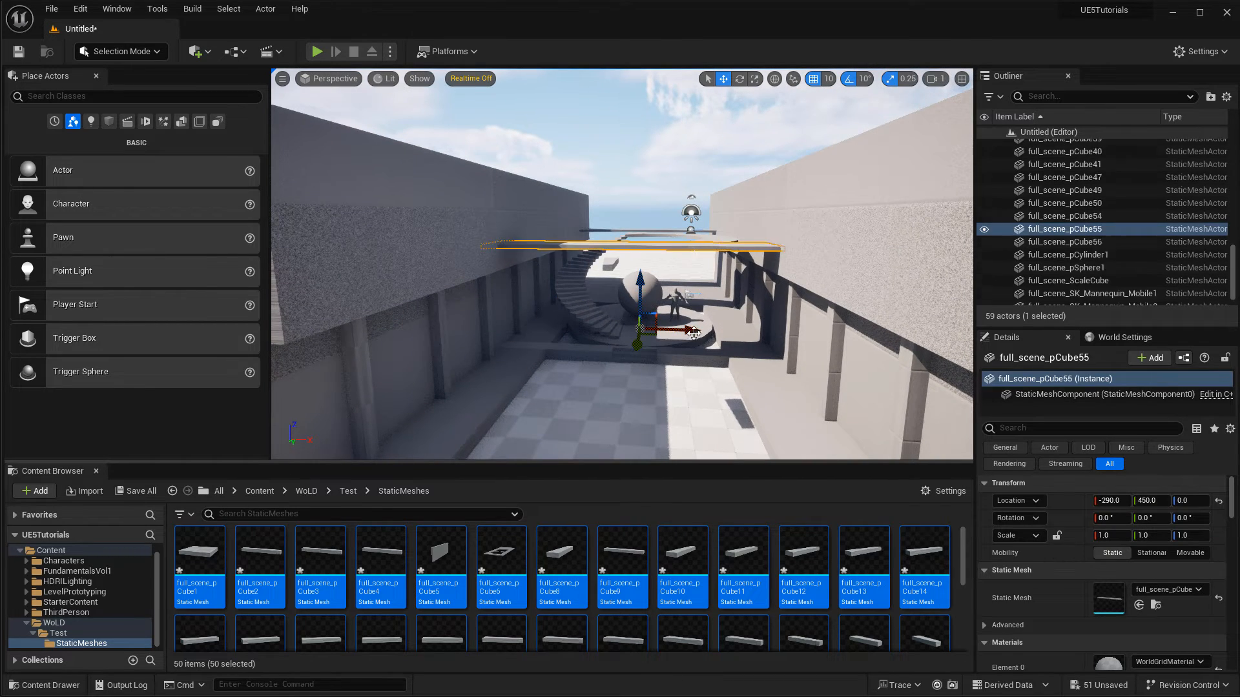
left_click(784, 321)
Open the full_scene_pCube36 static mesh in its own editor and dock the editor window beside the level.
scroll(713, 370, "down", 8)
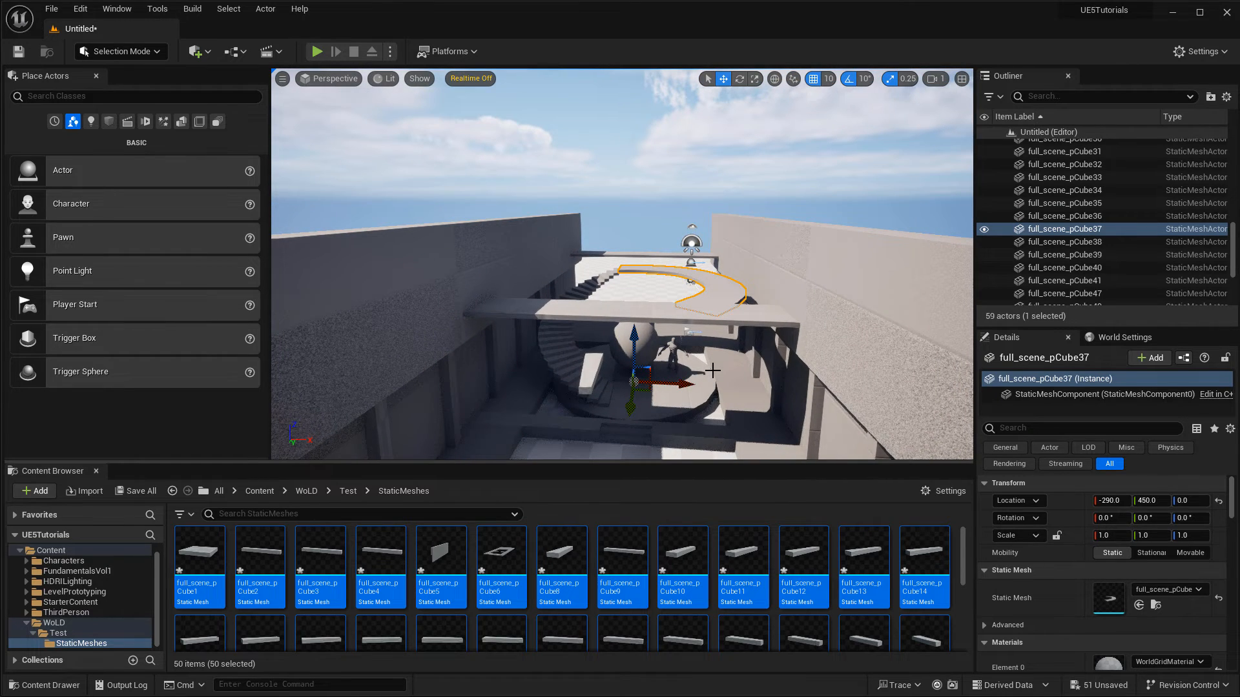
scroll(683, 601, "down", 2)
left_click(683, 616)
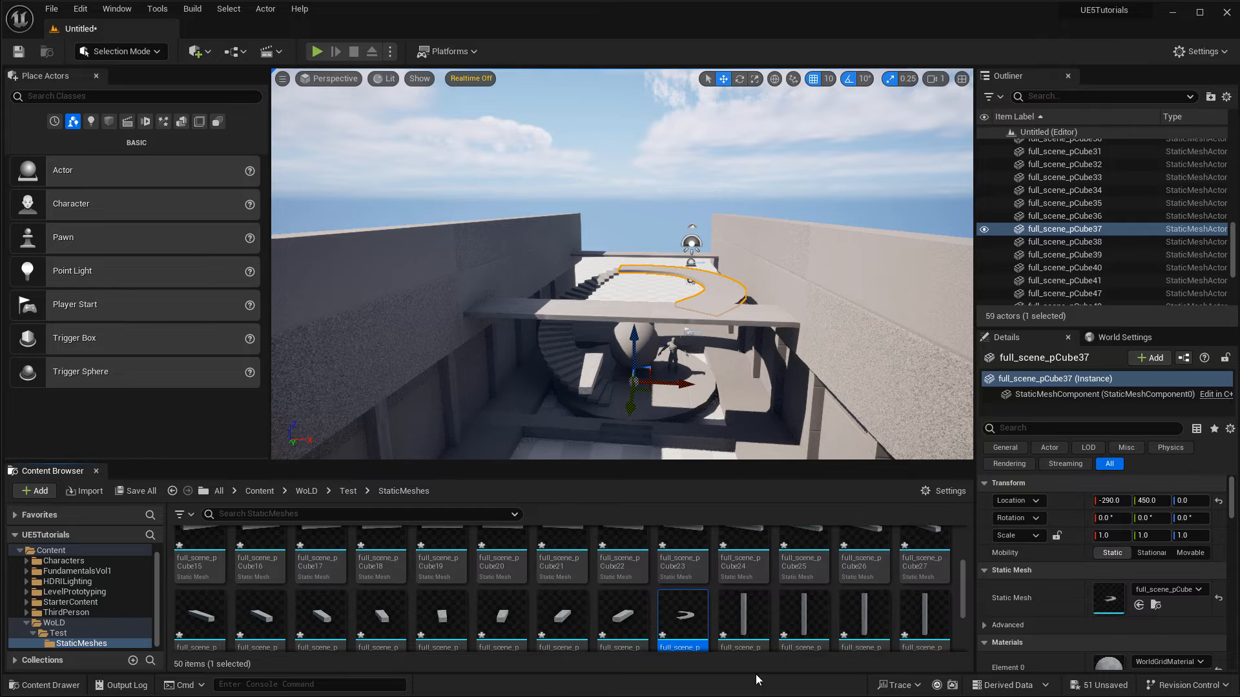
double_click(684, 617)
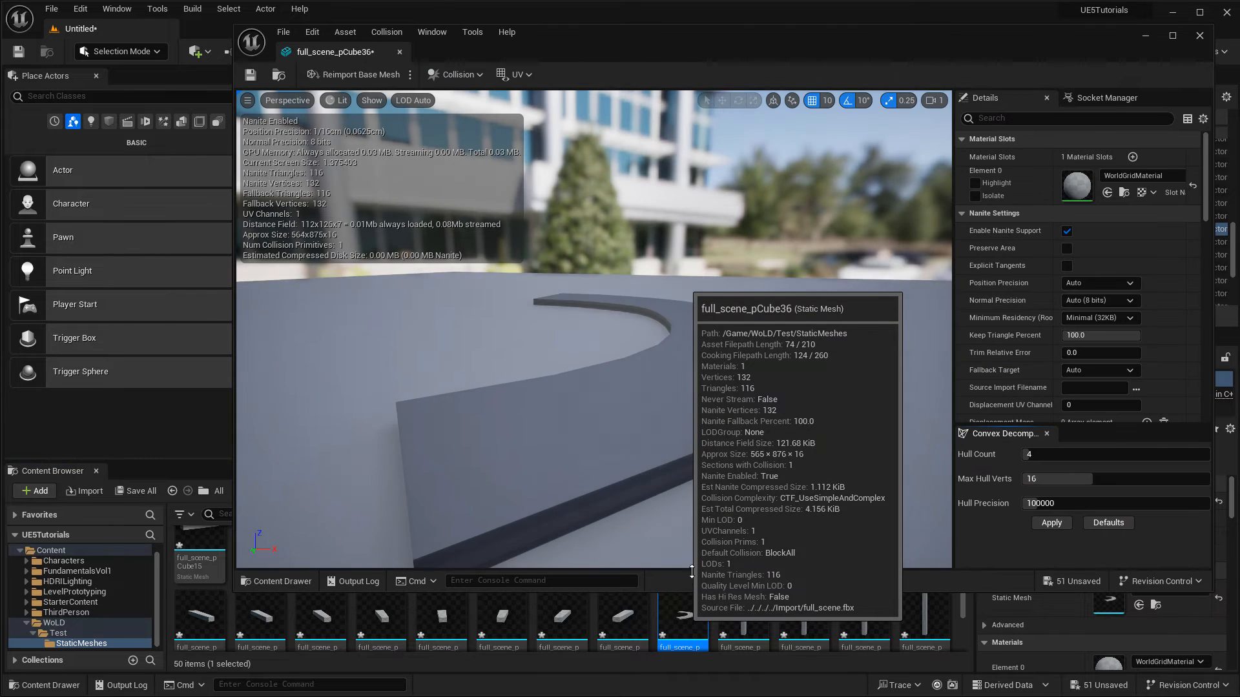
left_click_drag(266, 37, 239, 28)
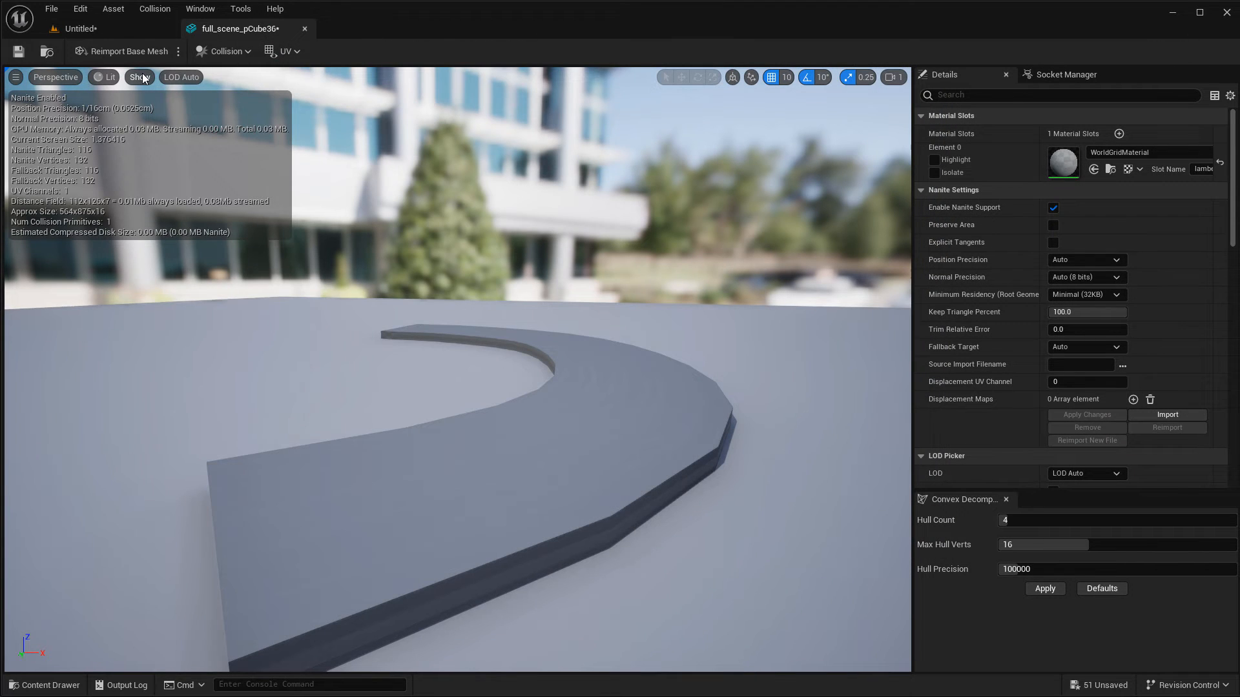
Show the Simple Collision of the curved walkway mesh and select its collision hull to examine the shape.
left_click(139, 77)
left_click(183, 276)
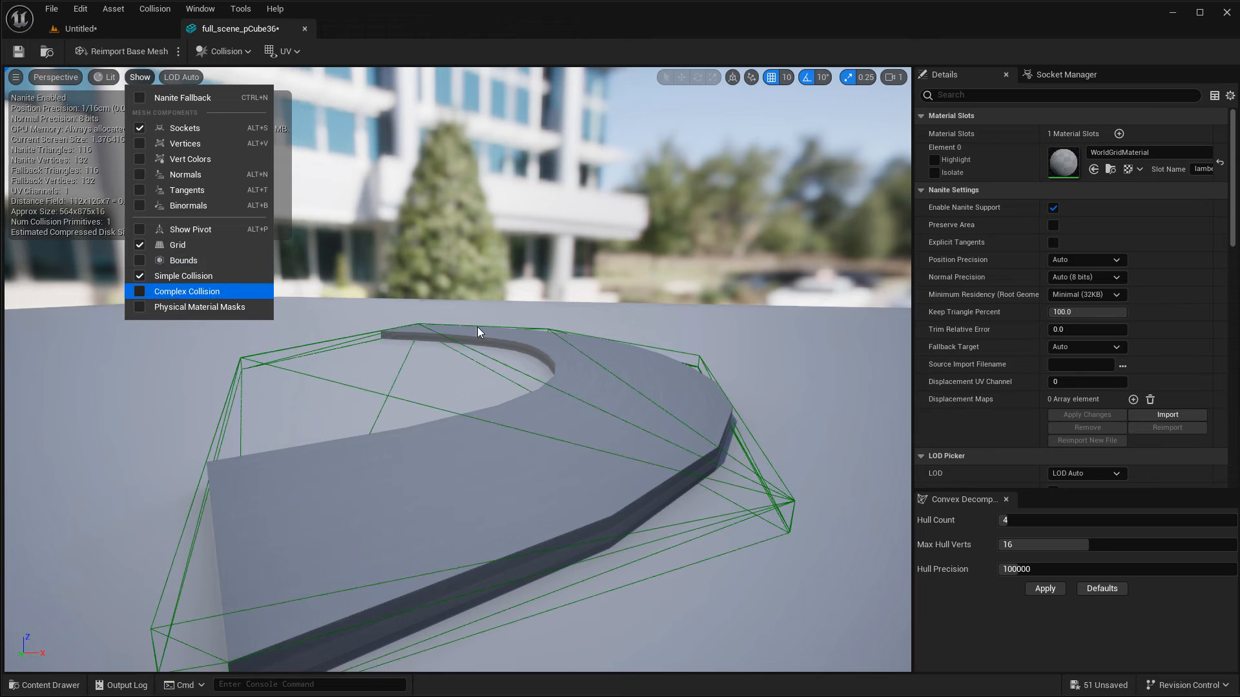
left_click_drag(387, 420, 529, 341)
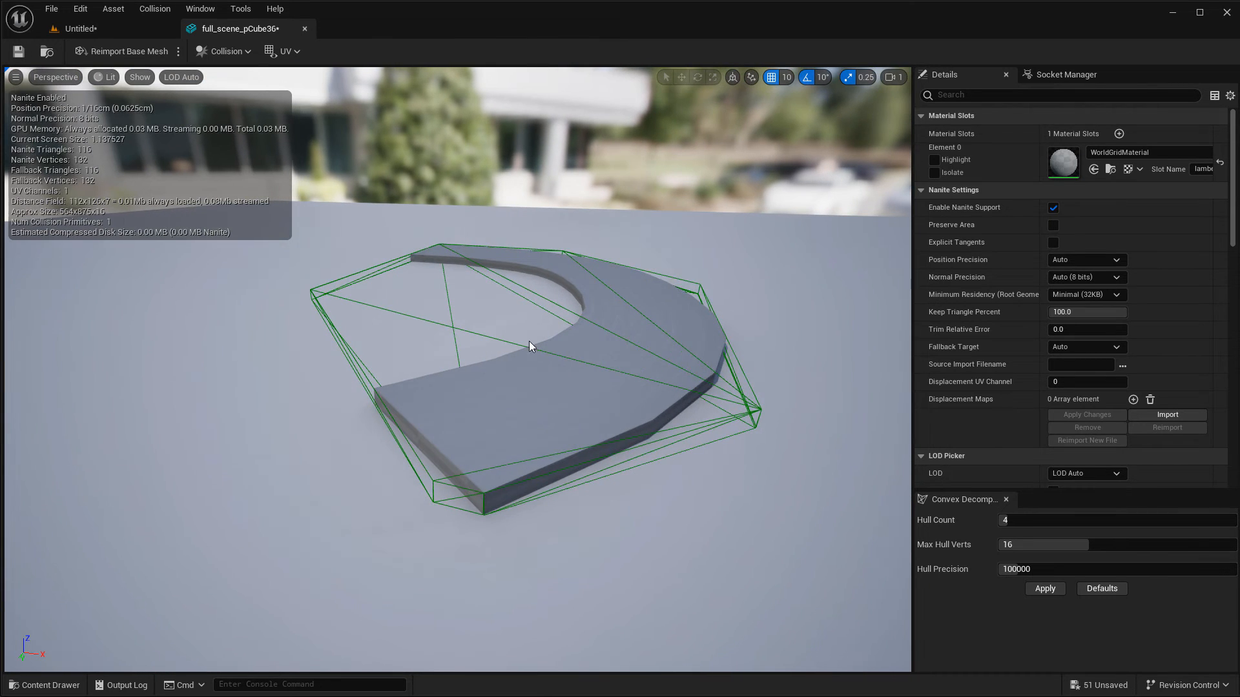
left_click(409, 315)
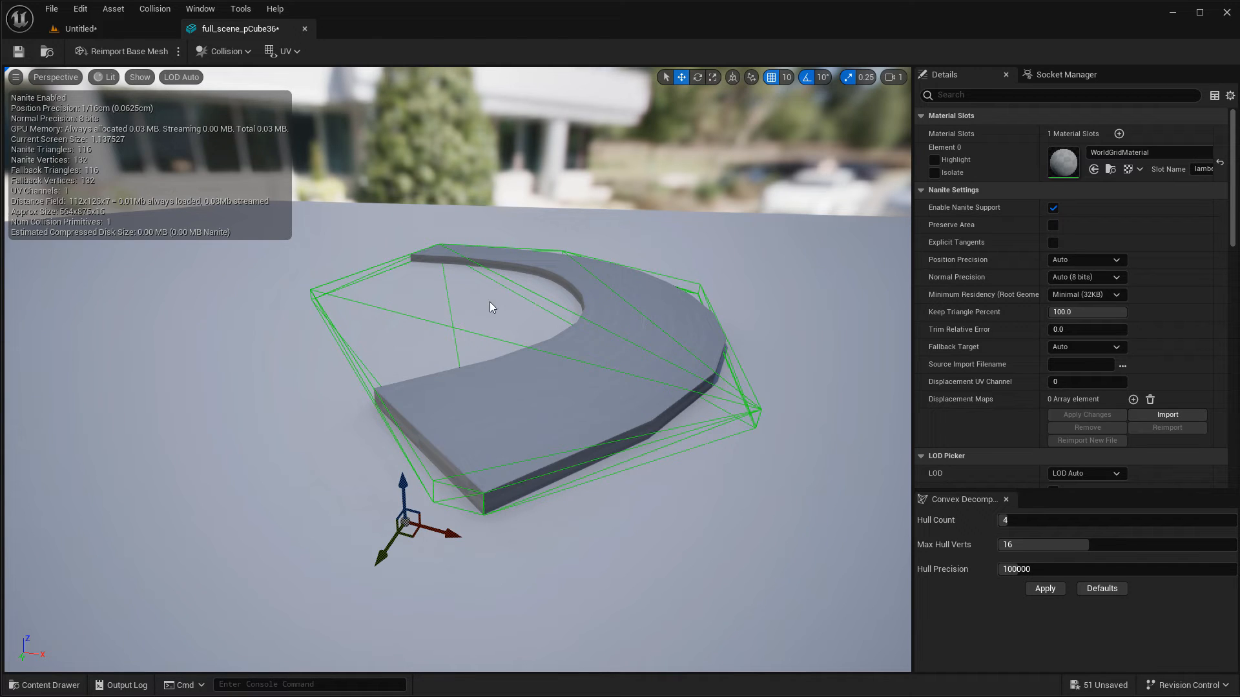
Review the collision options for the curved mesh, bring up the Auto Convex Collision settings and close the mesh editor.
left_click(158, 9)
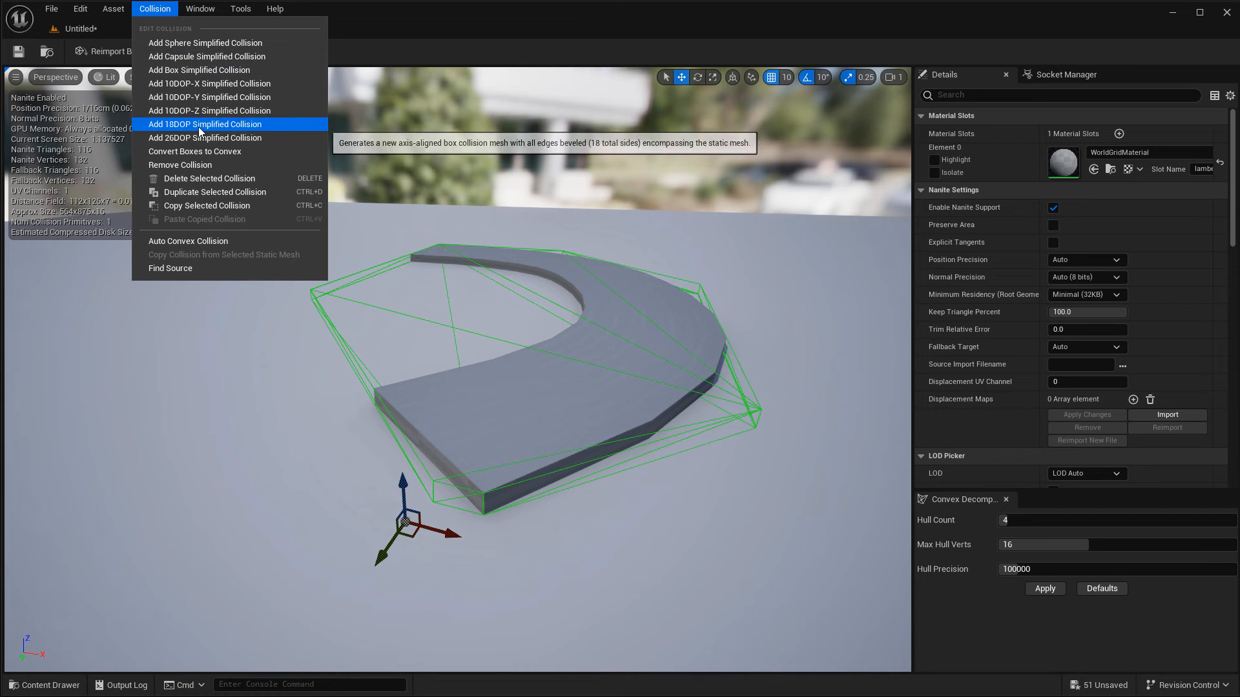
left_click(184, 242)
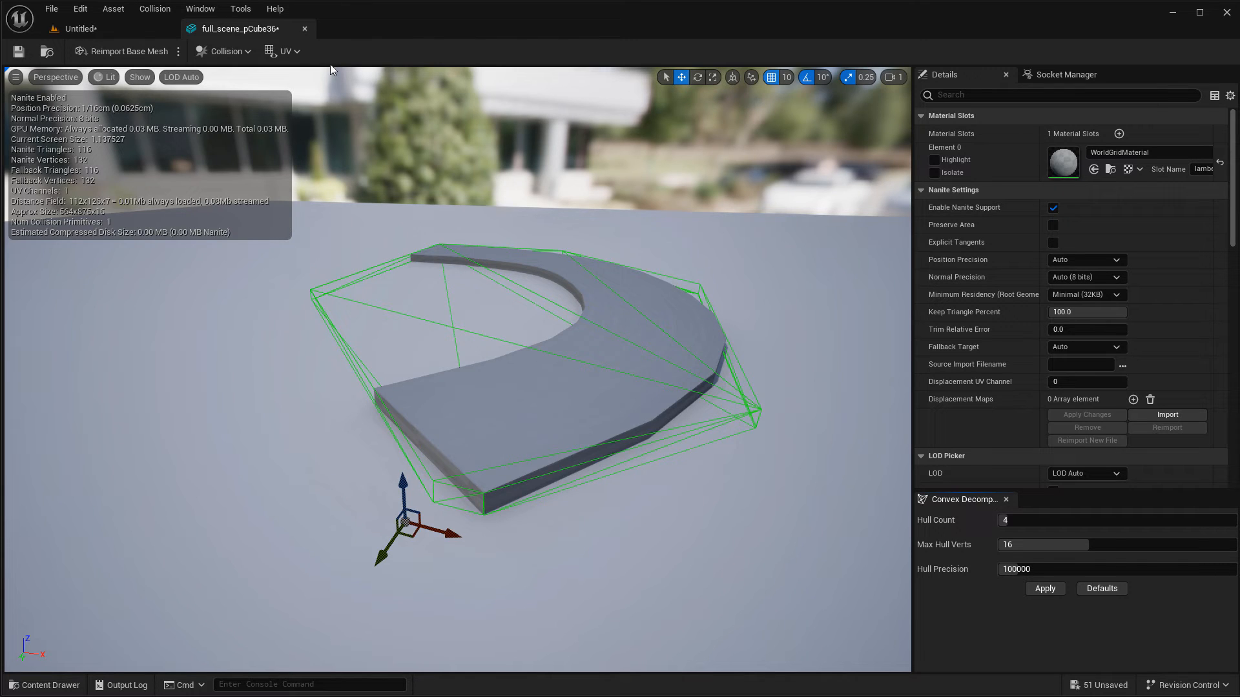
left_click(306, 29)
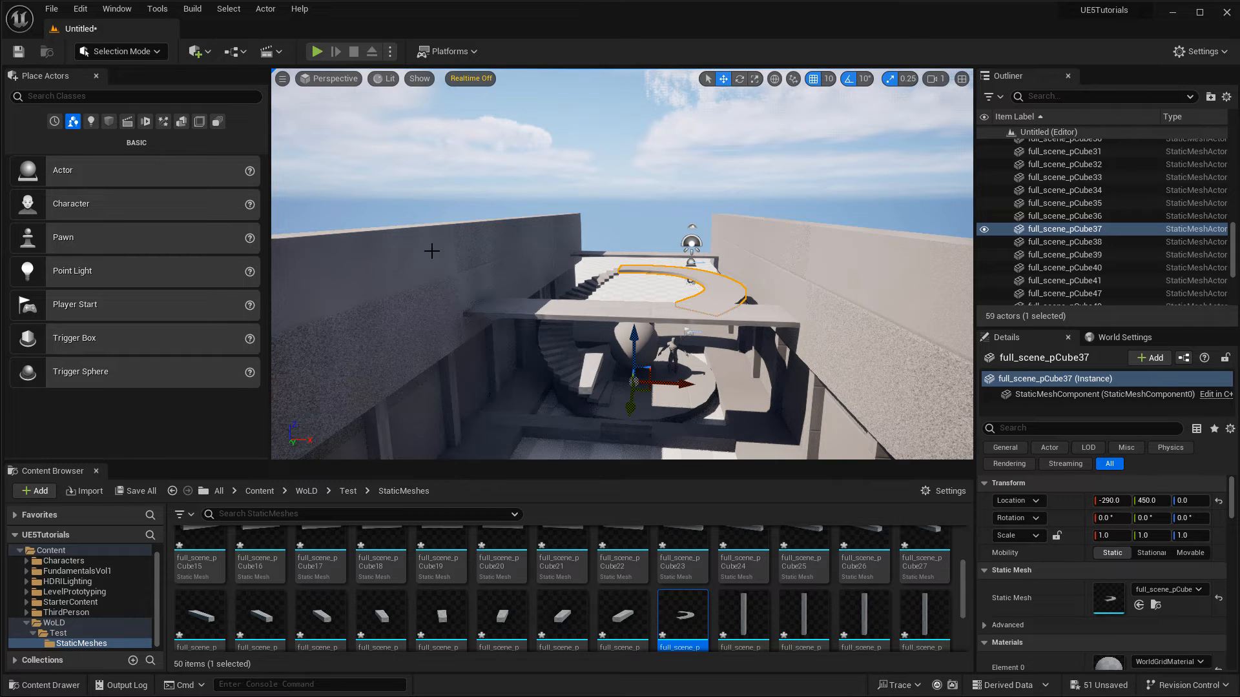
key("s")
mouse_move(432, 251)
right_mouse_down()
mouse_move(432, 233)
mouse_move(438, 252)
right_mouse_up()
key("e")
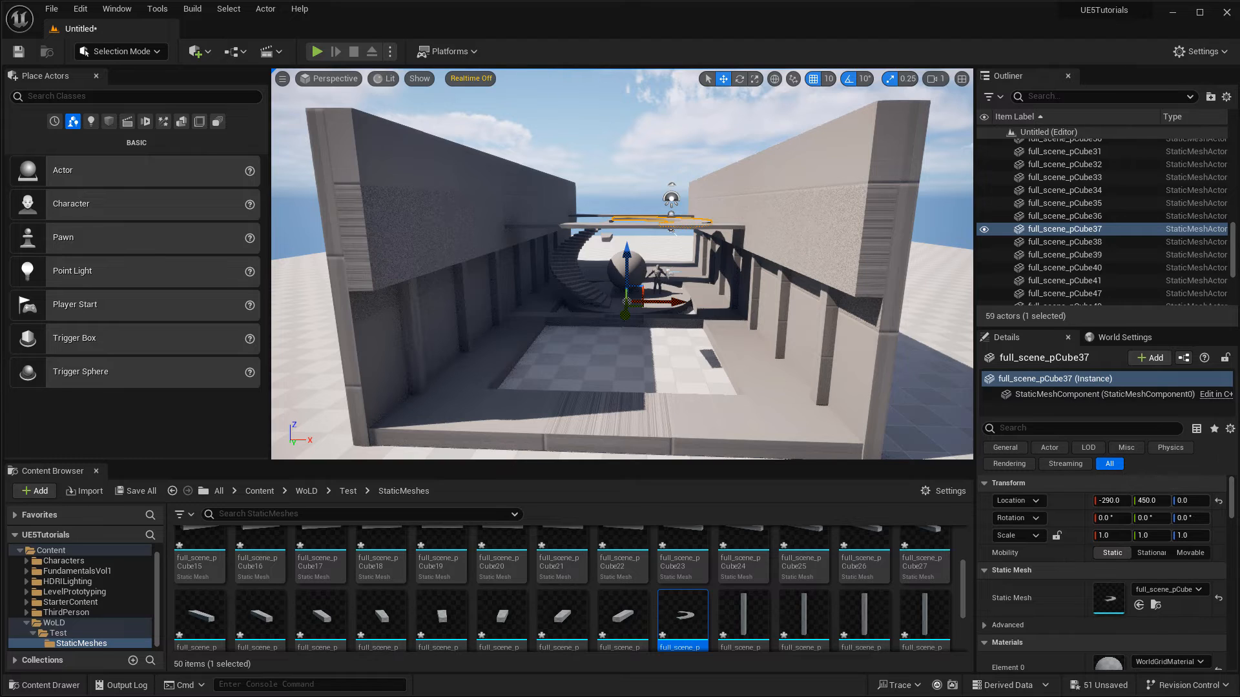
Select a wall pillar in the level, try moving it, undo the move and reselect a pillar.
key("Escape")
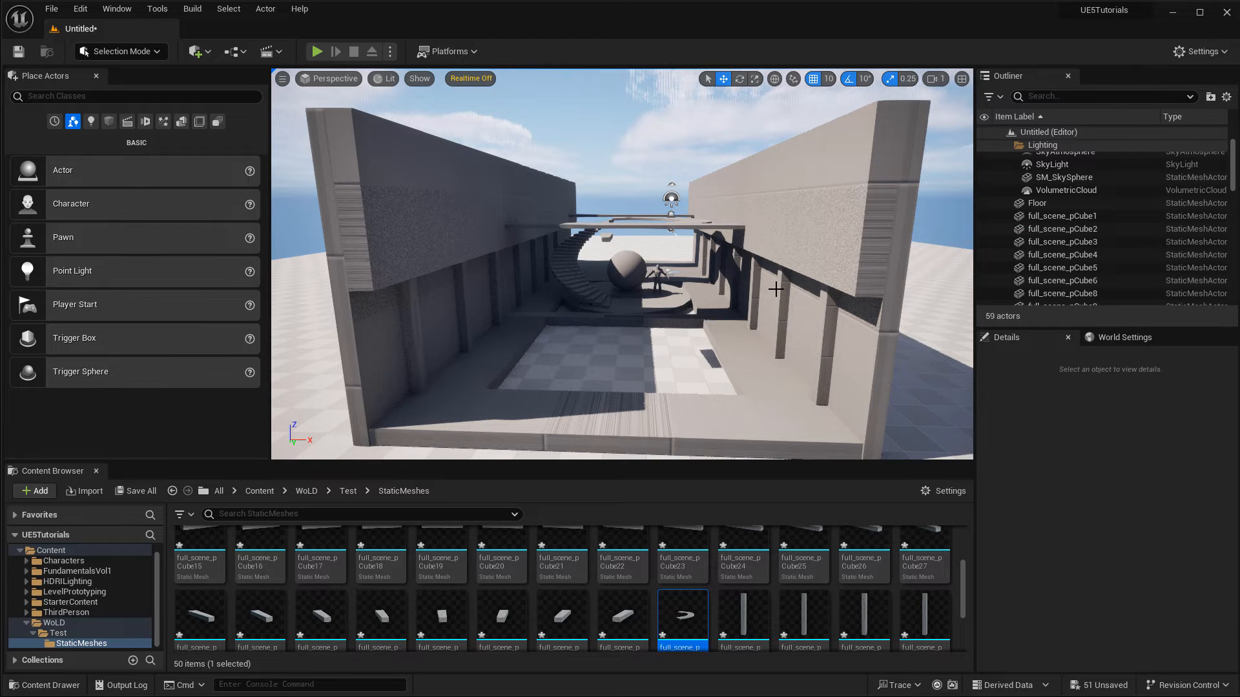
left_click(782, 330)
right_click_drag(782, 331, 776, 322)
mouse_move(684, 321)
left_mouse_down()
mouse_move(700, 322)
mouse_move(684, 321)
left_mouse_up()
key("ctrl+z")
key("w")
right_click_drag(764, 376, 735, 323)
key("ctrl+z")
left_click(763, 376)
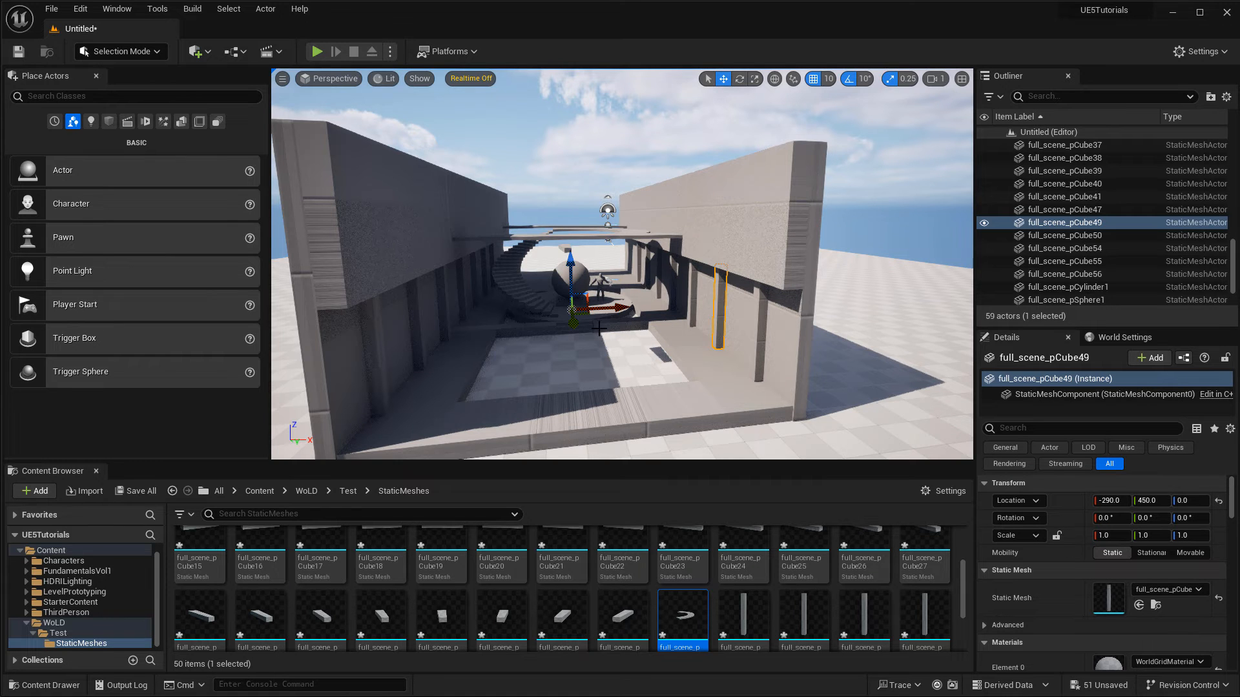
Examine the neighbouring wall pillars up close, picking a second one, and clear the selection.
mouse_move(600, 328)
right_mouse_down()
mouse_move(613, 339)
mouse_move(604, 332)
right_mouse_up()
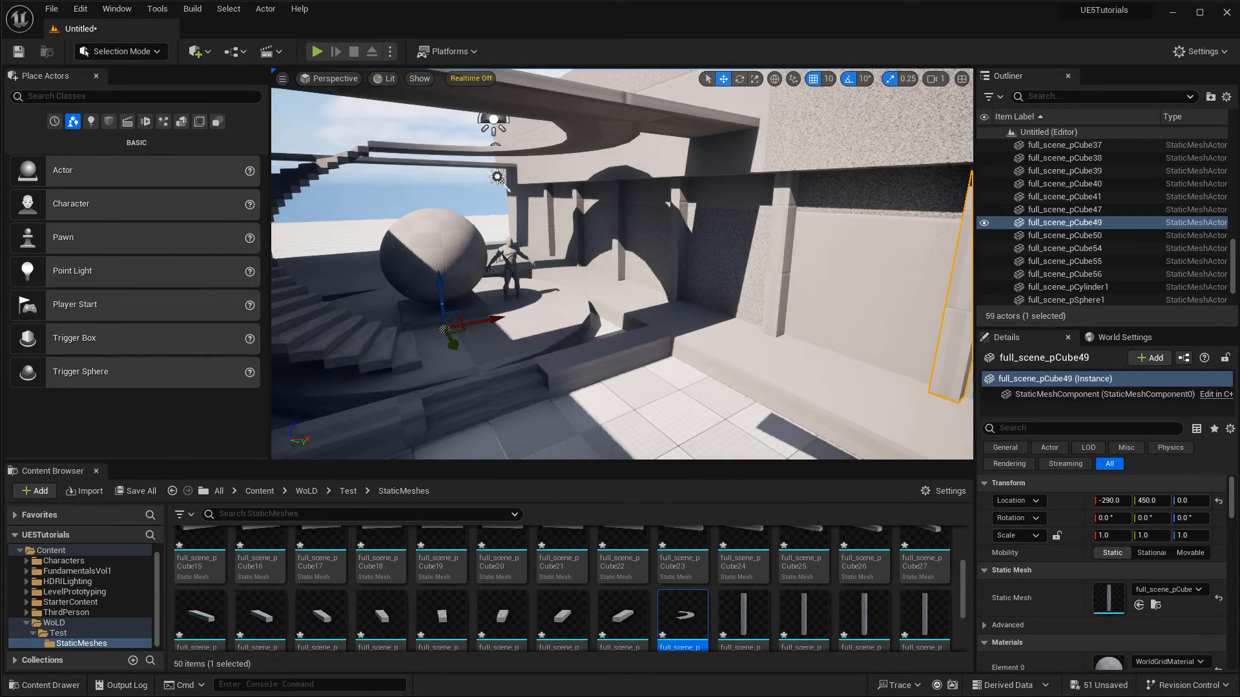
right_click_drag(753, 354, 660, 299)
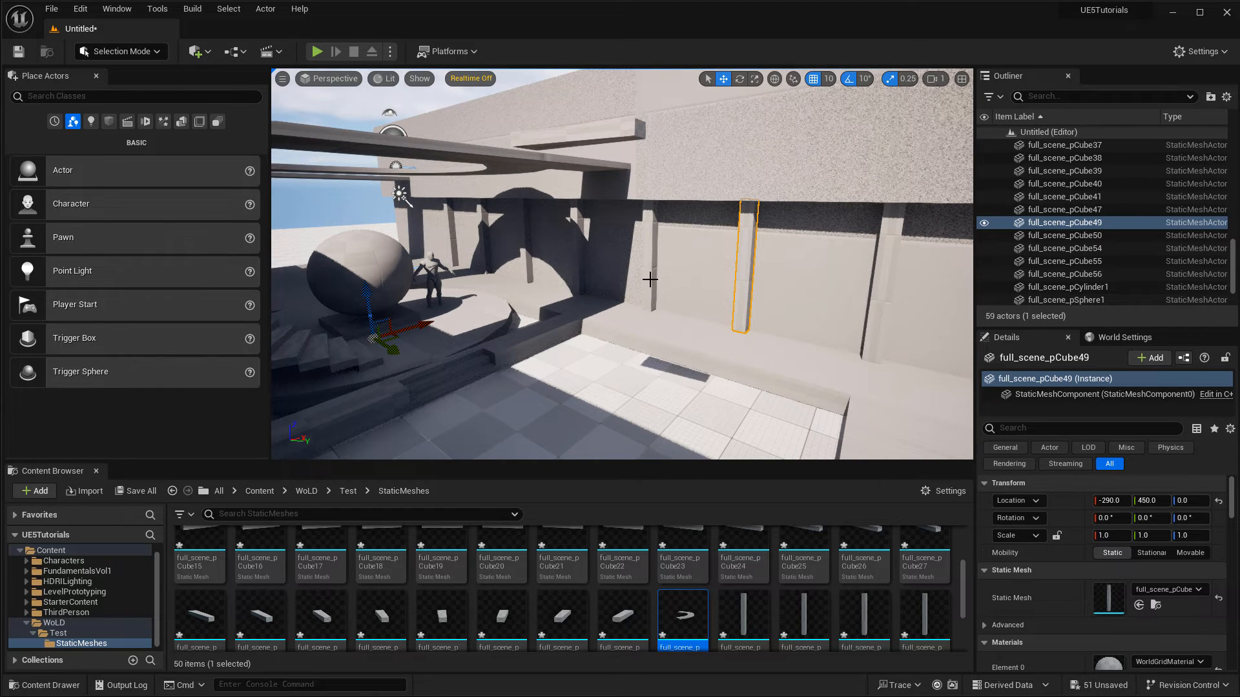
left_click(650, 279)
left_click_drag(399, 353, 376, 304, "alt")
key("Delete")
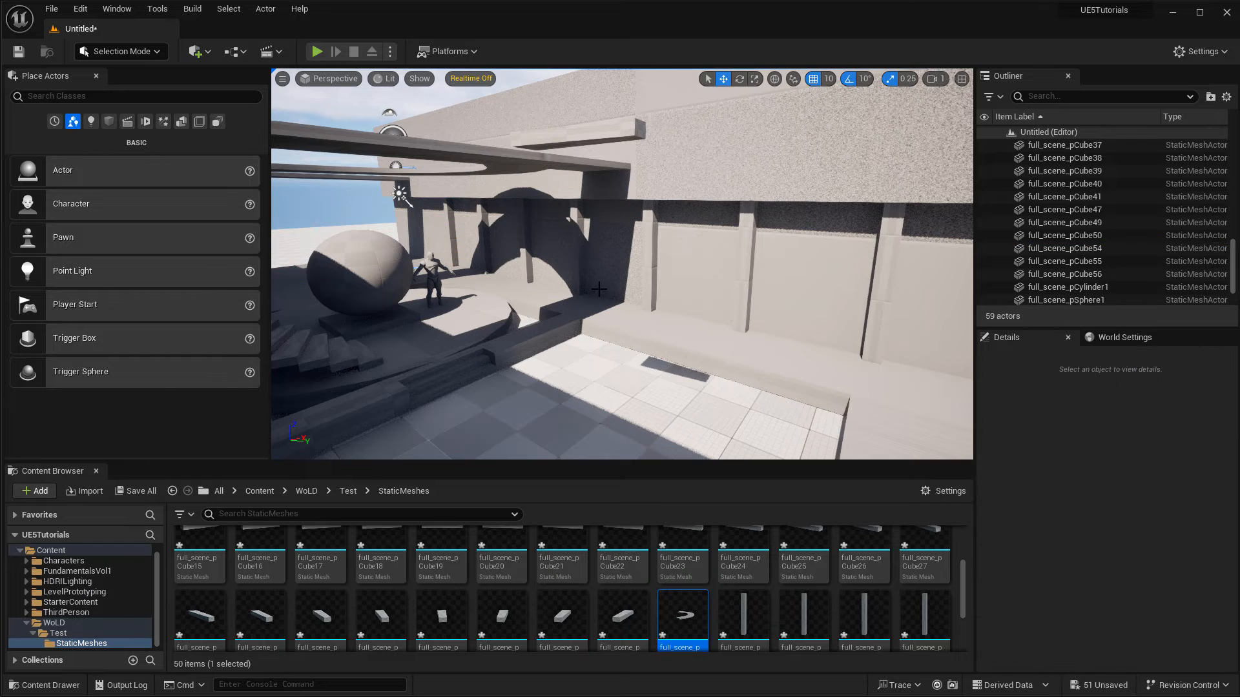
right_click_drag(445, 297, 407, 294)
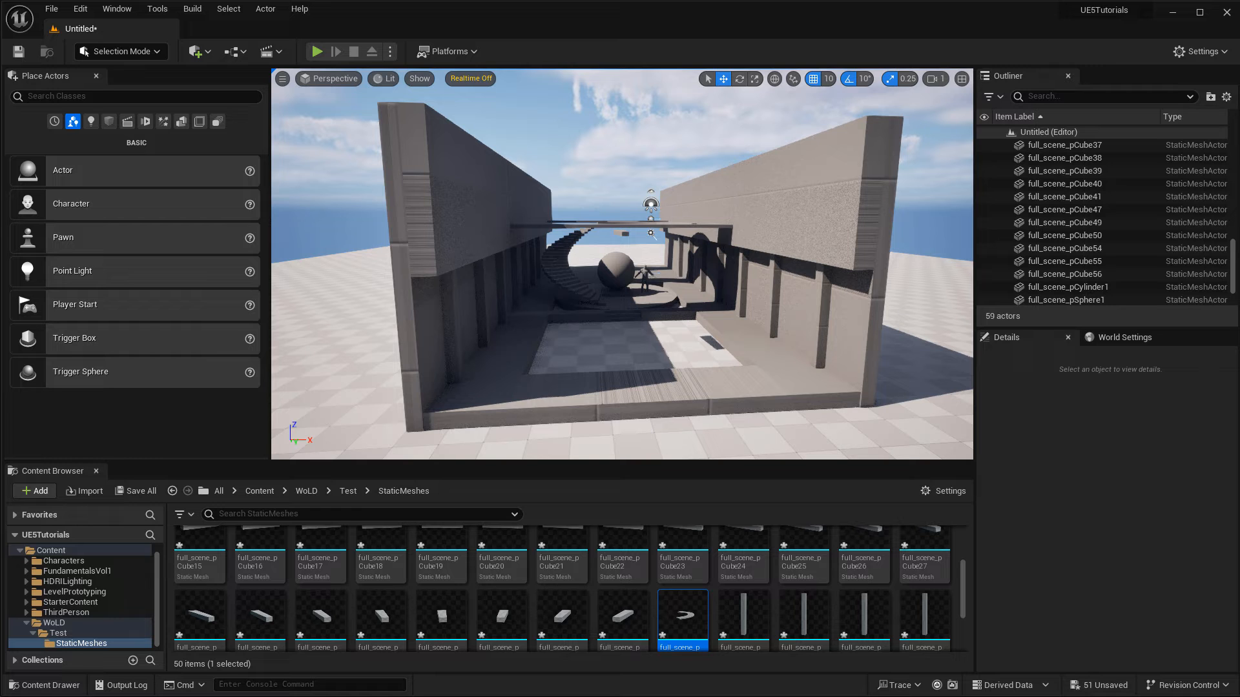
Select individual treads along the spiral staircase one after another to check that each is a separate mesh.
key("w")
right_click_drag(489, 337, 488, 337)
left_click(485, 280)
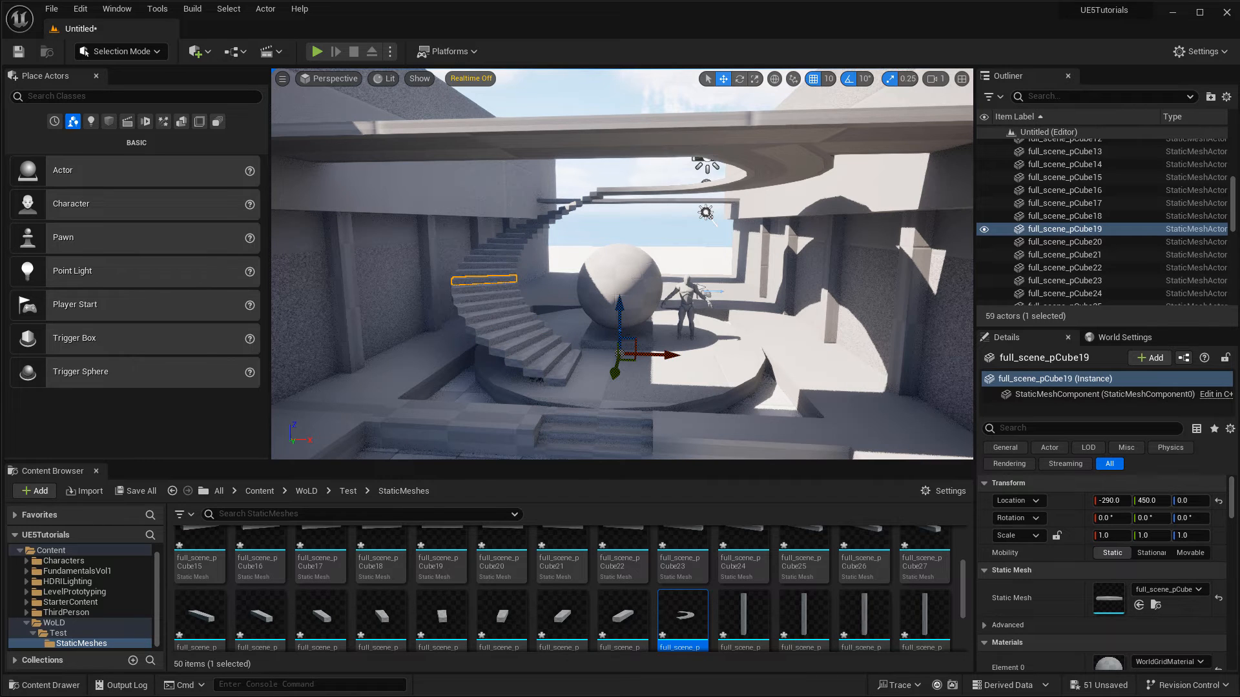
left_click(499, 296)
left_click(511, 317)
left_click(533, 351)
left_click(562, 363)
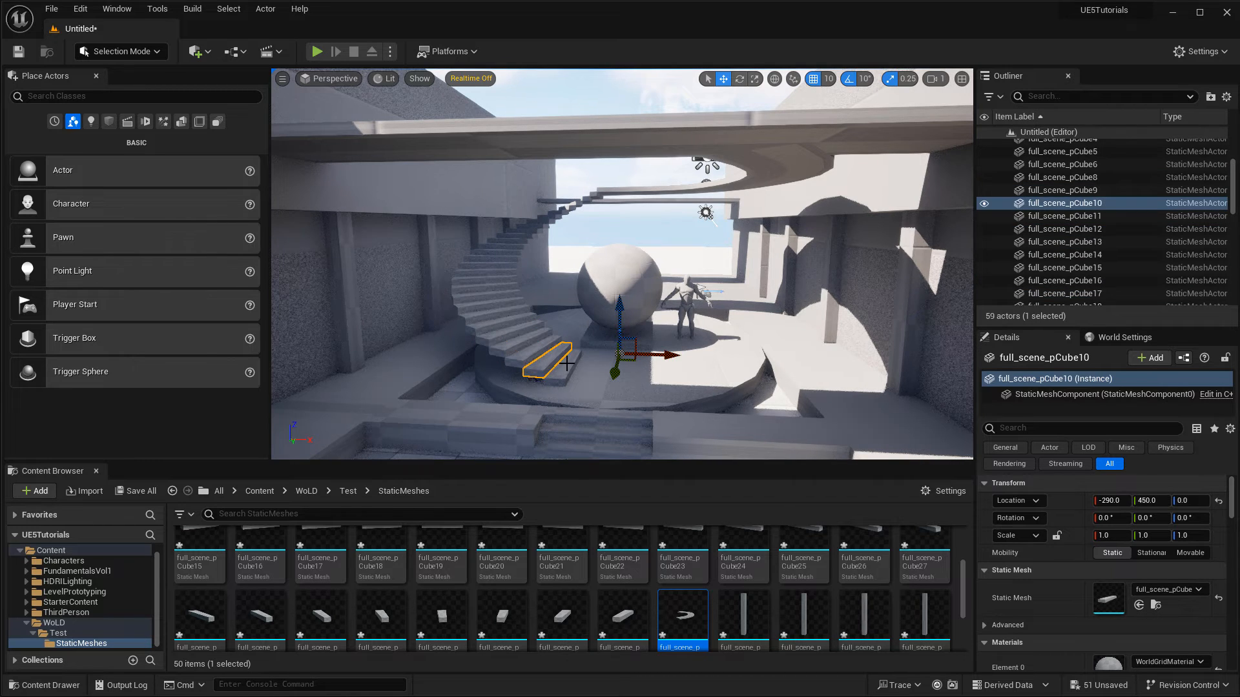
left_click(561, 367)
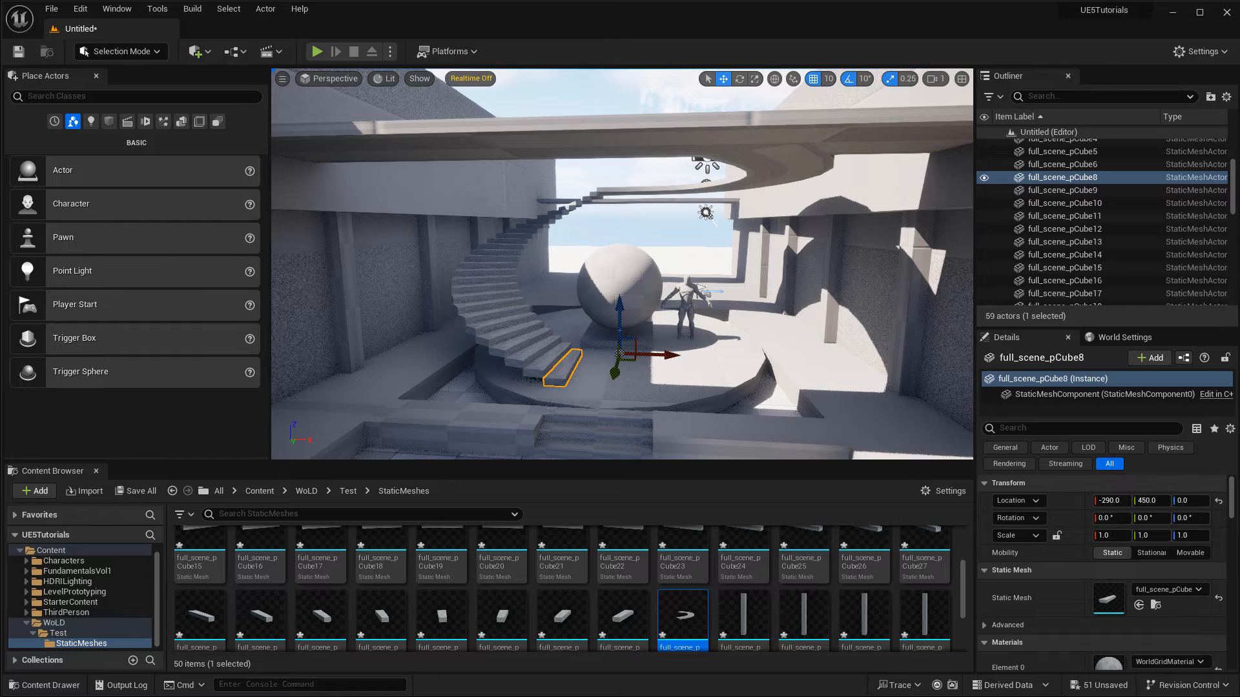
left_click(545, 353)
left_click(517, 337)
left_click(501, 312)
left_click(487, 266)
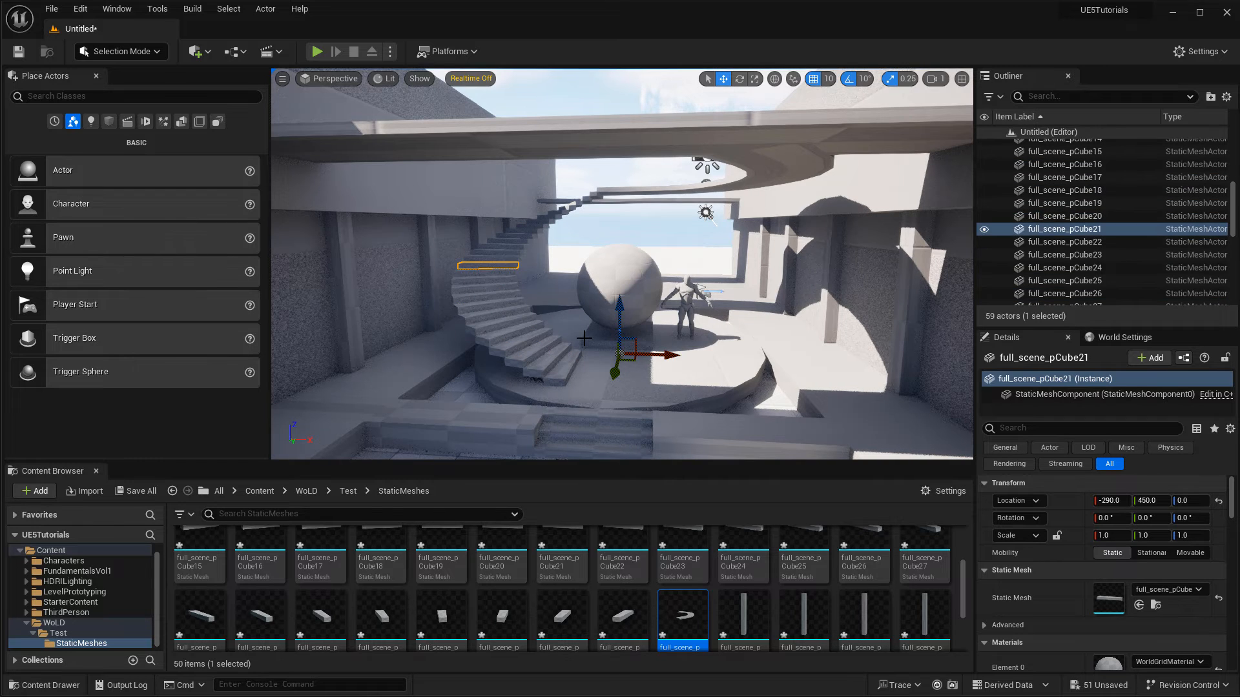
left_click(560, 366)
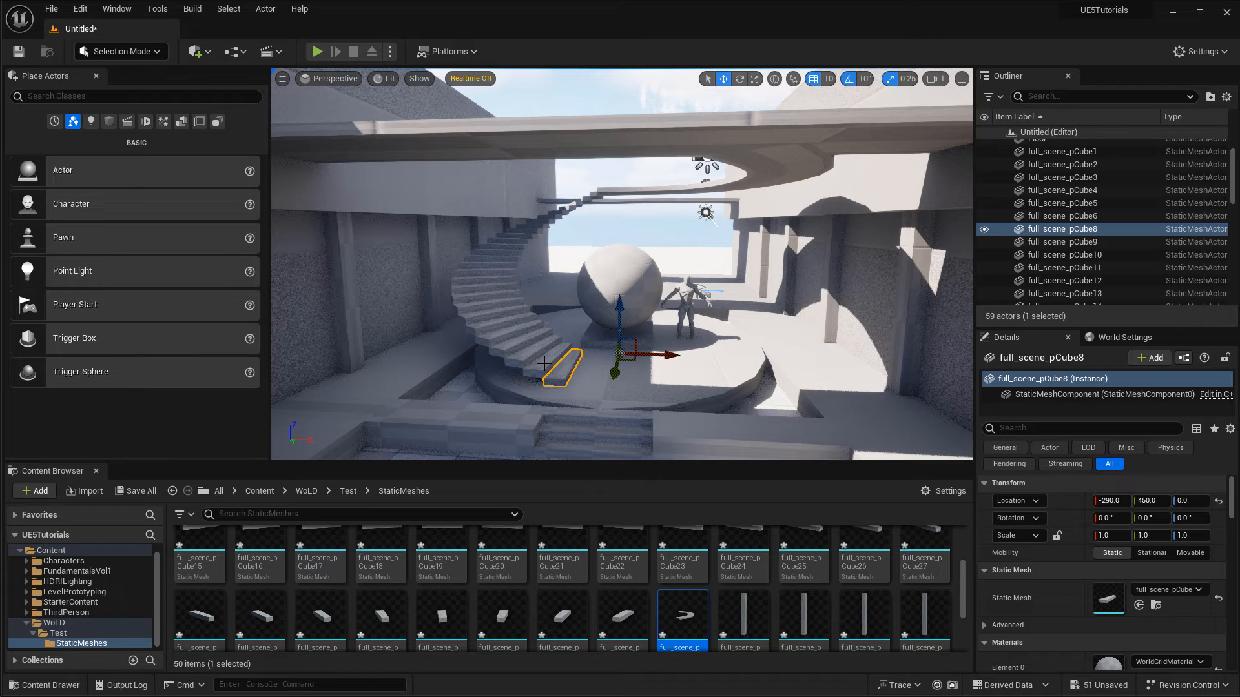
Inspect the side walls and pillars as separate meshes, selecting a pillar and the wall behind it.
left_click(442, 197)
scroll(579, 241, "down", 4)
right_click_drag(579, 241, 536, 255)
right_click_drag(591, 293, 590, 294)
left_click_drag(714, 299, 633, 287)
key("ctrl+z")
right_click_drag(622, 290, 762, 222)
left_click(822, 304)
left_click(770, 284)
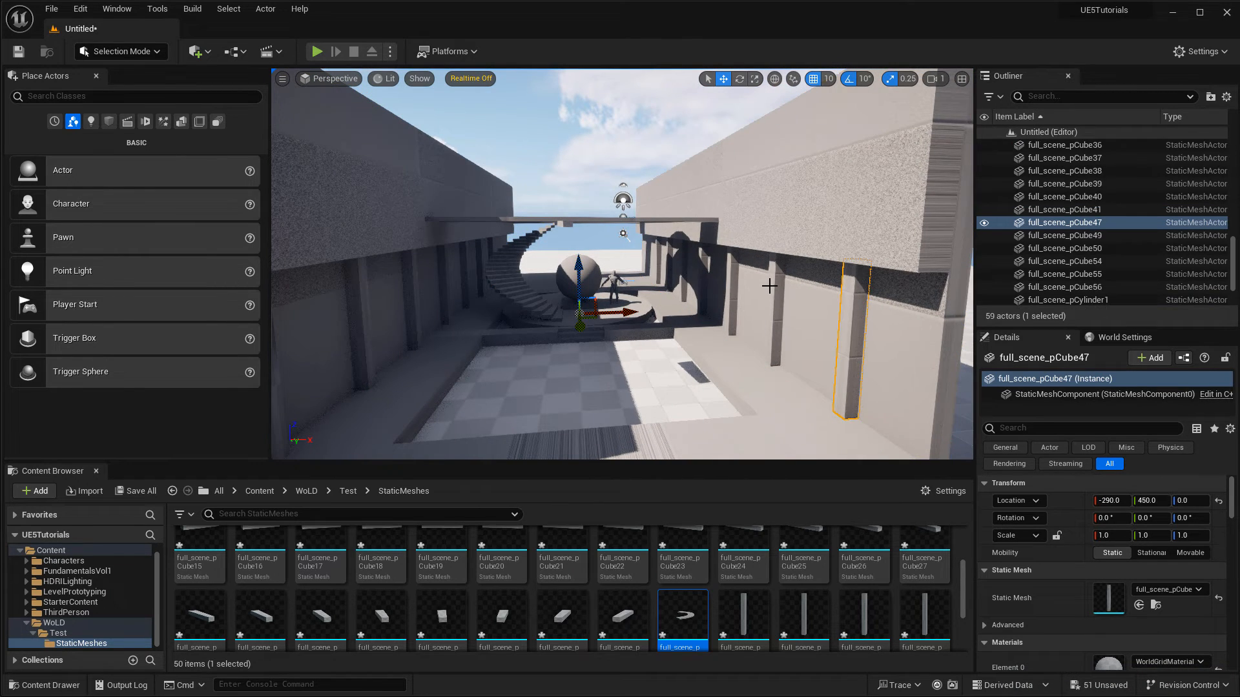
left_click(841, 285)
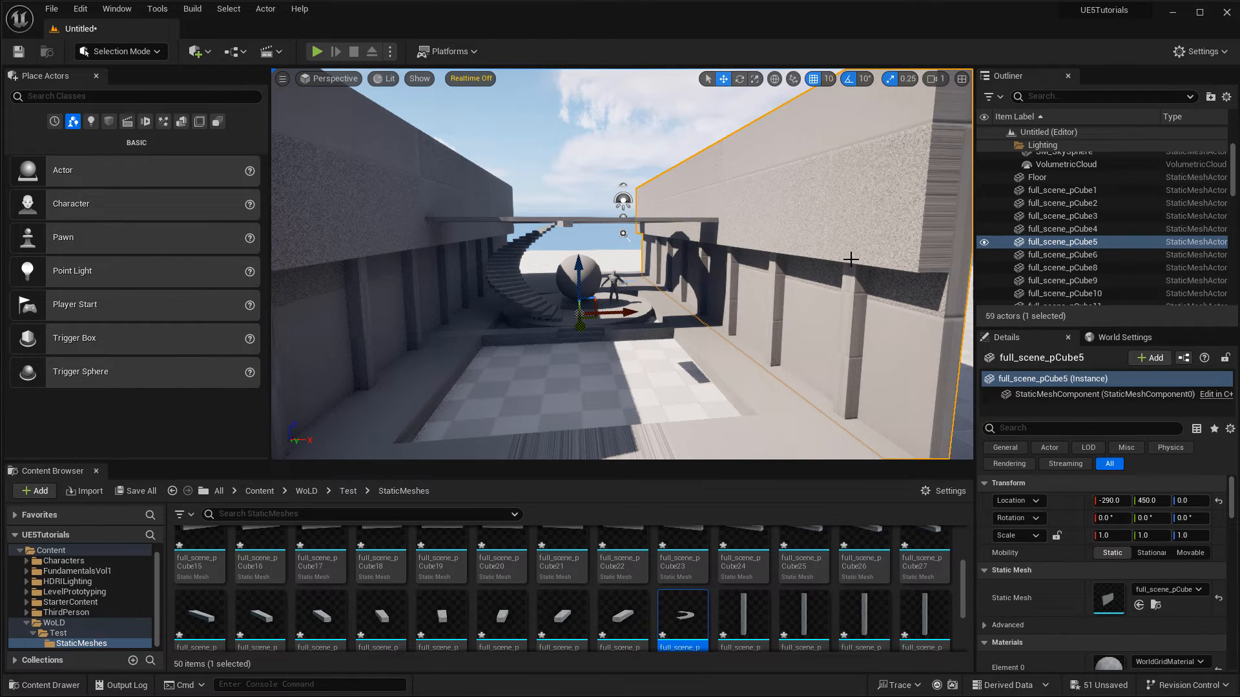
Delete all full_scene actors, from full_scene_pCube1 to full_scene_SK_Mannequin_Mobile2, from the level.
left_click(1062, 190)
scroll(1056, 275, "down", 15)
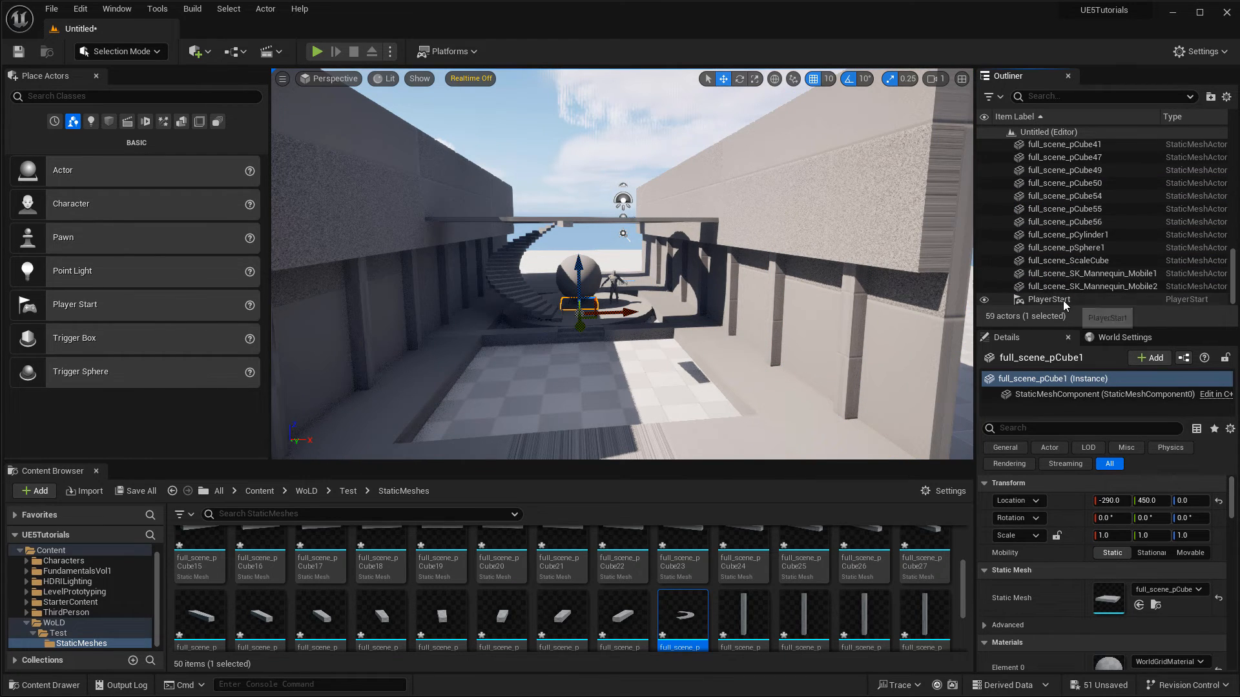
left_click(1085, 286, "shift")
key("Delete")
Delete every imported static mesh asset in the StaticMeshes folder and confirm the deletion.
left_click(441, 559)
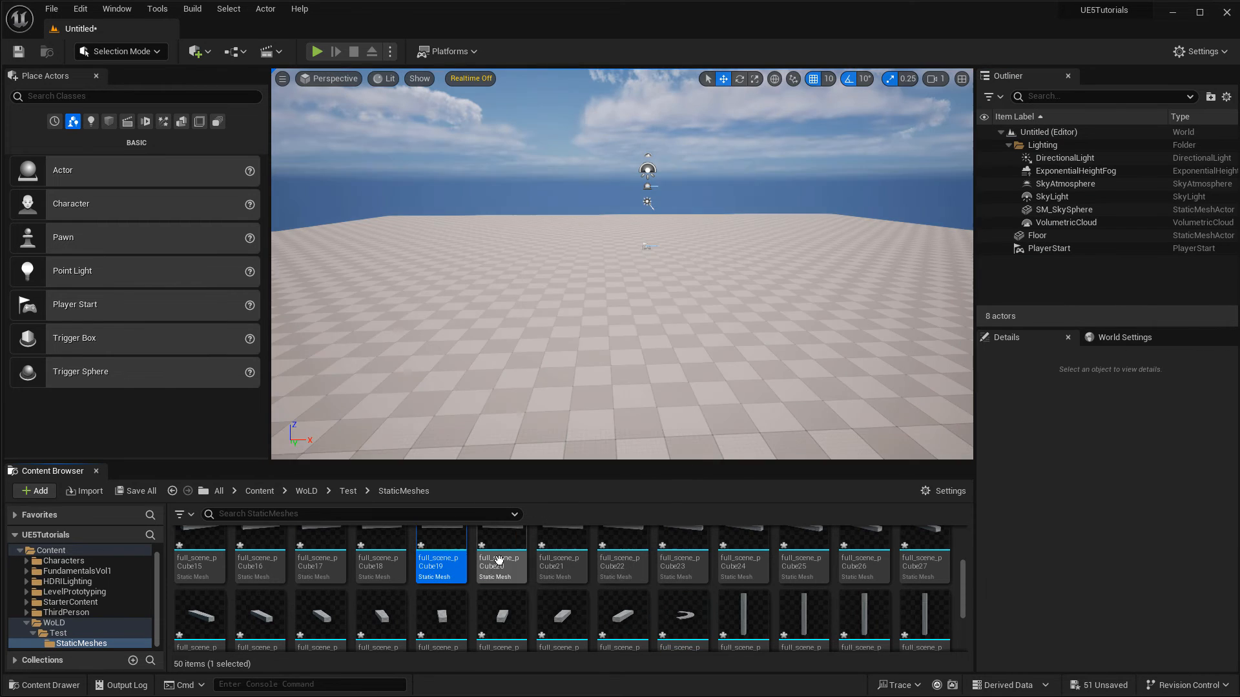
key("ctrl+a")
key("Delete")
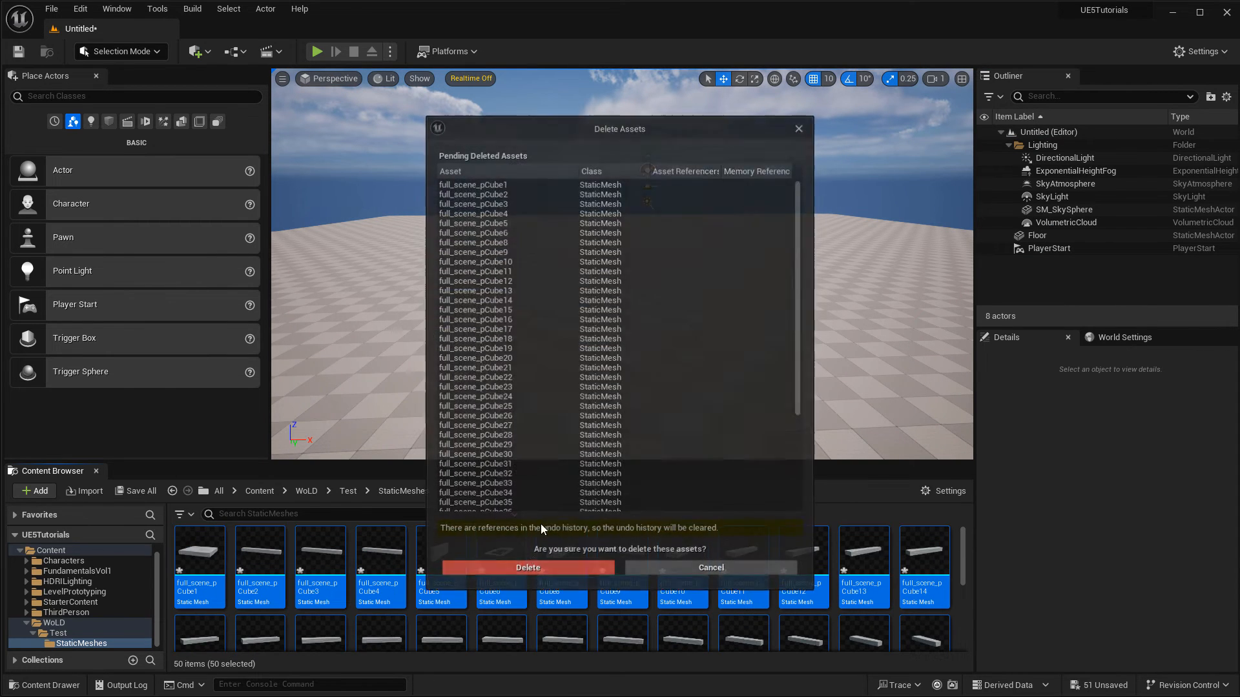
left_click(544, 566)
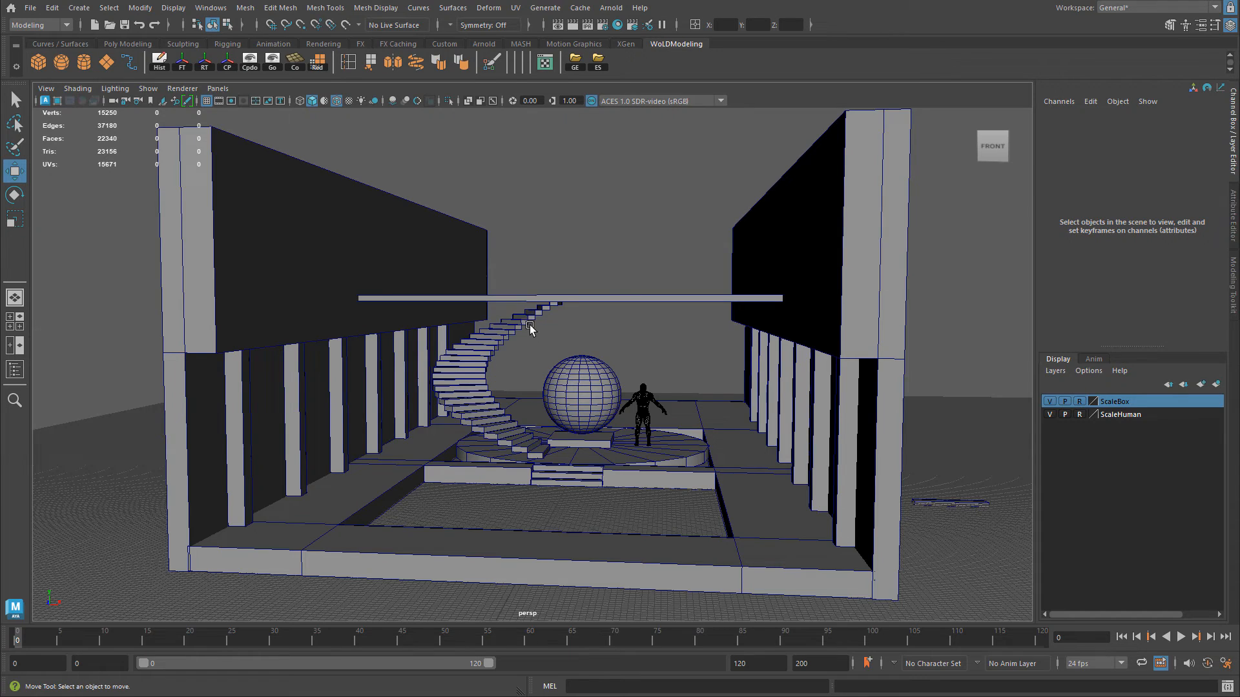
Switch to Maya, select all the spiral staircase treads, combine them into one mesh and deselect it.
left_click(531, 328)
right_click(538, 368)
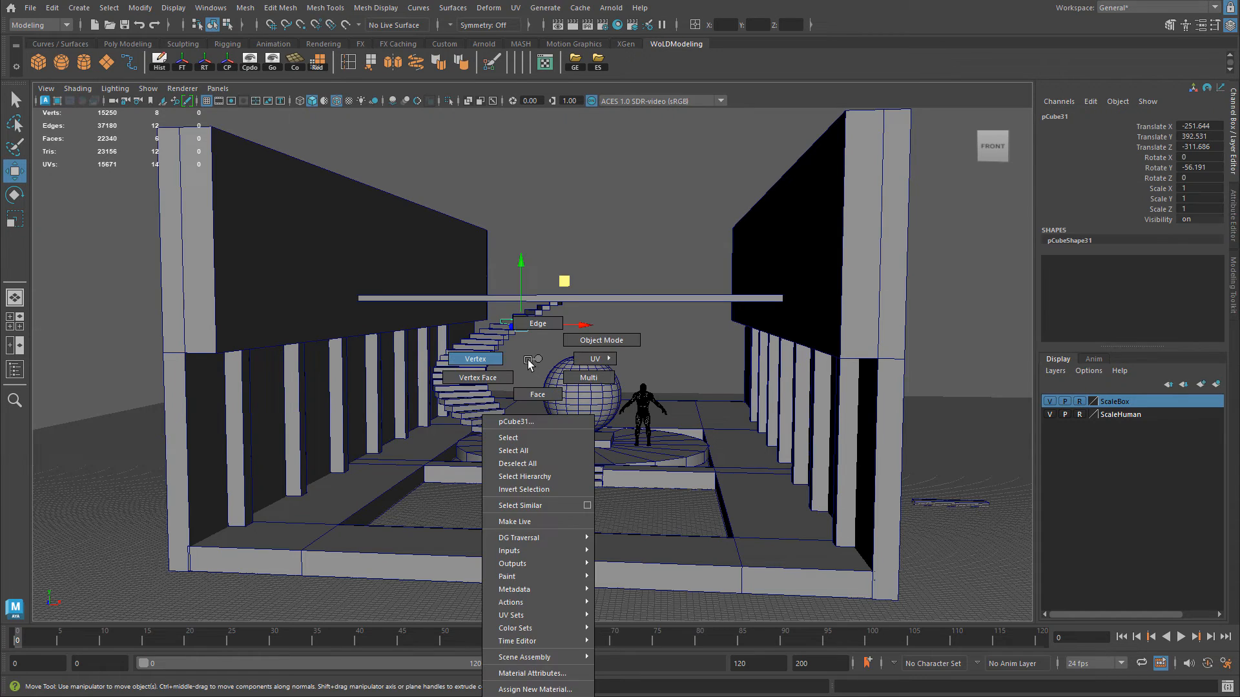
left_click_drag(538, 368, 578, 479, "alt")
left_click_drag(720, 430, 627, 329, "alt")
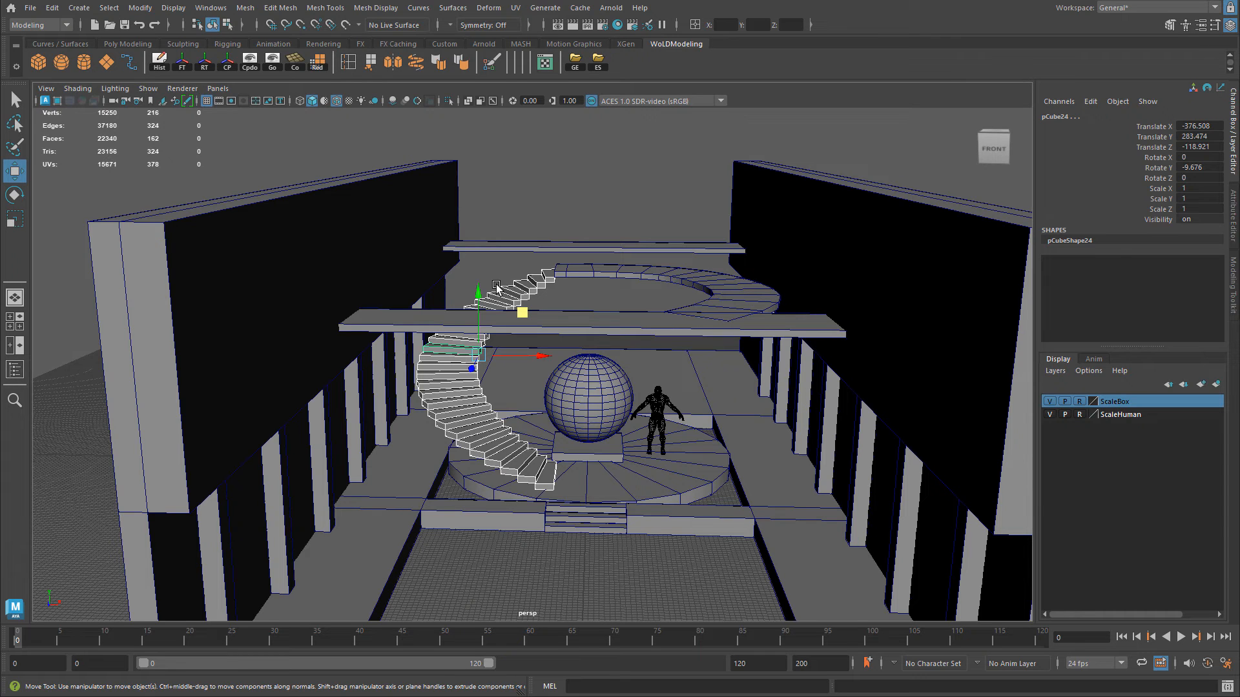
left_click(245, 8)
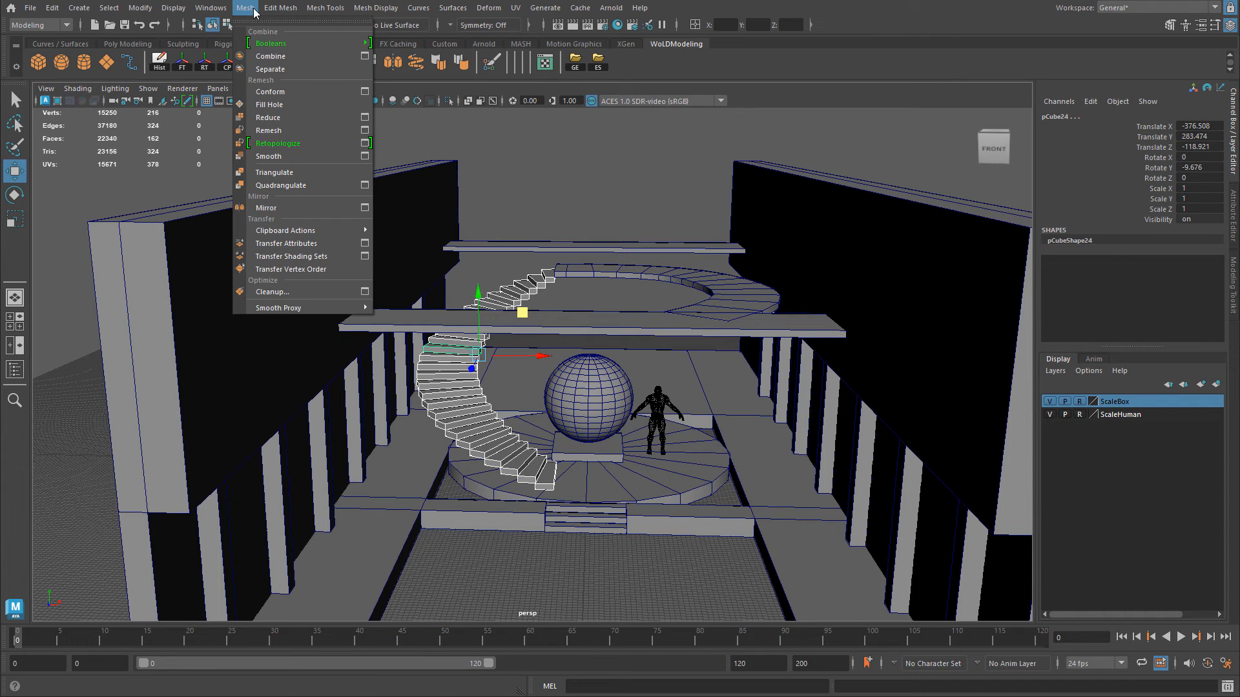
left_click(268, 57)
left_click(567, 219)
left_click_drag(566, 218, 525, 329, "alt")
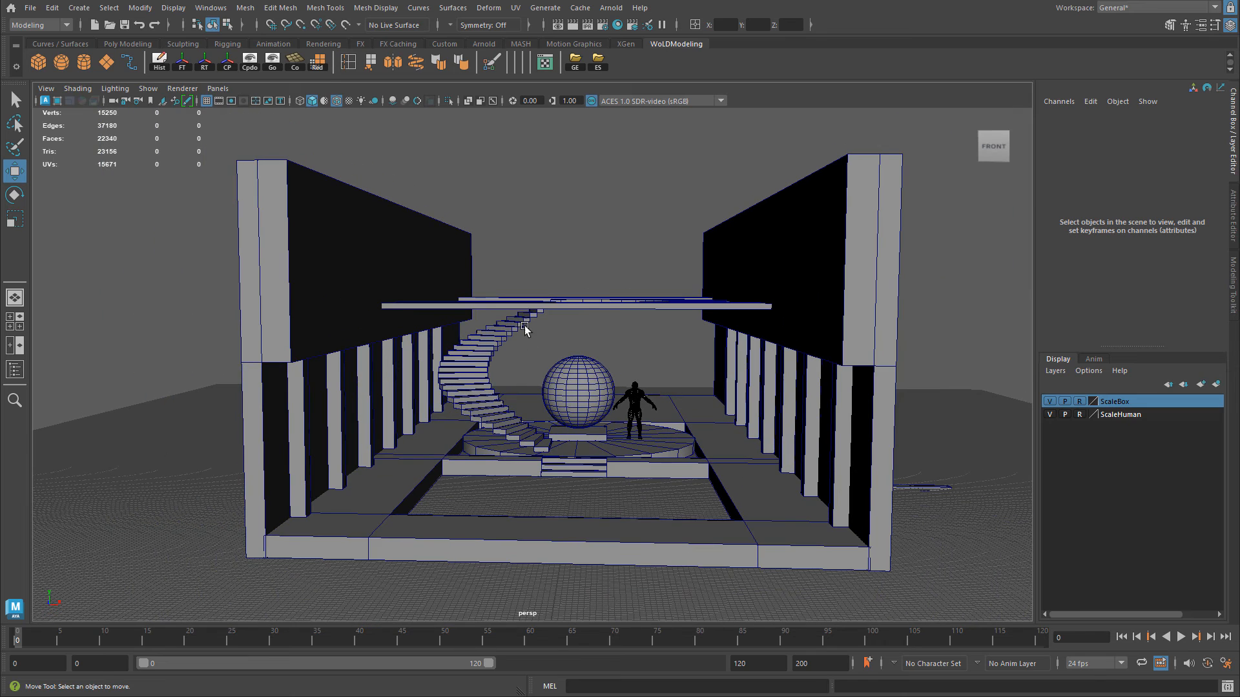
Export the entire Maya scene as FBX, overwriting full_scene.fbx in the Import folder.
left_click(30, 7)
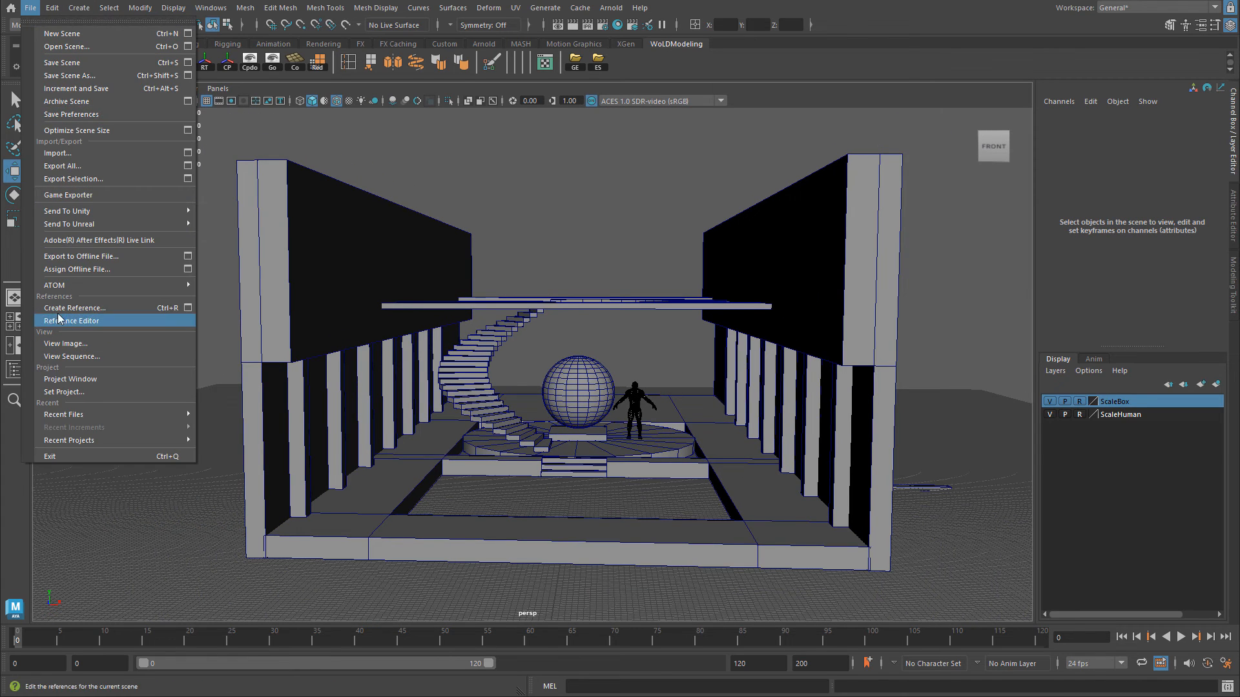
mouse_move(101, 223)
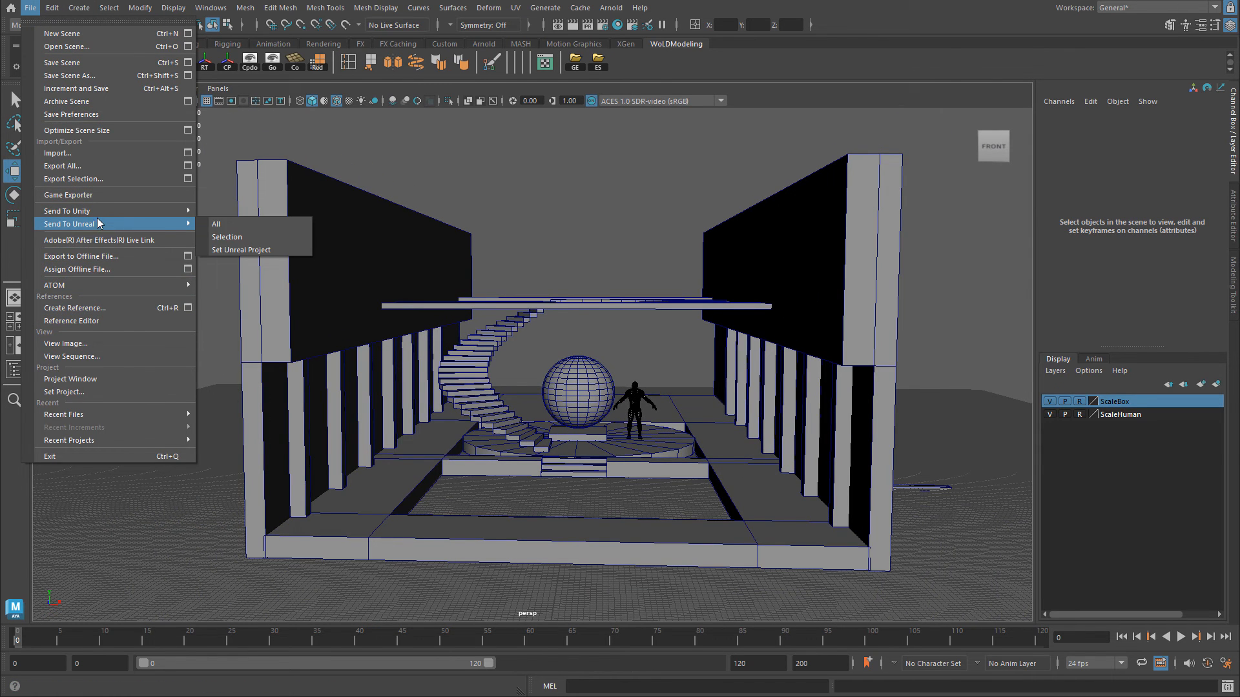
left_click(227, 238)
double_click(376, 206)
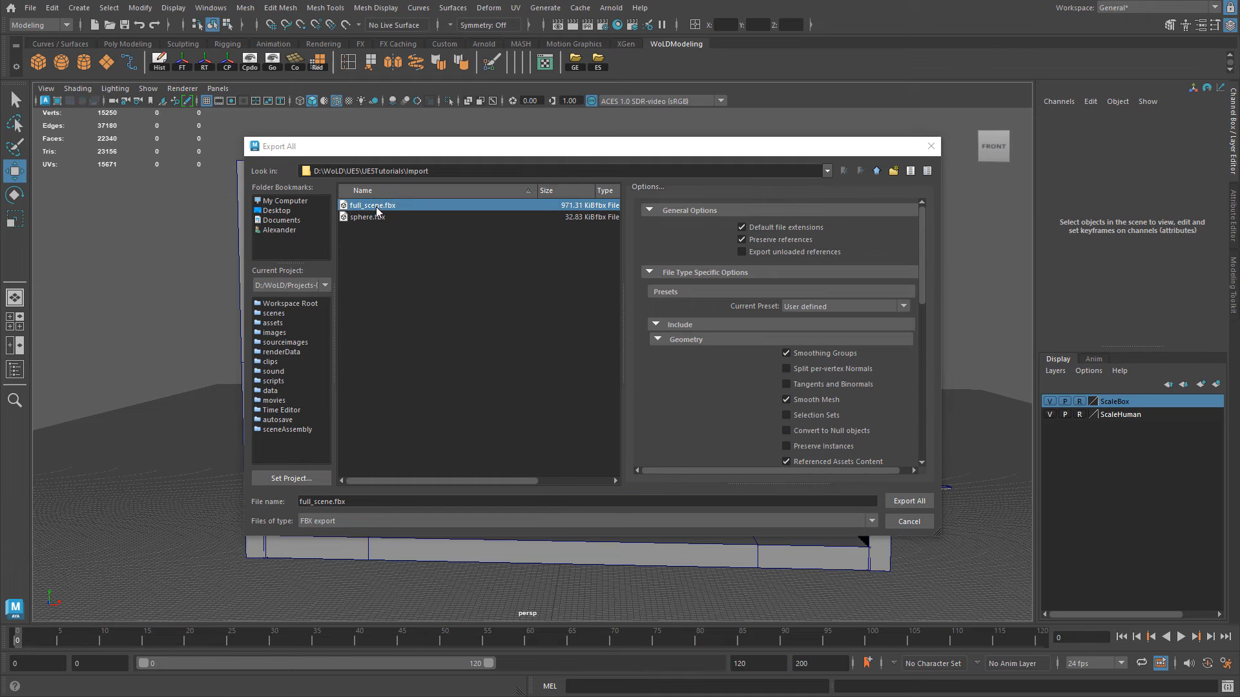
left_click(565, 360)
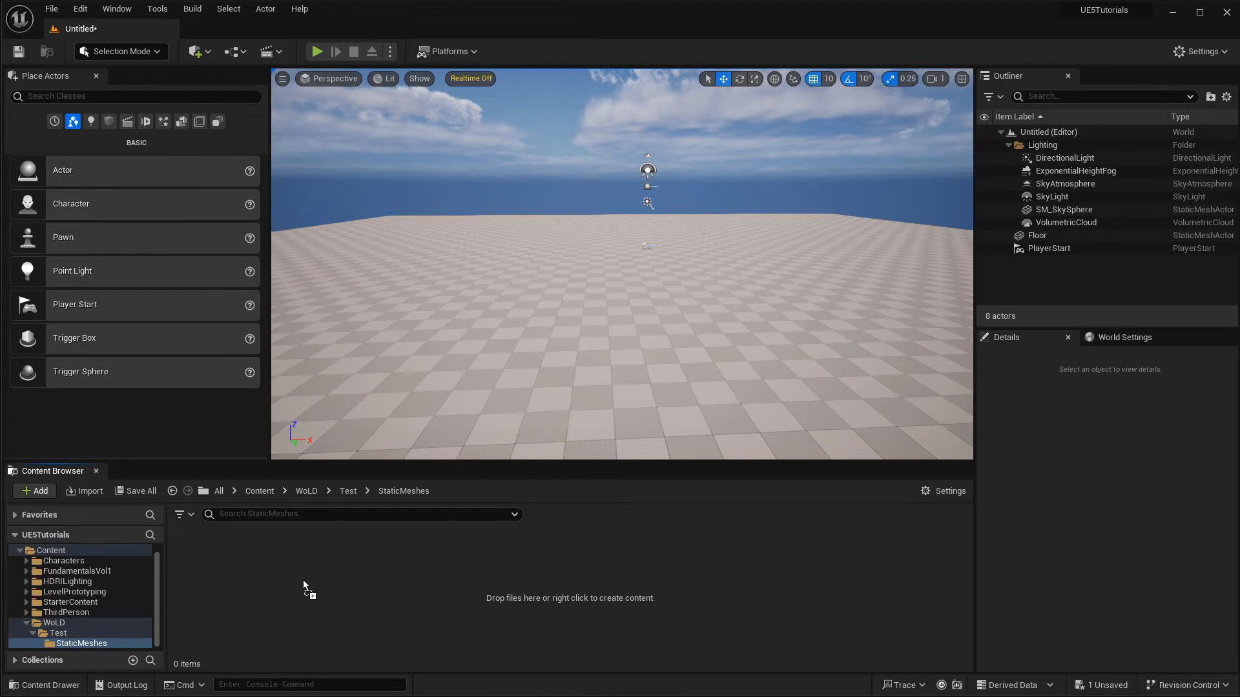
Switch to Unreal and import full_scene.fbx into the StaticMeshes folder with Combine Meshes off, using Import All.
left_click_drag(306, 589, 308, 589)
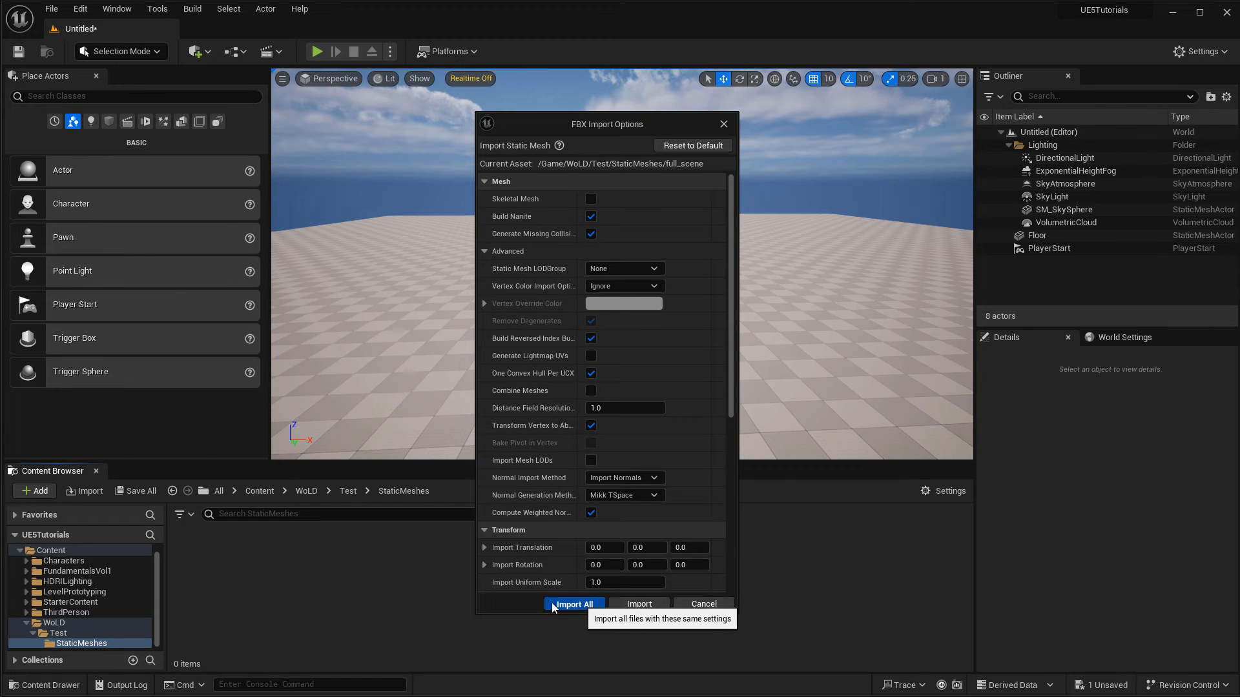
left_click(593, 605)
left_click(948, 93)
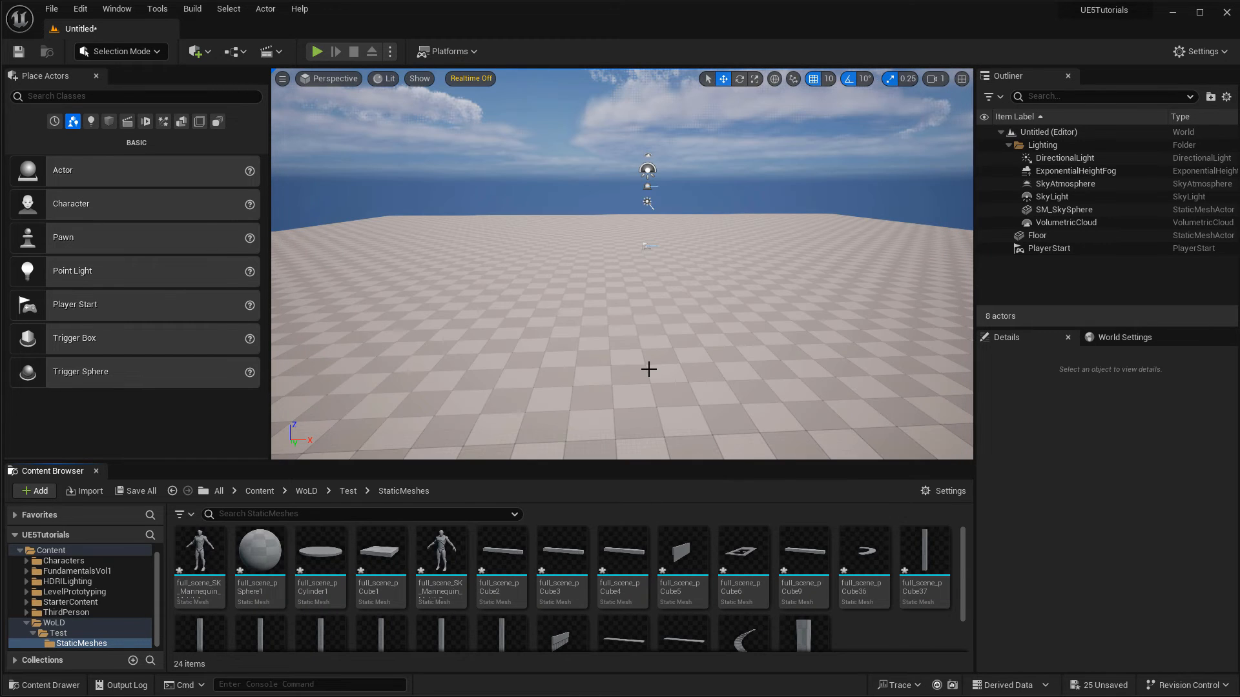
Open the full_scene_pCube57 staircase mesh, show its Simple Collision, examine the hull and close the mesh editor.
scroll(801, 591, "down", 3)
double_click(743, 583)
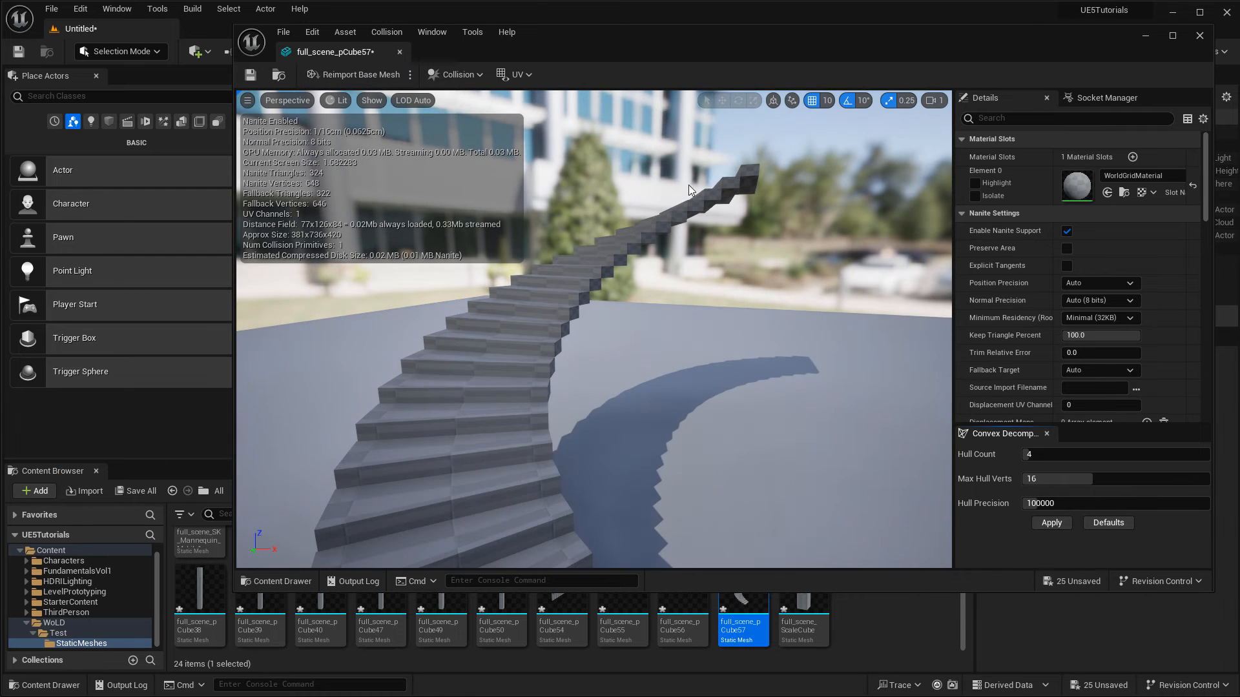
left_click(371, 100)
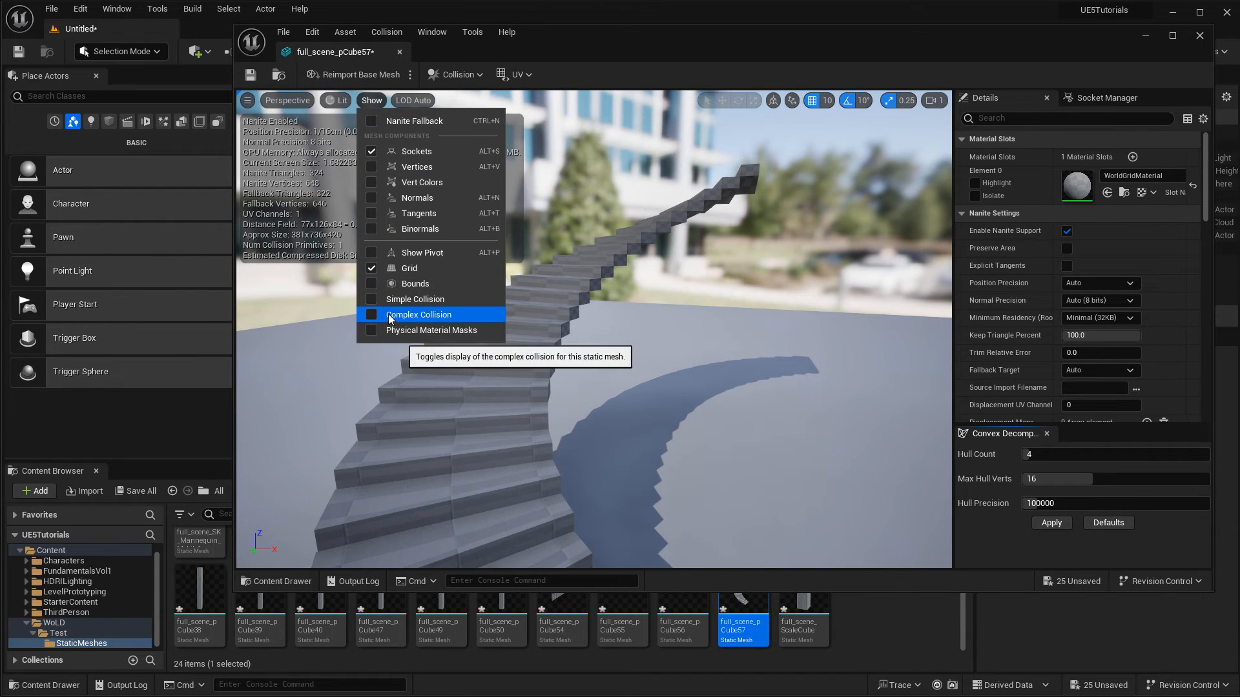
left_click(413, 299)
mouse_move(654, 325)
left_mouse_down()
mouse_move(685, 322)
mouse_move(548, 302)
left_mouse_up()
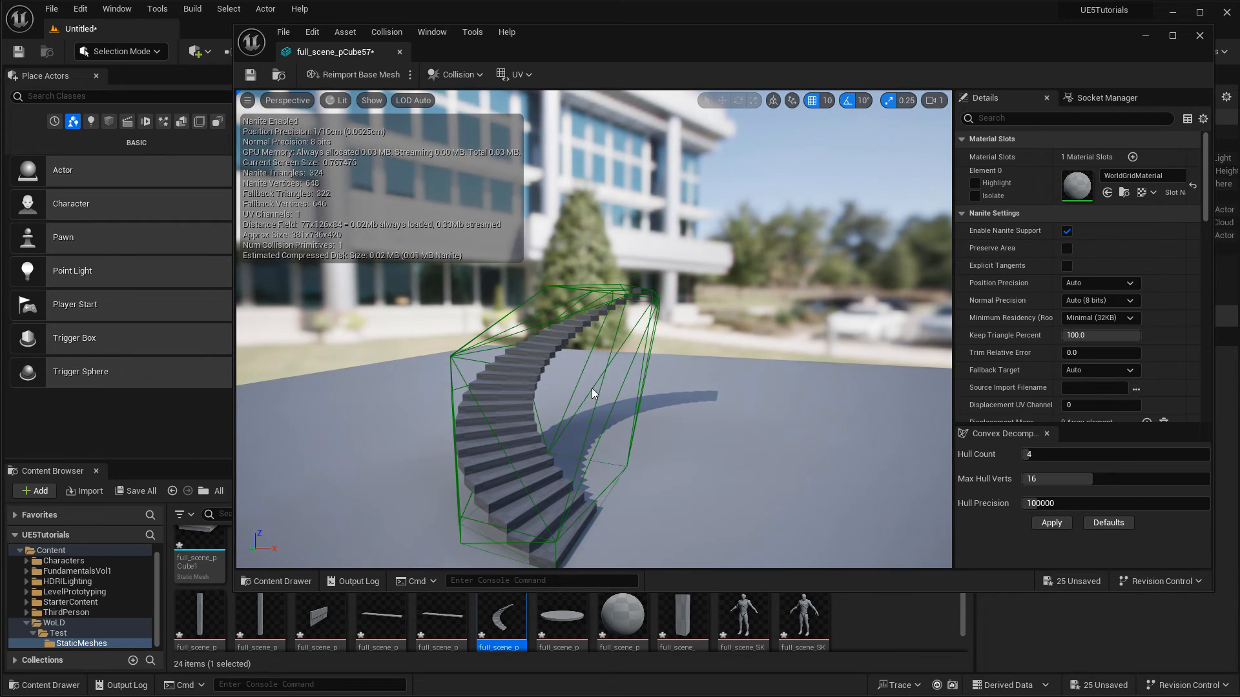
left_click(400, 53)
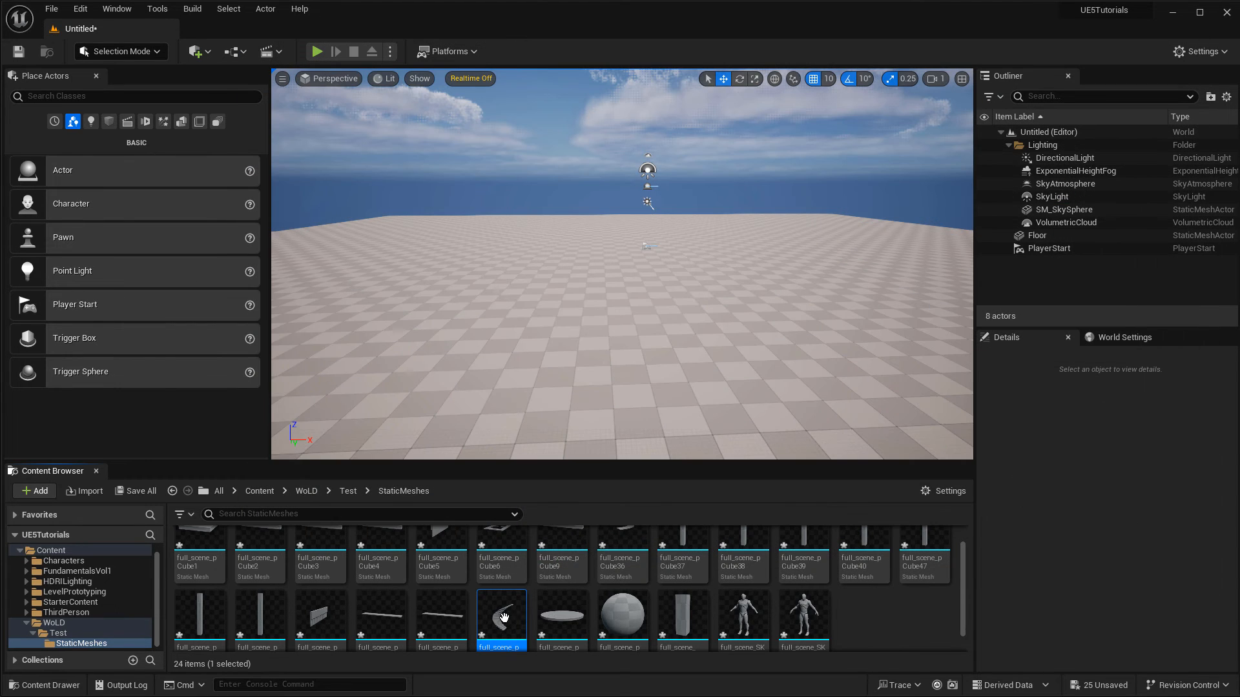
Place all the imported static meshes together in the level and select the combined staircase.
scroll(502, 582, "up", 1)
key("ctrl+a")
left_click_drag(512, 283, 580, 274)
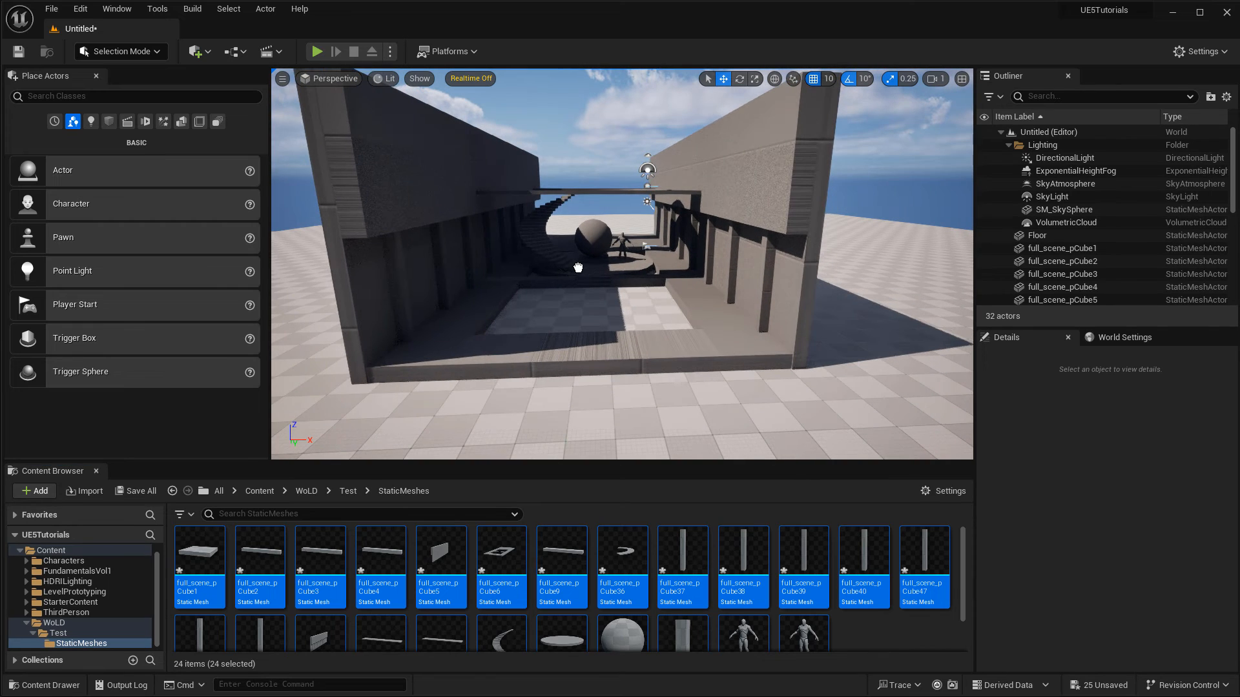
scroll(530, 301, "up", 5)
left_click(530, 300)
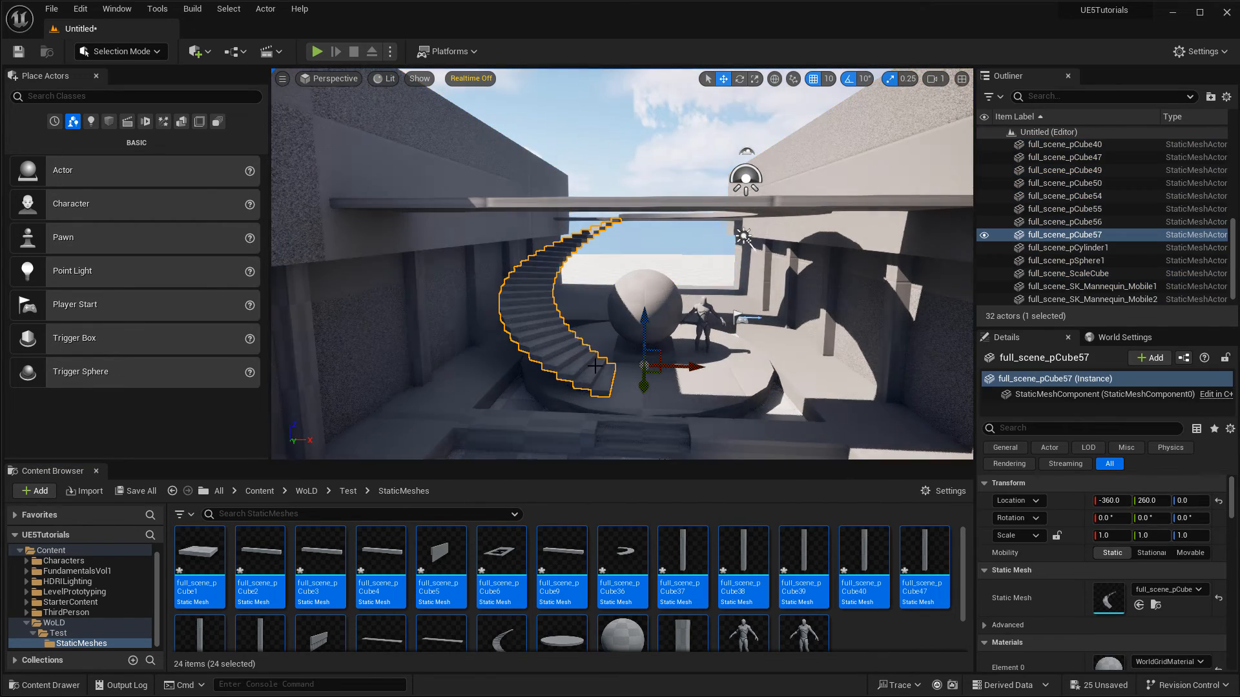
Try moving the combined staircase, then undo the move and the placement of all the meshes.
mouse_move(708, 371)
left_mouse_down()
mouse_move(644, 372)
mouse_move(689, 372)
left_mouse_up()
key("ctrl+z")
key("ctrl+z")
key("ctrl+z")
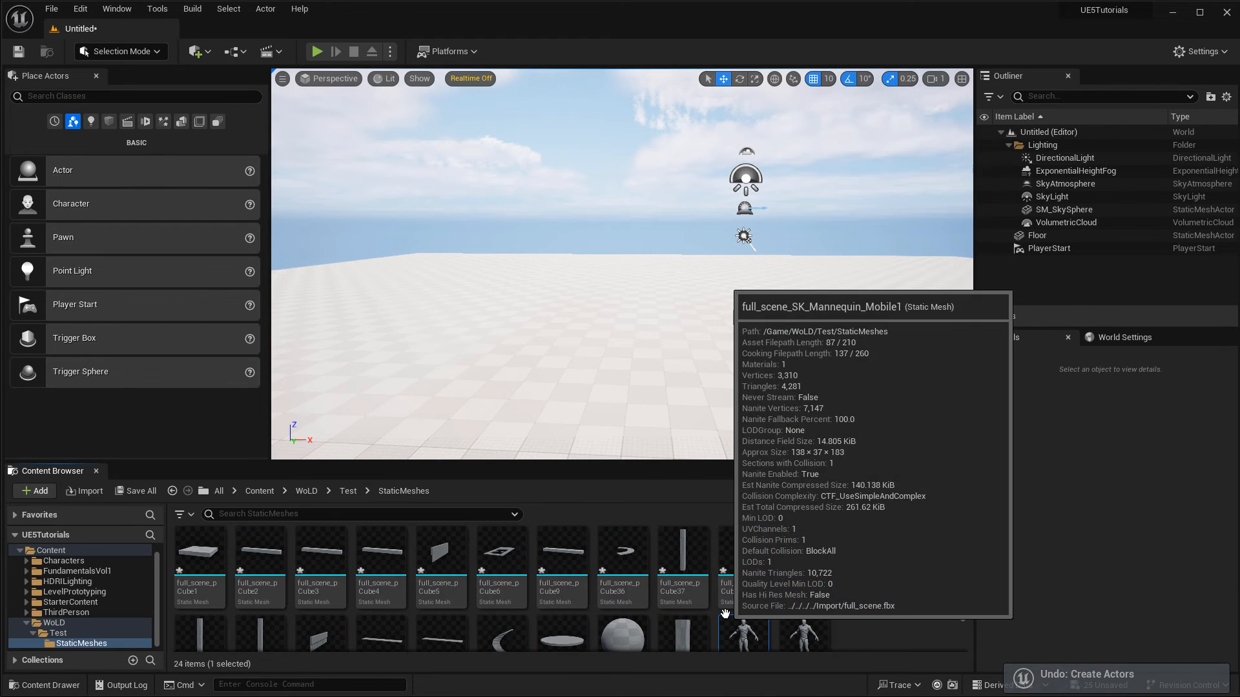
Delete all the separately imported static meshes from the StaticMeshes folder.
scroll(725, 617, "down", 1)
key("Delete")
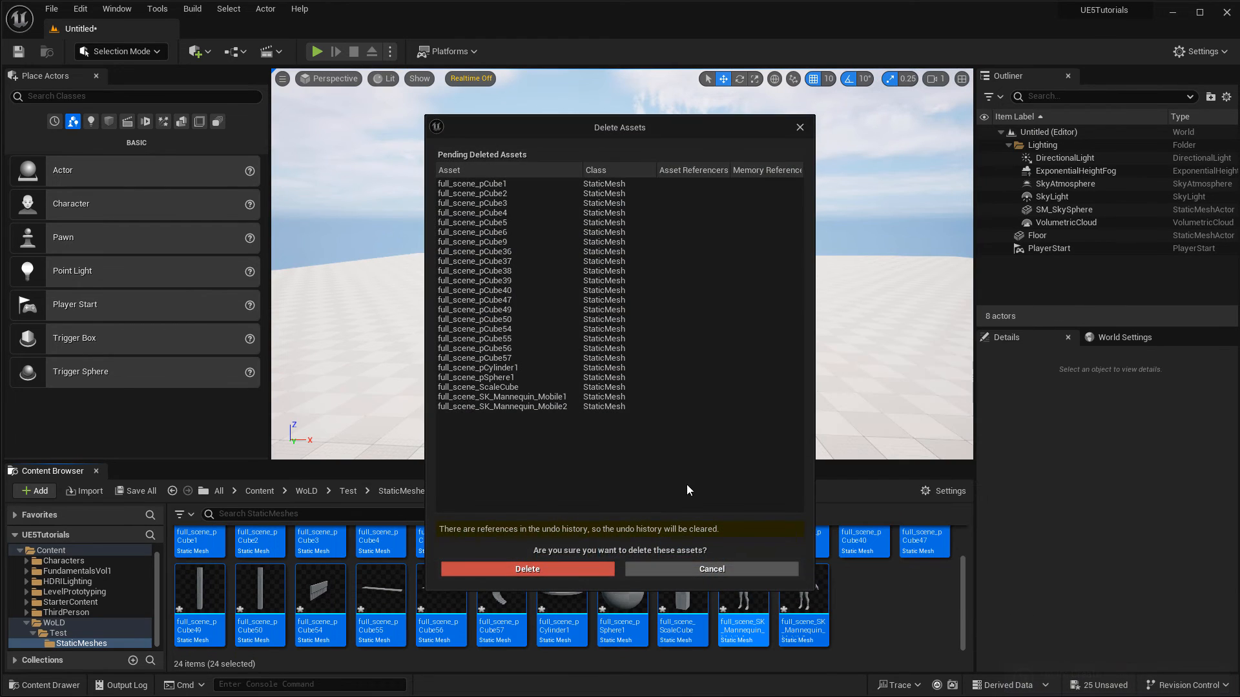
left_click(601, 570)
right_click_drag(645, 237, 662, 252)
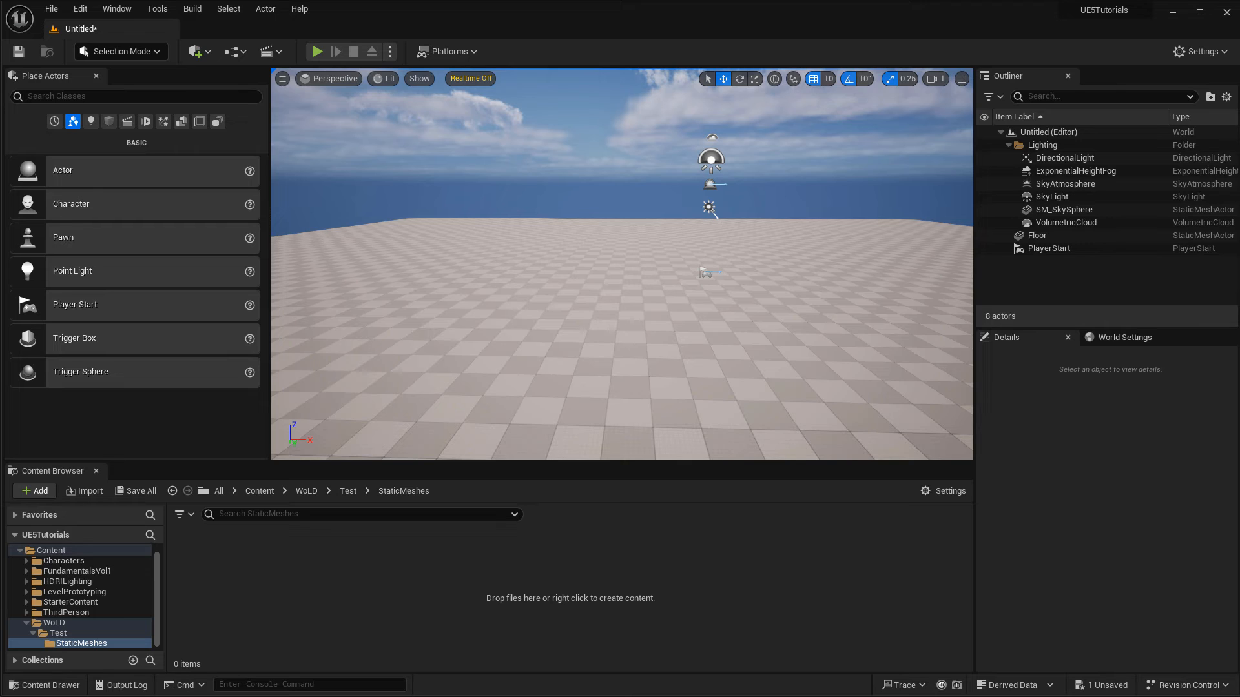
Import full_scene.fbx into the StaticMeshes folder with Combine Meshes on, using Import All, and dismiss the message log.
left_click_drag(1239, 336, 331, 591)
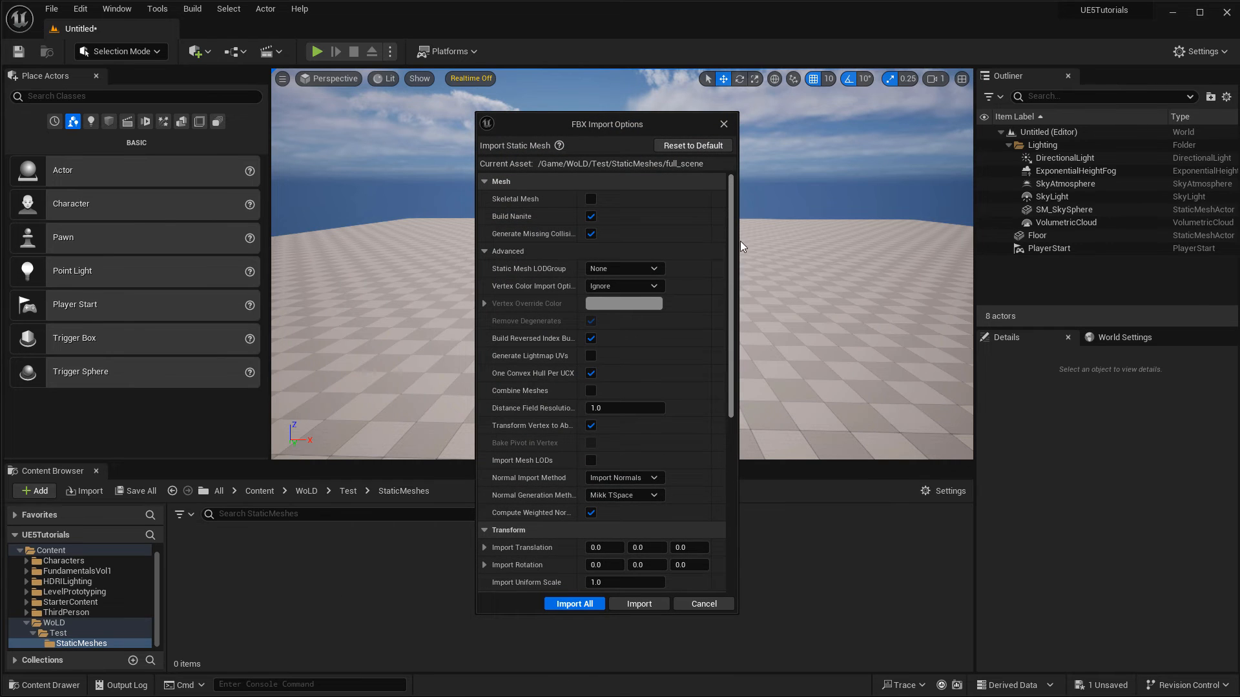
scroll(731, 315, "down", 3)
scroll(567, 377, "up", 2)
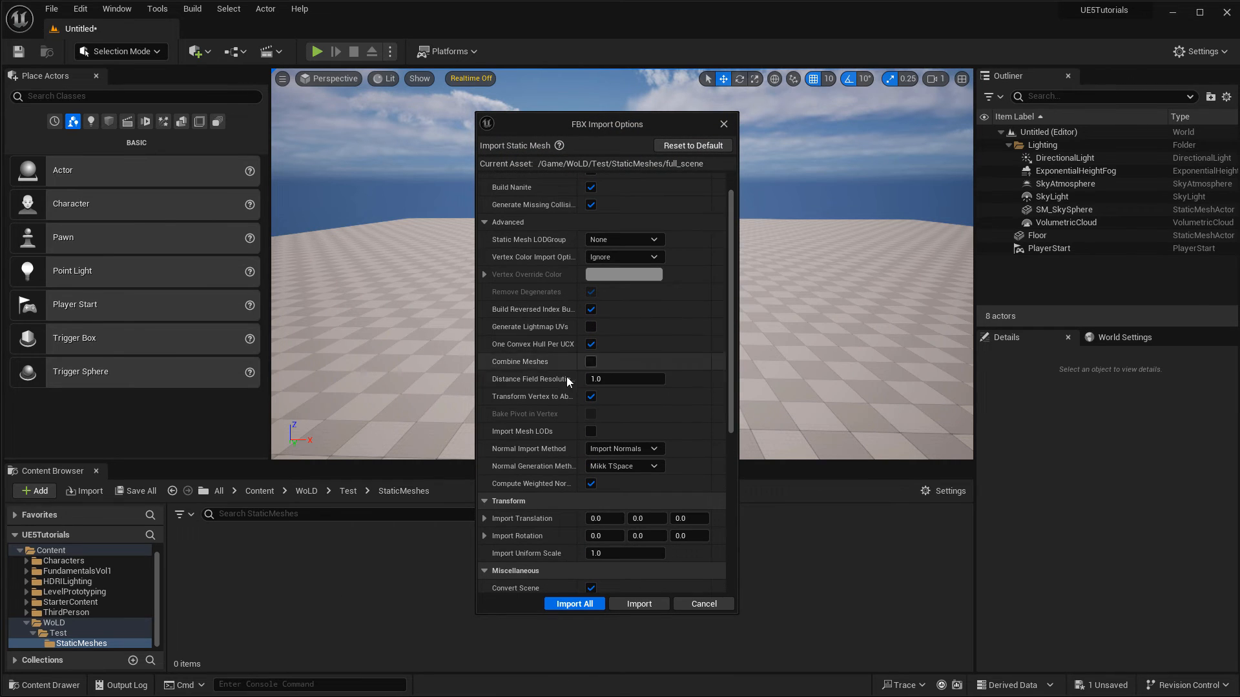
left_click(597, 361)
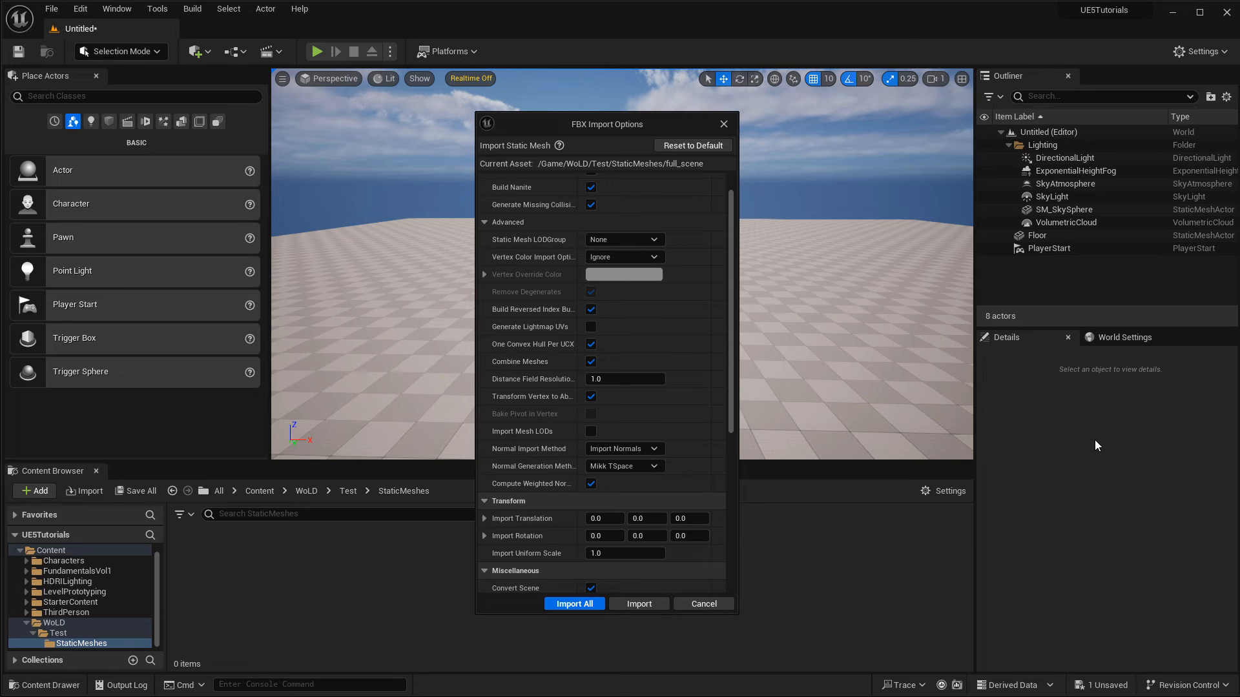
left_click(569, 605)
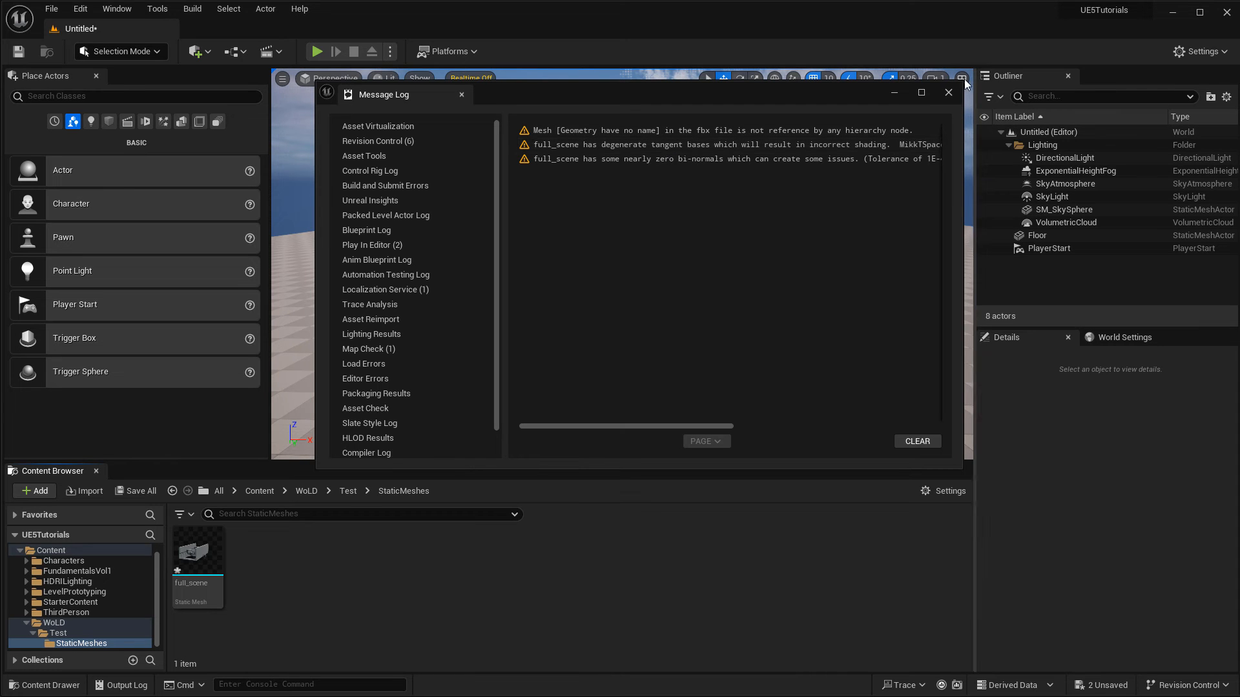
left_click(949, 92)
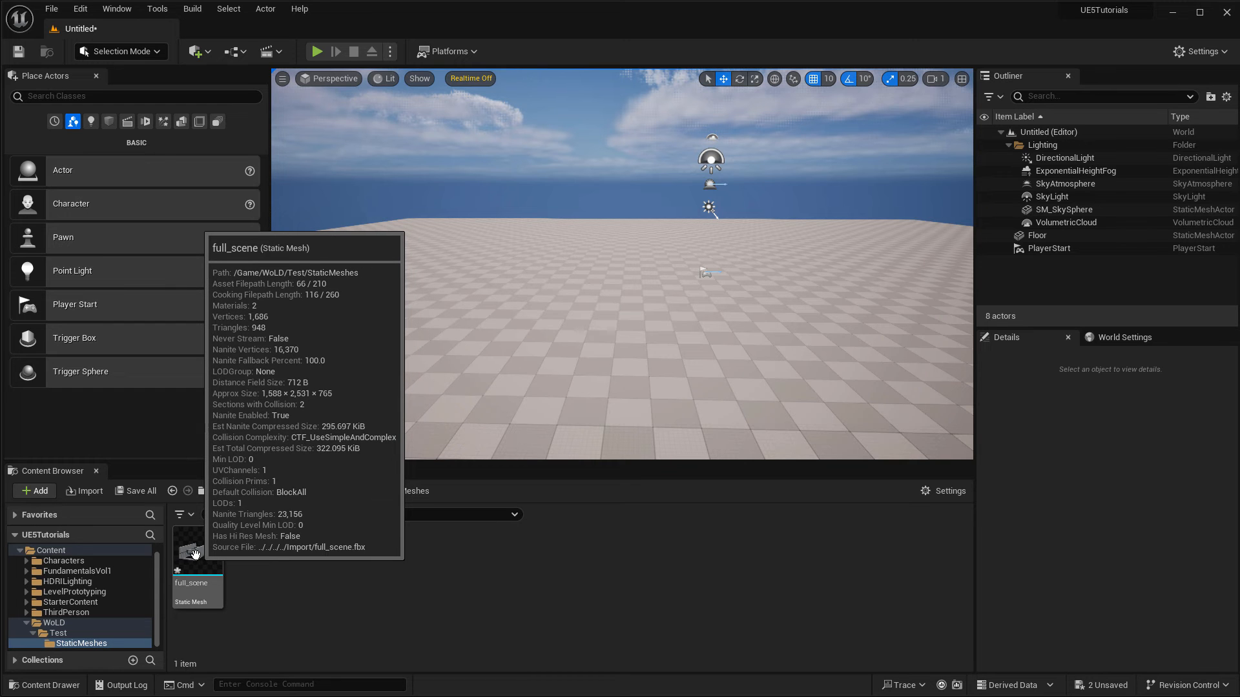
Place the full_scene mesh in the level at about X -310, Y -200, and play-test its collision from the floor in front.
left_click_drag(194, 555, 701, 330)
key("f")
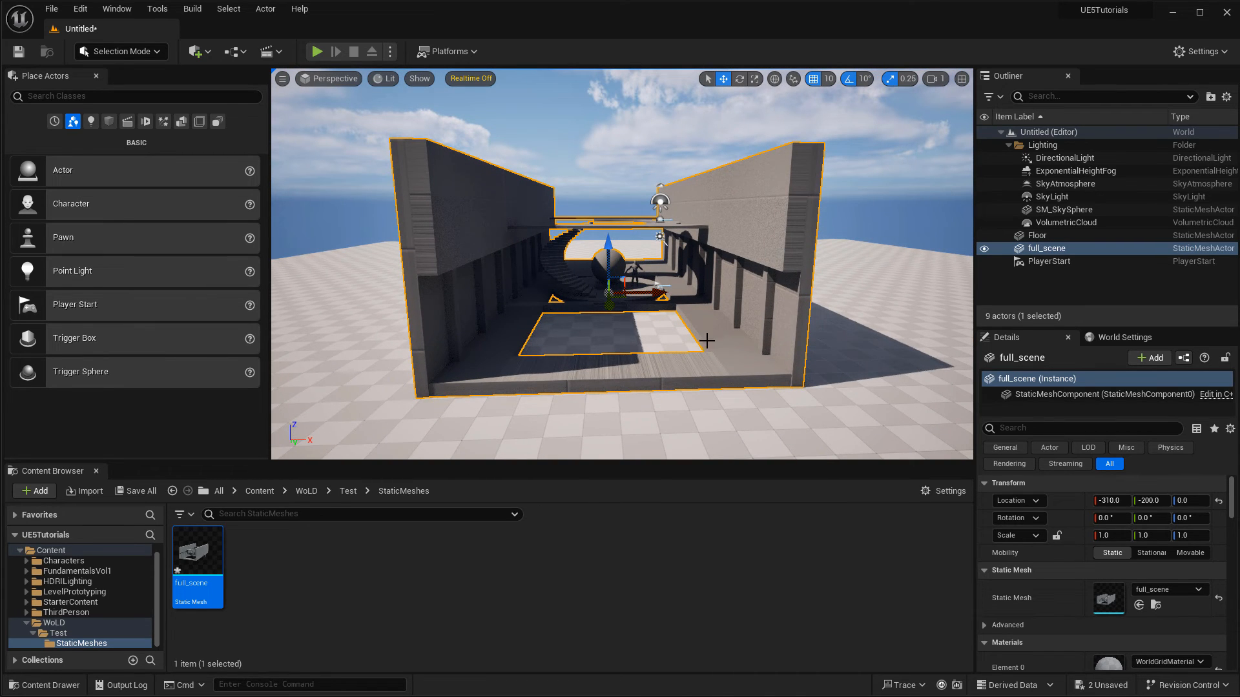
right_click(632, 259)
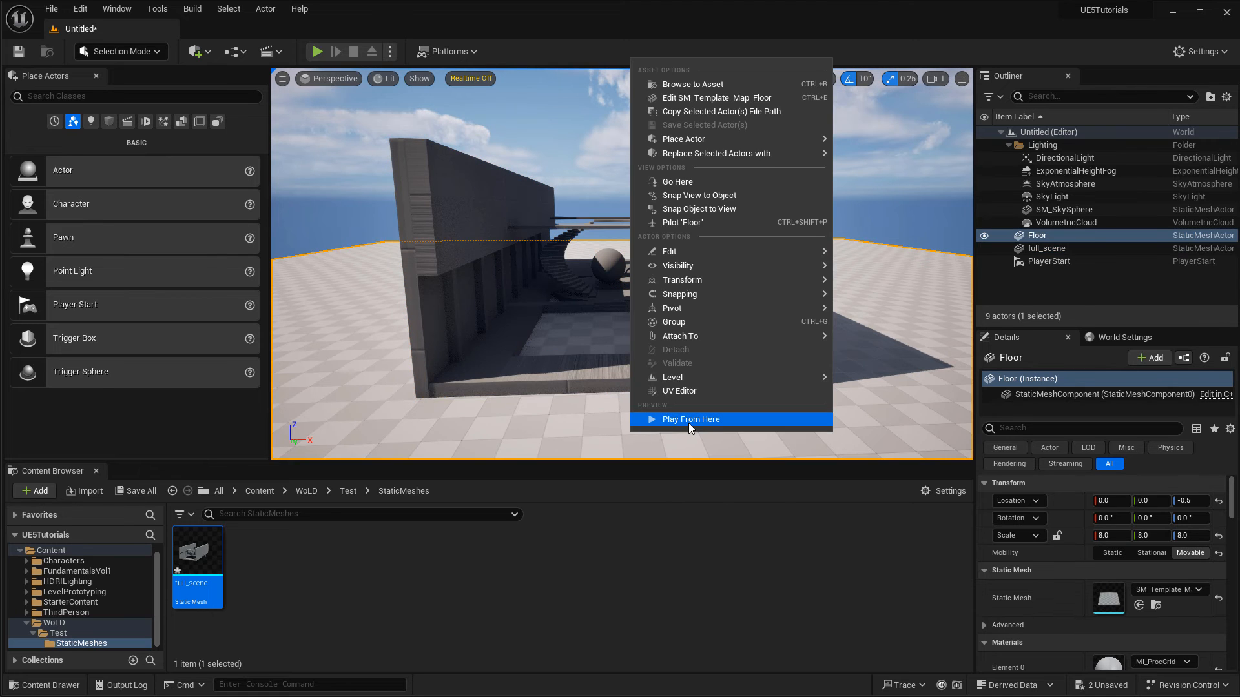
left_click(689, 424)
key("s")
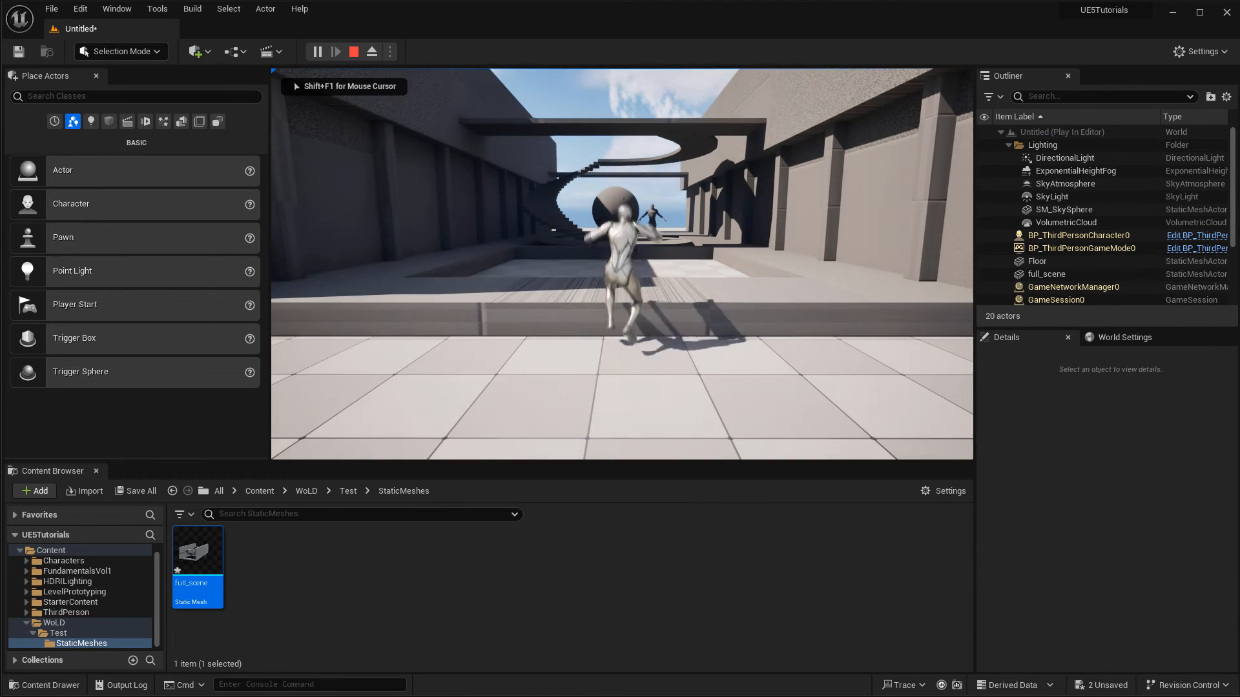
key("w")
key("space")
key("Escape")
Open the placed full_scene mesh for editing, show its Simple Collision and examine the hull around the structure.
mouse_move(653, 390)
right_mouse_down()
mouse_move(653, 414)
mouse_move(655, 390)
right_mouse_up()
key("e")
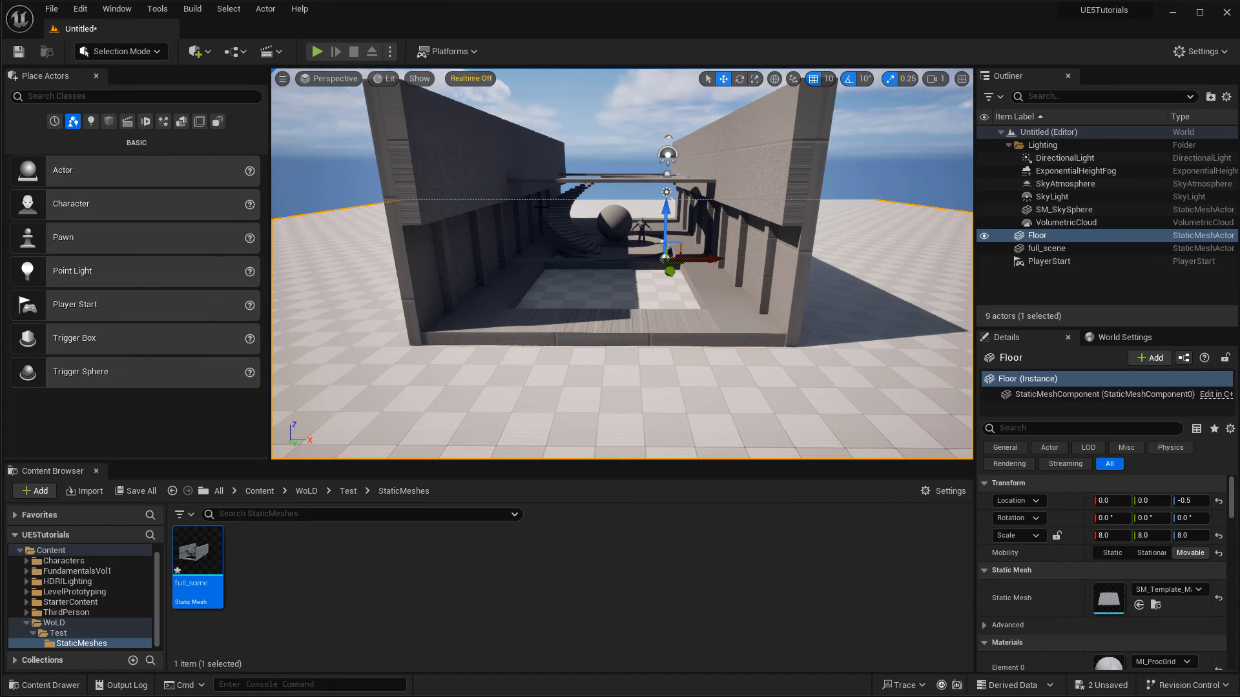
scroll(574, 269, "up", 3)
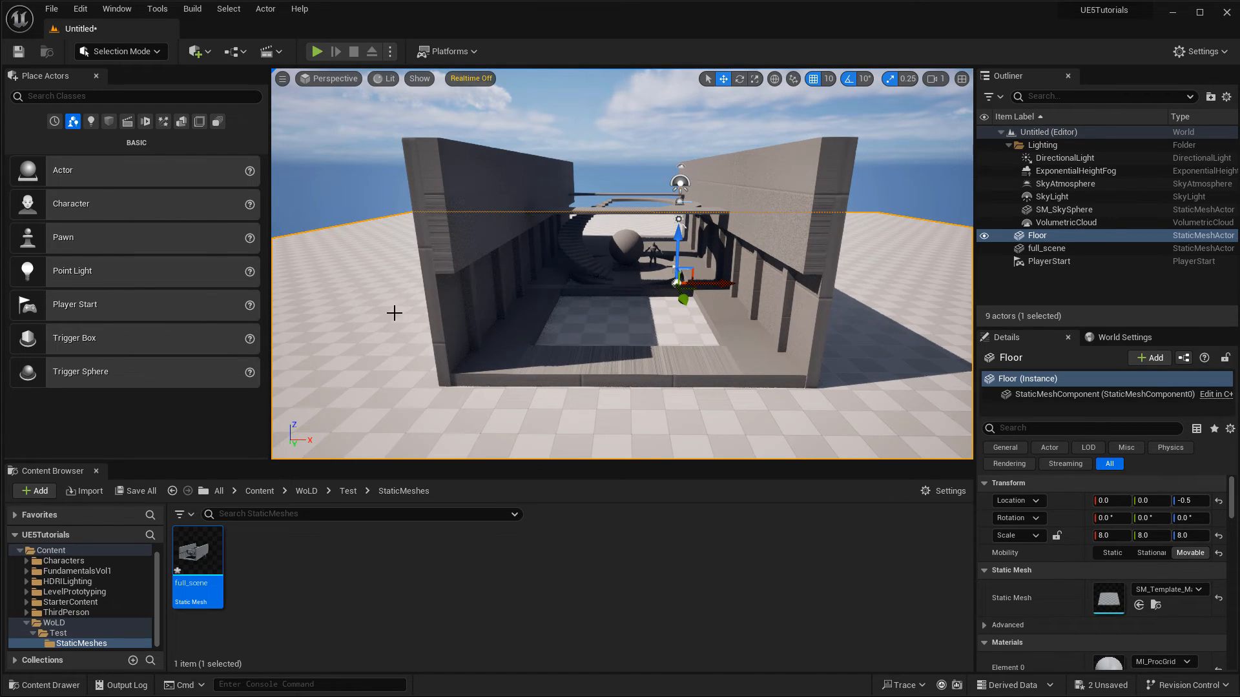
left_click(698, 400)
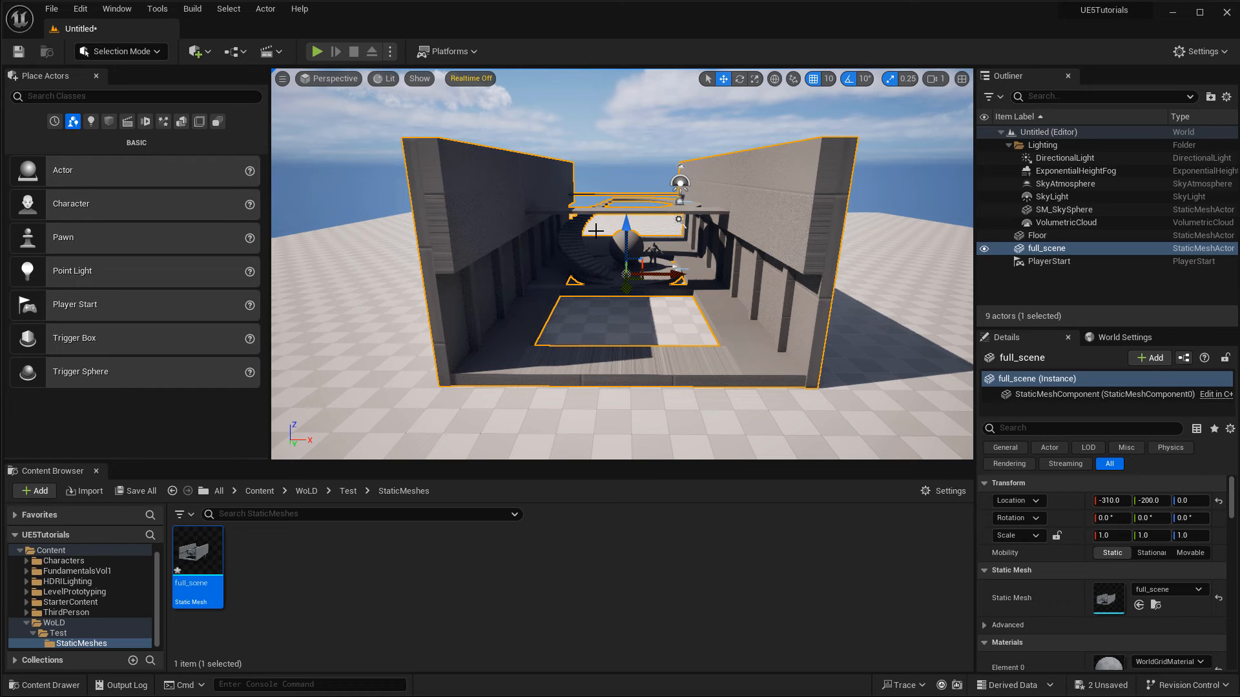
mouse_move(197, 562)
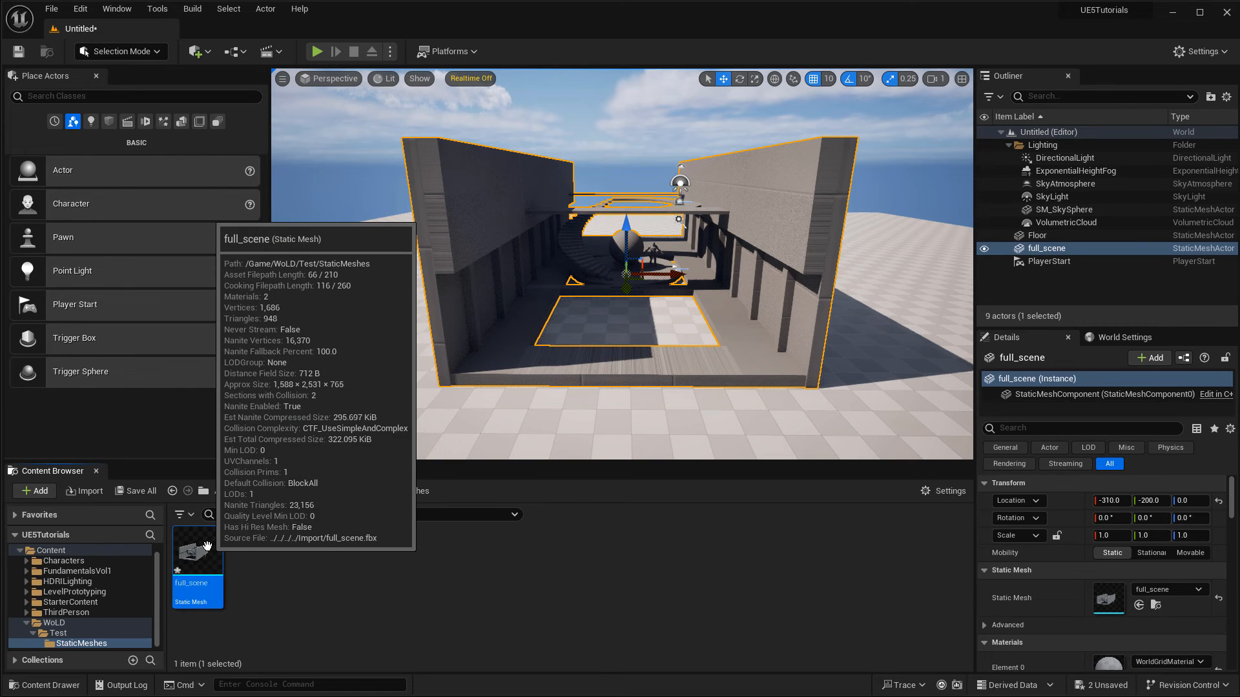
key("ctrl+e")
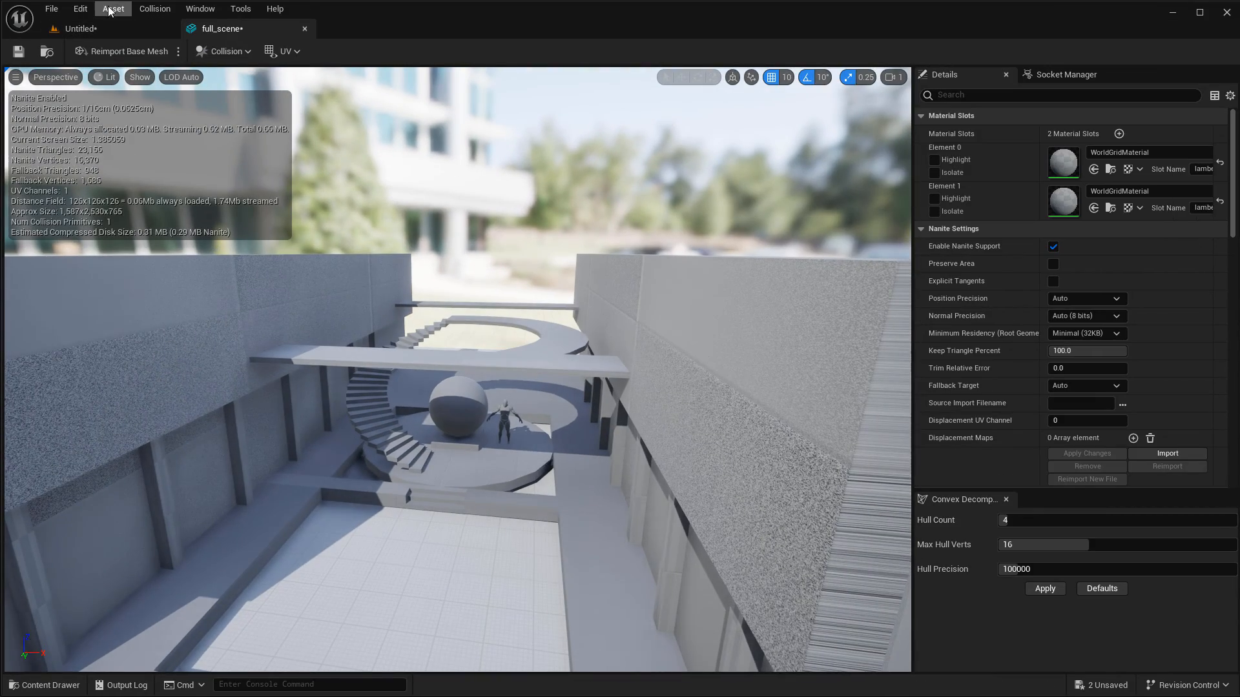
left_click(141, 78)
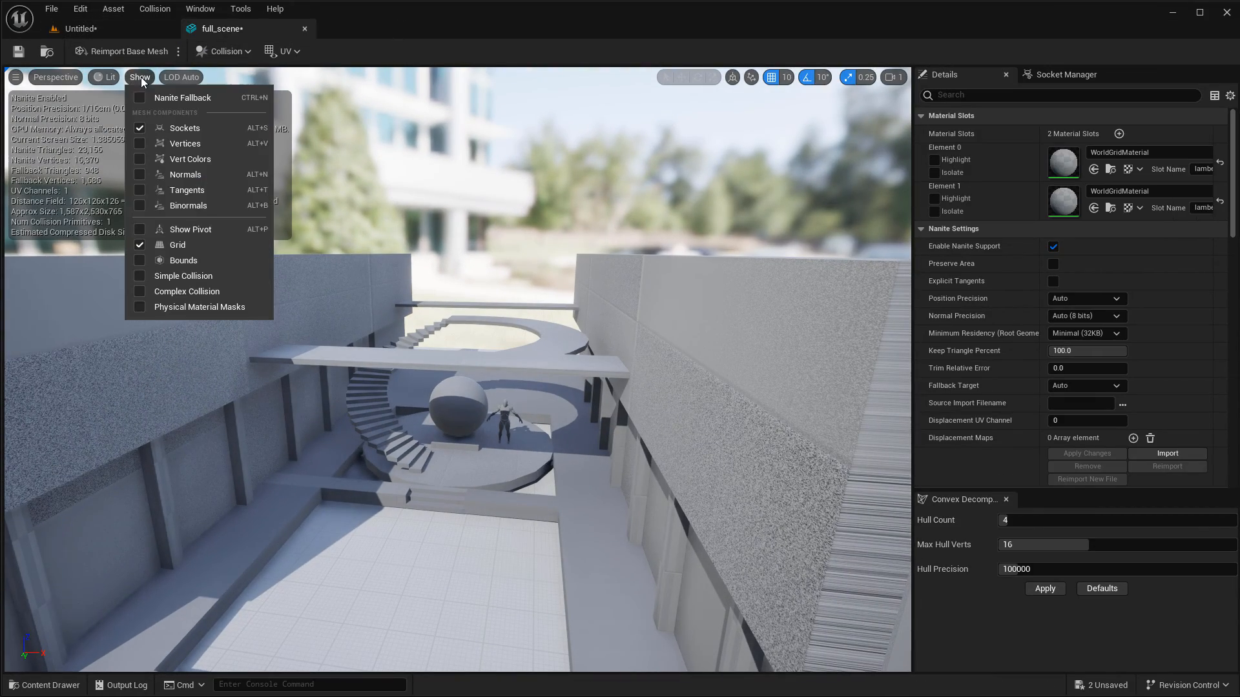
left_click(139, 276)
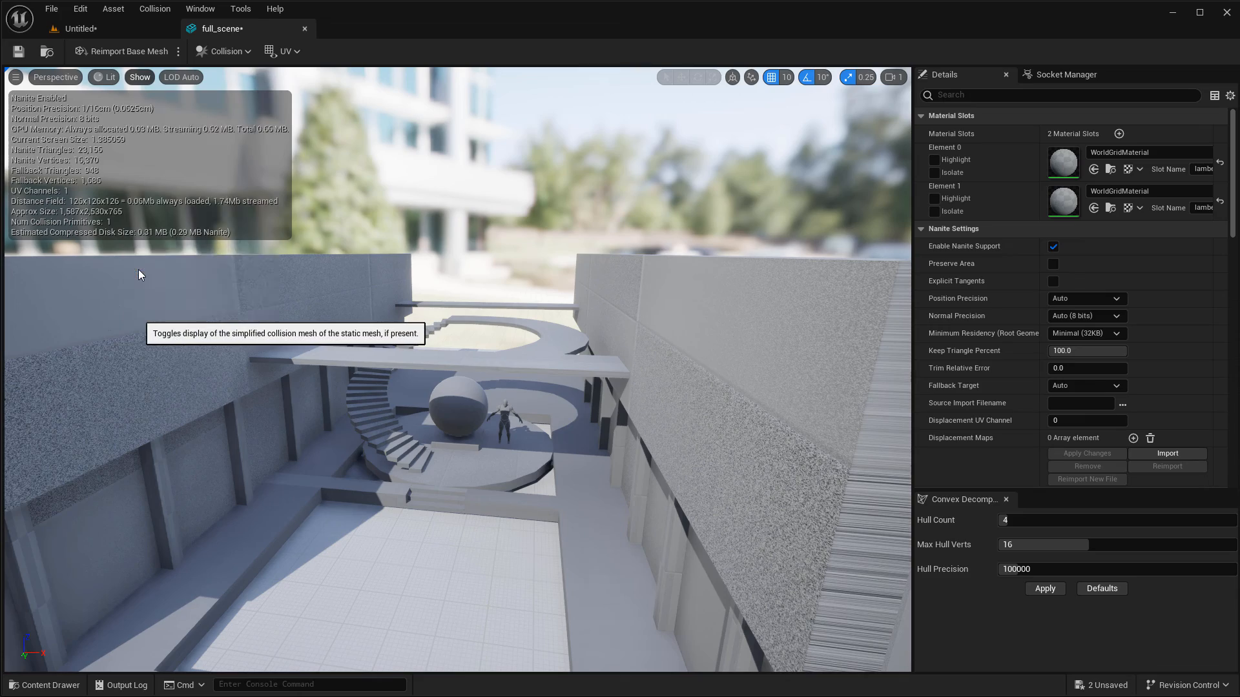
right_click_drag(498, 320, 604, 323)
left_click(618, 377)
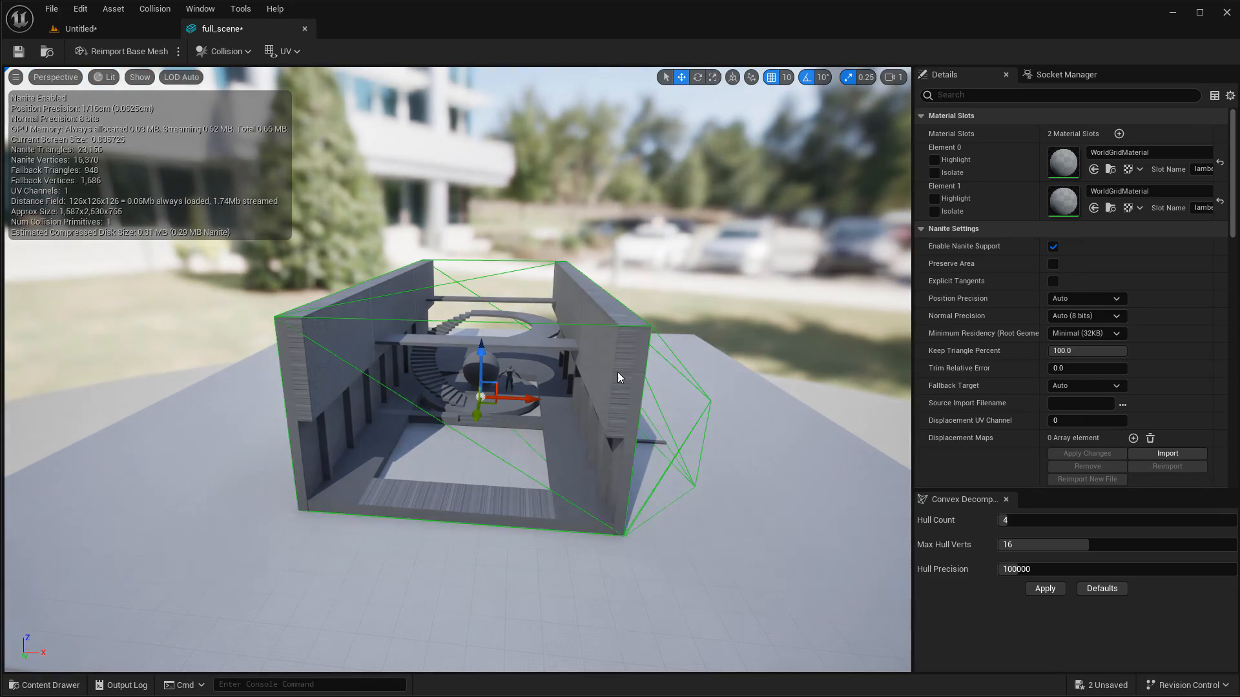
right_click_drag(618, 377, 562, 373)
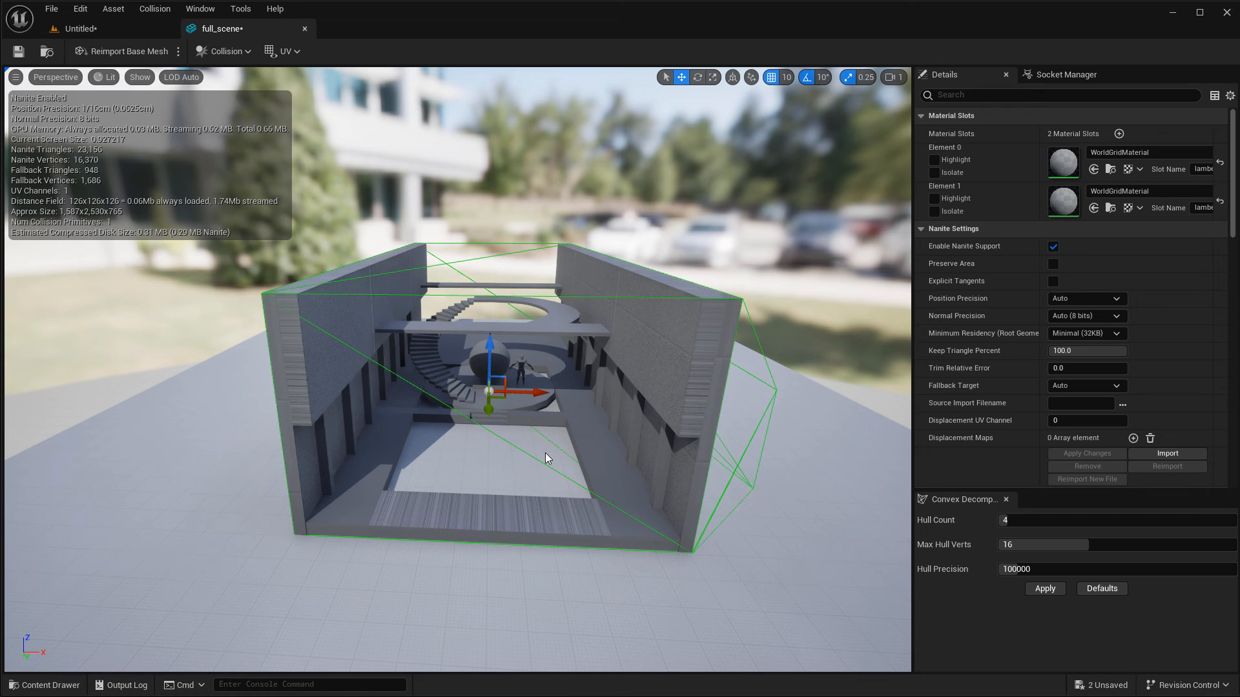
mouse_move(545, 455)
right_mouse_down()
mouse_move(544, 469)
mouse_move(555, 446)
right_mouse_up()
key("w")
key("s")
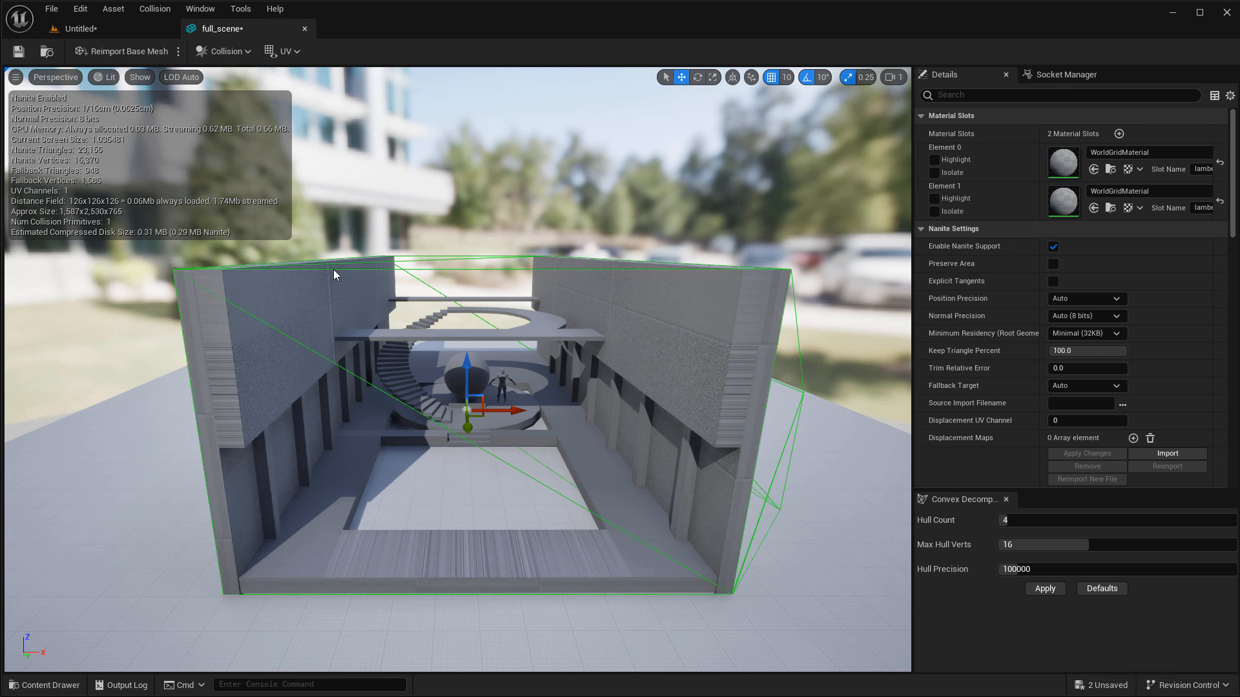
Set the full_scene mesh's Collision Complexity to Use Complex Collision As Simple.
scroll(1048, 371, "down", 10)
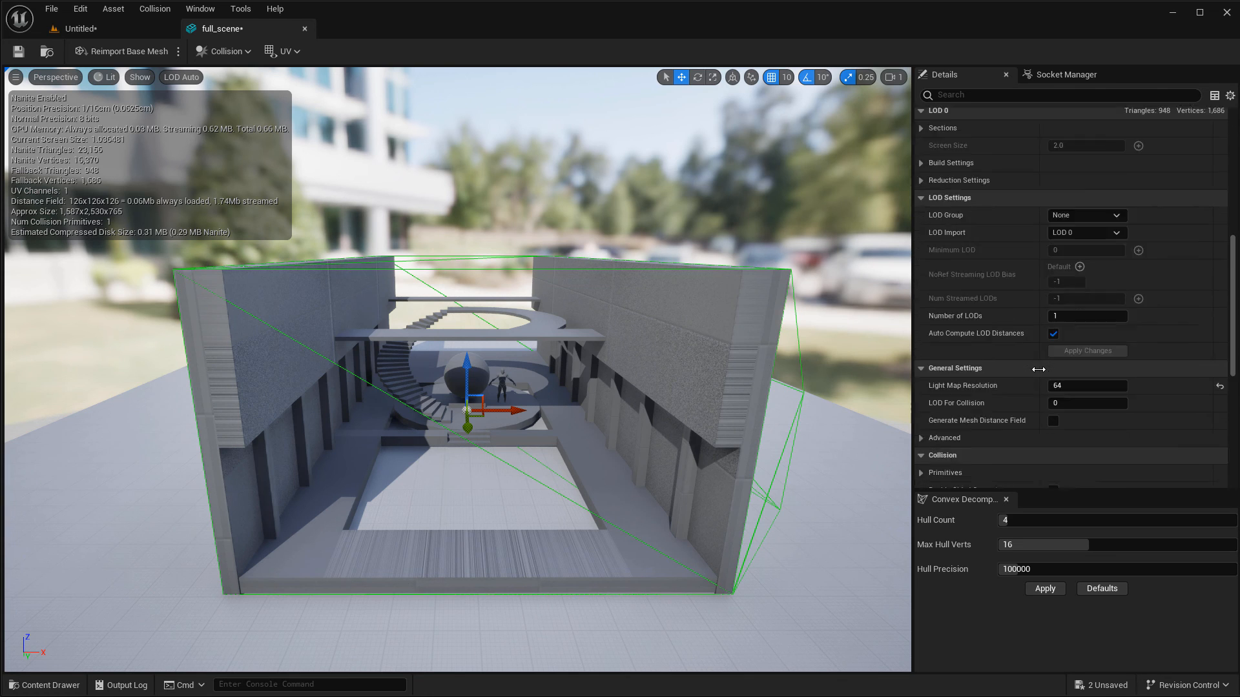
scroll(1046, 362, "down", 10)
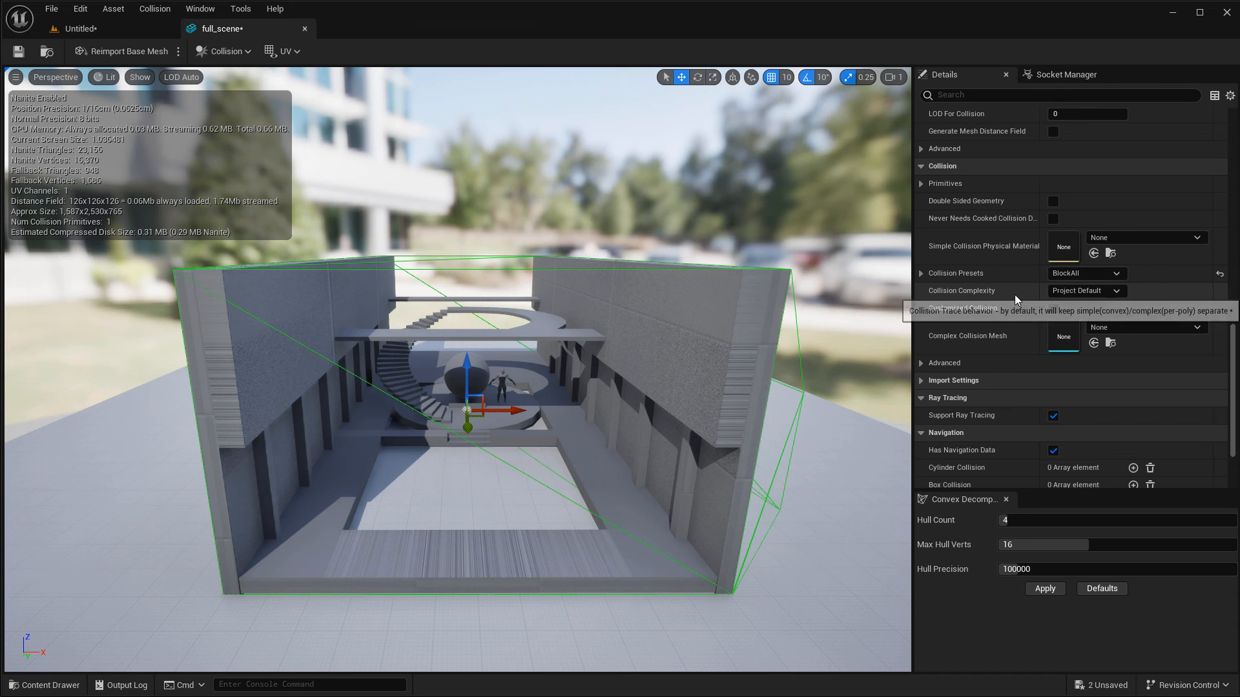
left_click(1078, 292)
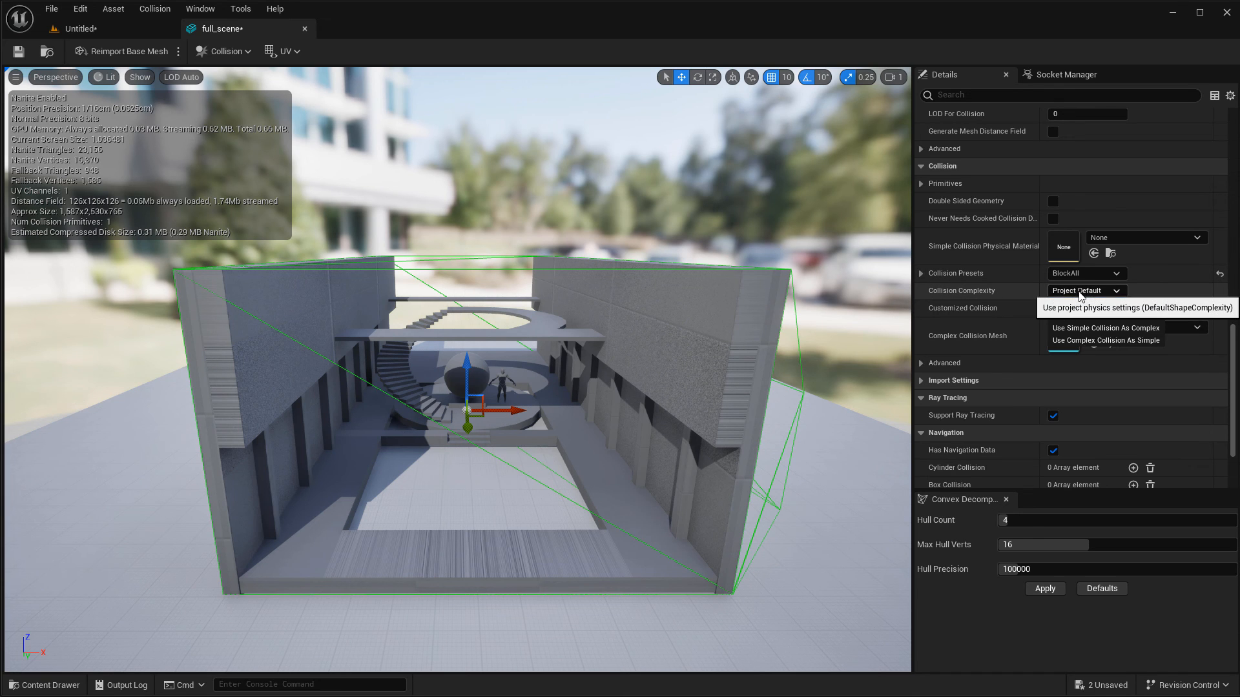
left_click(1064, 340)
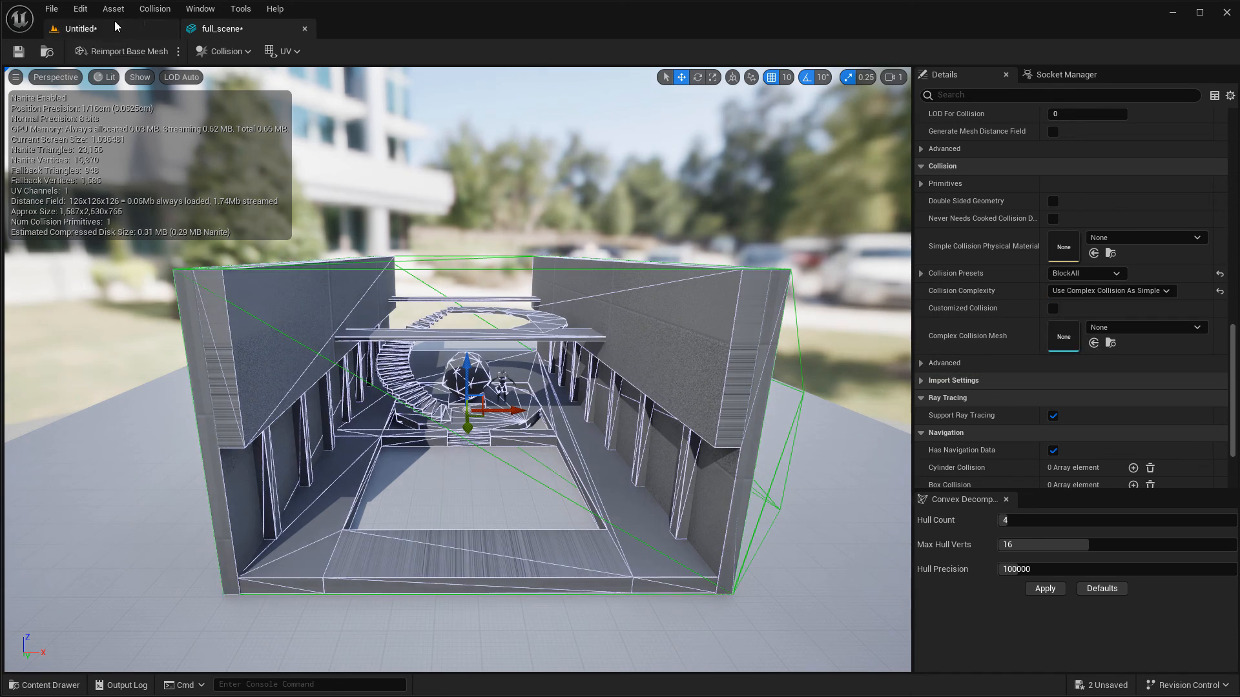
Return to the level, try playing it from the default start and stop the session.
left_click(122, 27)
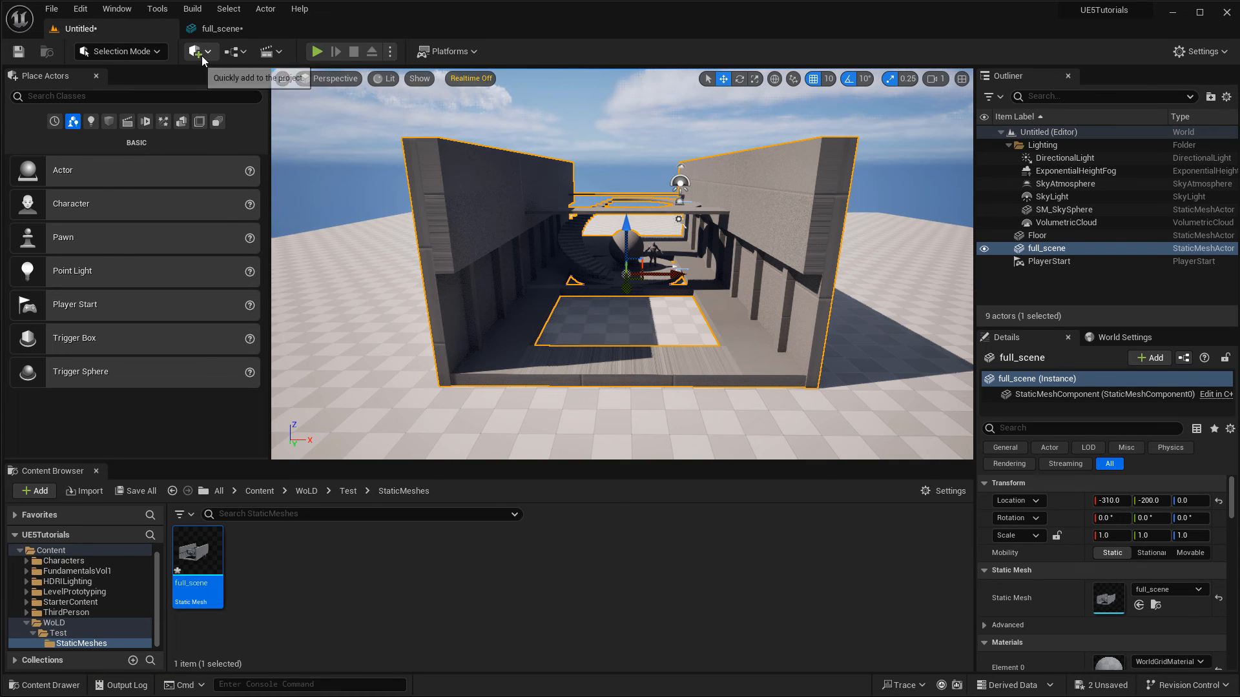
left_click(325, 55)
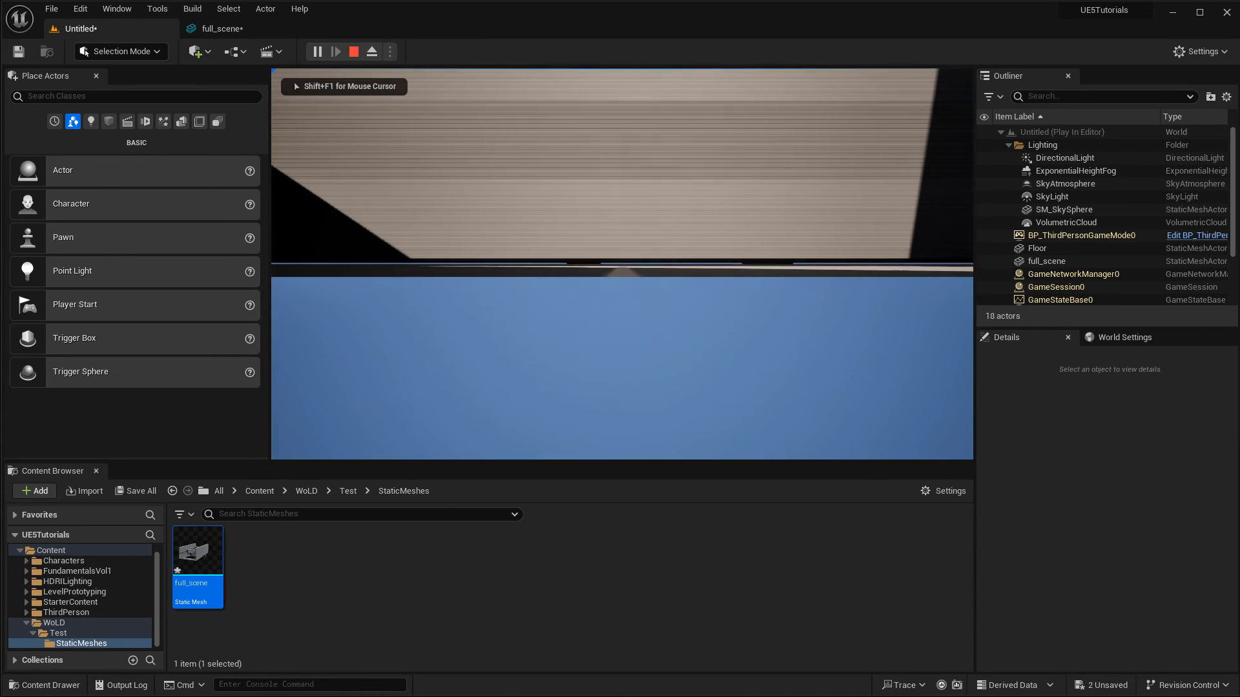
key("Escape")
Play from the floor in front of the structure and run the character across the floors and raised ring to test collision.
right_click_drag(648, 261, 565, 312)
right_click(566, 311)
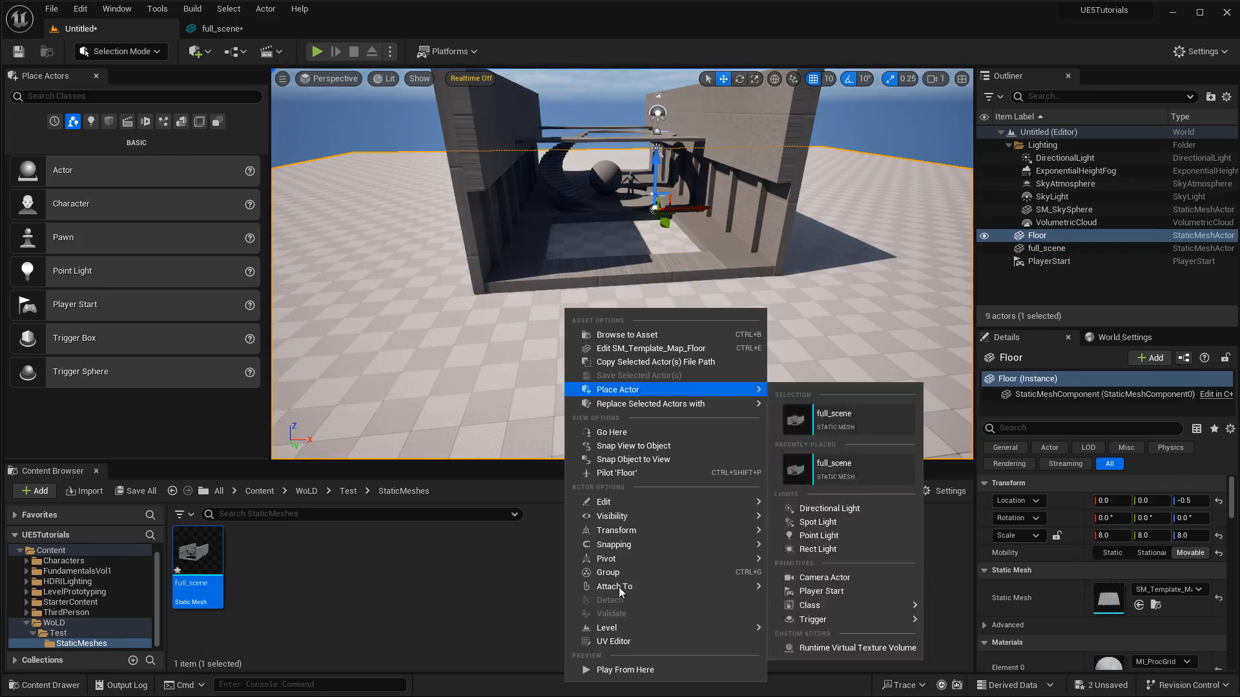
left_click(626, 670)
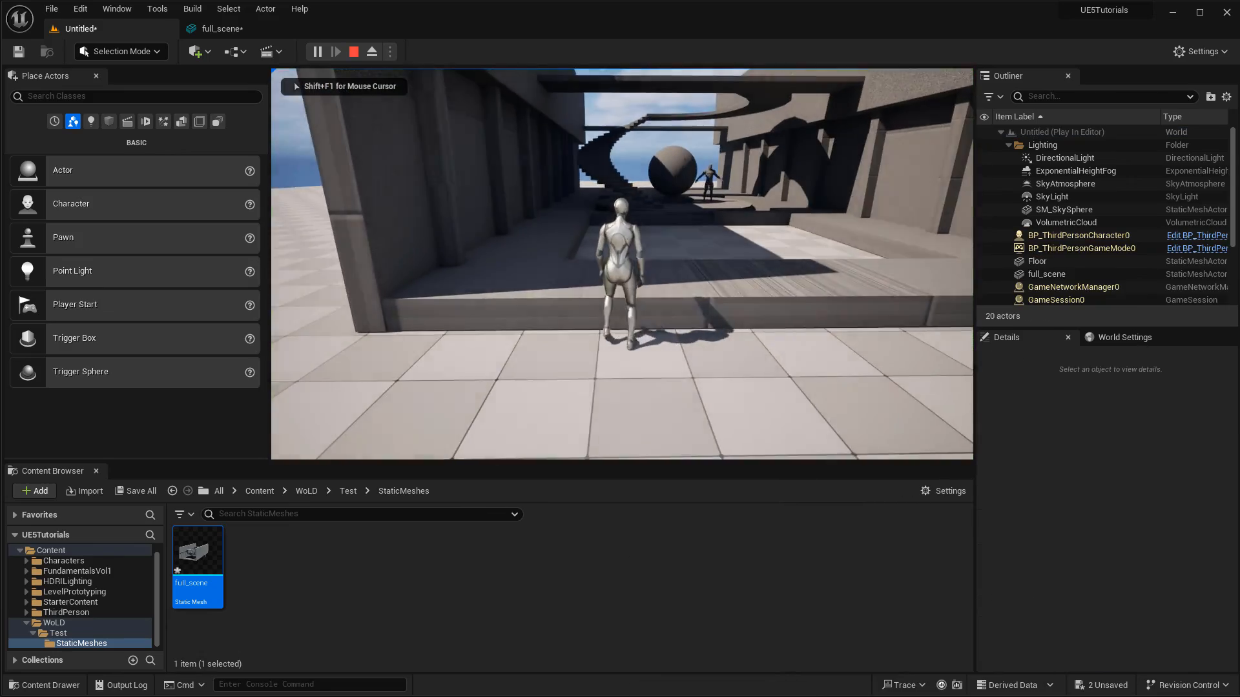
key("w")
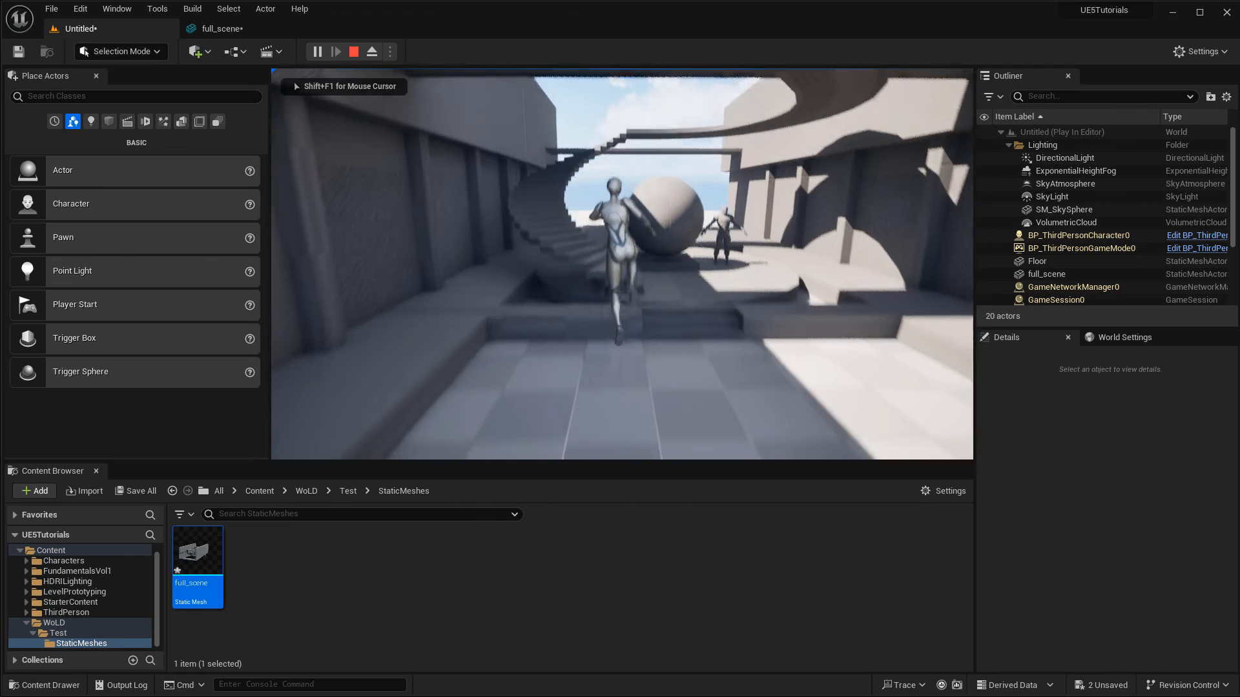
key("w")
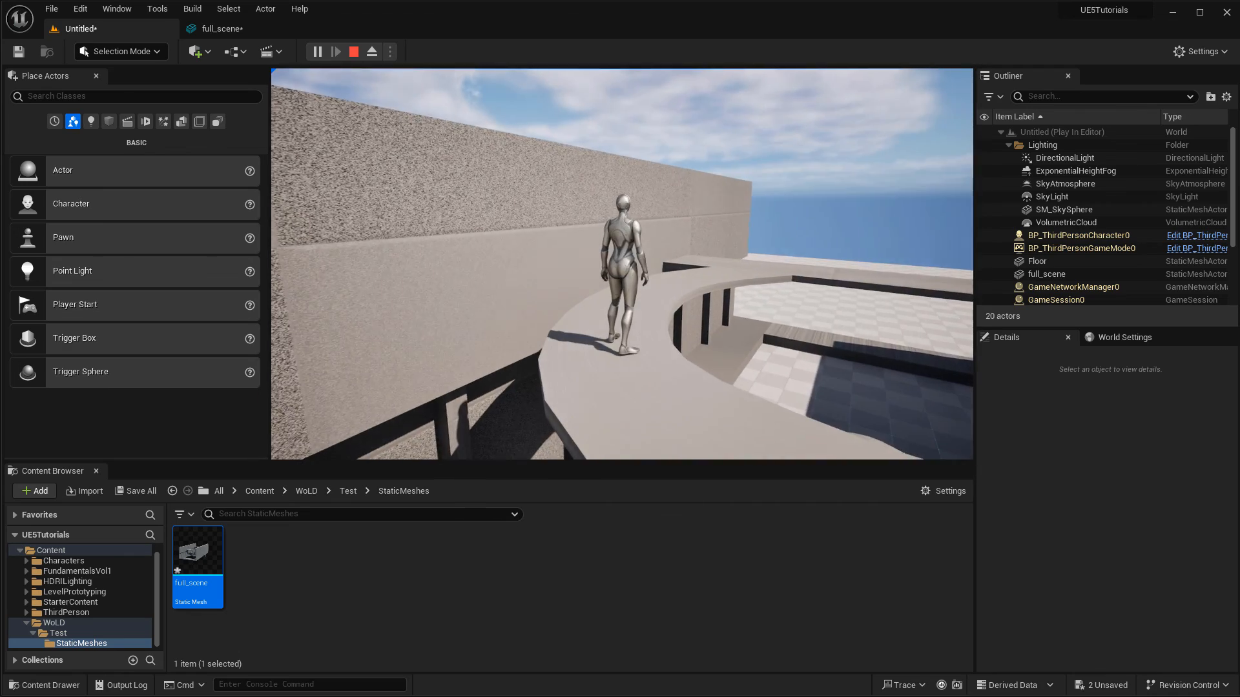
key("w")
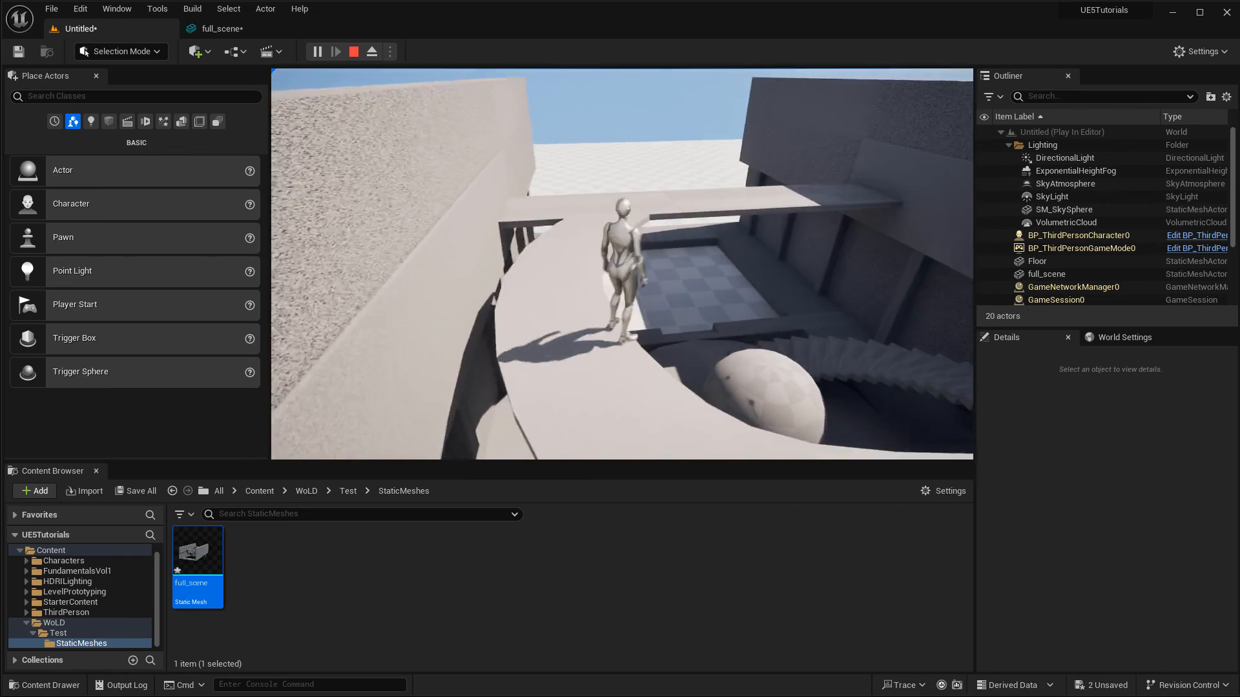
key("w")
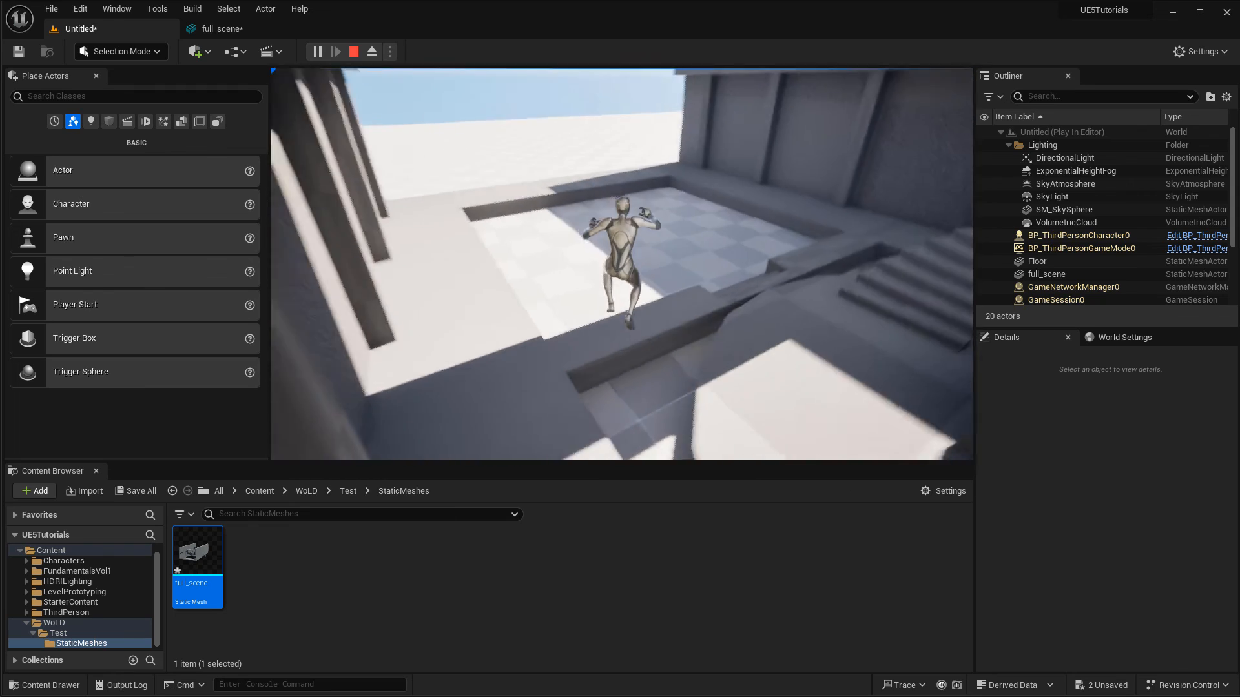
key("w")
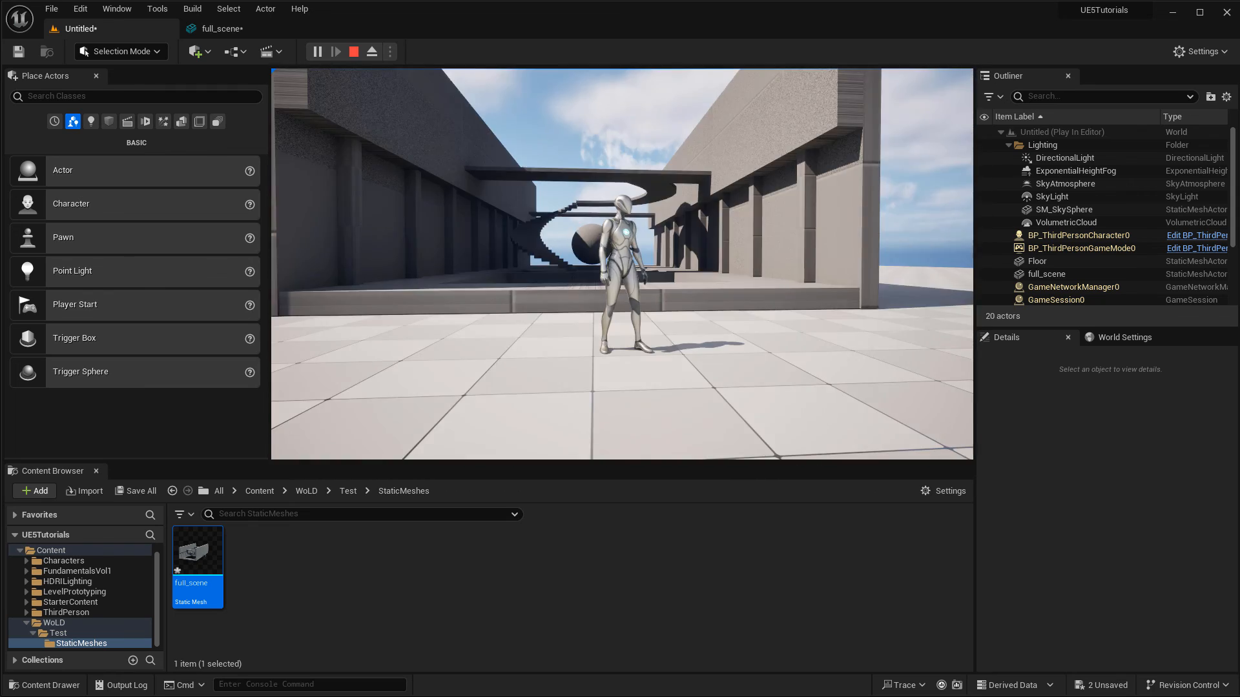
key("Escape")
Set the full_scene mesh's Collision Complexity back to Project Default and close the mesh editor.
key("f")
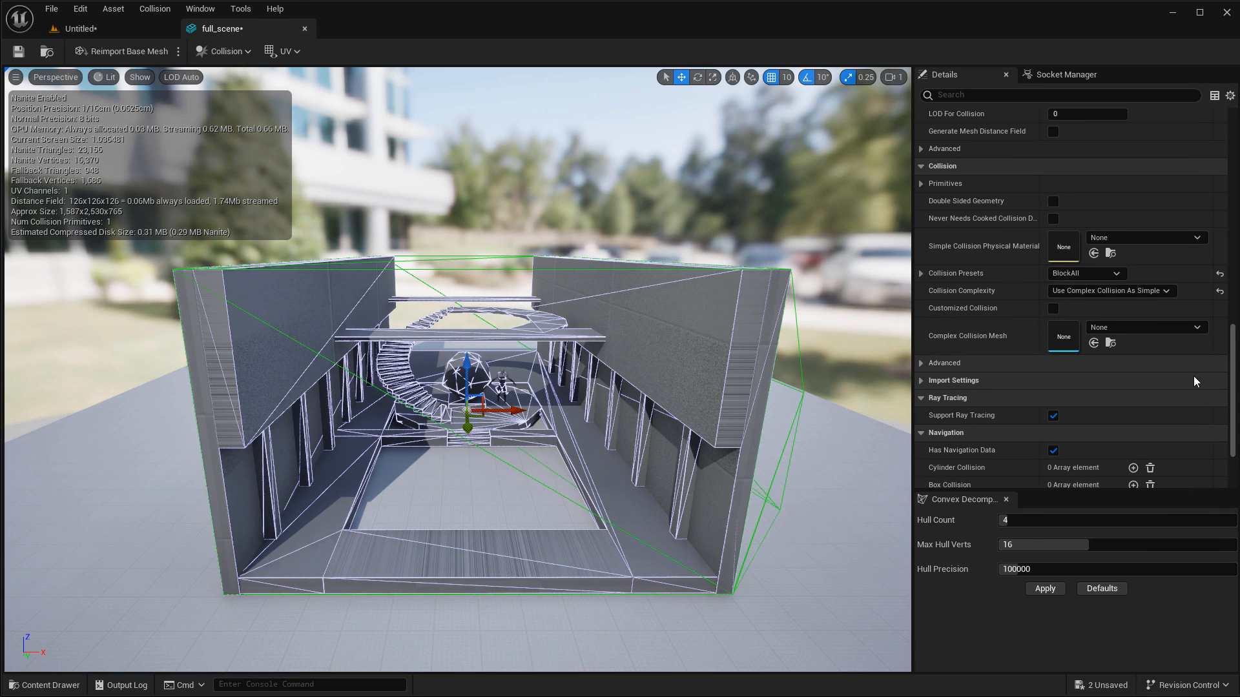
left_click(1085, 294)
left_click(1076, 303)
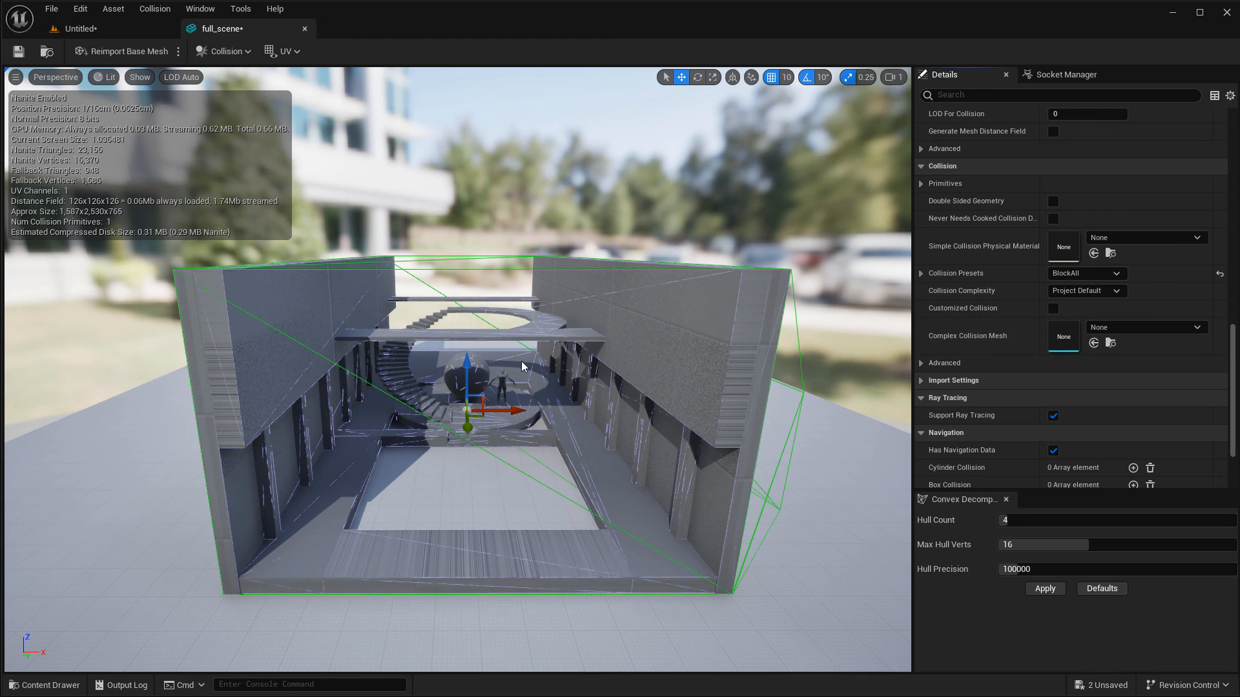
left_click(305, 29)
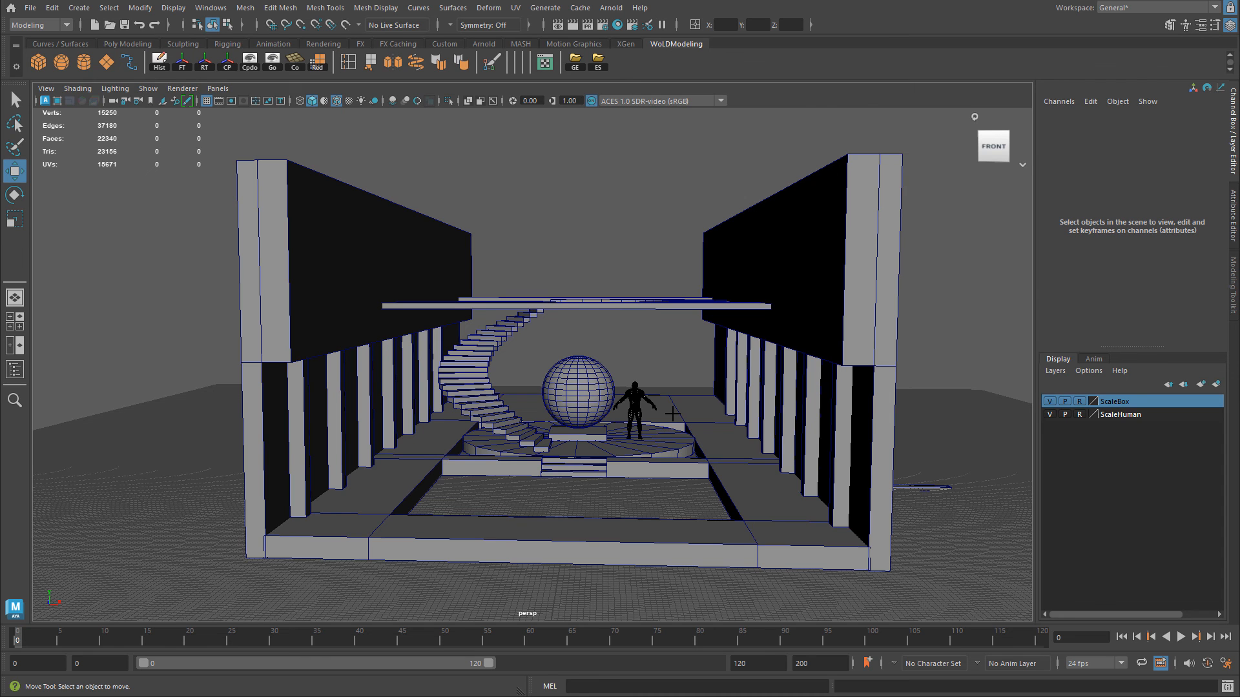
Switch to Maya and examine the Send To Unreal options for the scene.
left_click(30, 7)
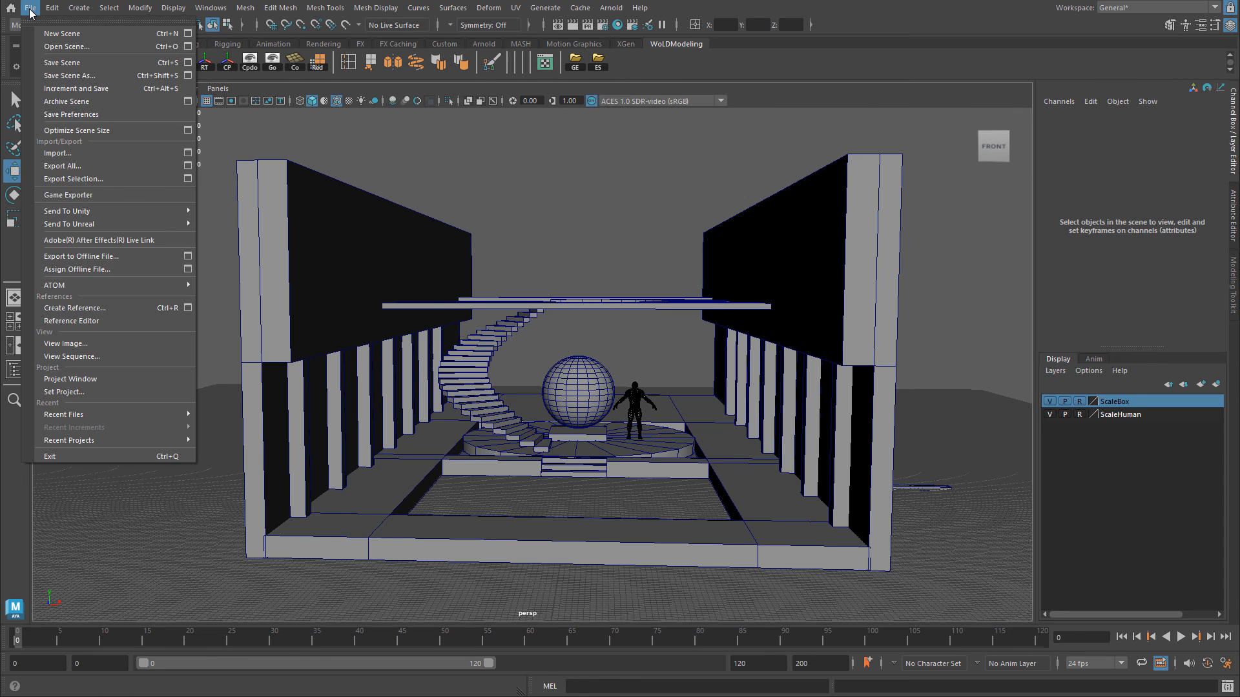
mouse_move(64, 226)
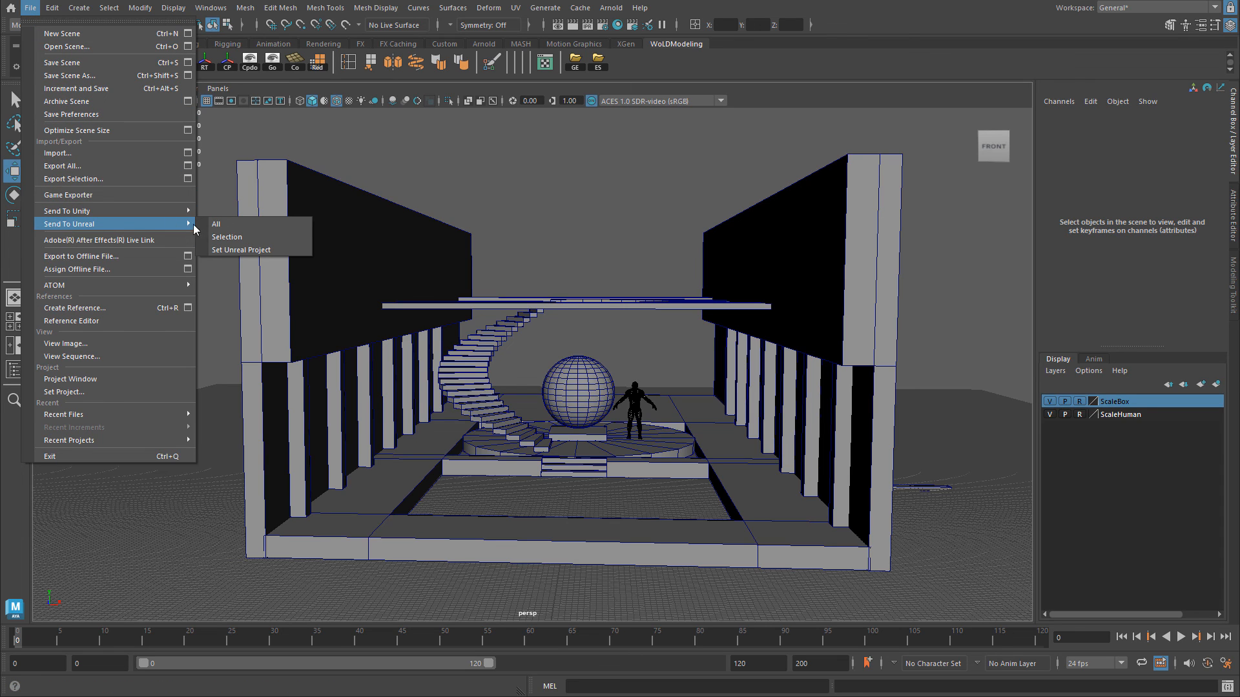
left_click(236, 237)
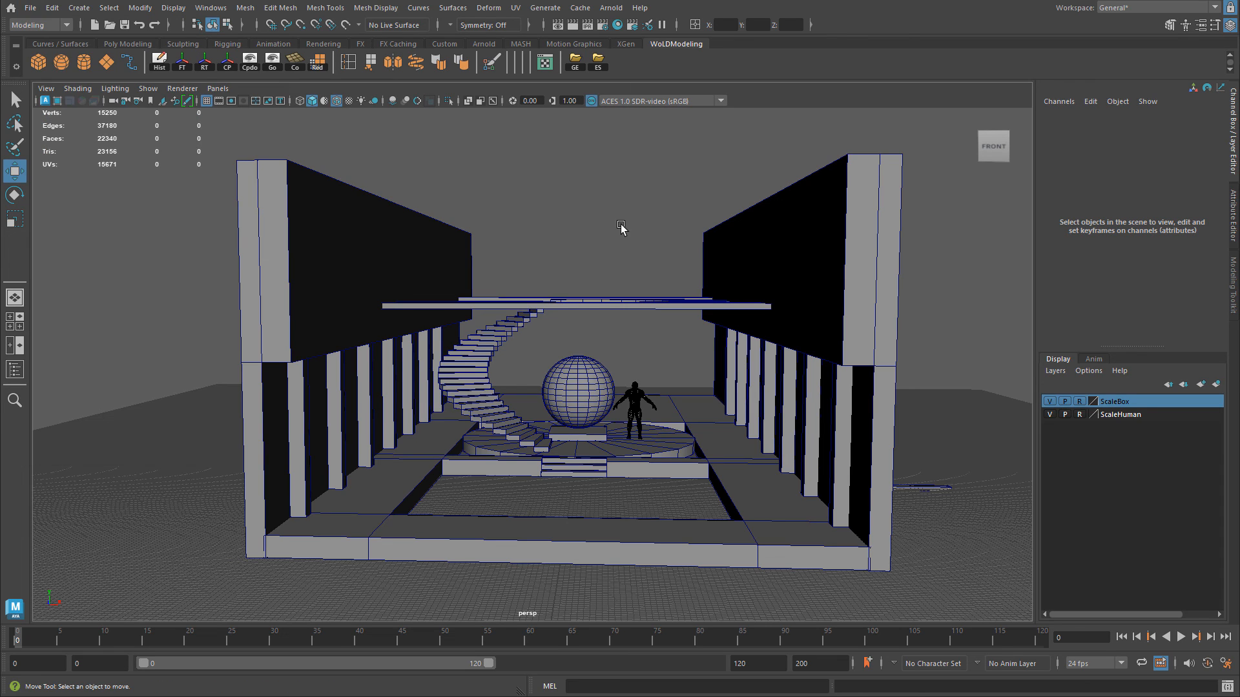